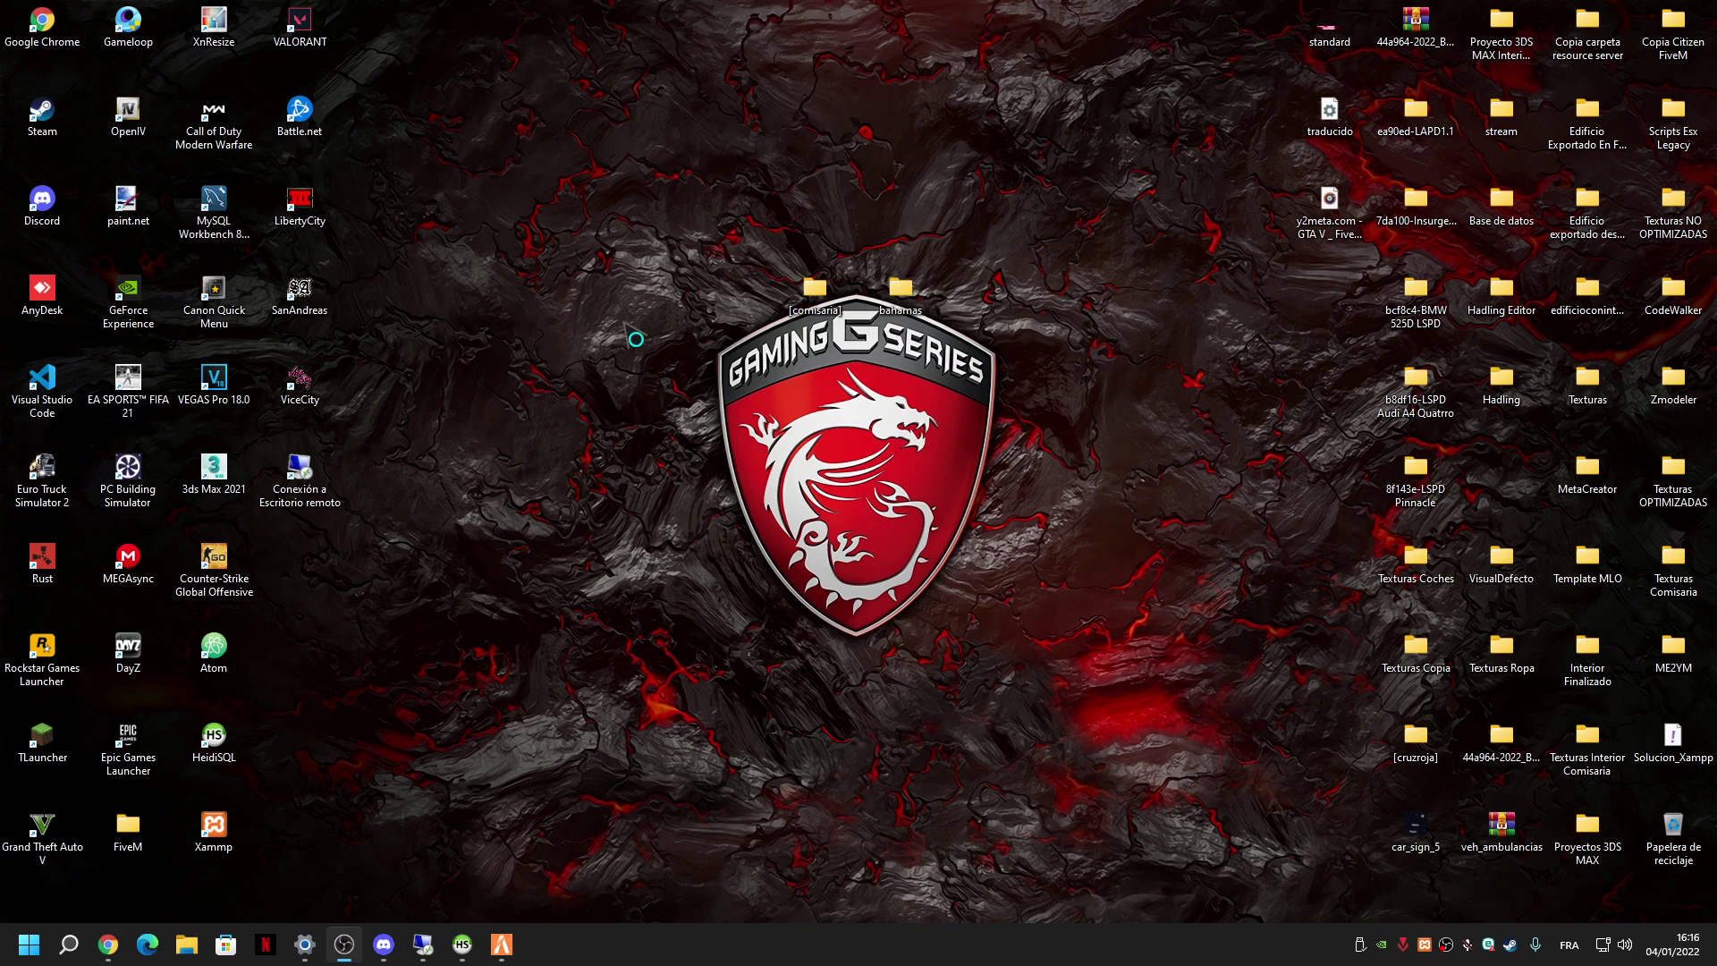
Bring up the FiveM game window and walk the character through the police station's front doors into the lobby.
click(501, 943)
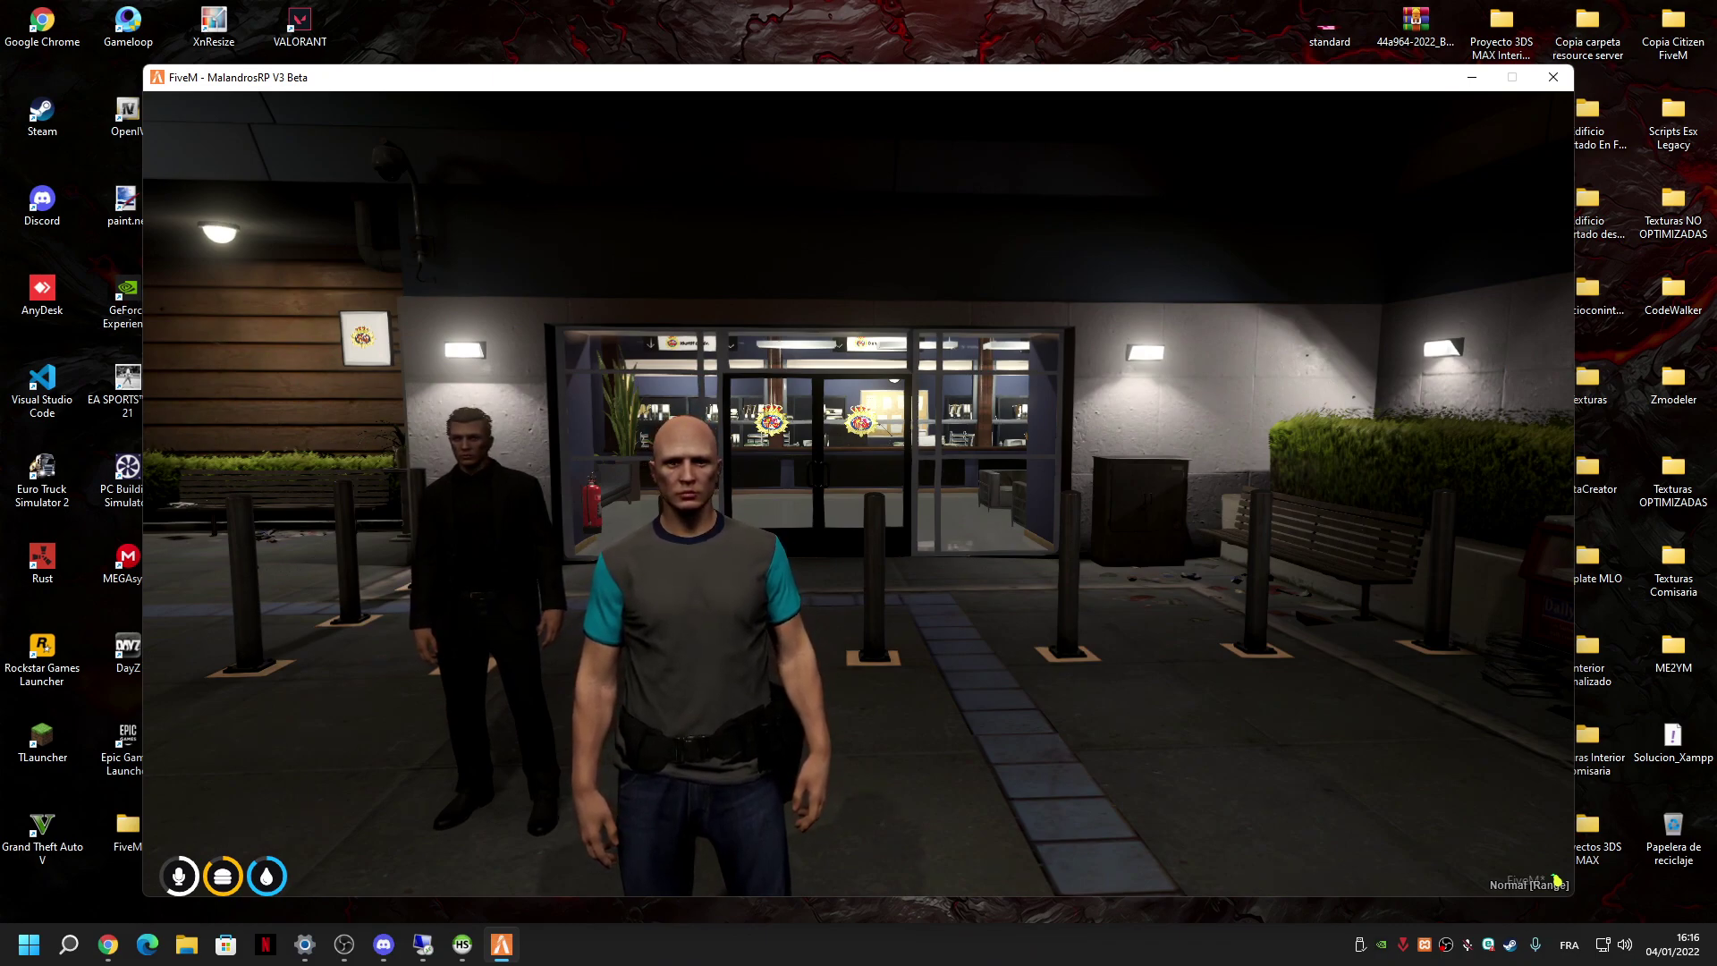
key(super)
click(761, 27)
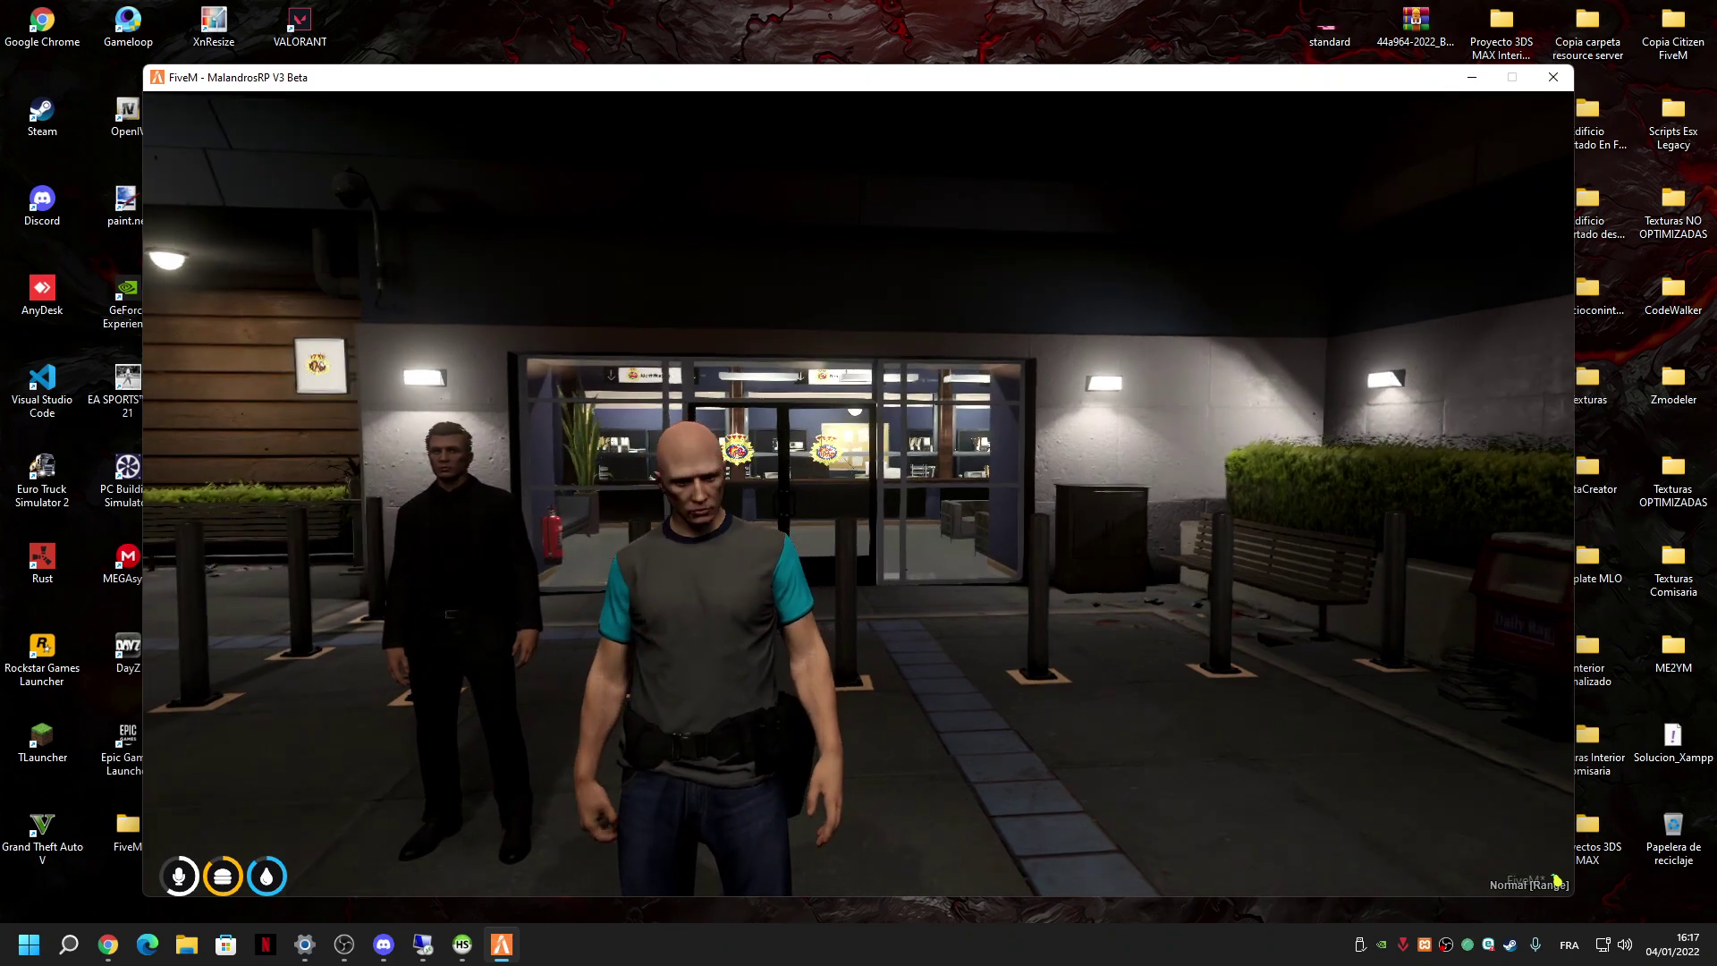
key(w)
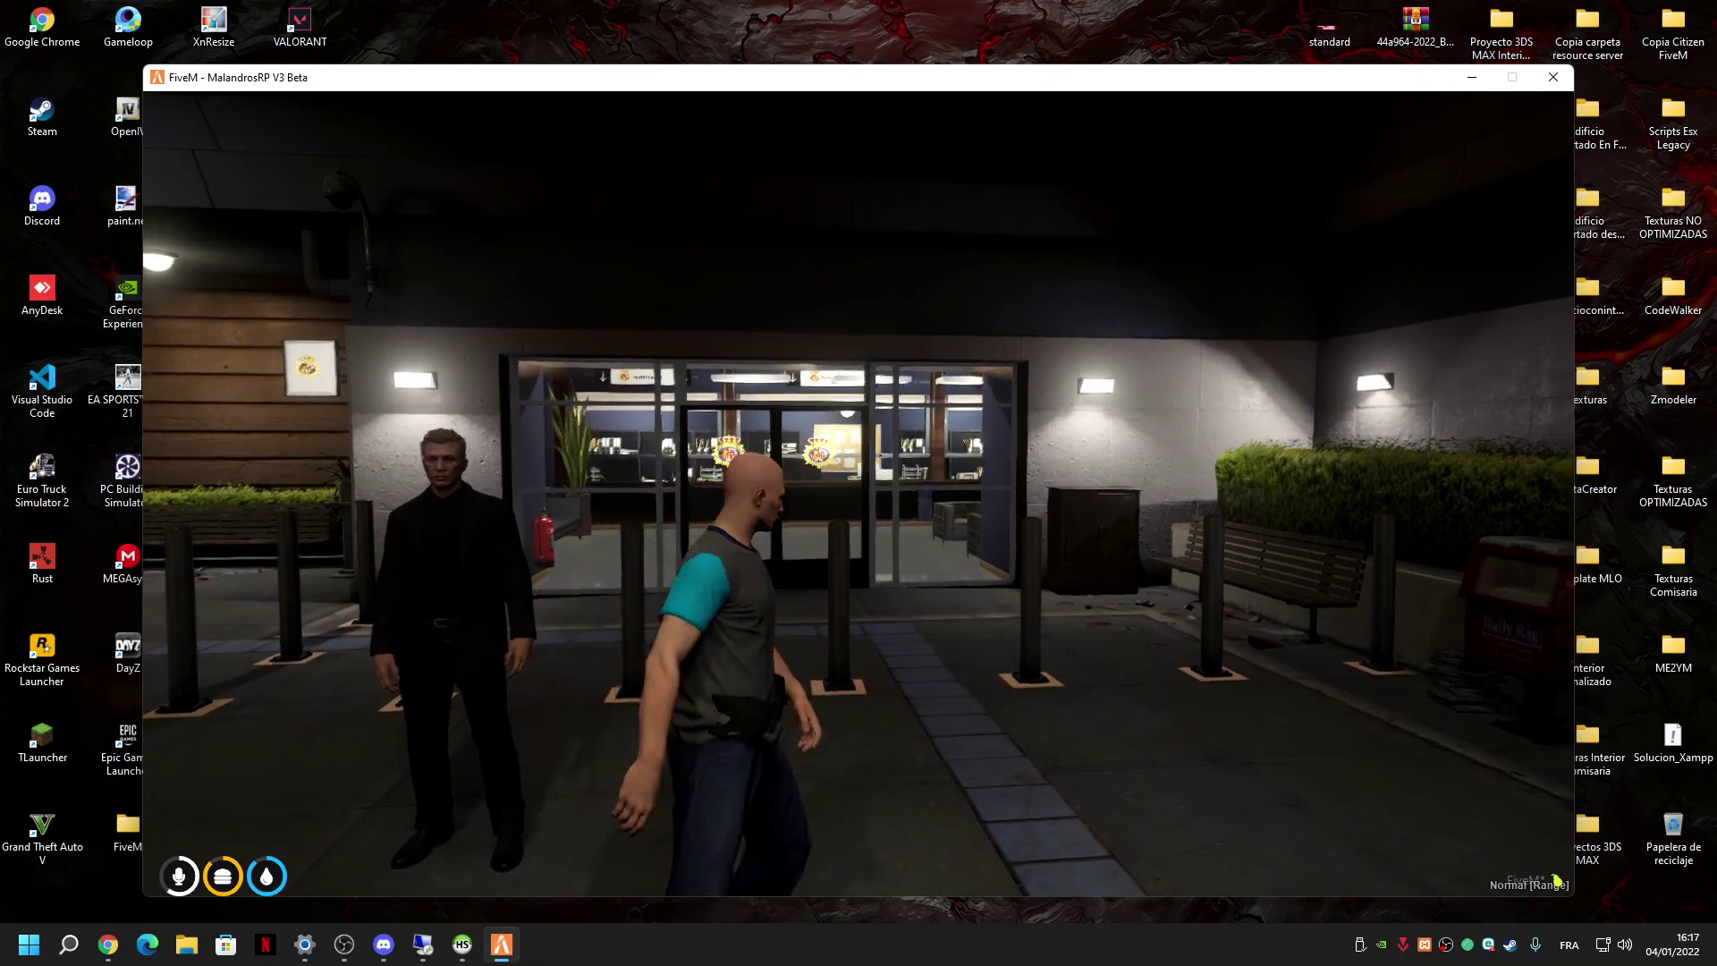
key(w)
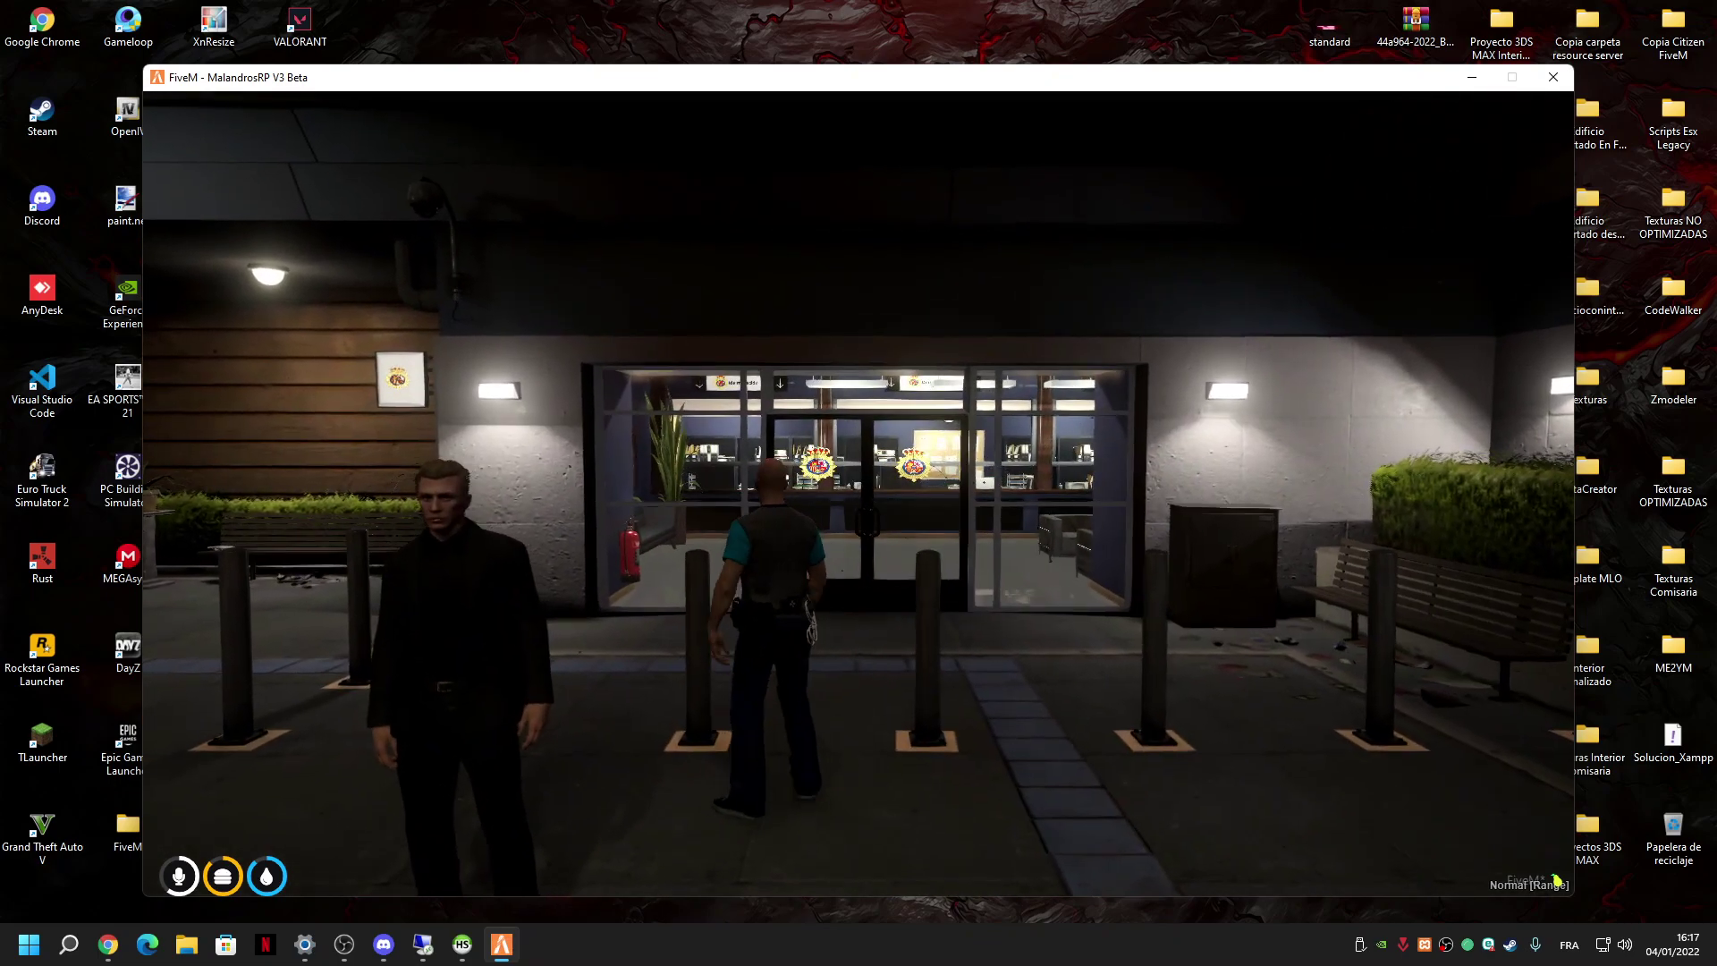
key(w)
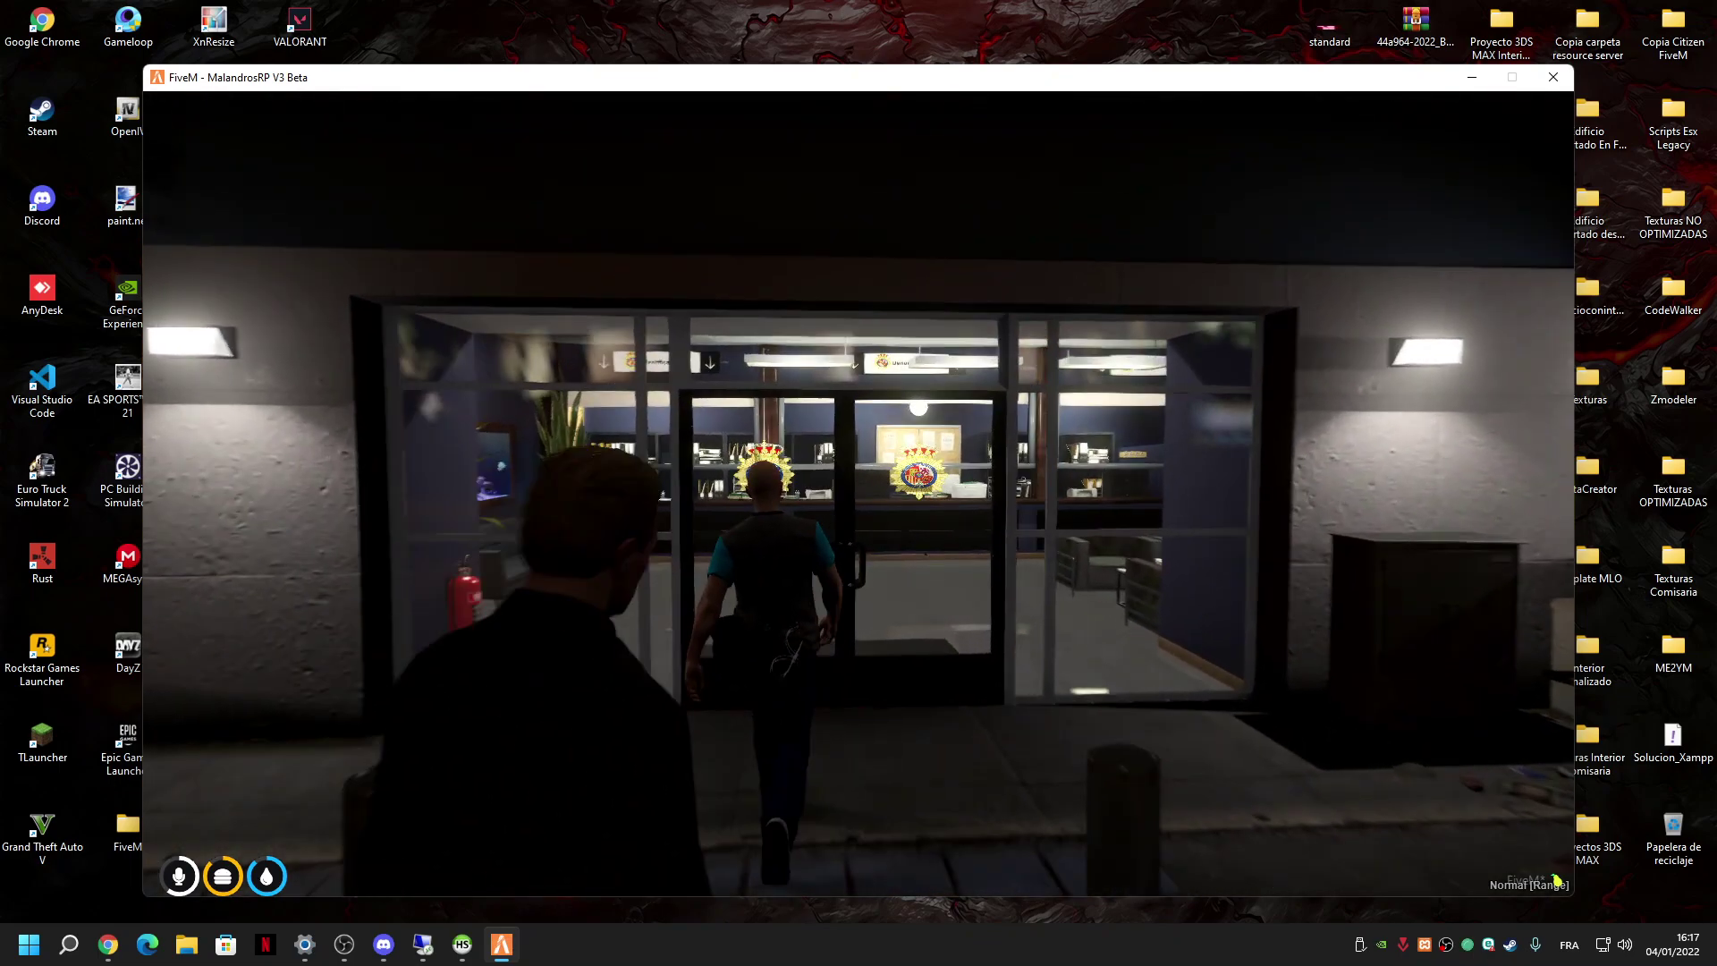
key(w)
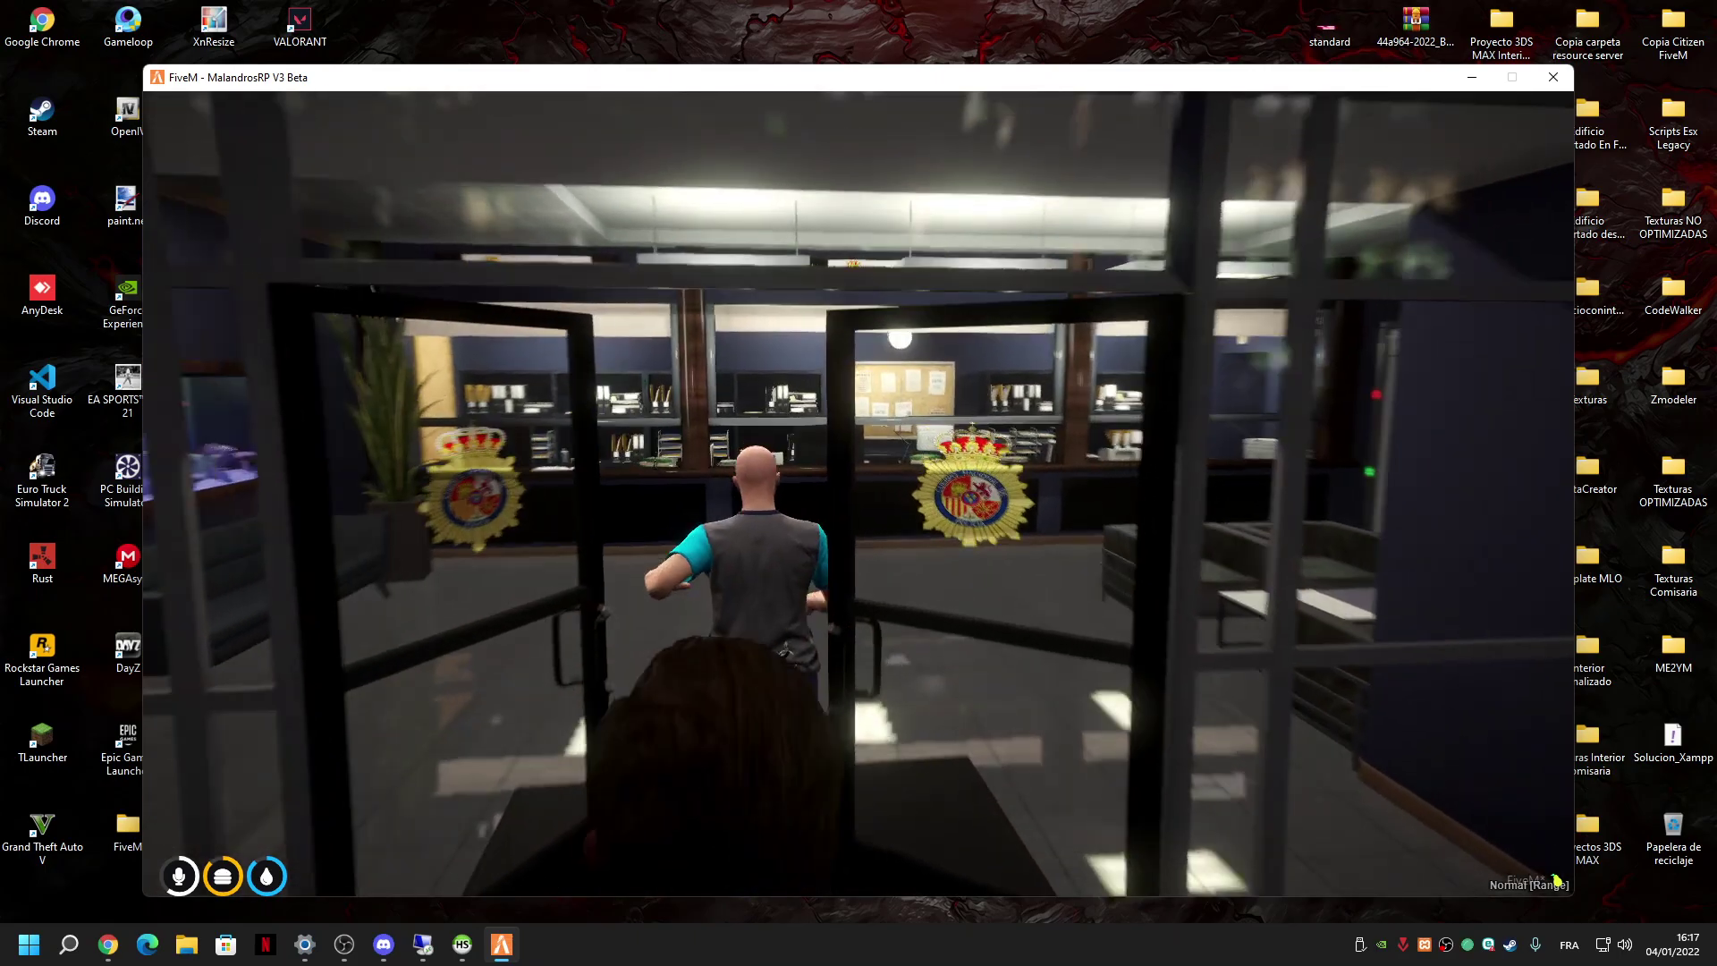
key(a)
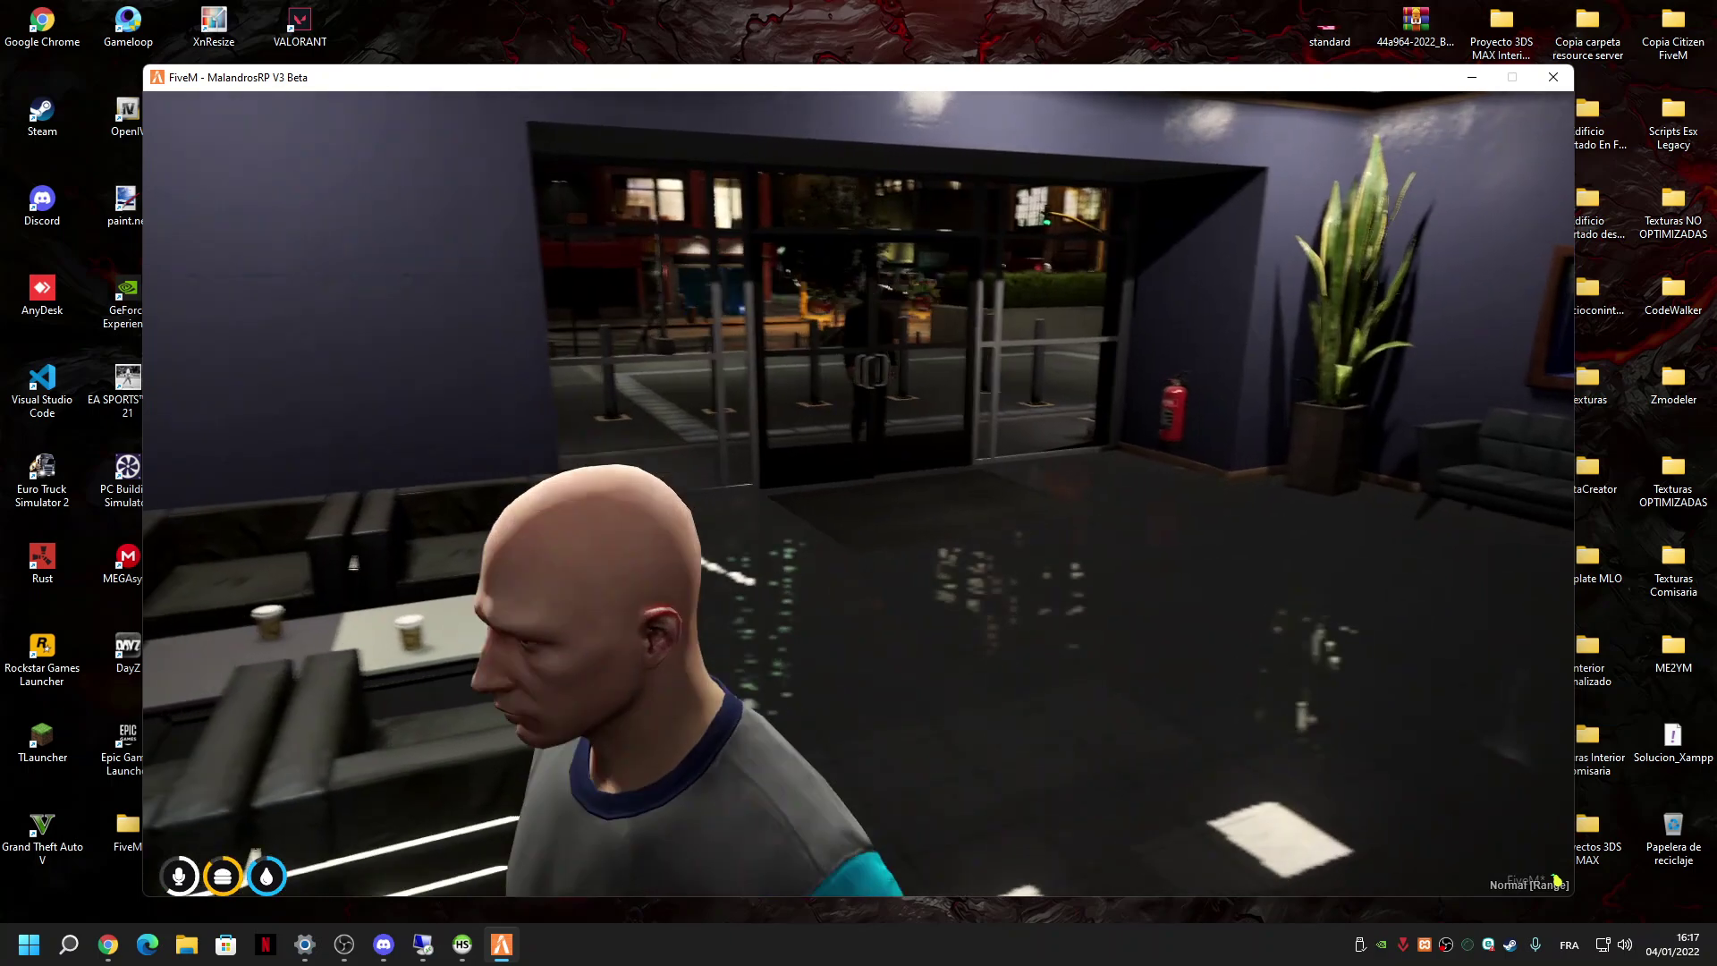
Walk the character from the lobby through the metal detector and examine the police station's inner corridor.
key(w)
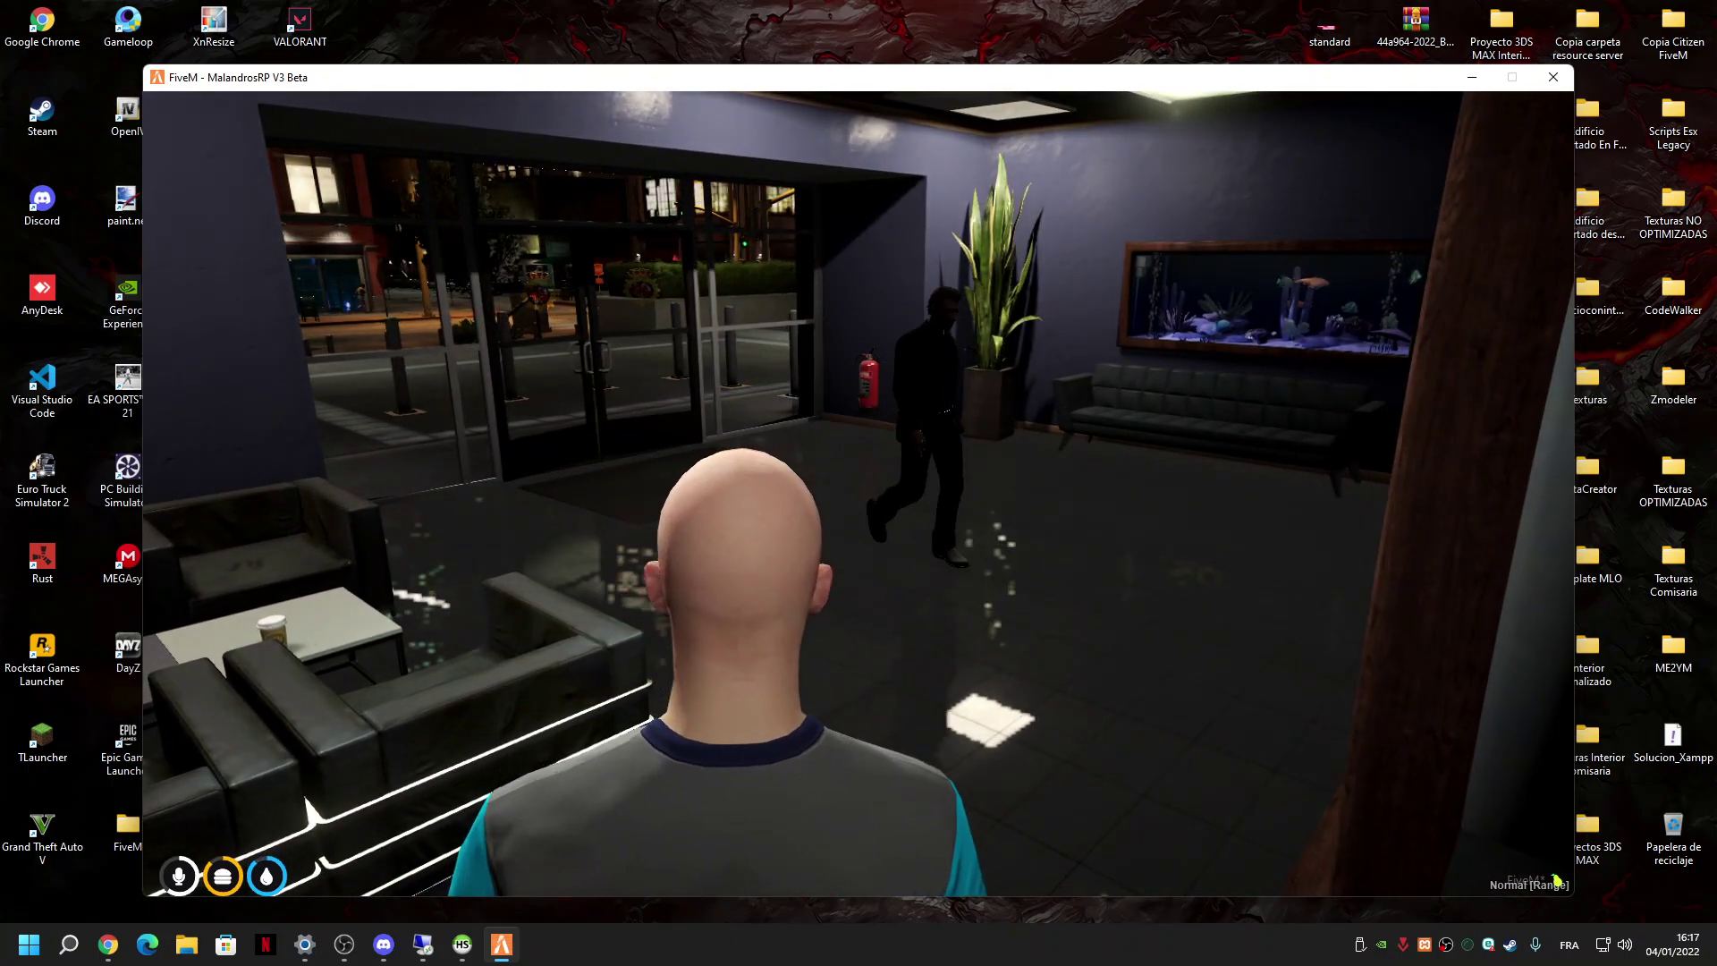
key(a)
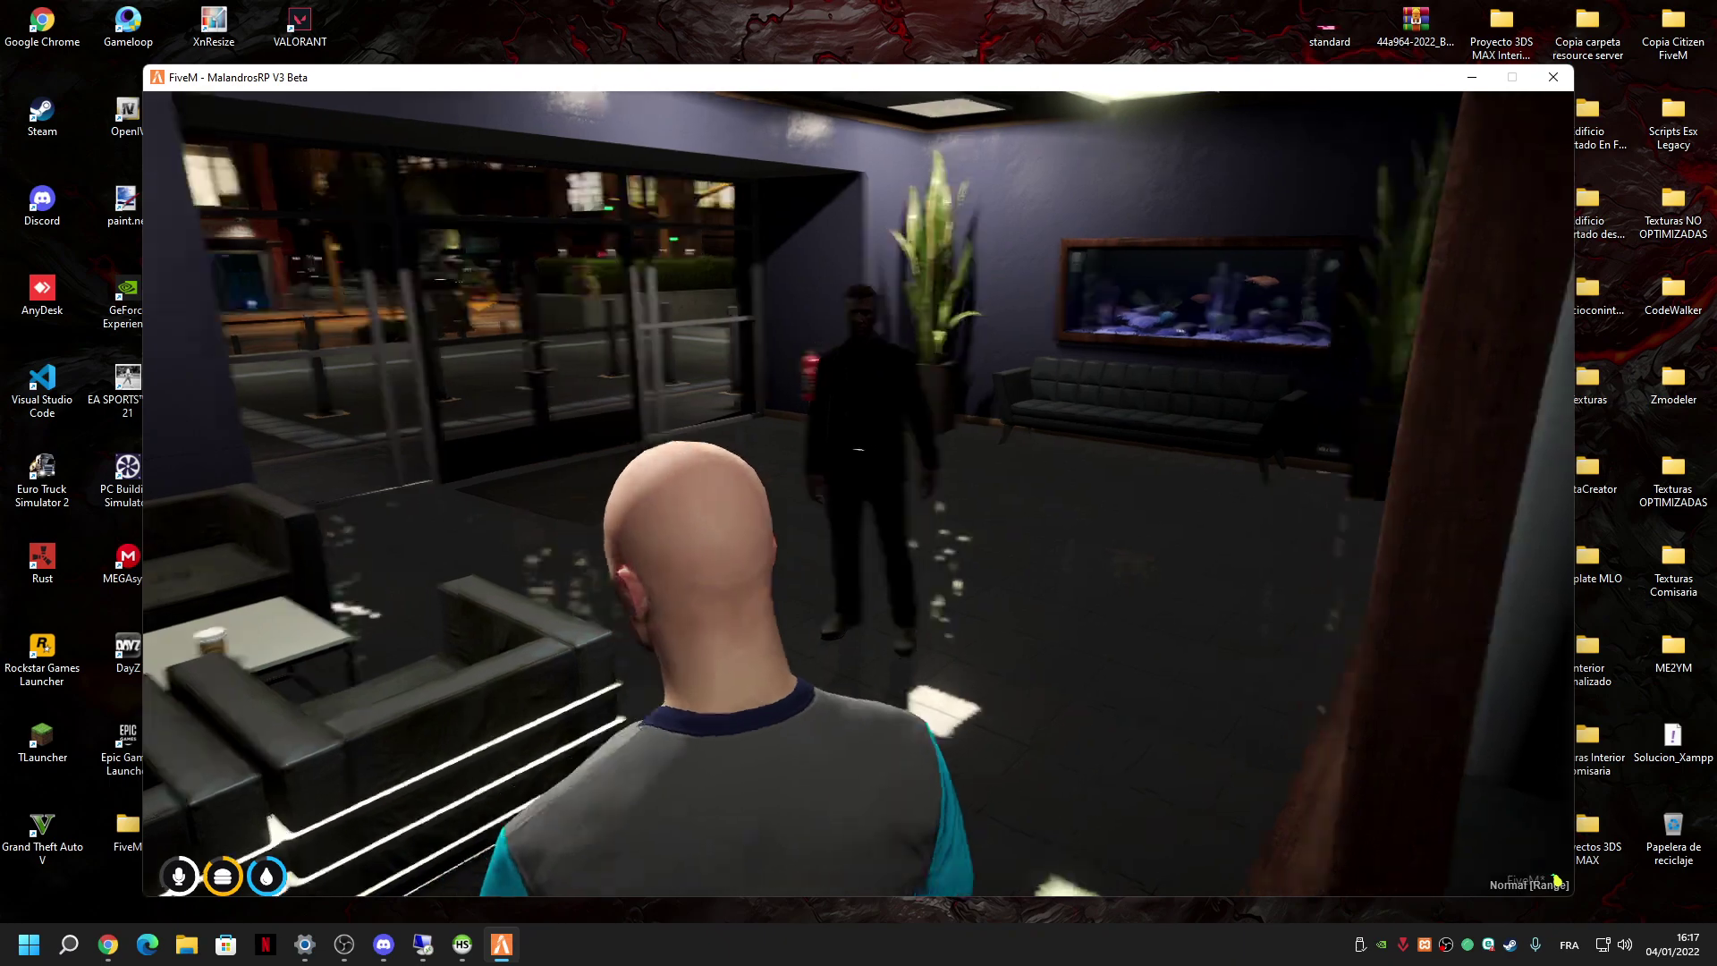
key(s)
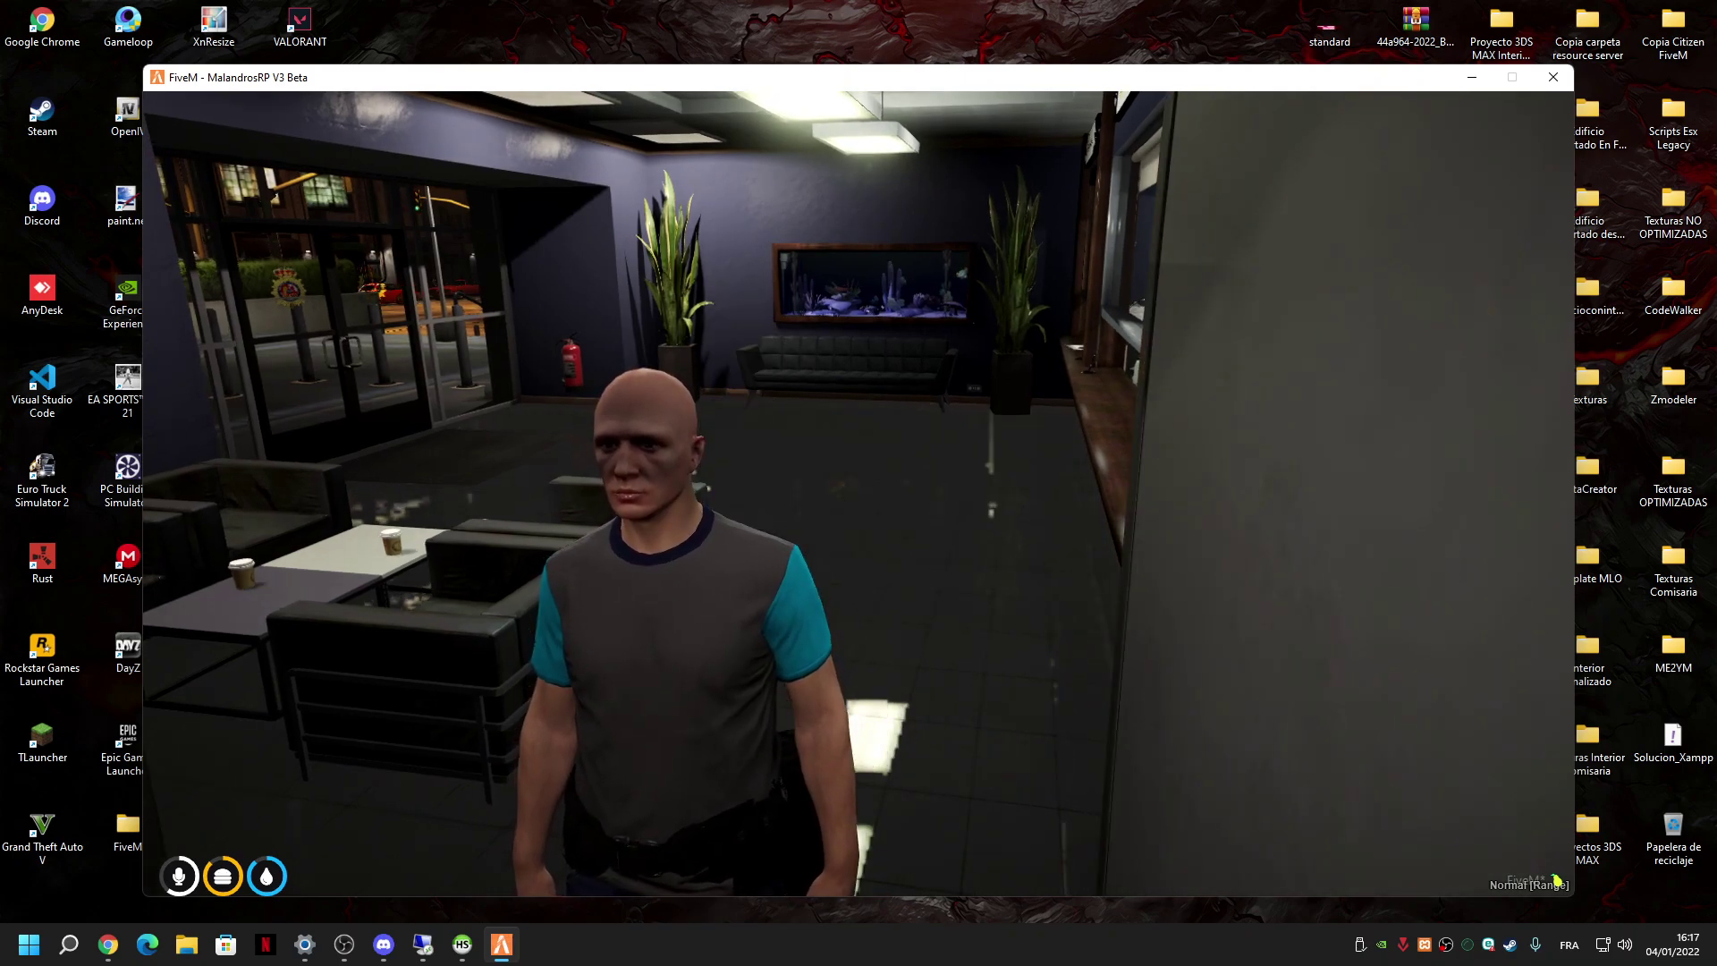
key(s)
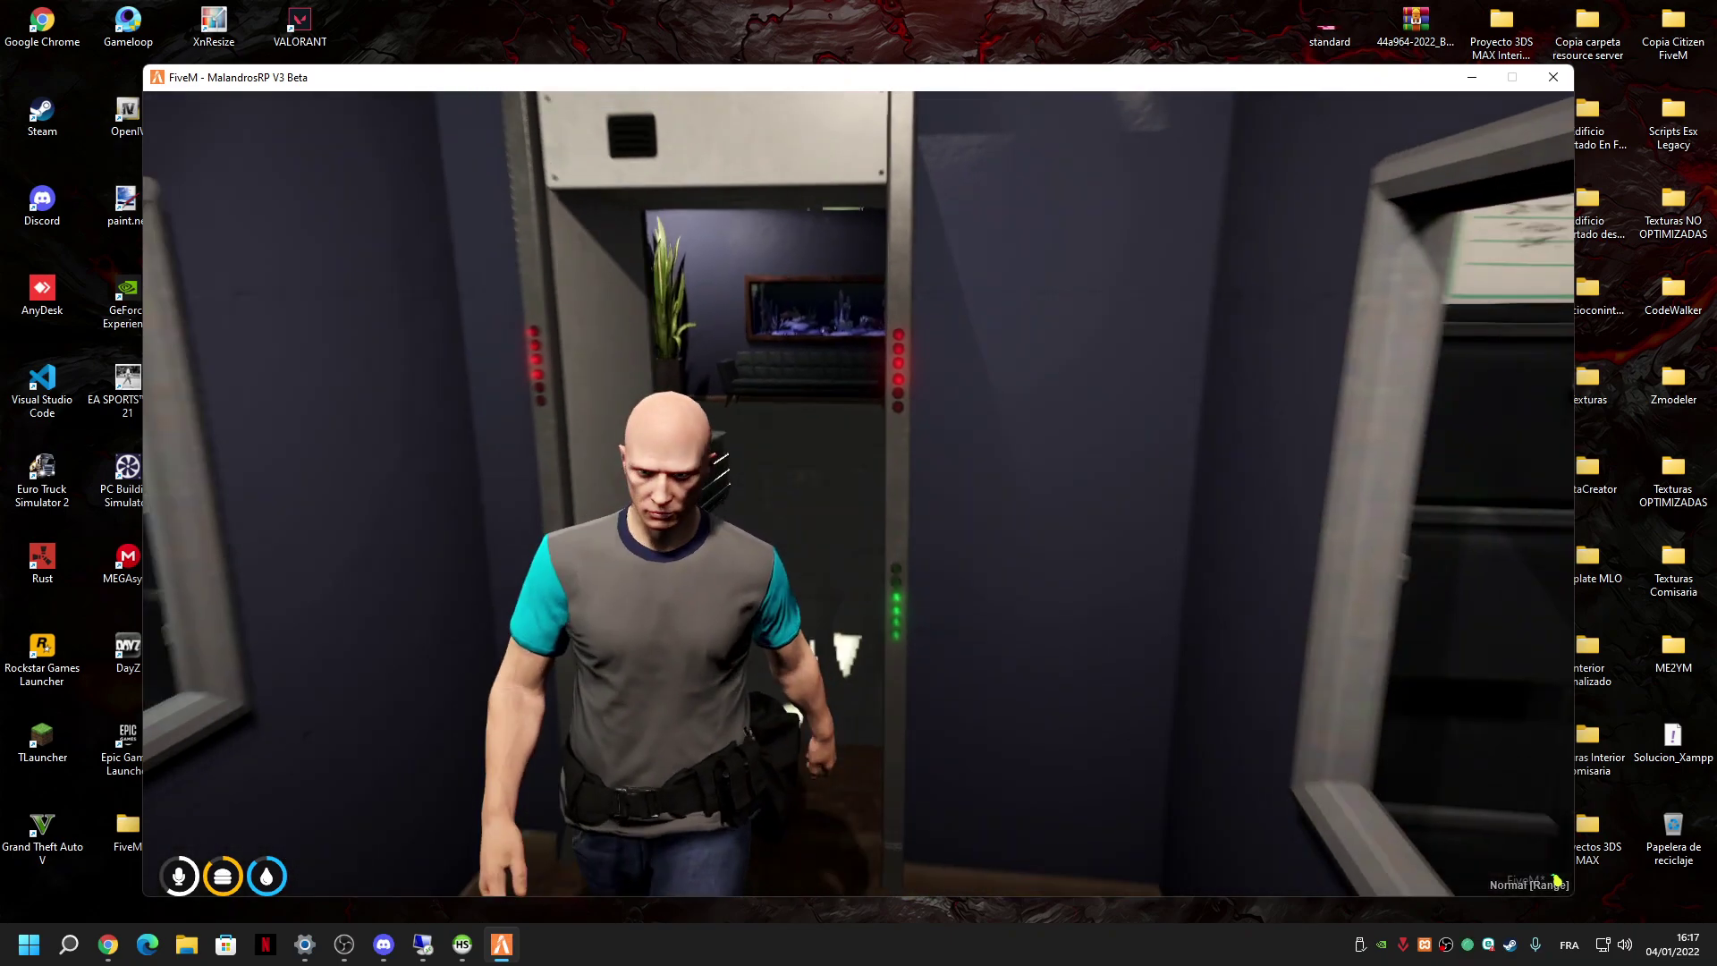
key(s)
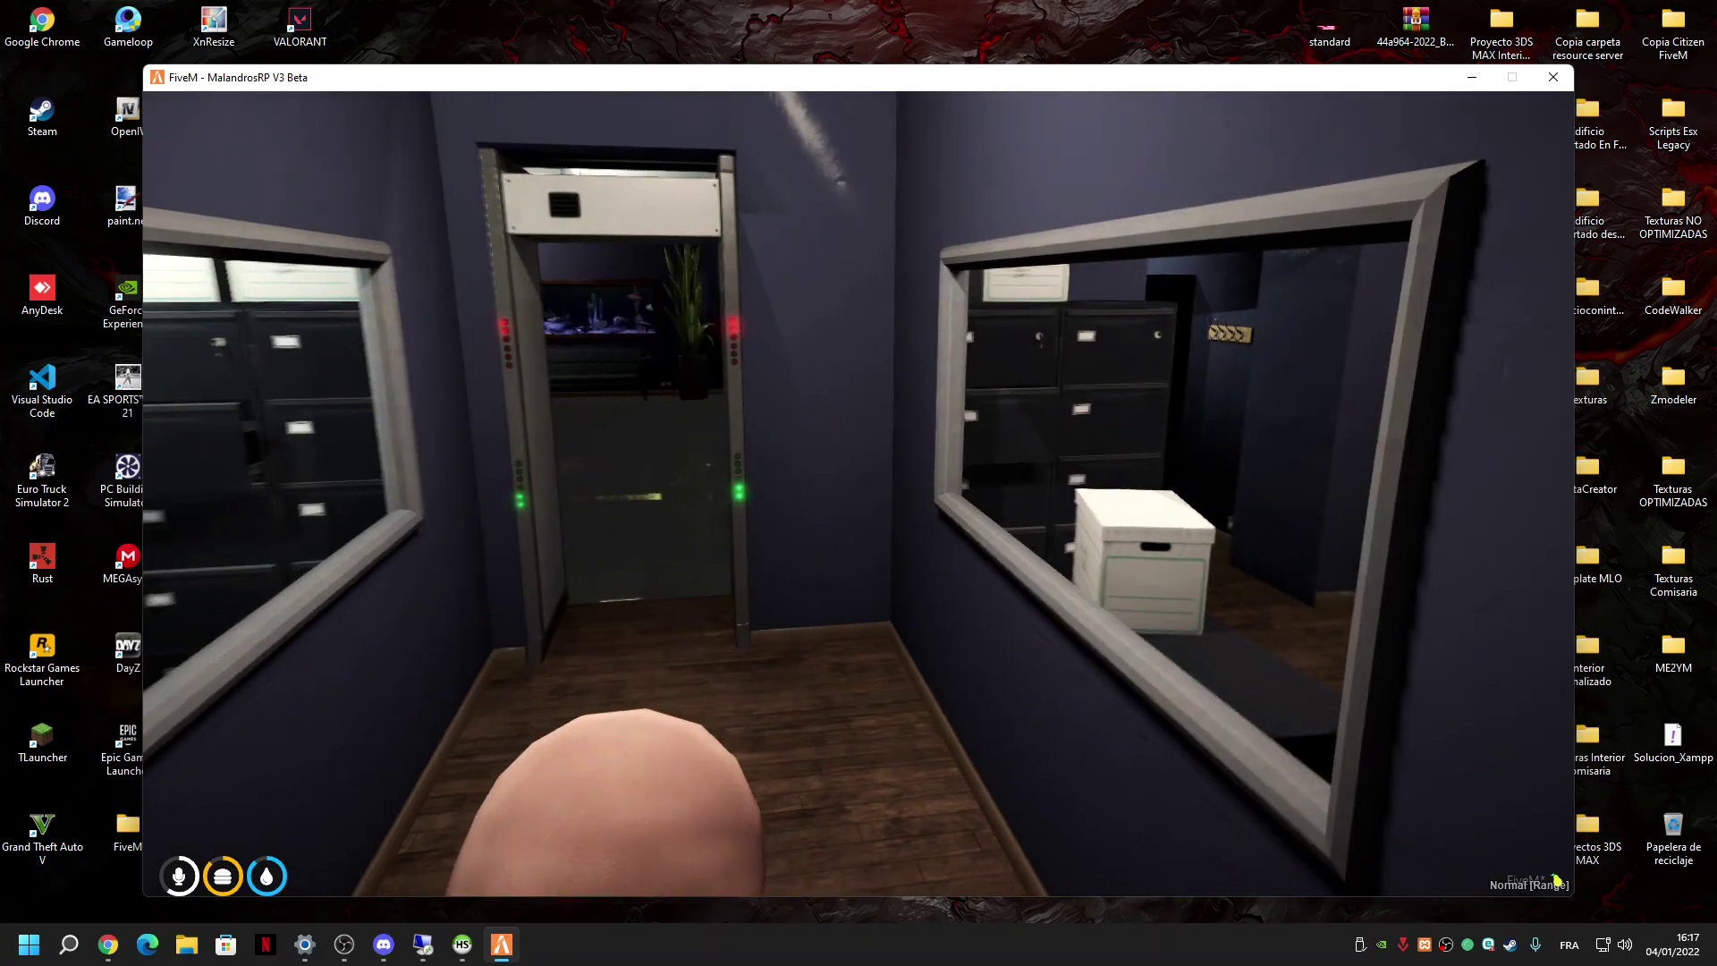
key(s)
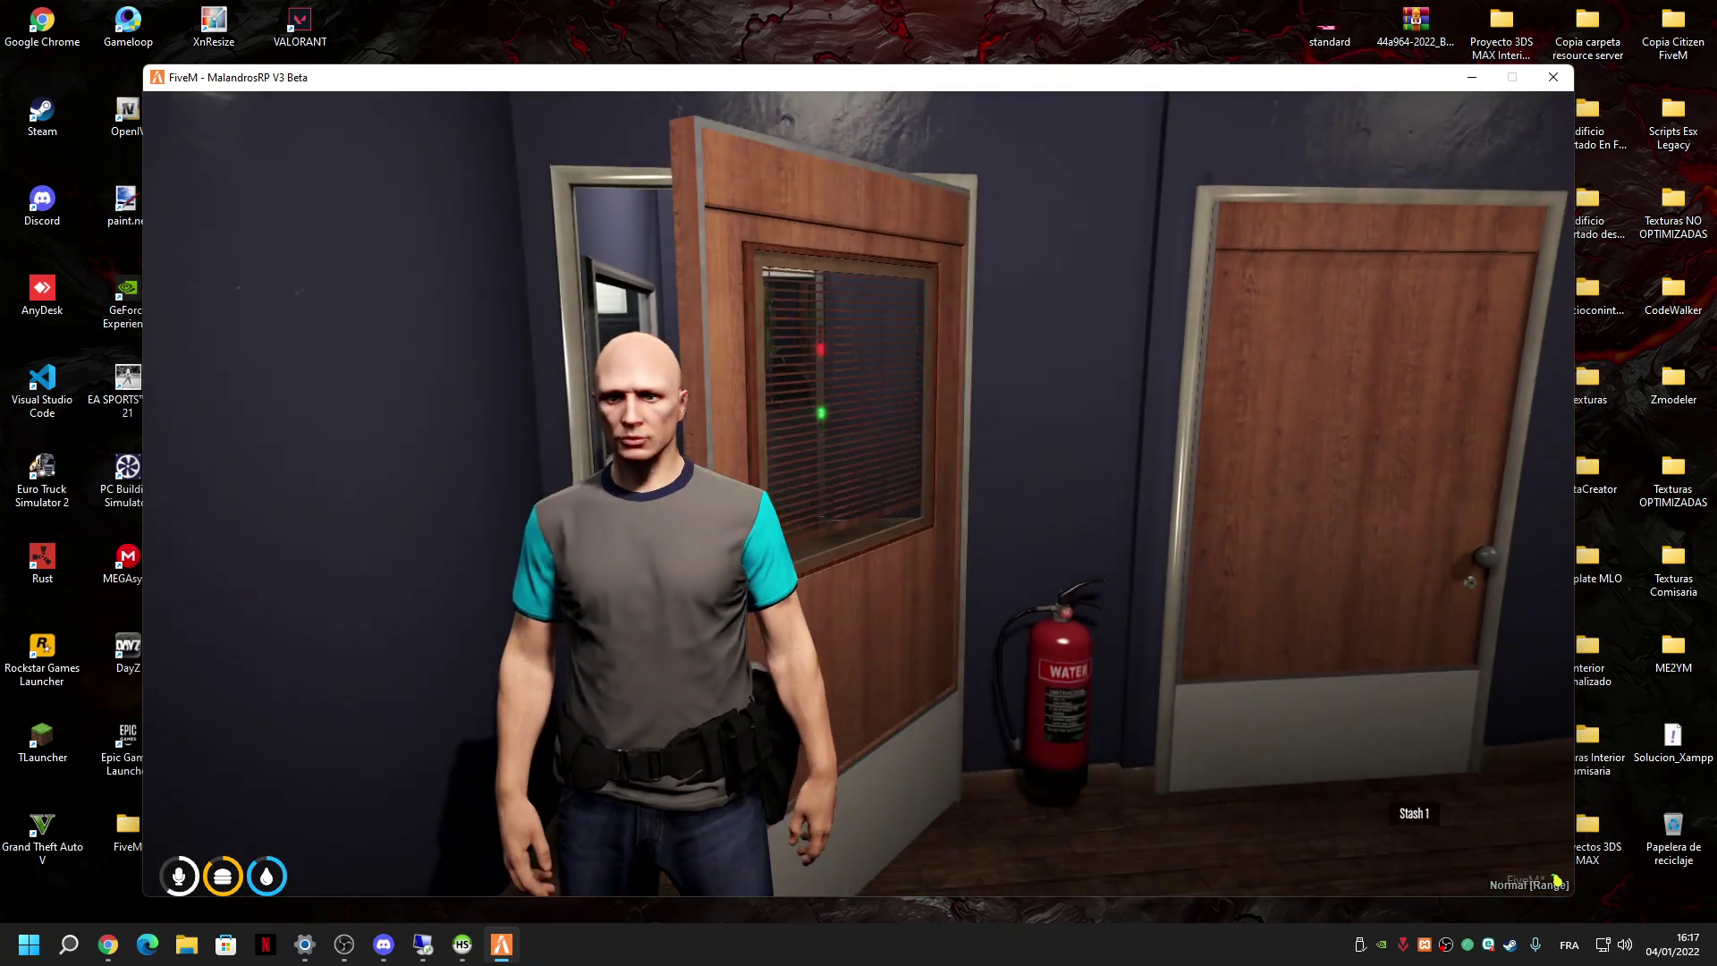
key(s)
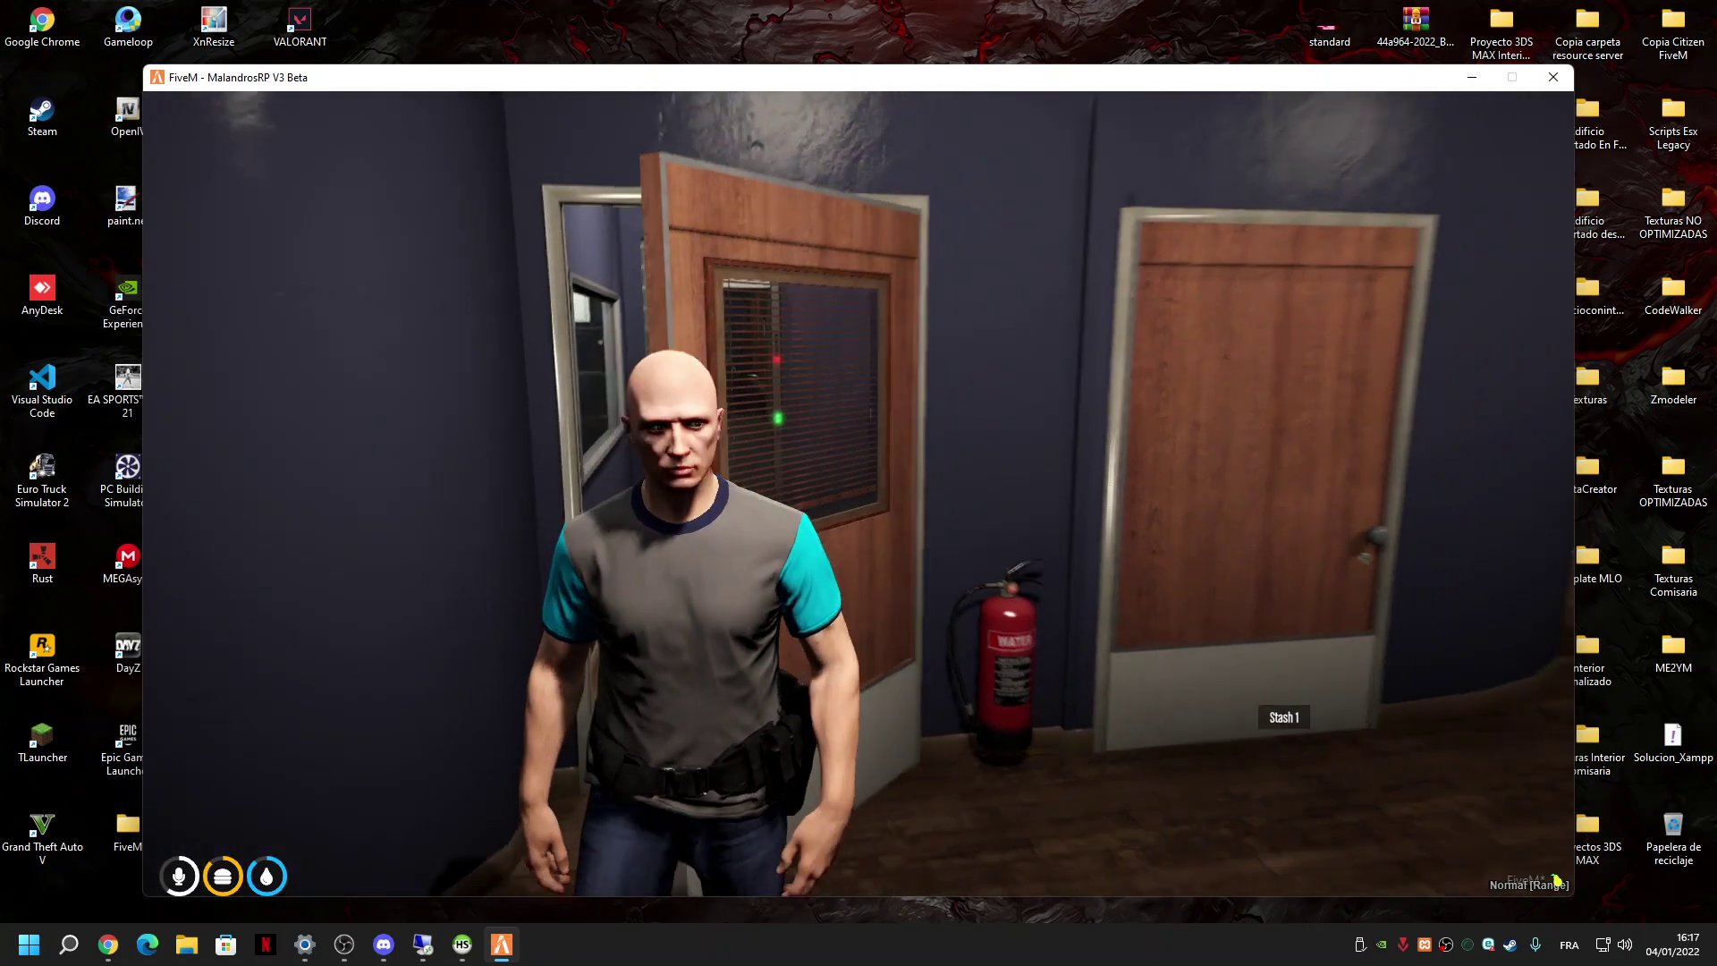
key(w)
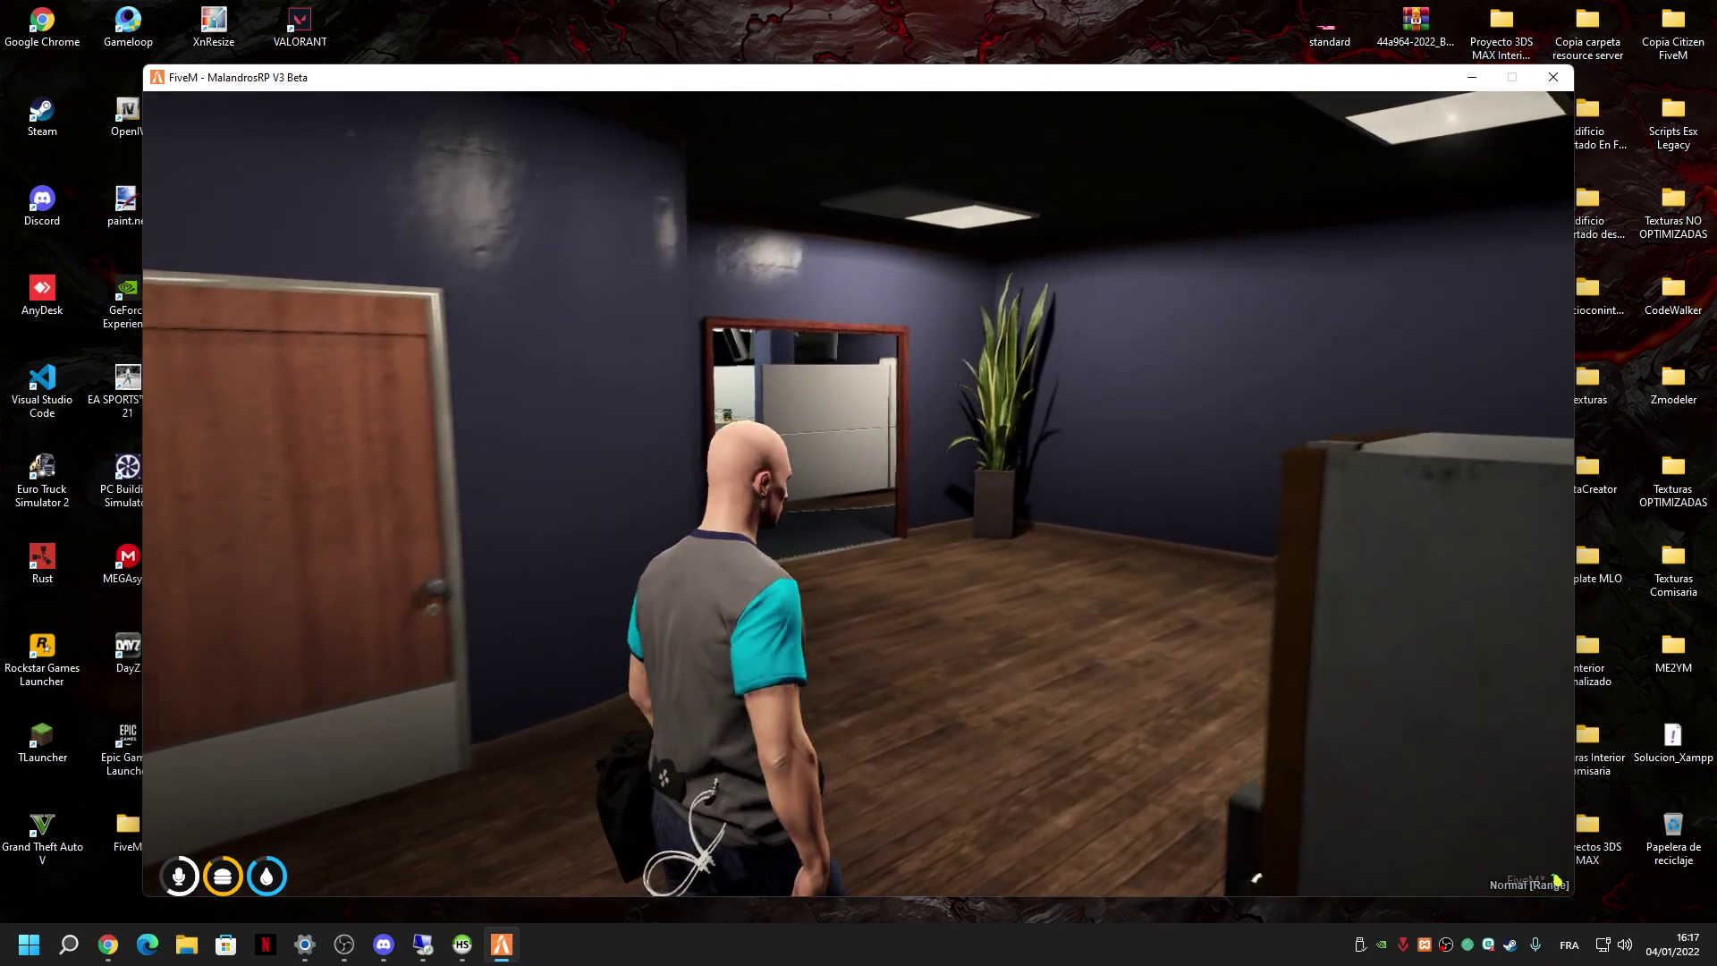
key(w)
Release the mouse from the FiveM game and minimize its window to get back to the desktop.
key(super)
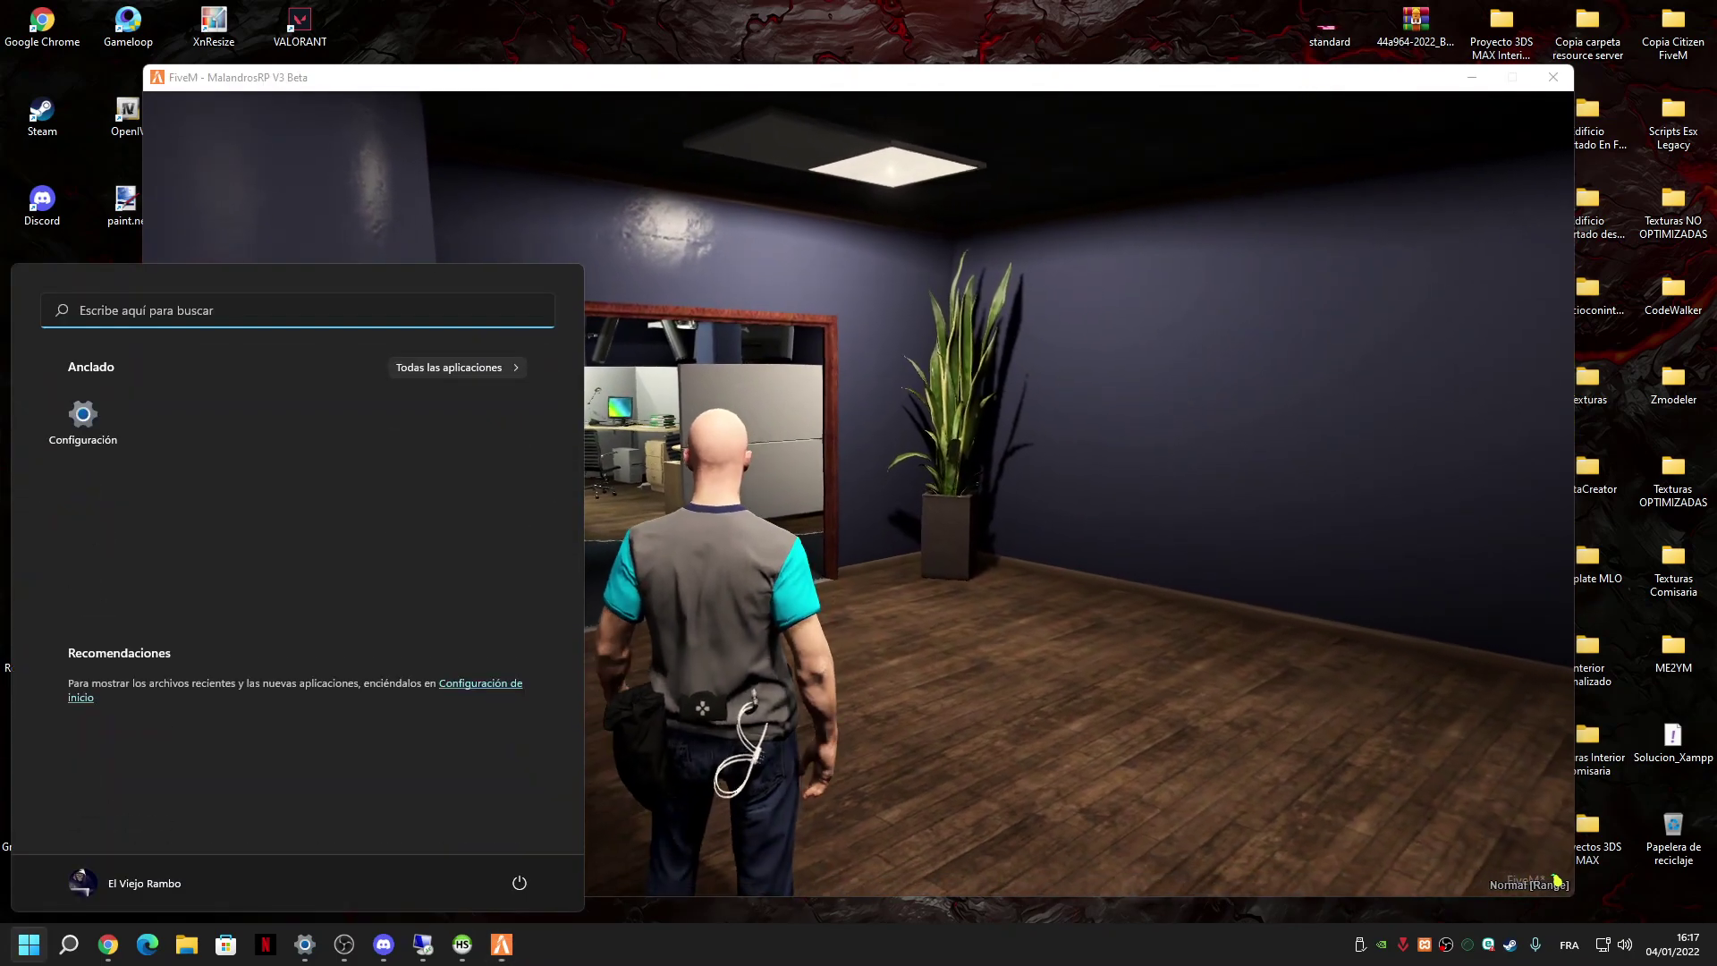
click(1034, 656)
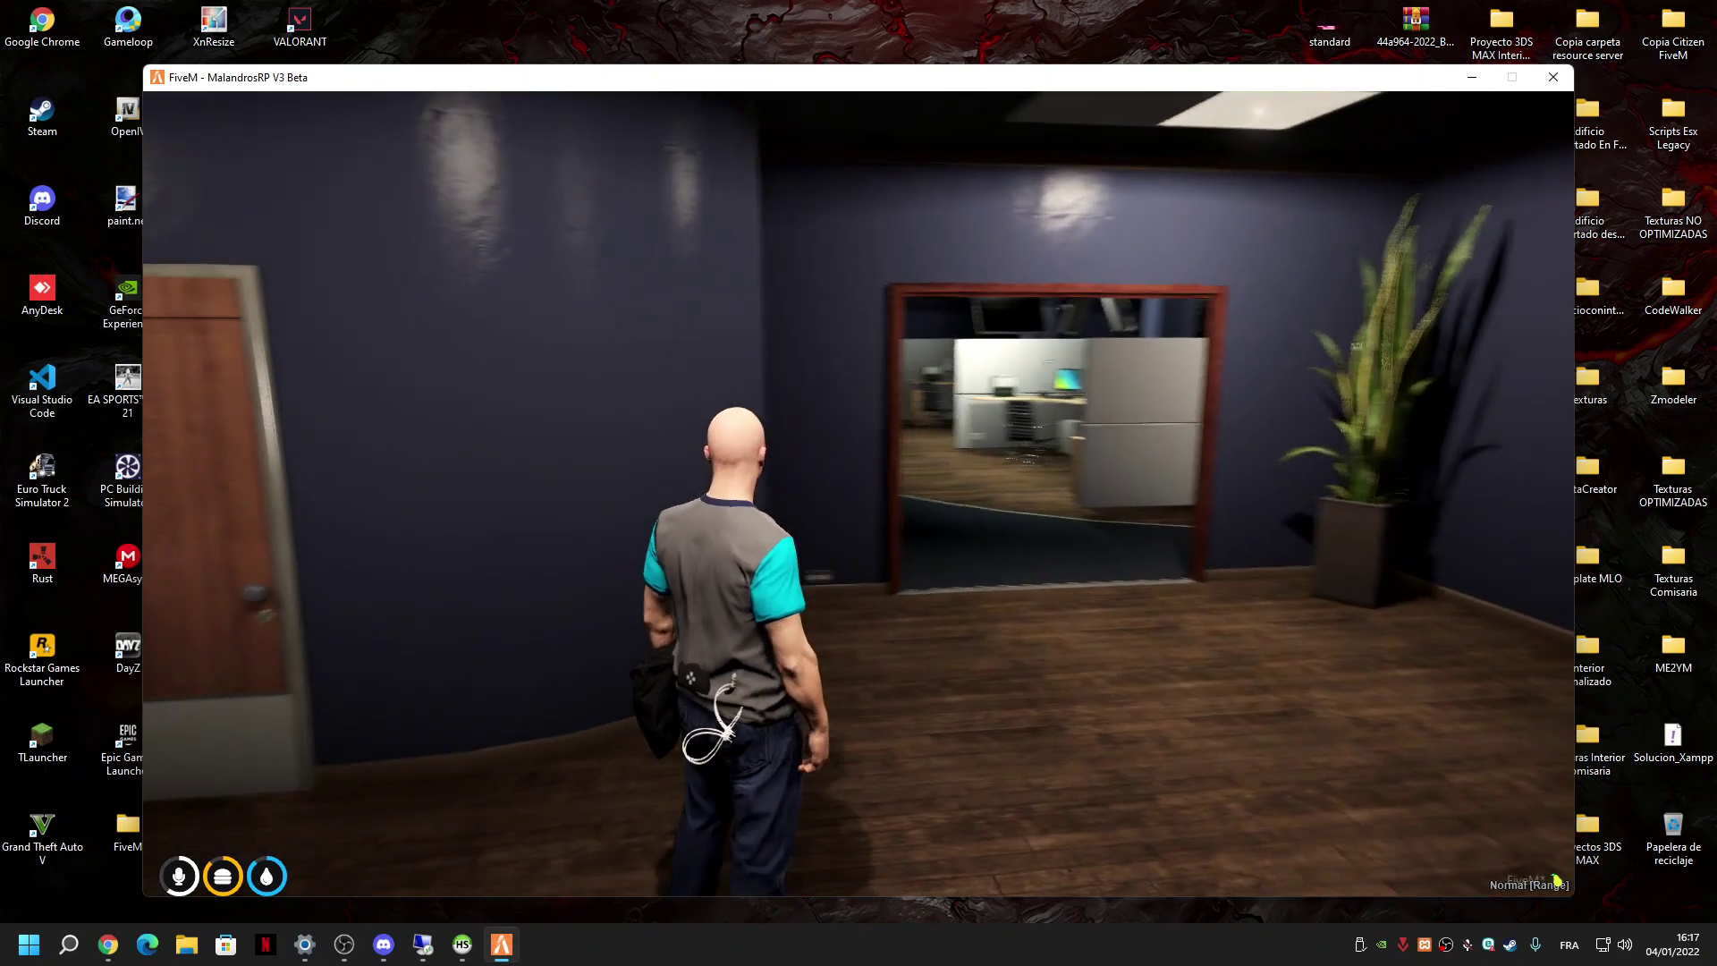
key(super)
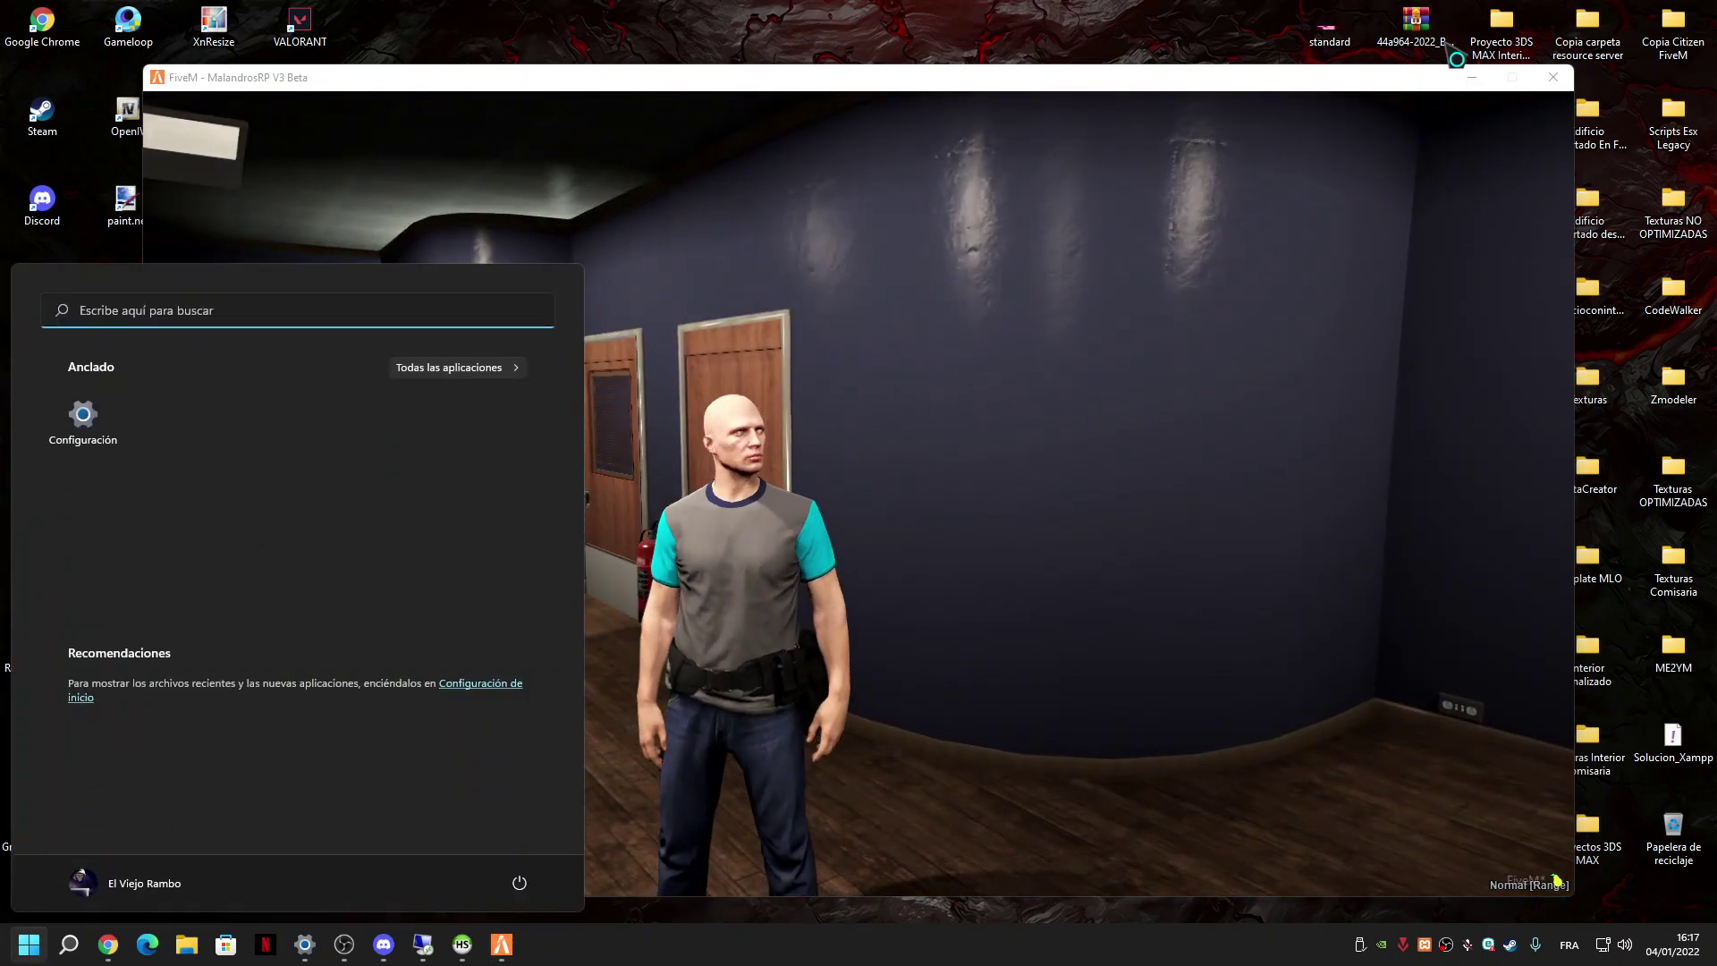
click(1472, 79)
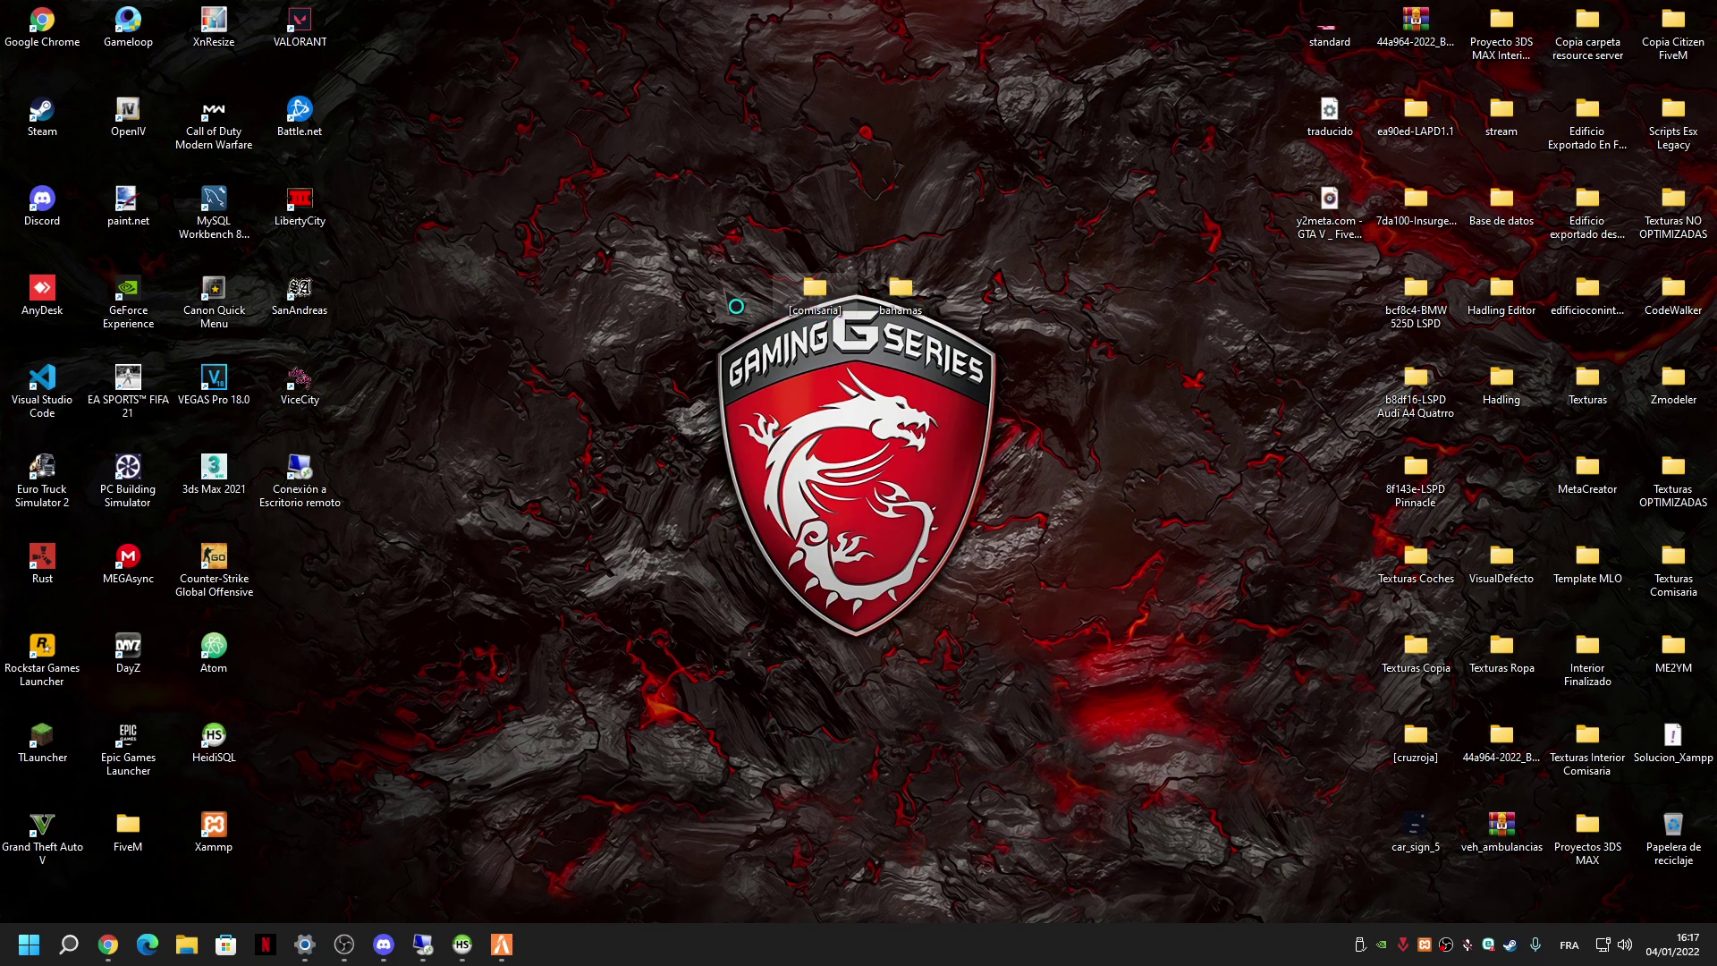
Examine the contents of the [comisaria] and bahamas interior folders on the desktop, closing each folder window.
double_click(814, 290)
click(228, 166)
drag(384, 512, 250, 173)
click(383, 475)
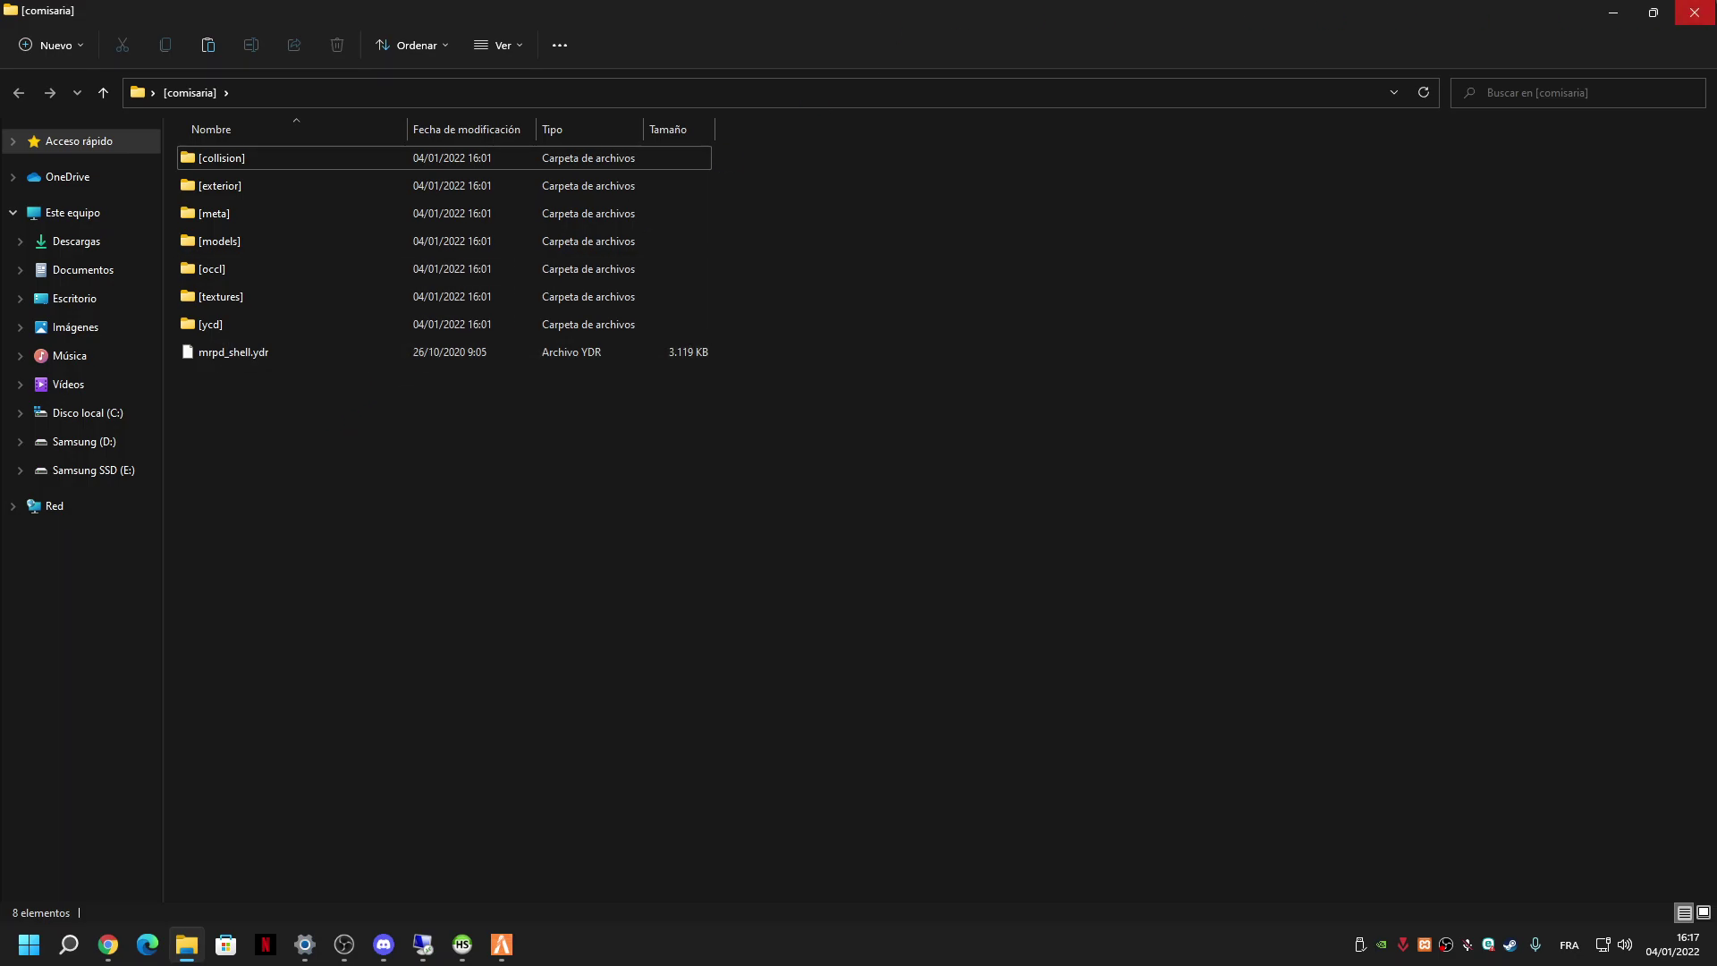
click(1694, 13)
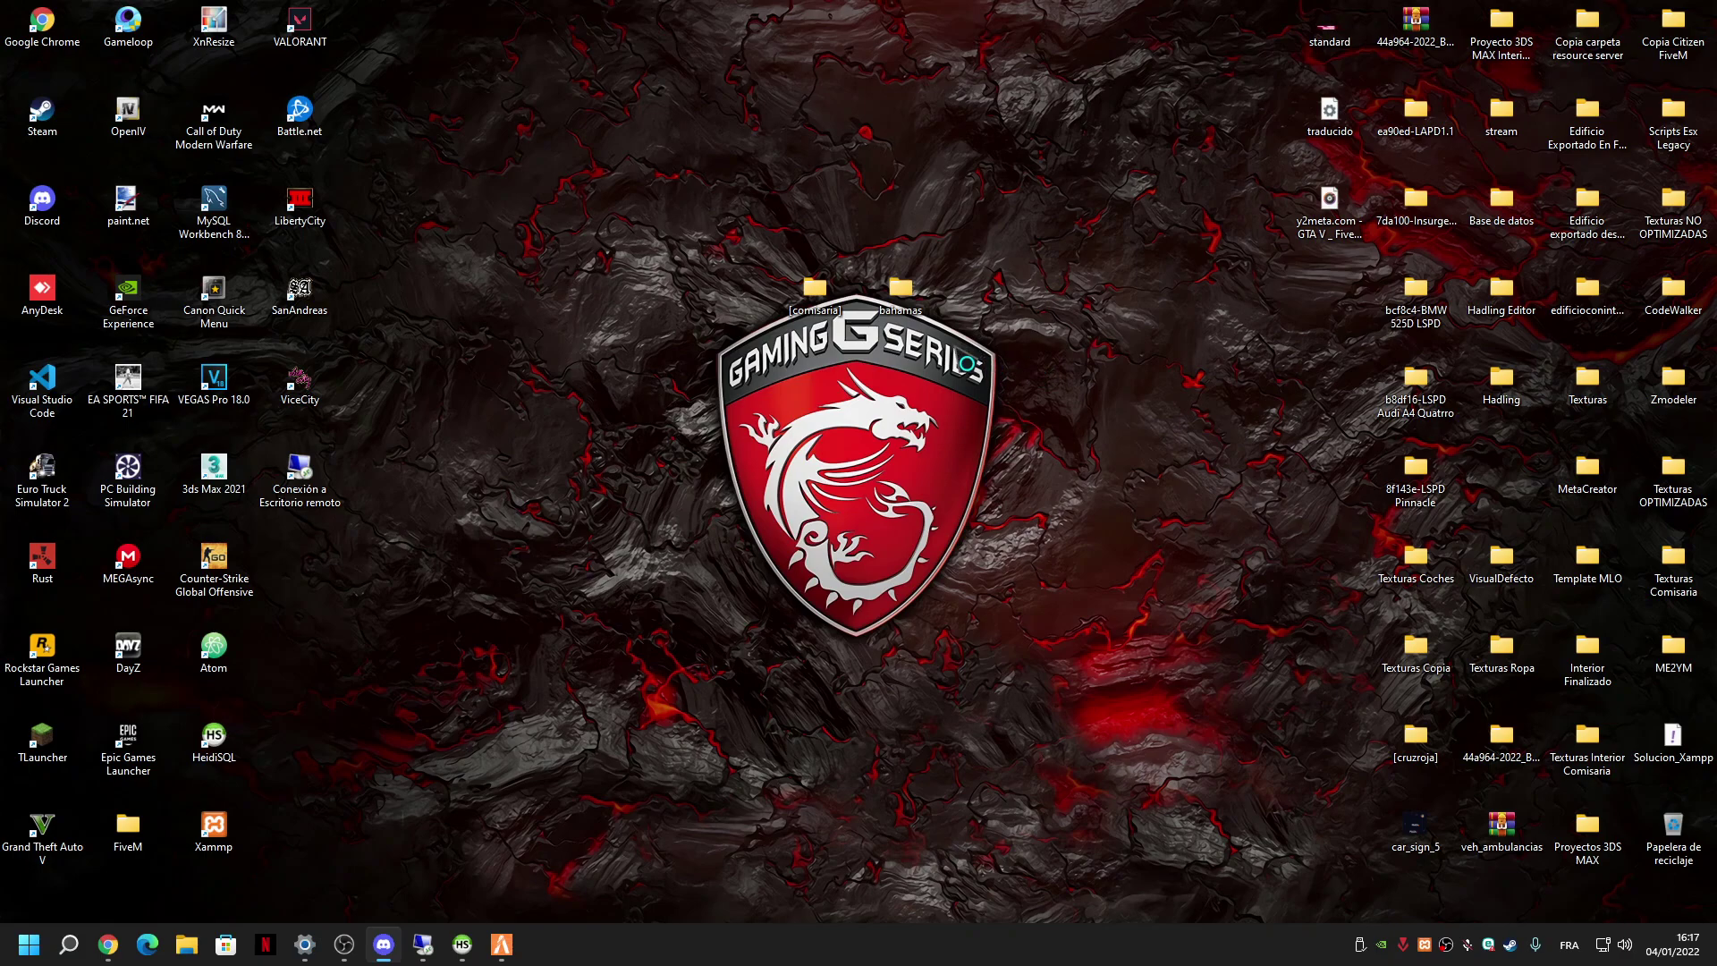
double_click(901, 295)
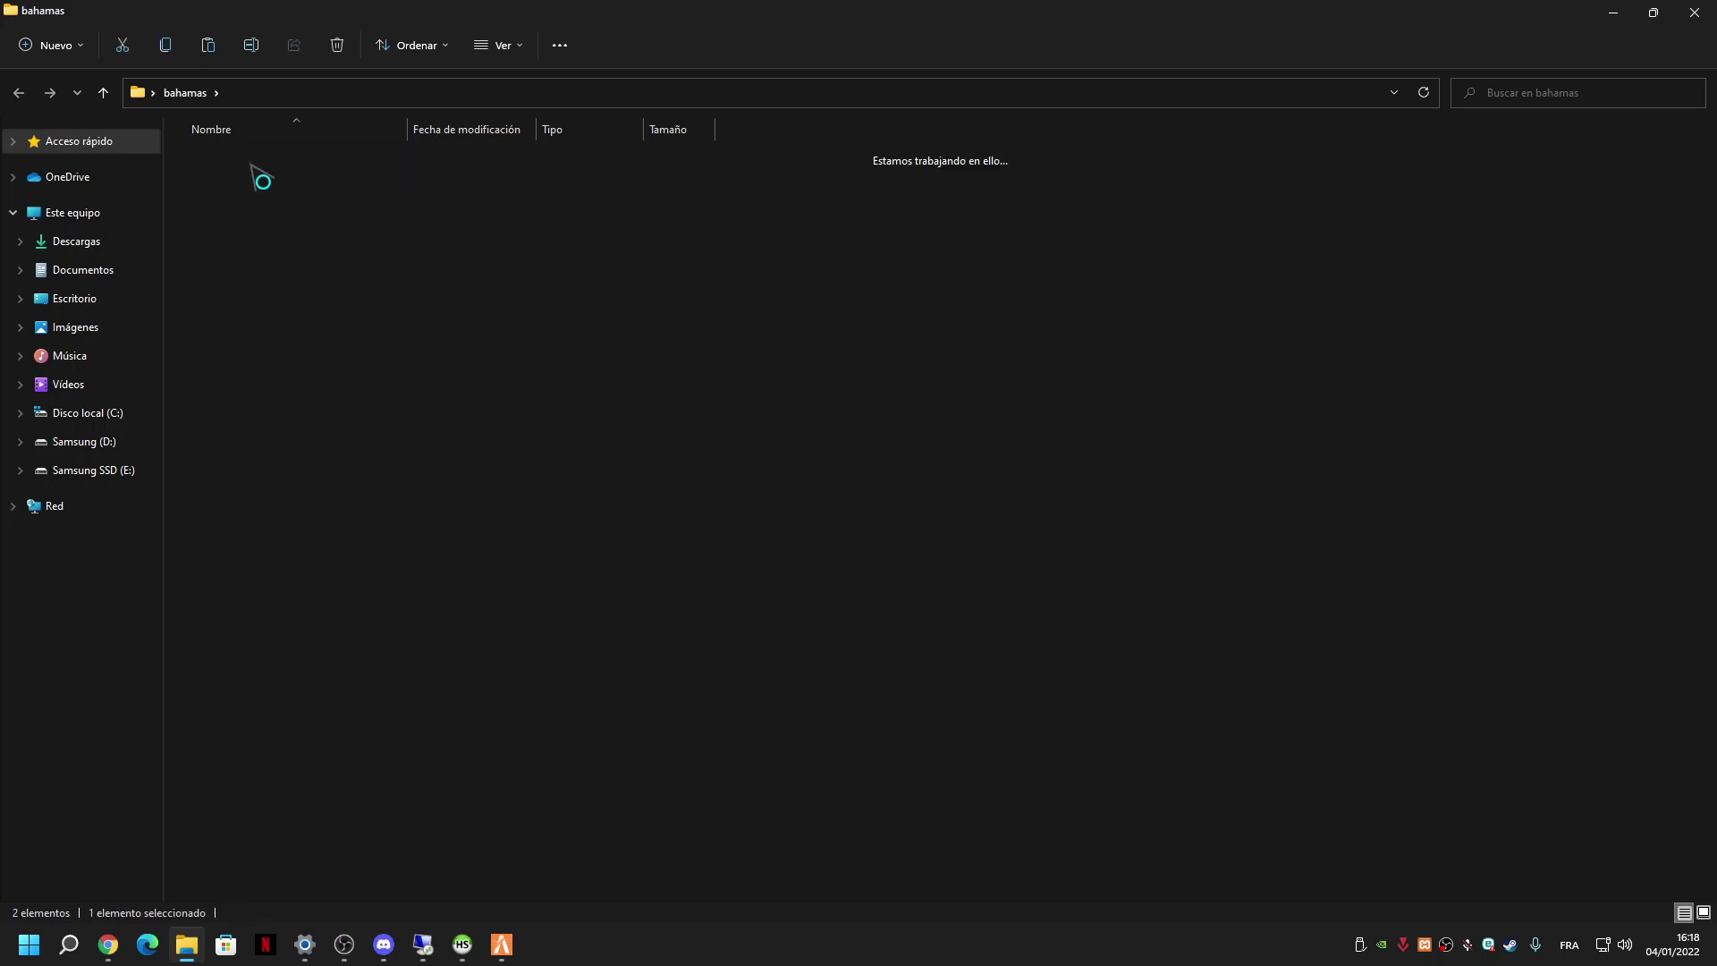
double_click(253, 168)
click(1693, 13)
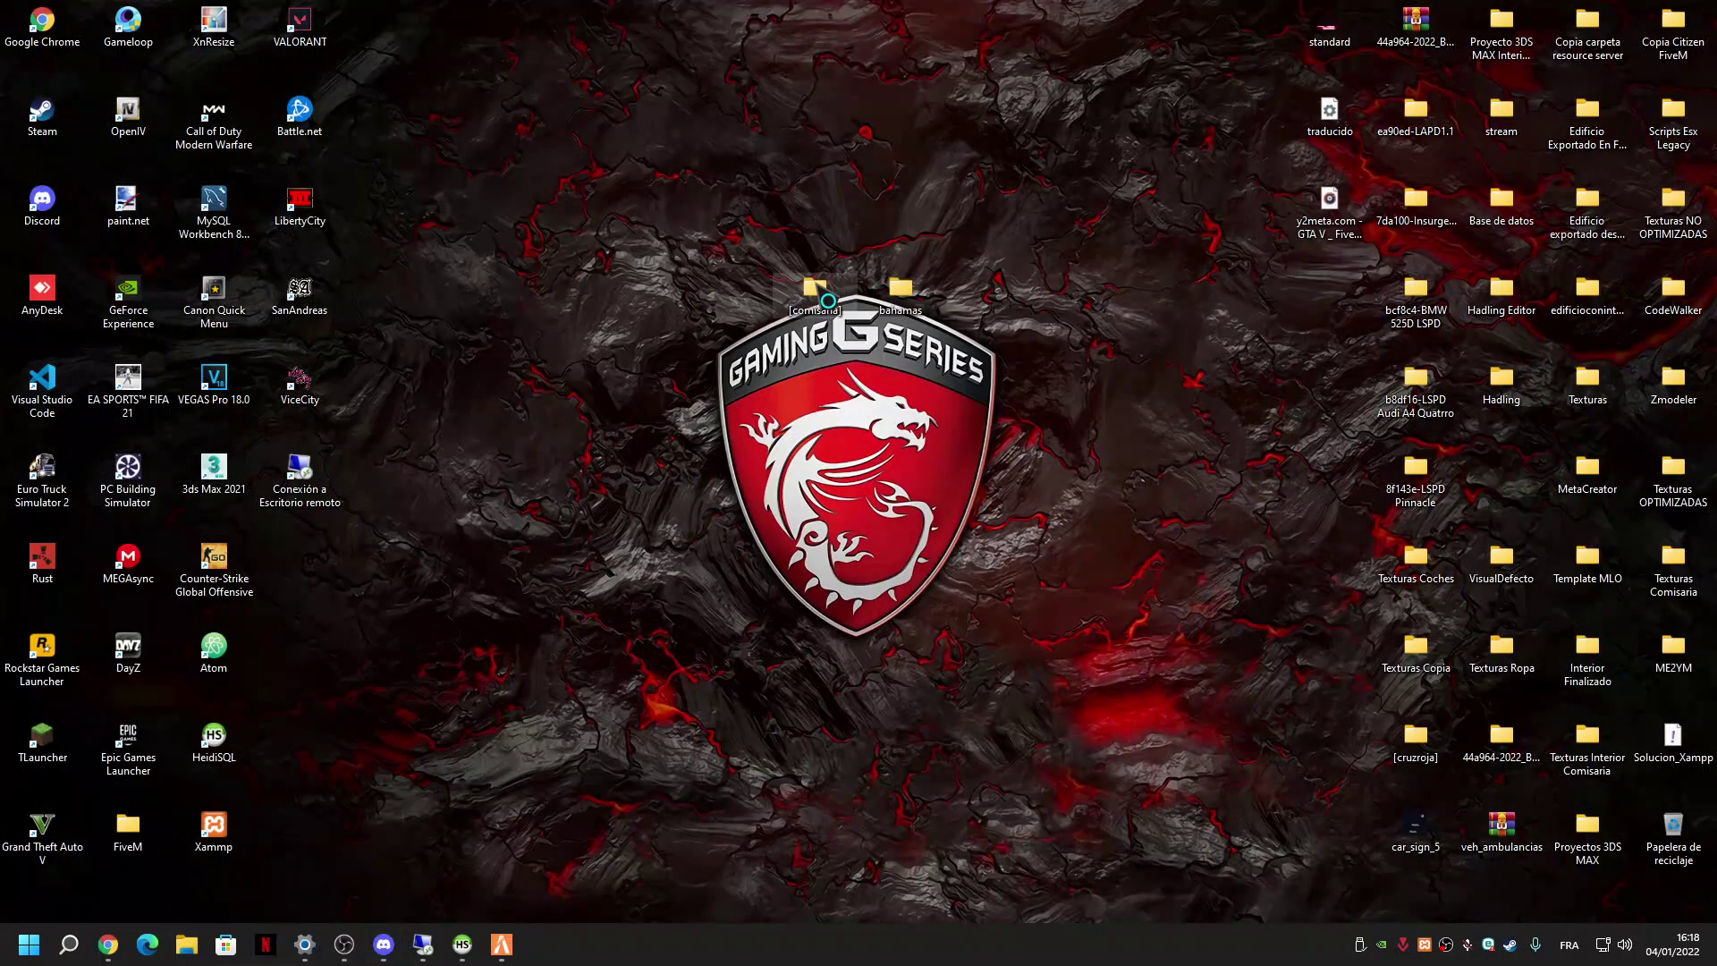
Reopen the [comisaria] folder, review all its subfolders and the mrpd_shell.ydr file, and close it.
double_click(823, 295)
drag(318, 441, 198, 152)
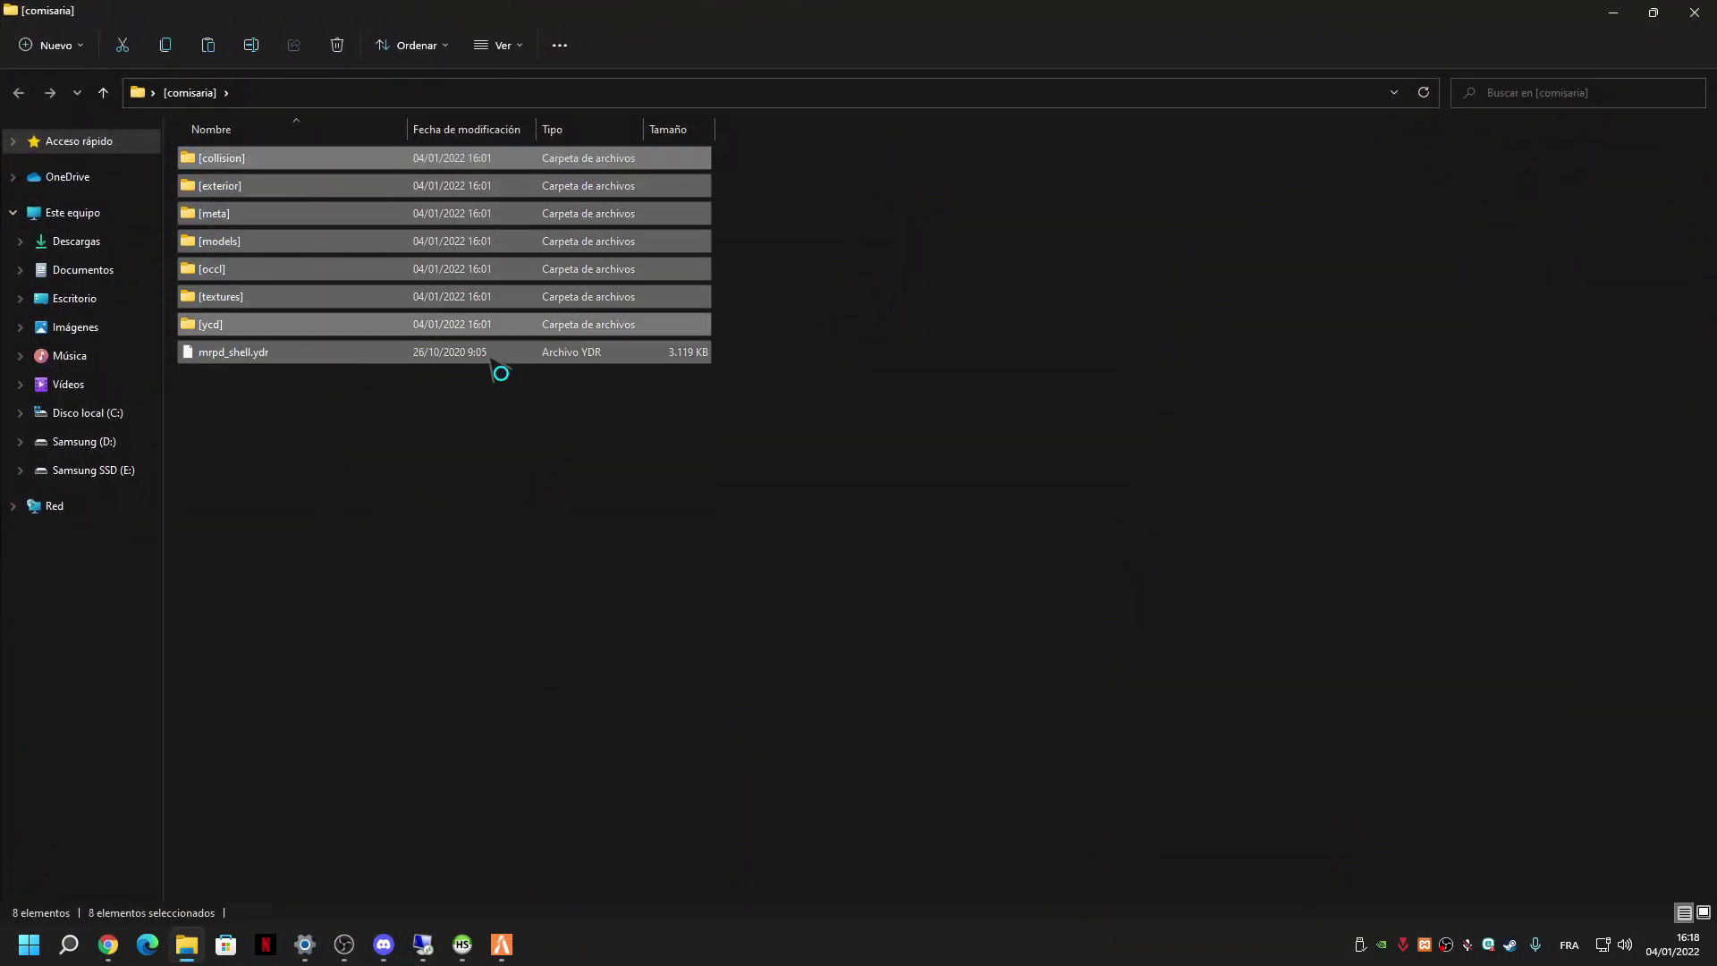
drag(335, 507, 172, 148)
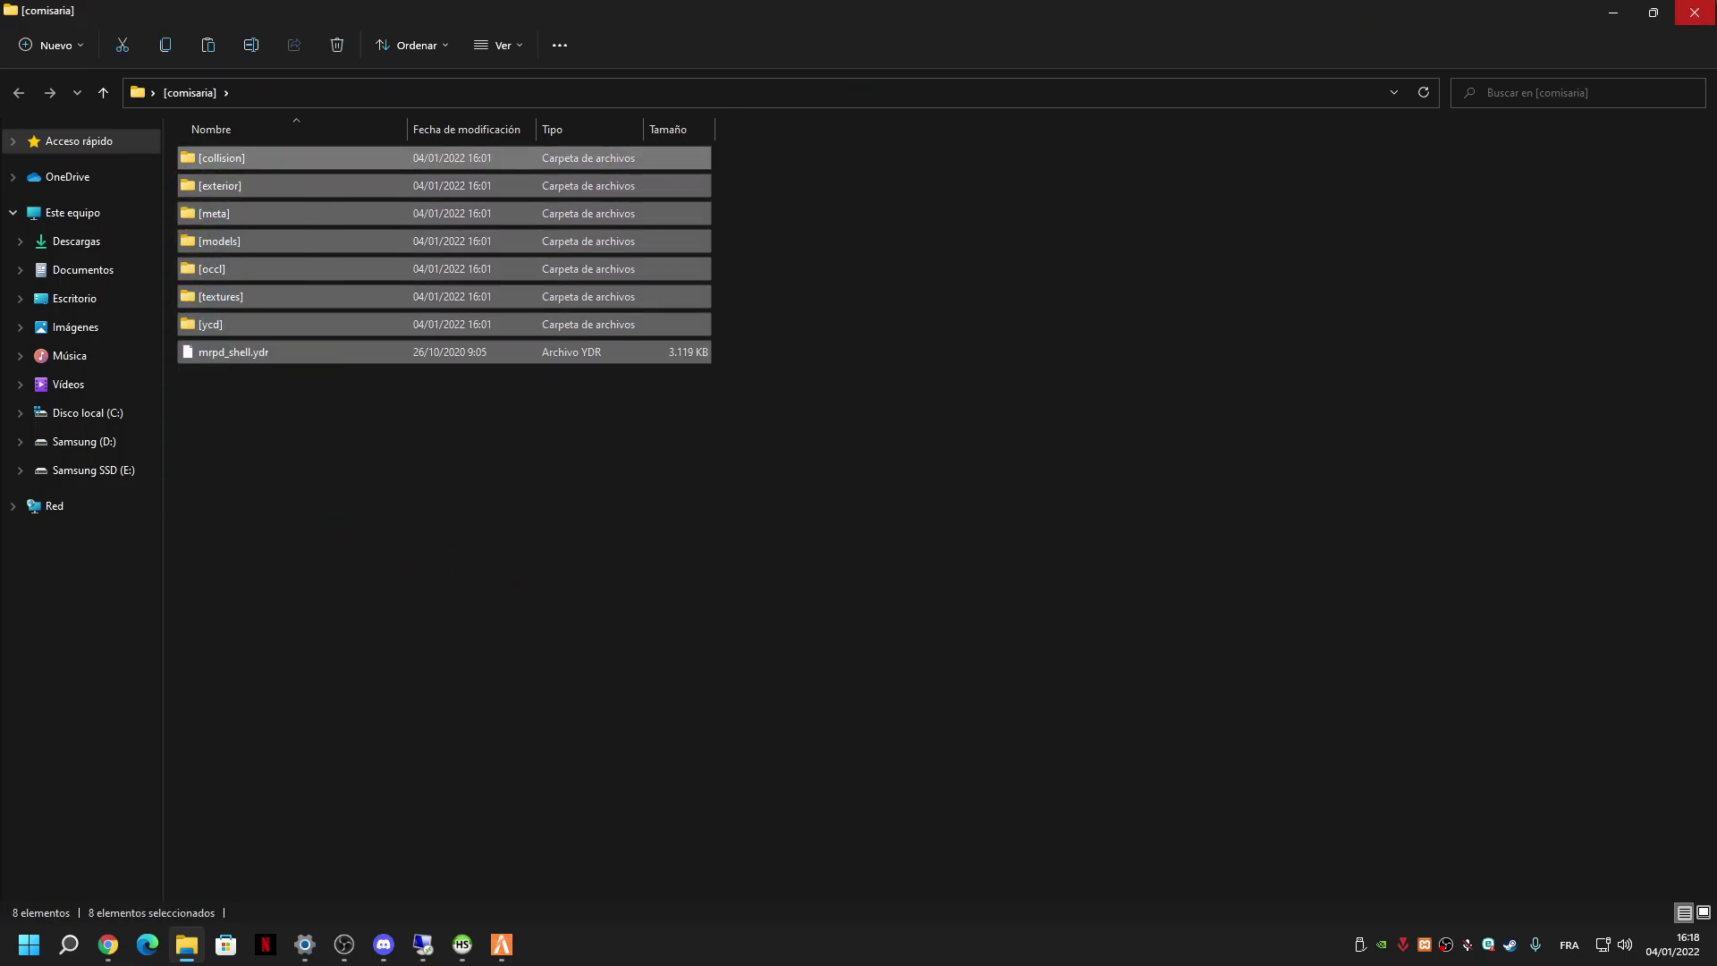
click(1694, 12)
drag(714, 251, 860, 337)
drag(787, 285, 794, 313)
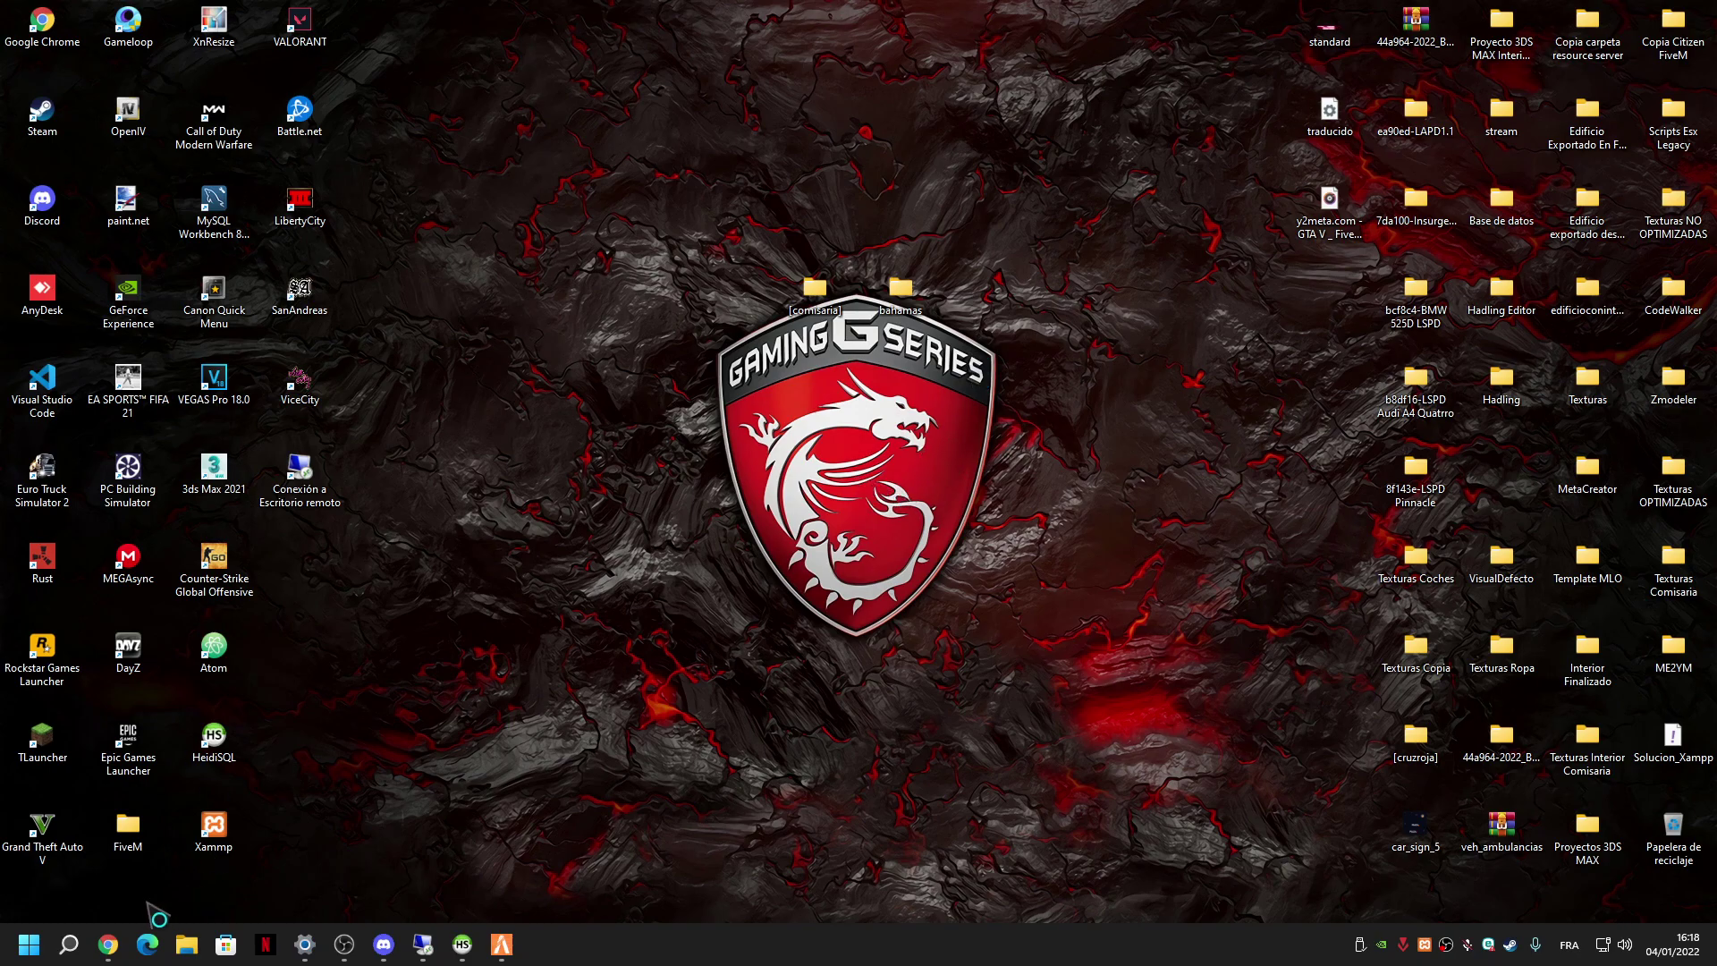
Switch to Chrome and review the interiorproxies_creator repository page on GitHub.
click(111, 942)
click(306, 872)
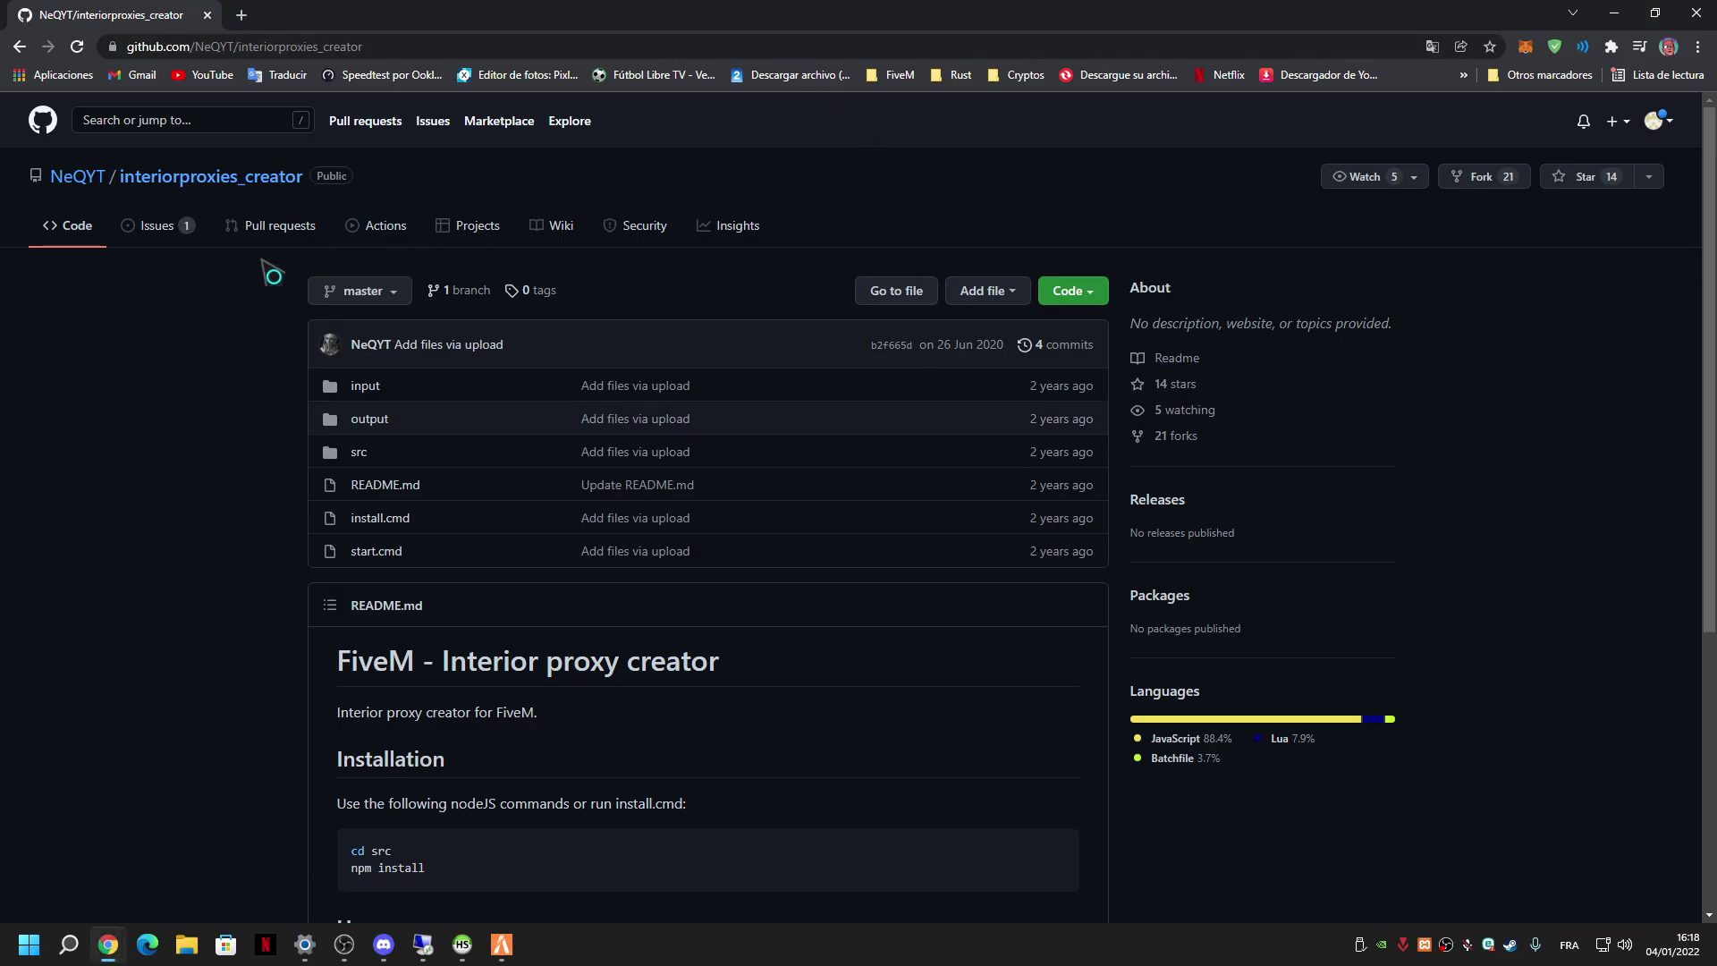
drag(120, 178, 306, 181)
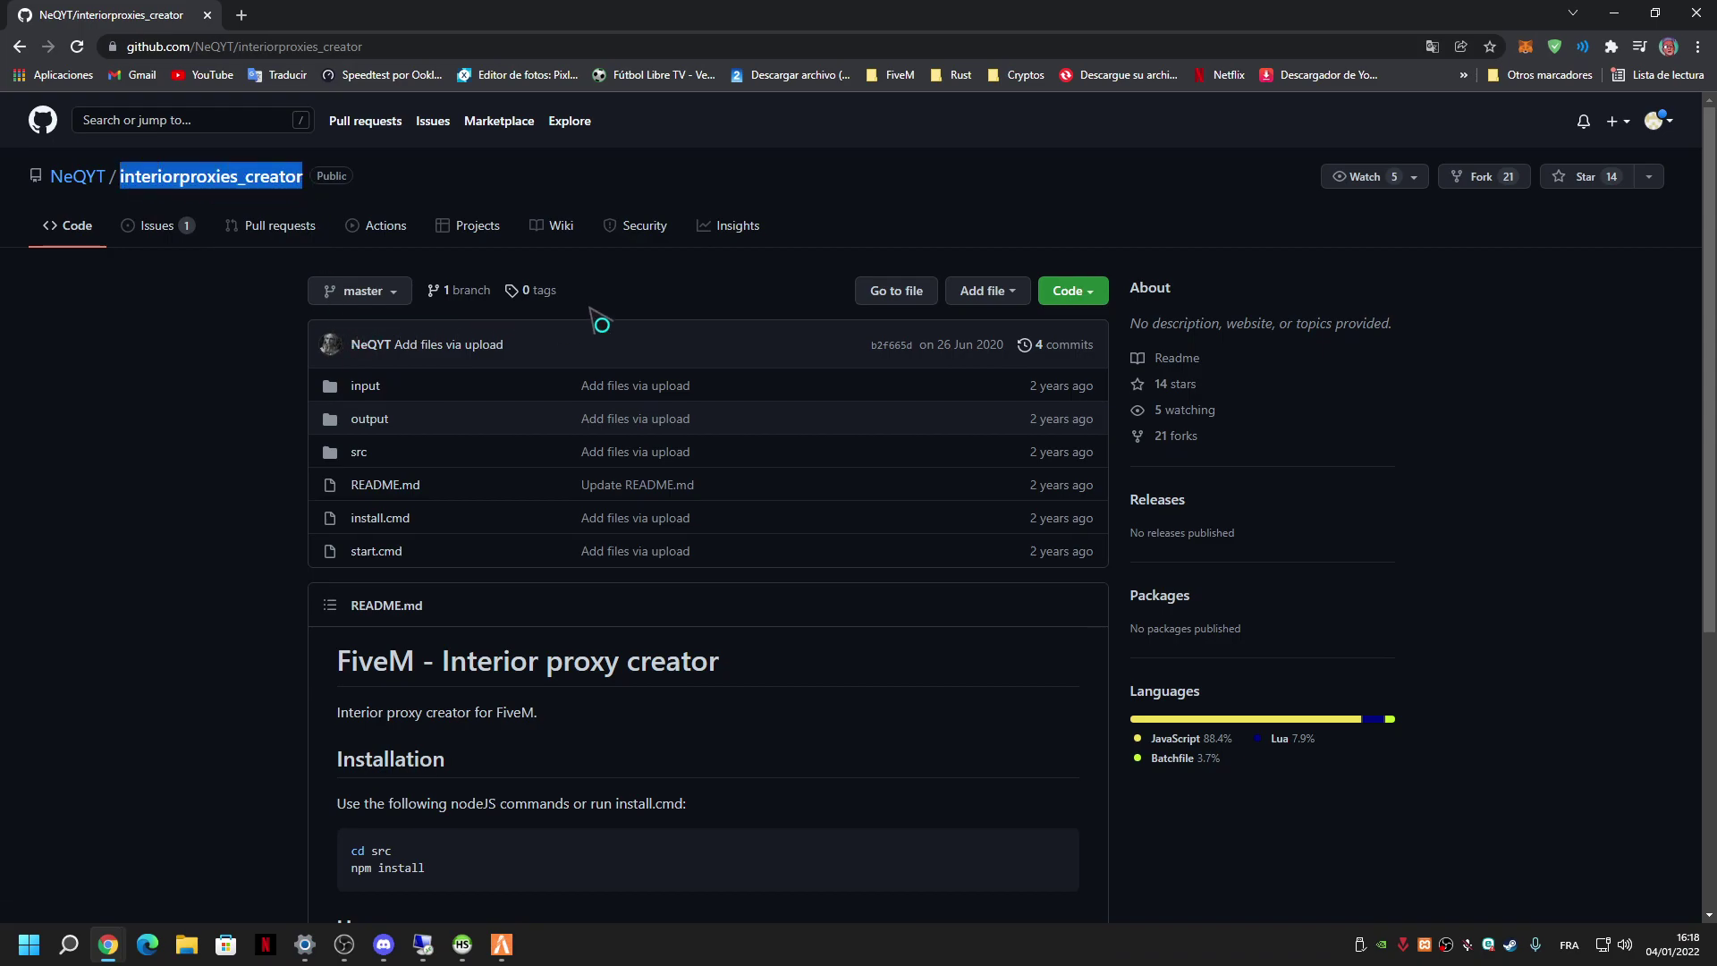
scroll(662, 393, down, 3)
scroll(632, 322, up, 3)
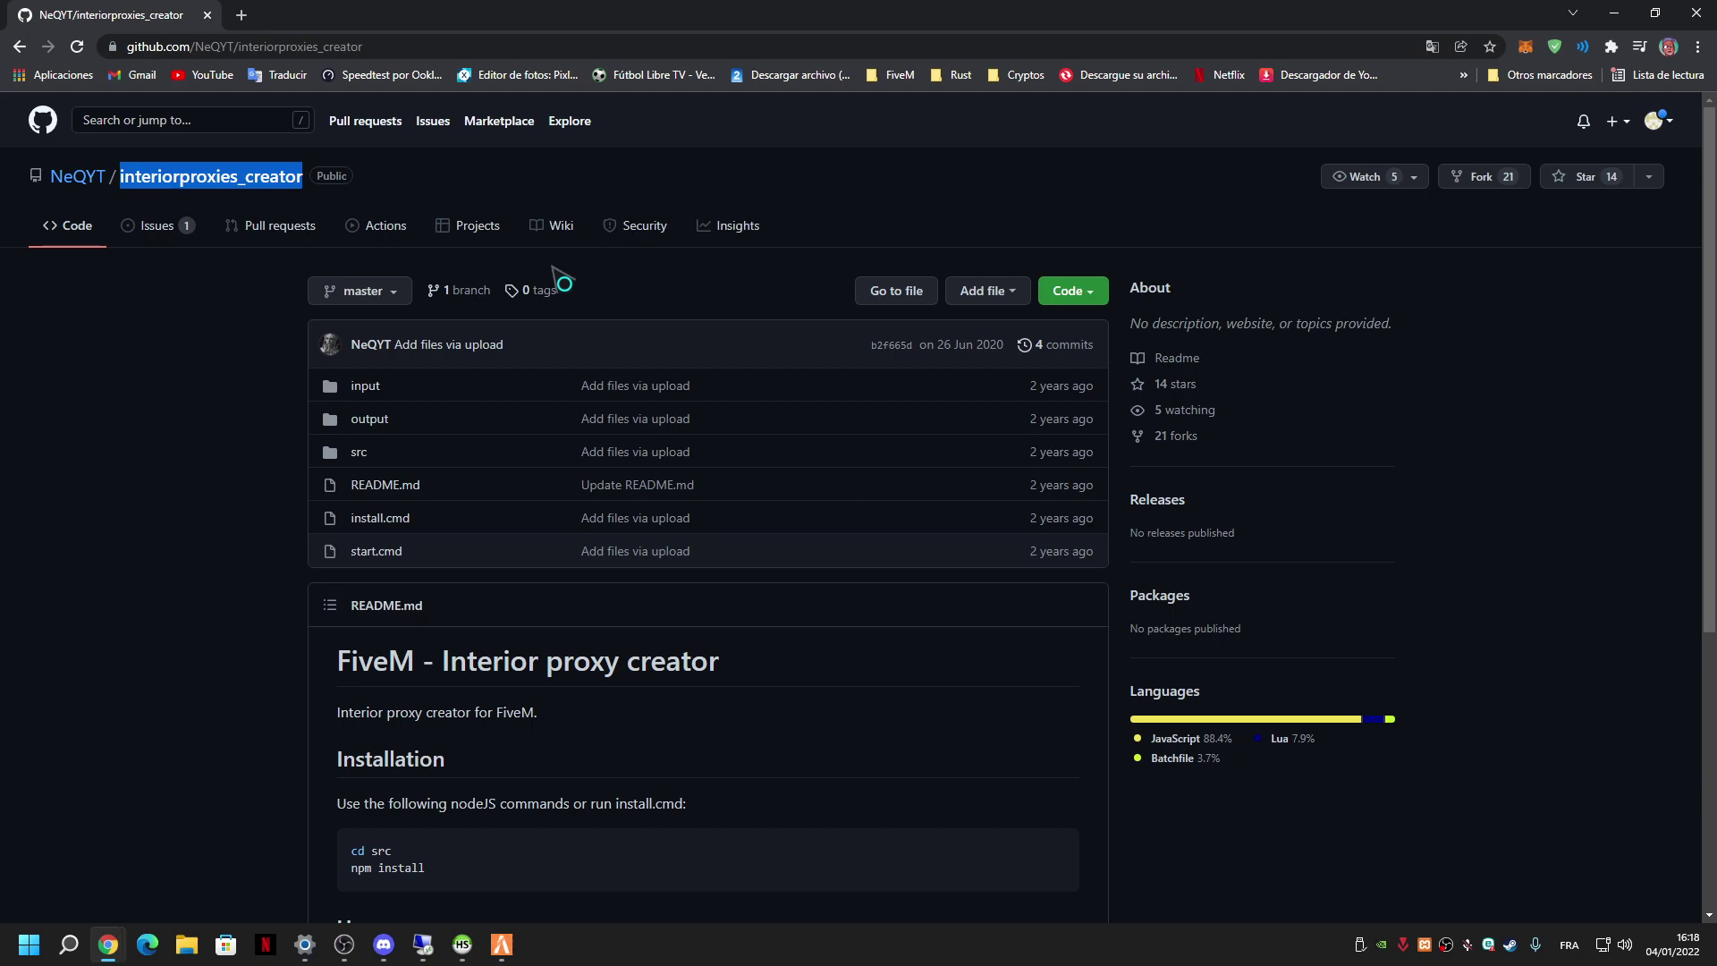
Download the interiorproxies_creator repository as a ZIP file.
click(1069, 293)
click(836, 517)
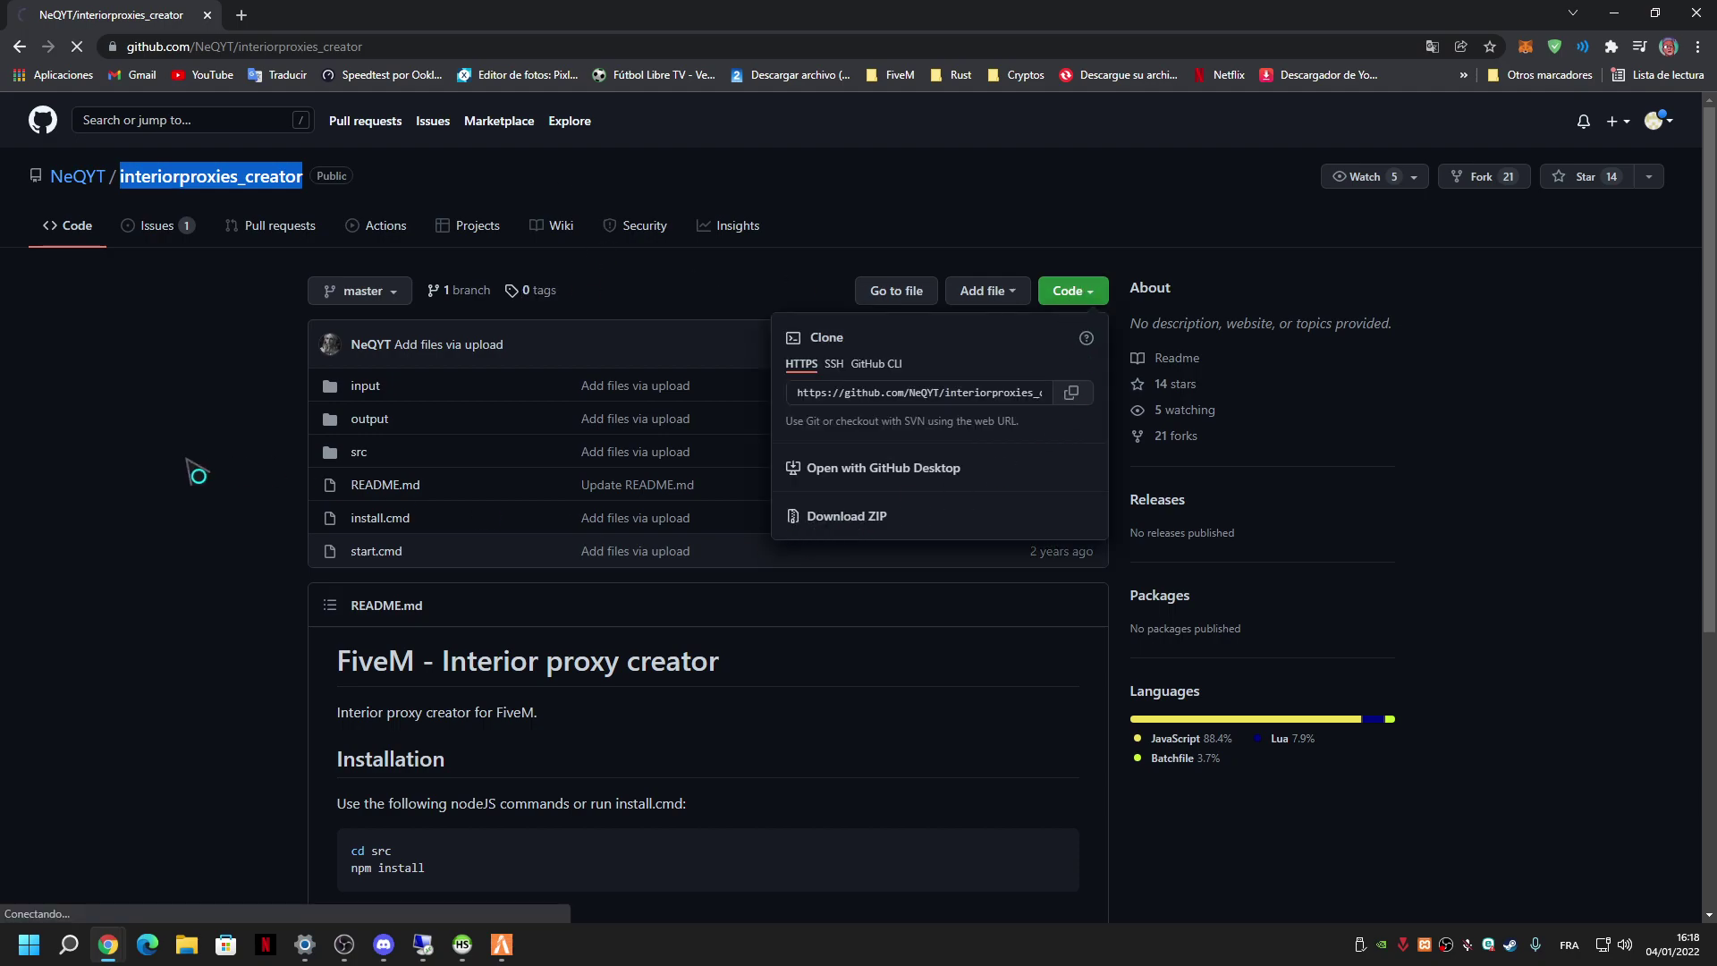
click(565, 467)
Try to open the README's required NodeJS link in a new tab and view that page.
scroll(570, 471, down, 4)
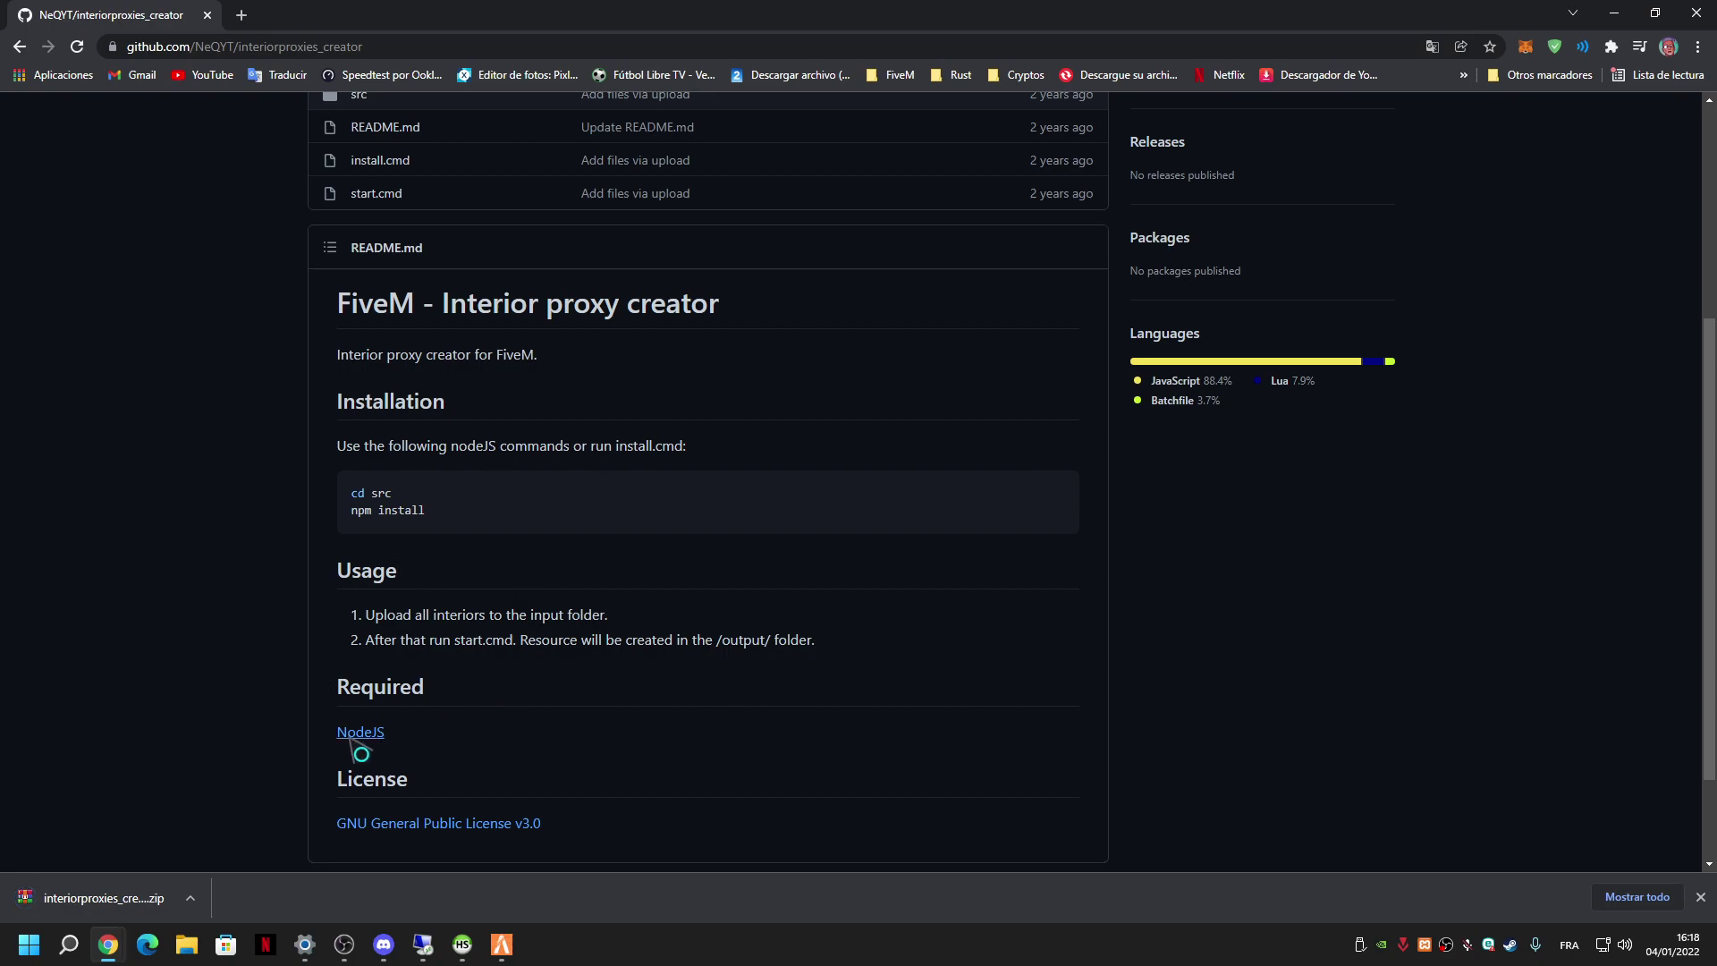
right_click(354, 738)
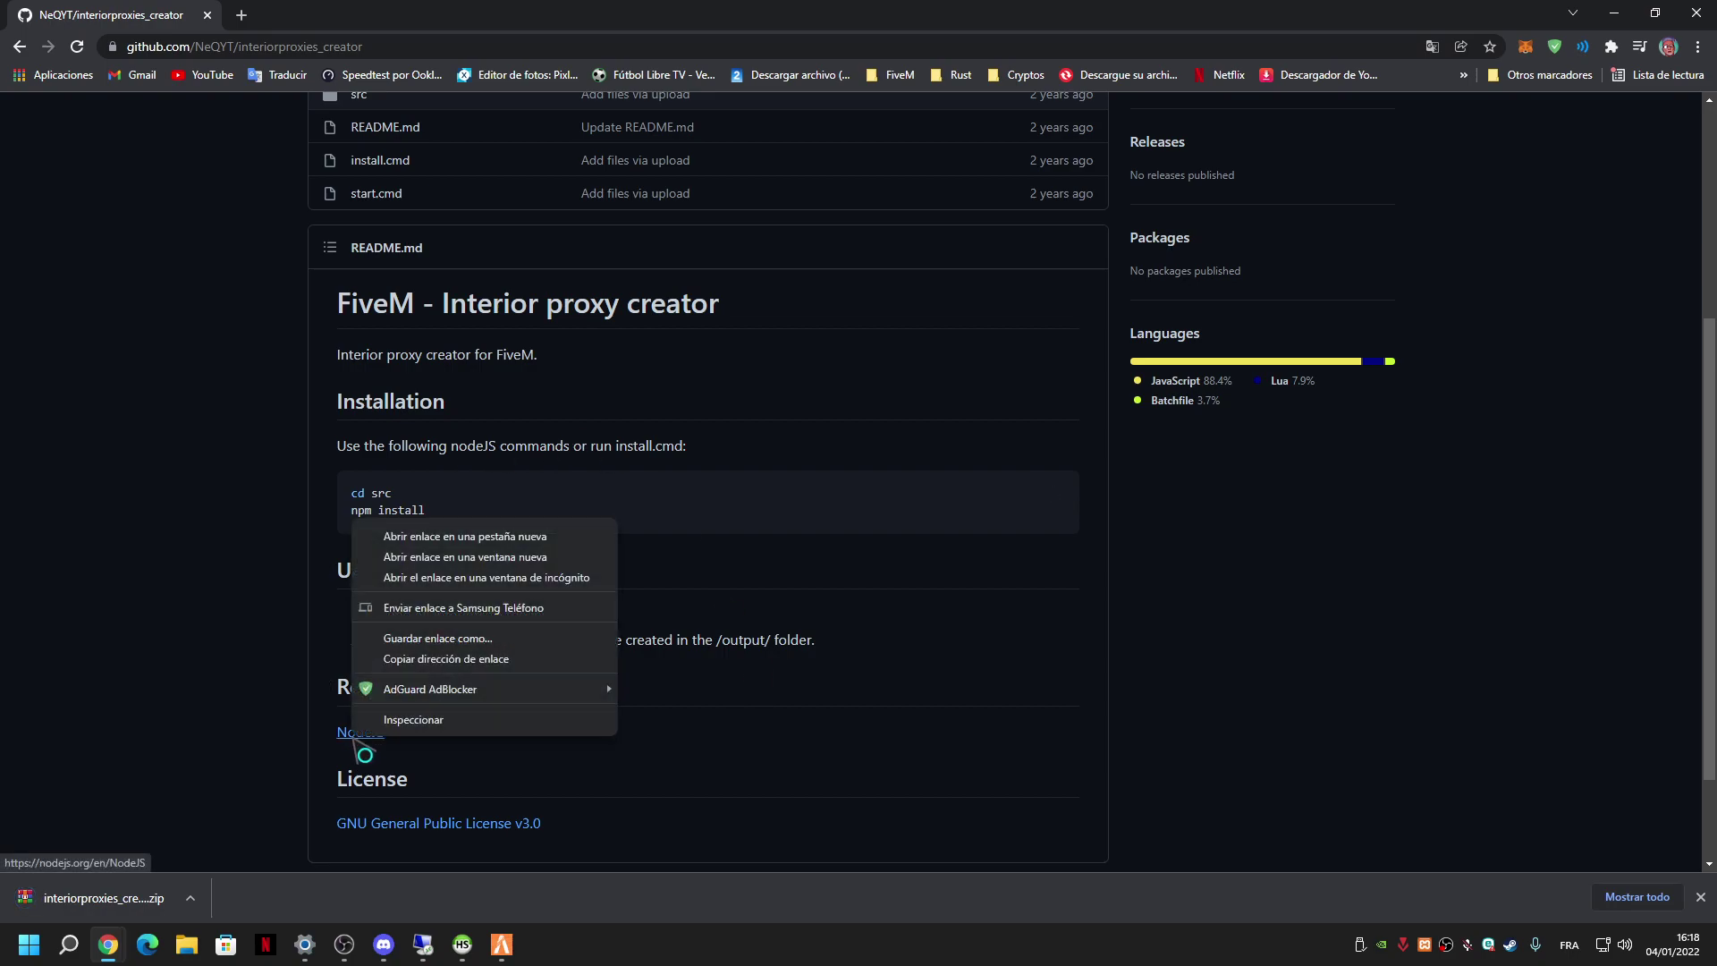
click(417, 540)
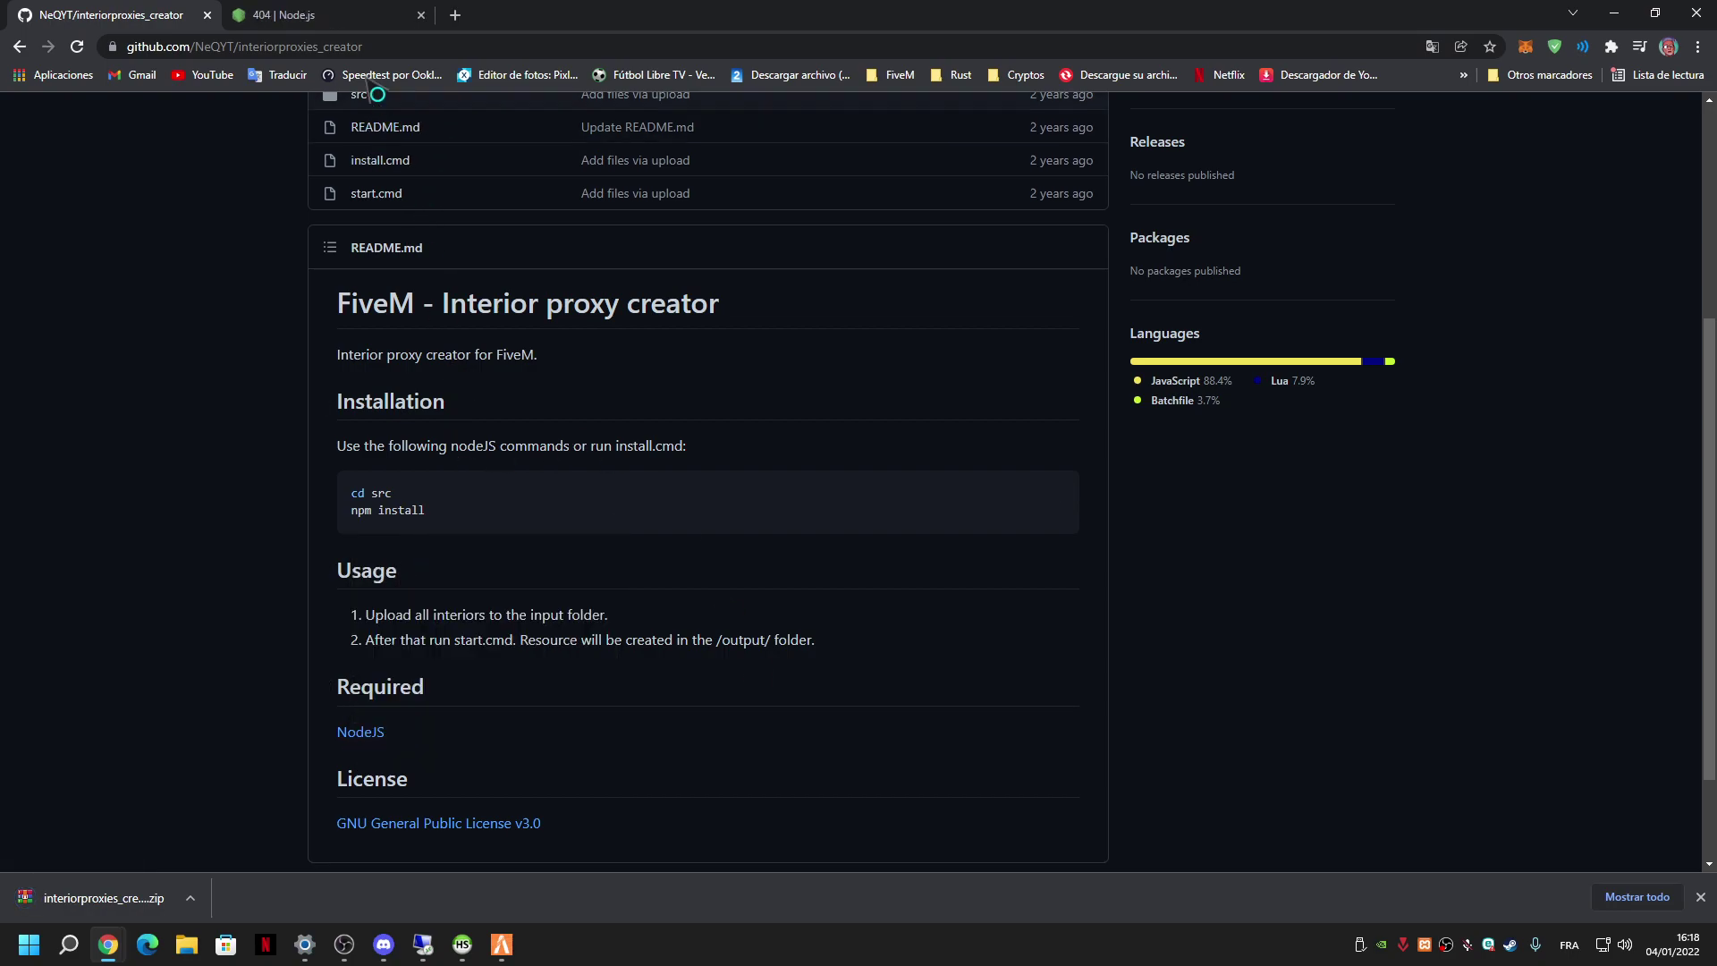
click(313, 7)
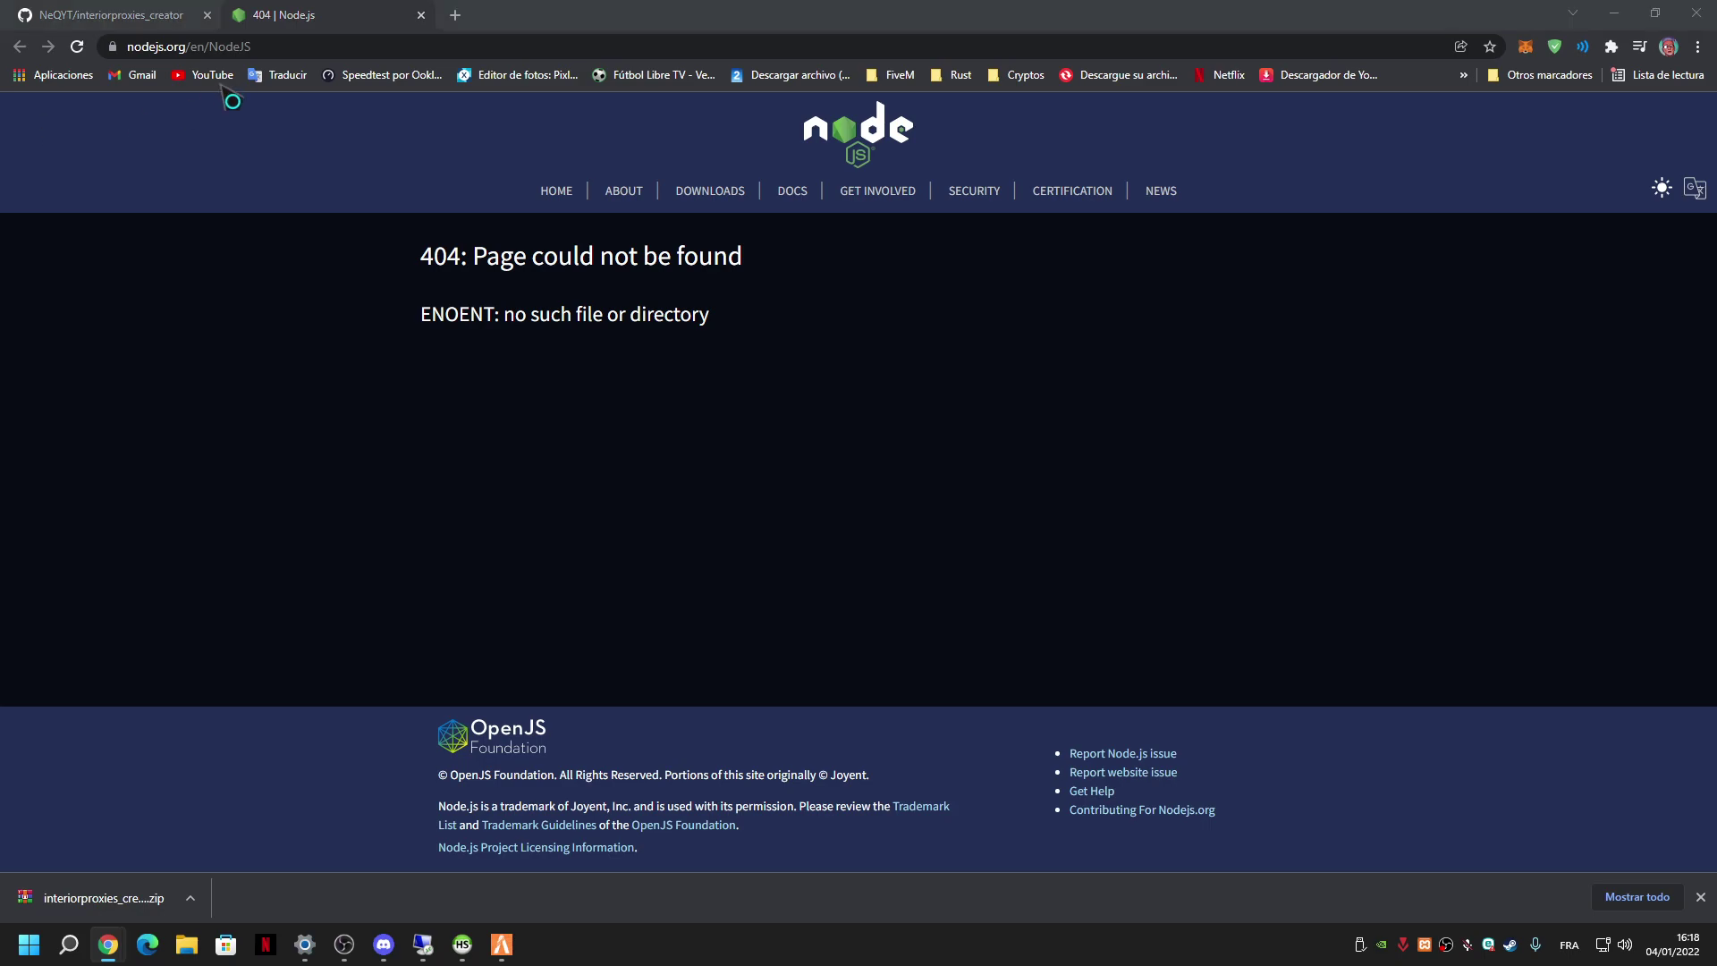
Download the Node.js 16.13.1 LTS installer for Windows from nodejs.org and return to the GitHub repository tab.
click(417, 16)
drag(0, 188, 445, 31)
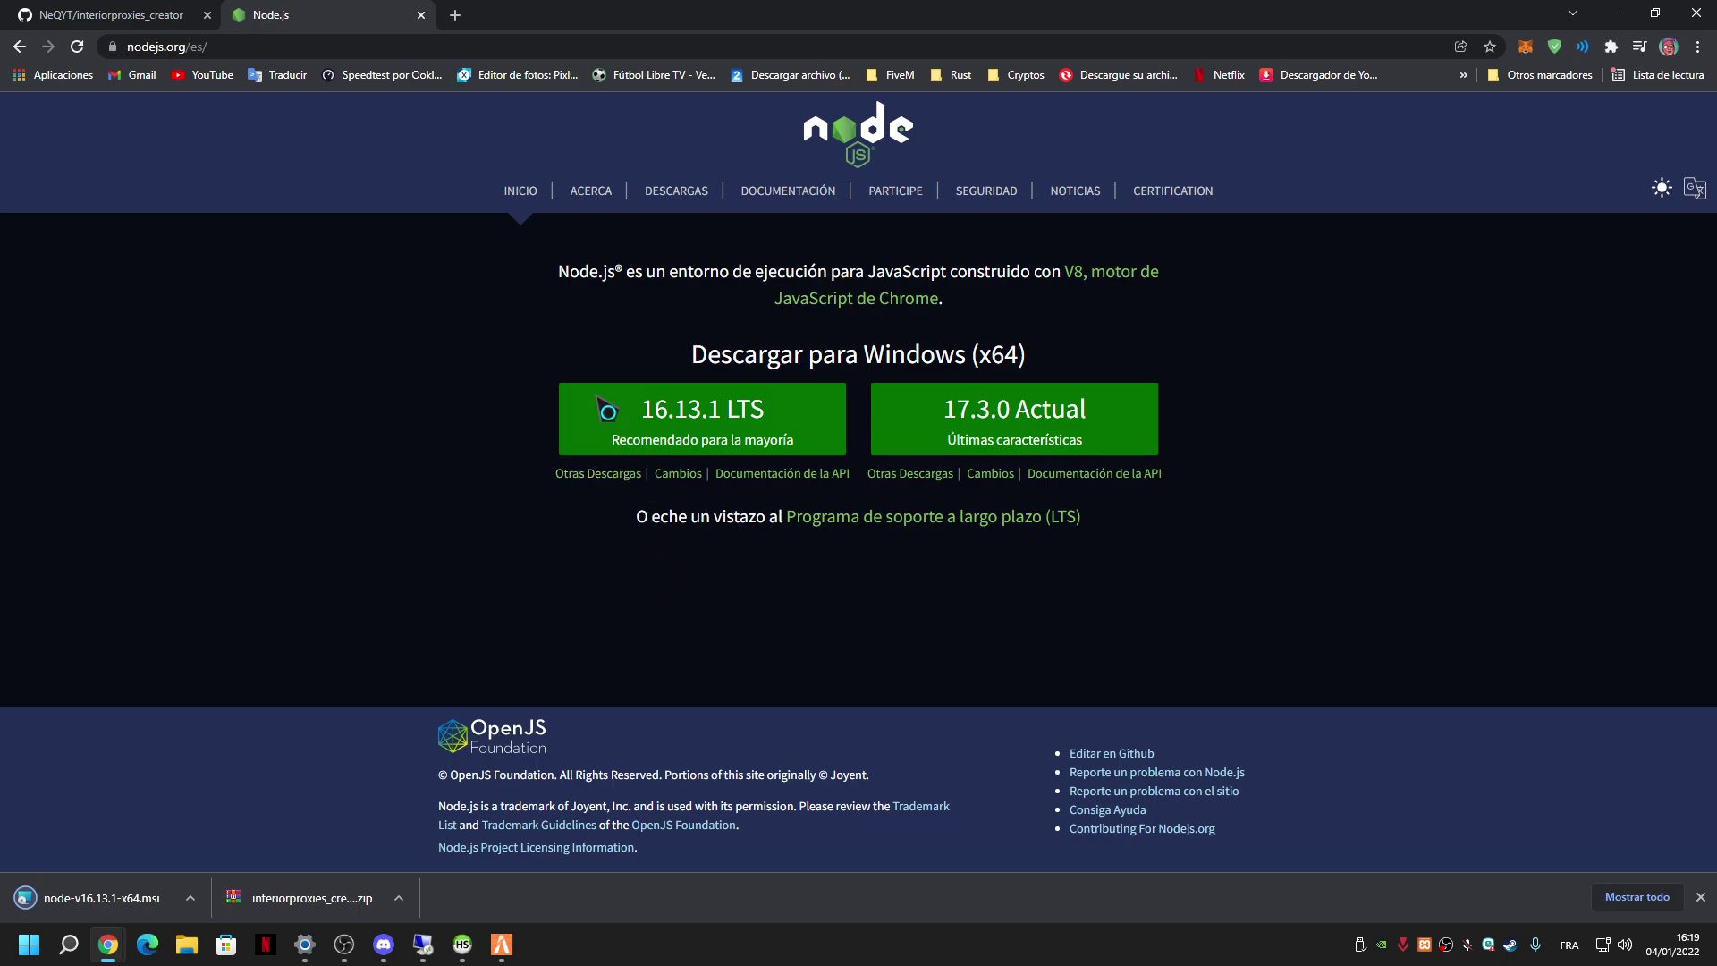
key(ctrl+Tab)
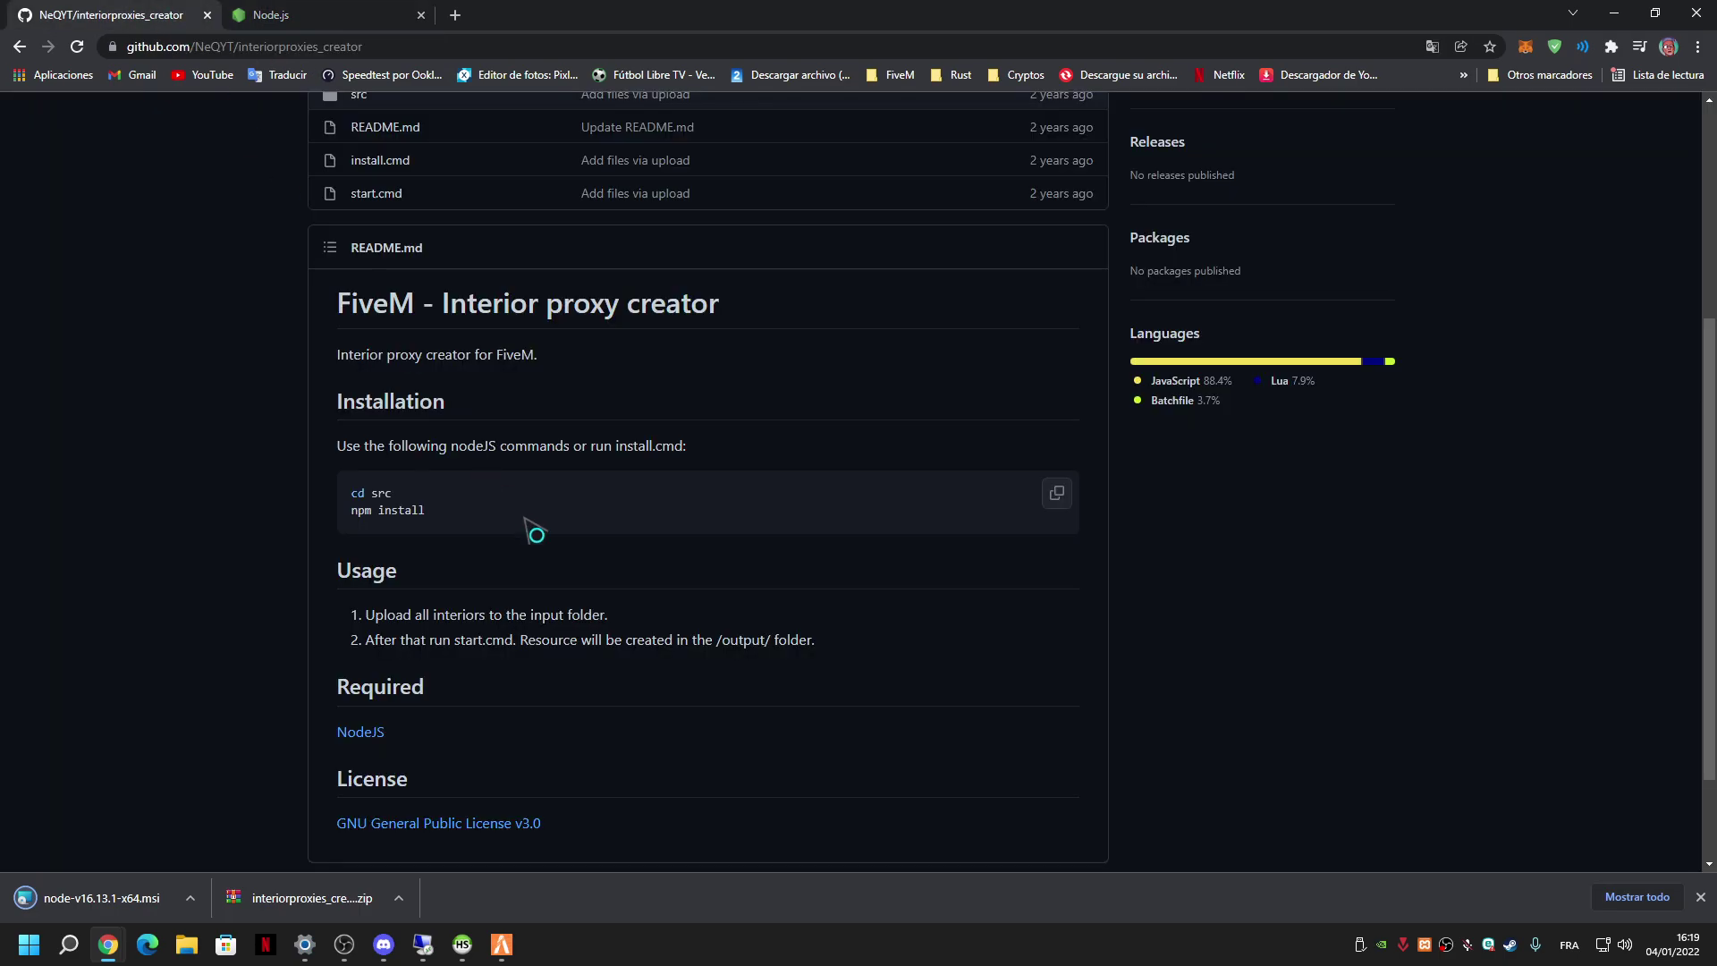
Place the downloaded interiorproxies_creator ZIP on the desktop and remove its entry from the browser's downloads list.
scroll(524, 518, up, 4)
drag(804, 11, 1078, 28)
click(1002, 900)
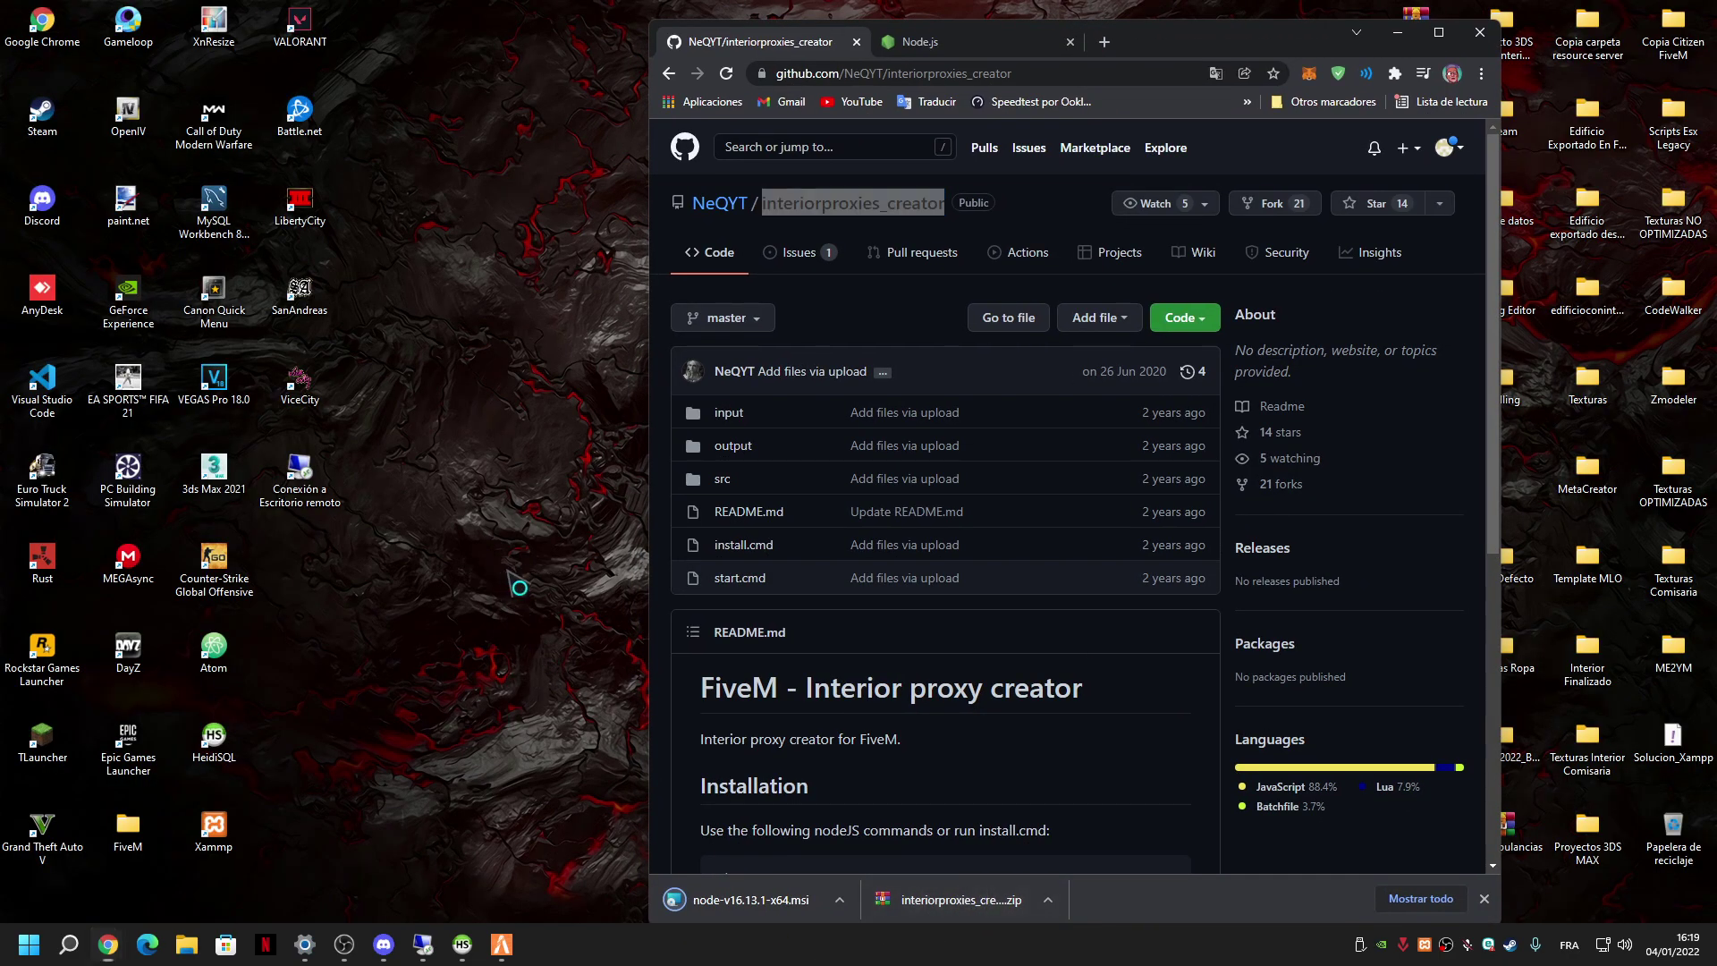
click(1420, 899)
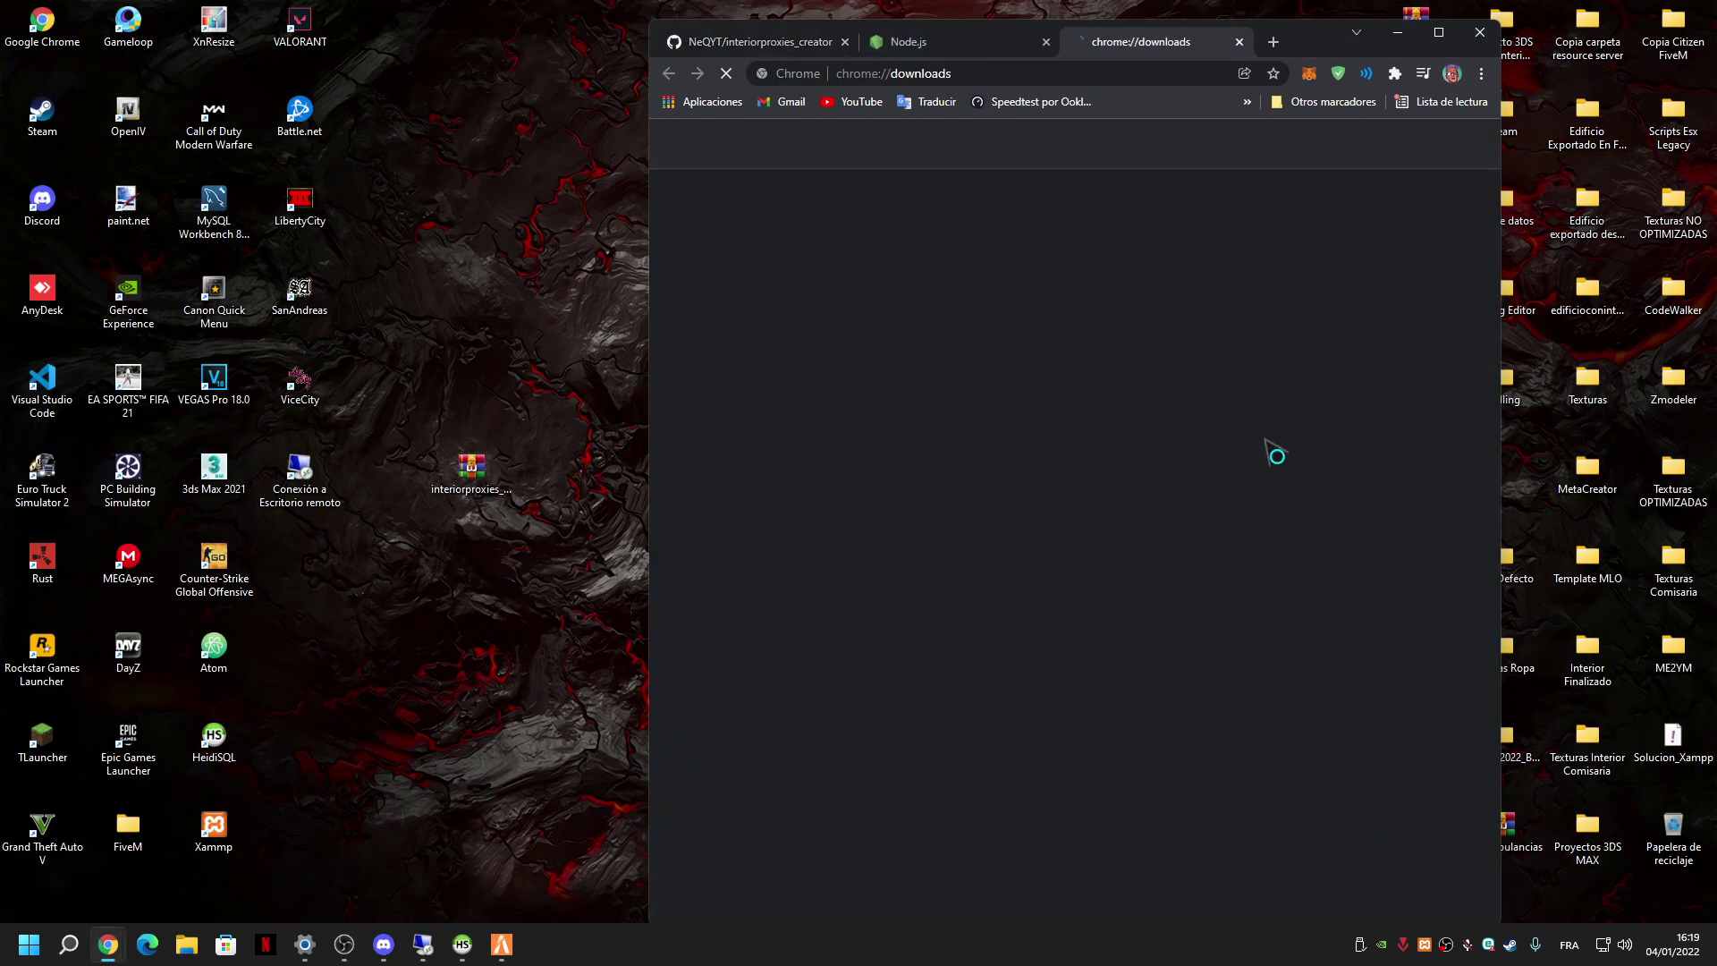
click(1356, 376)
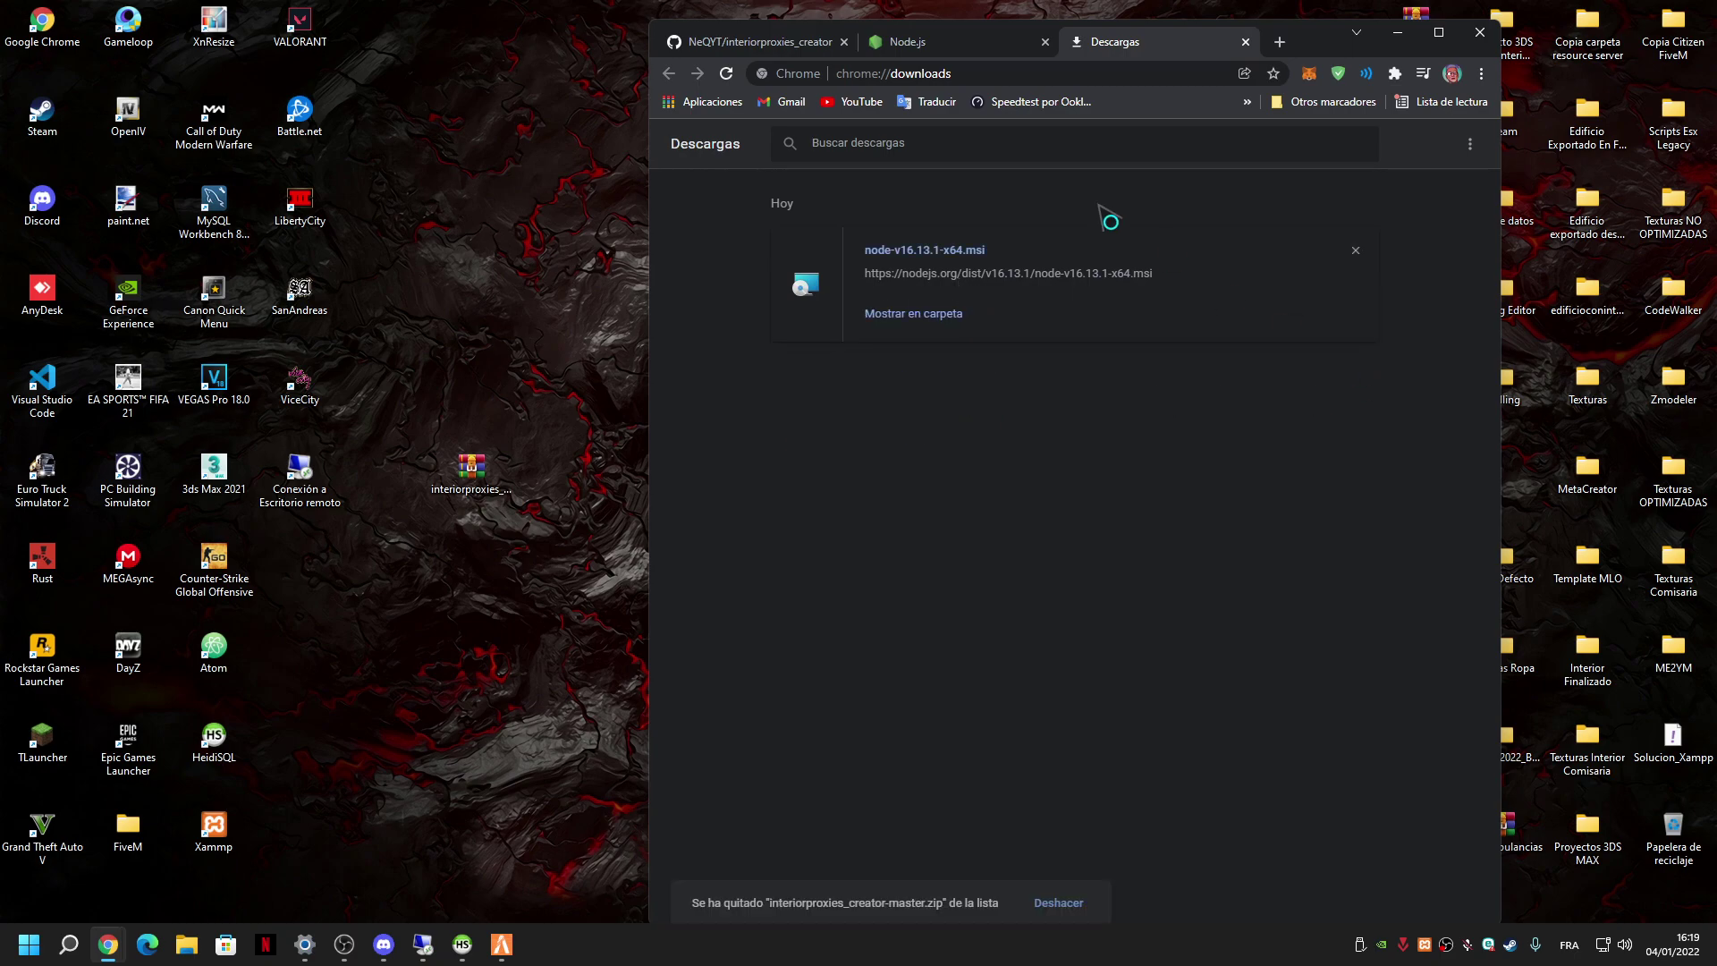
click(818, 45)
click(916, 42)
click(775, 42)
click(946, 42)
click(809, 45)
click(1026, 210)
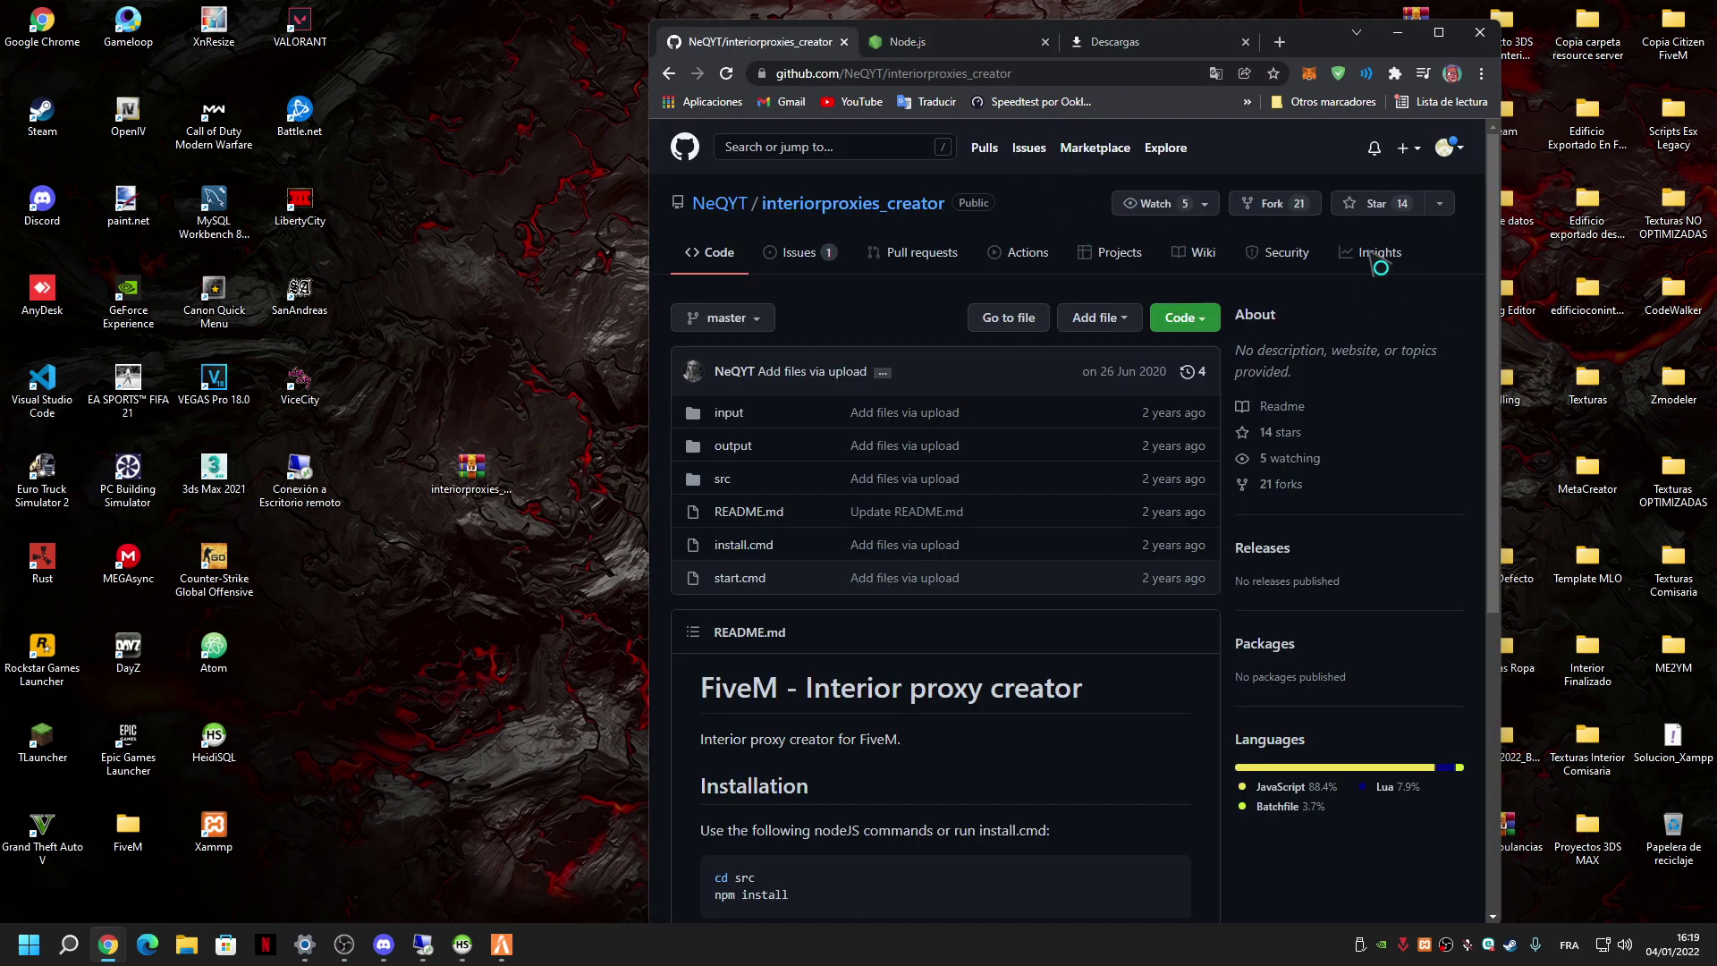
Run the downloaded node-v16.13.1-x64.msi installer and accept its licence agreement, keeping the default install location.
click(1078, 42)
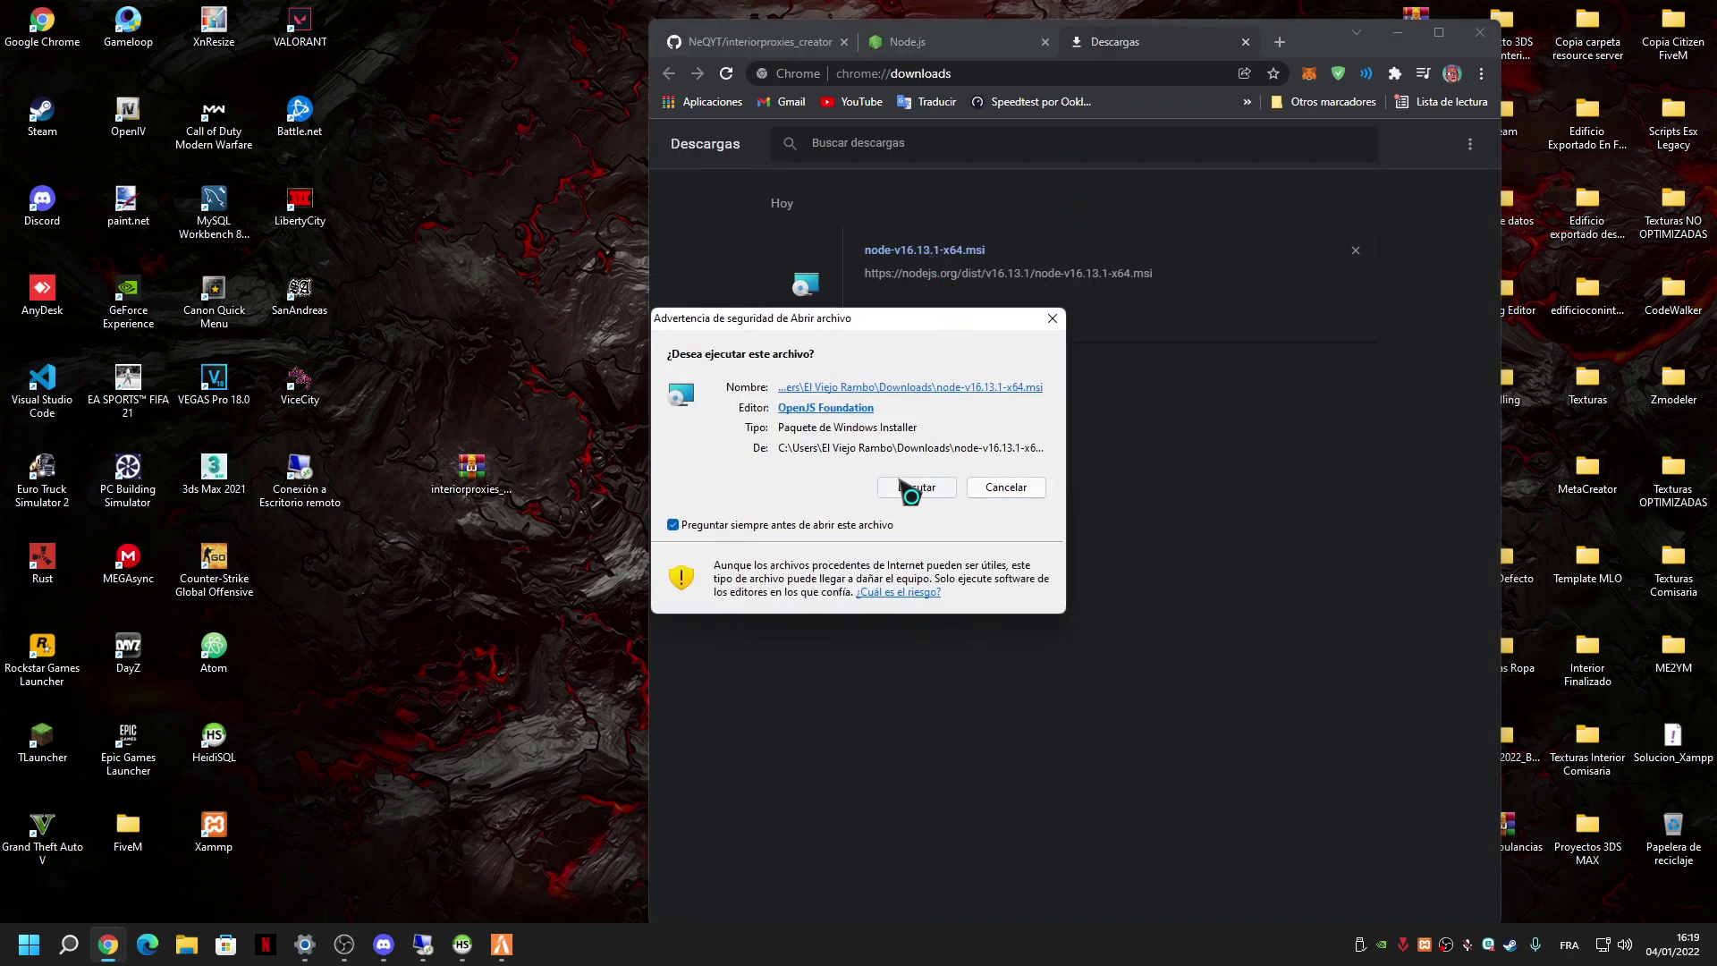
click(912, 488)
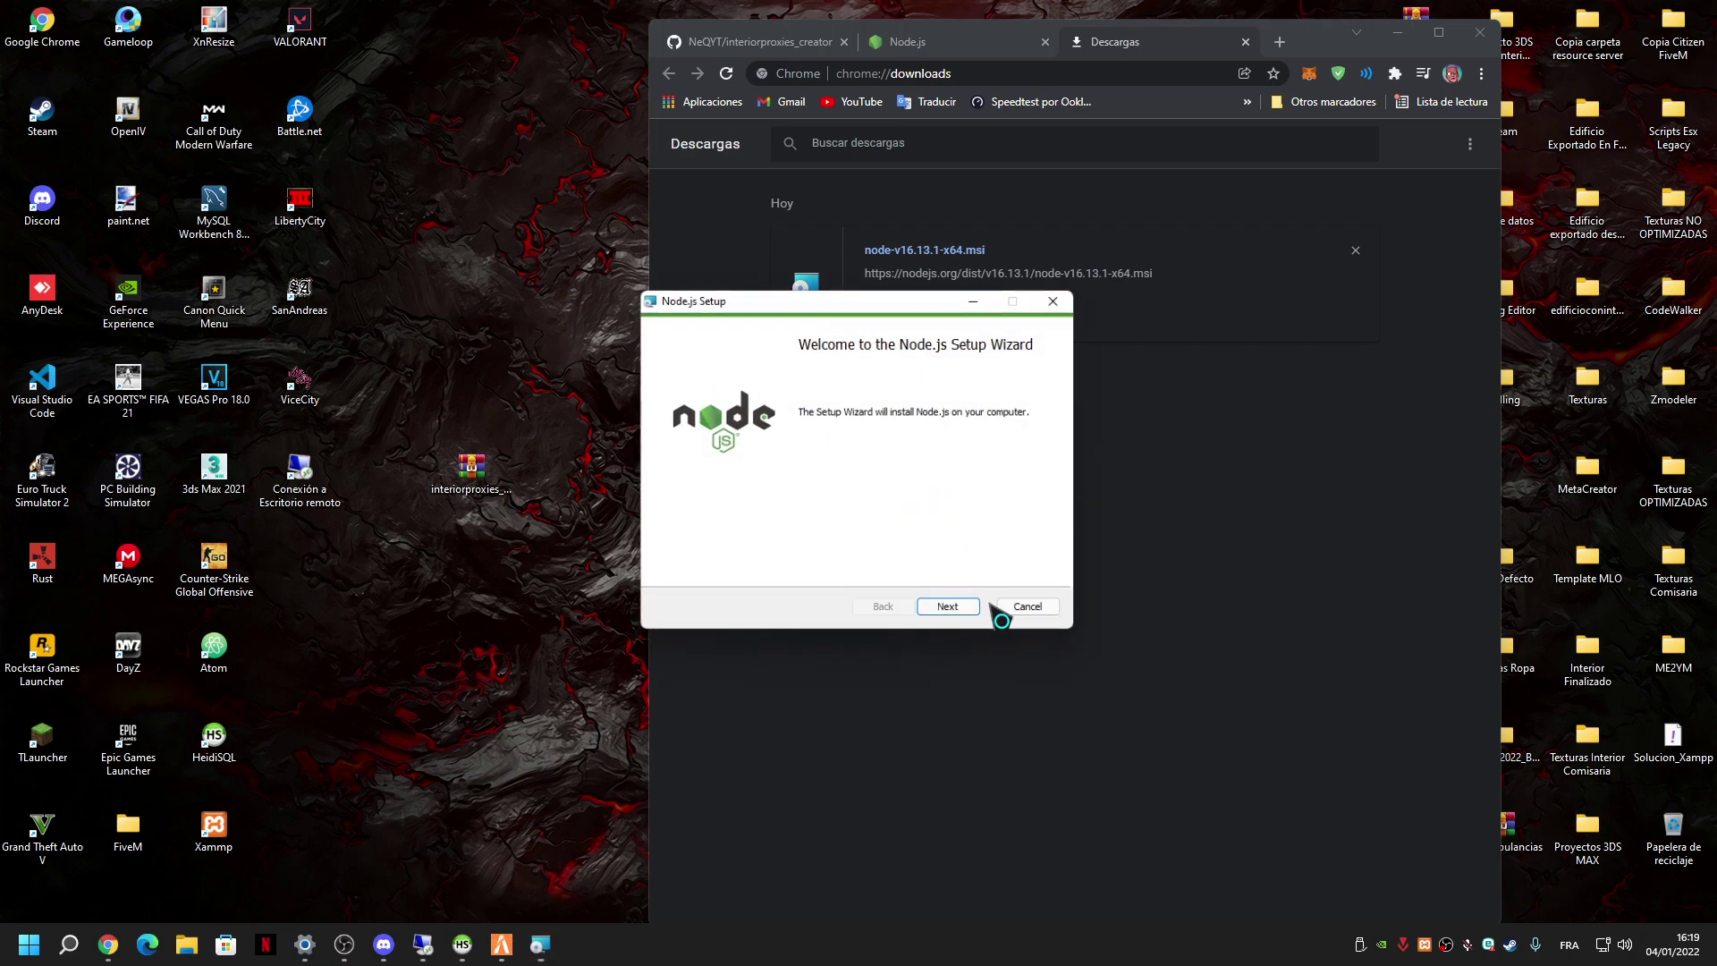
click(942, 611)
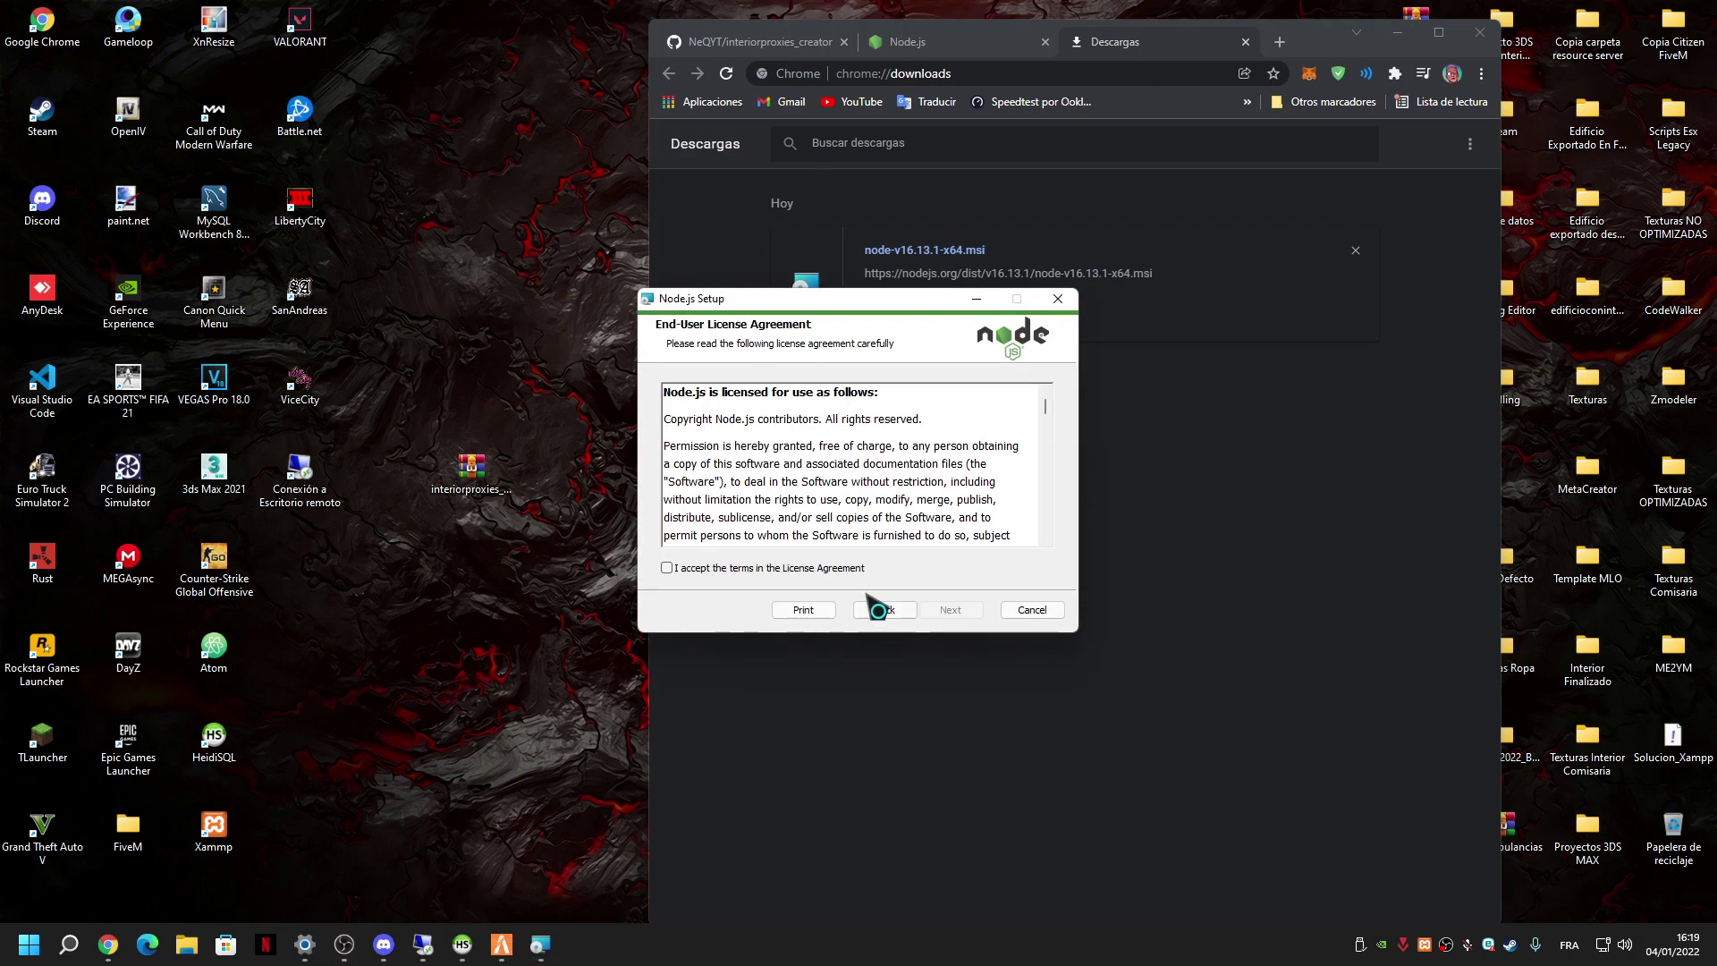
click(728, 577)
click(949, 610)
click(948, 611)
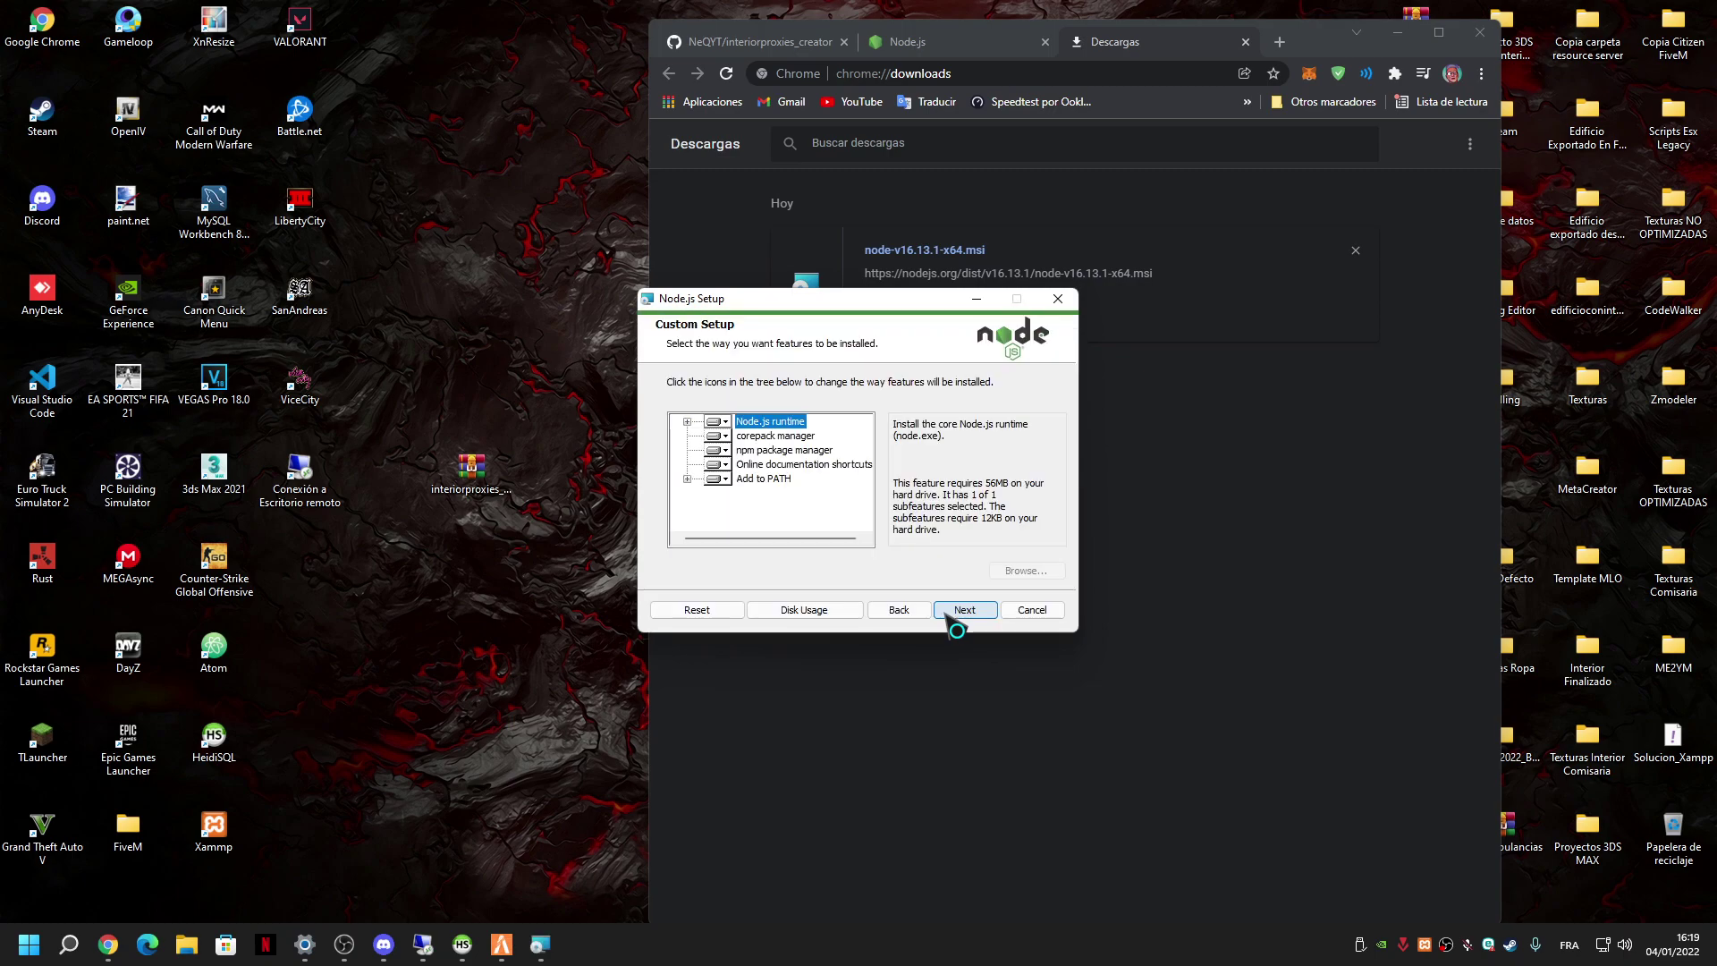
Keep the default Node.js features, enable automatic installation of the necessary native-module tools, and start the installation.
click(950, 612)
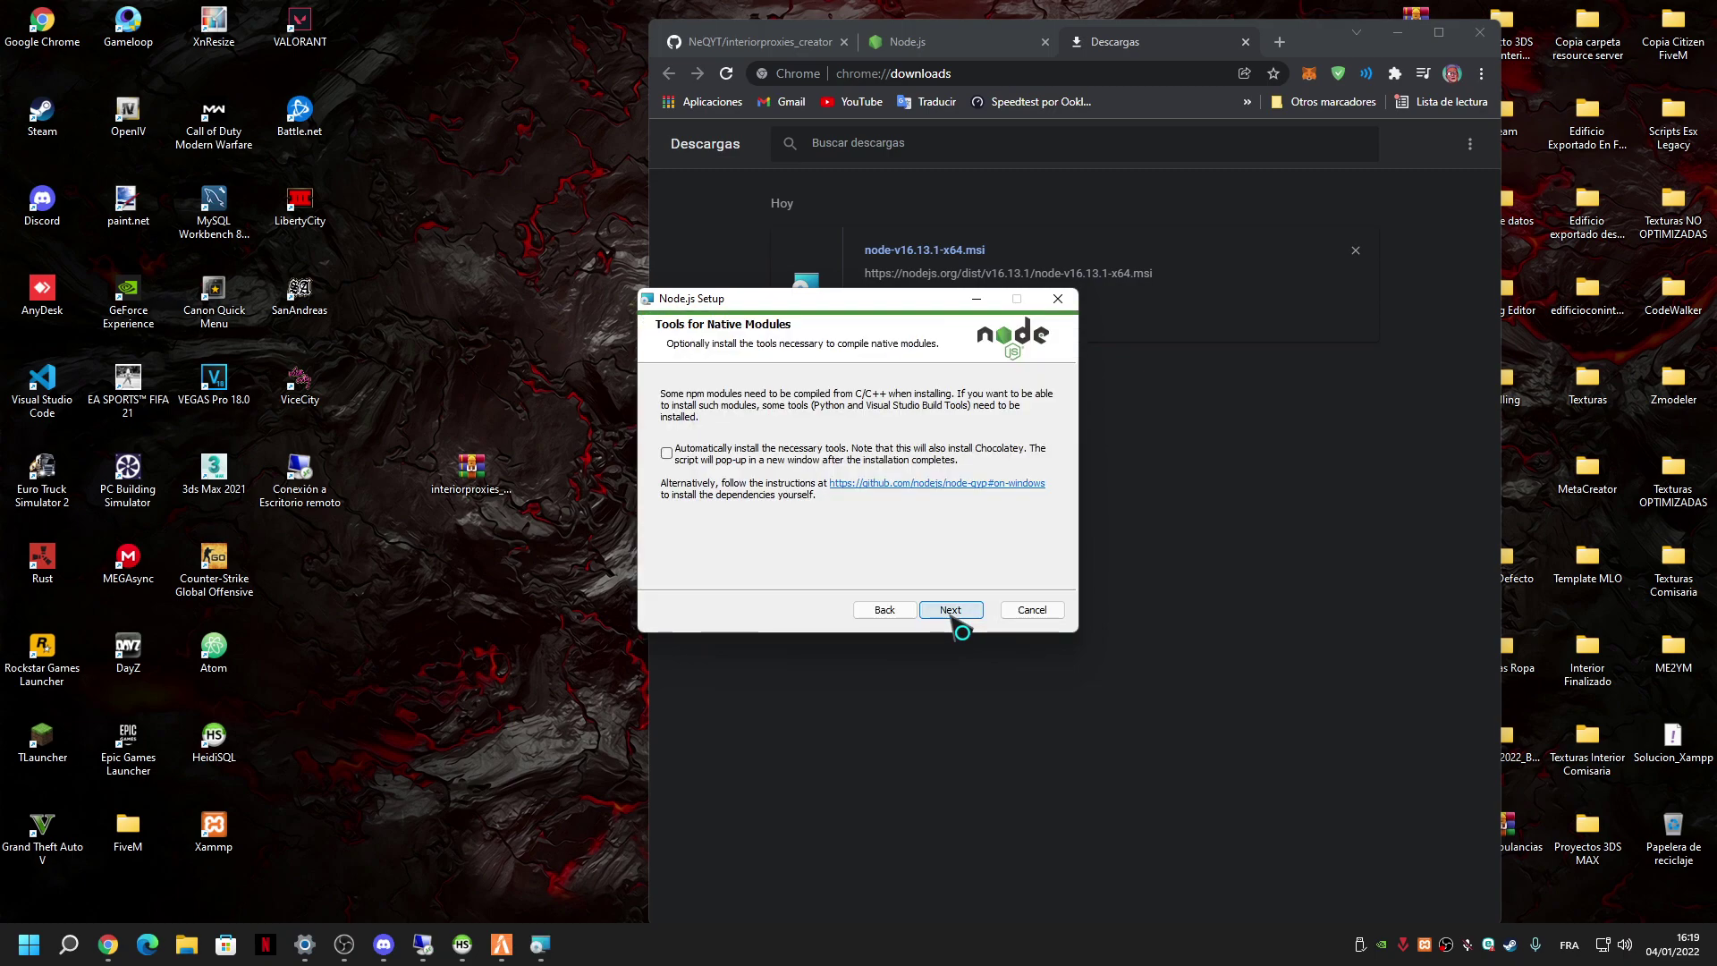
click(749, 452)
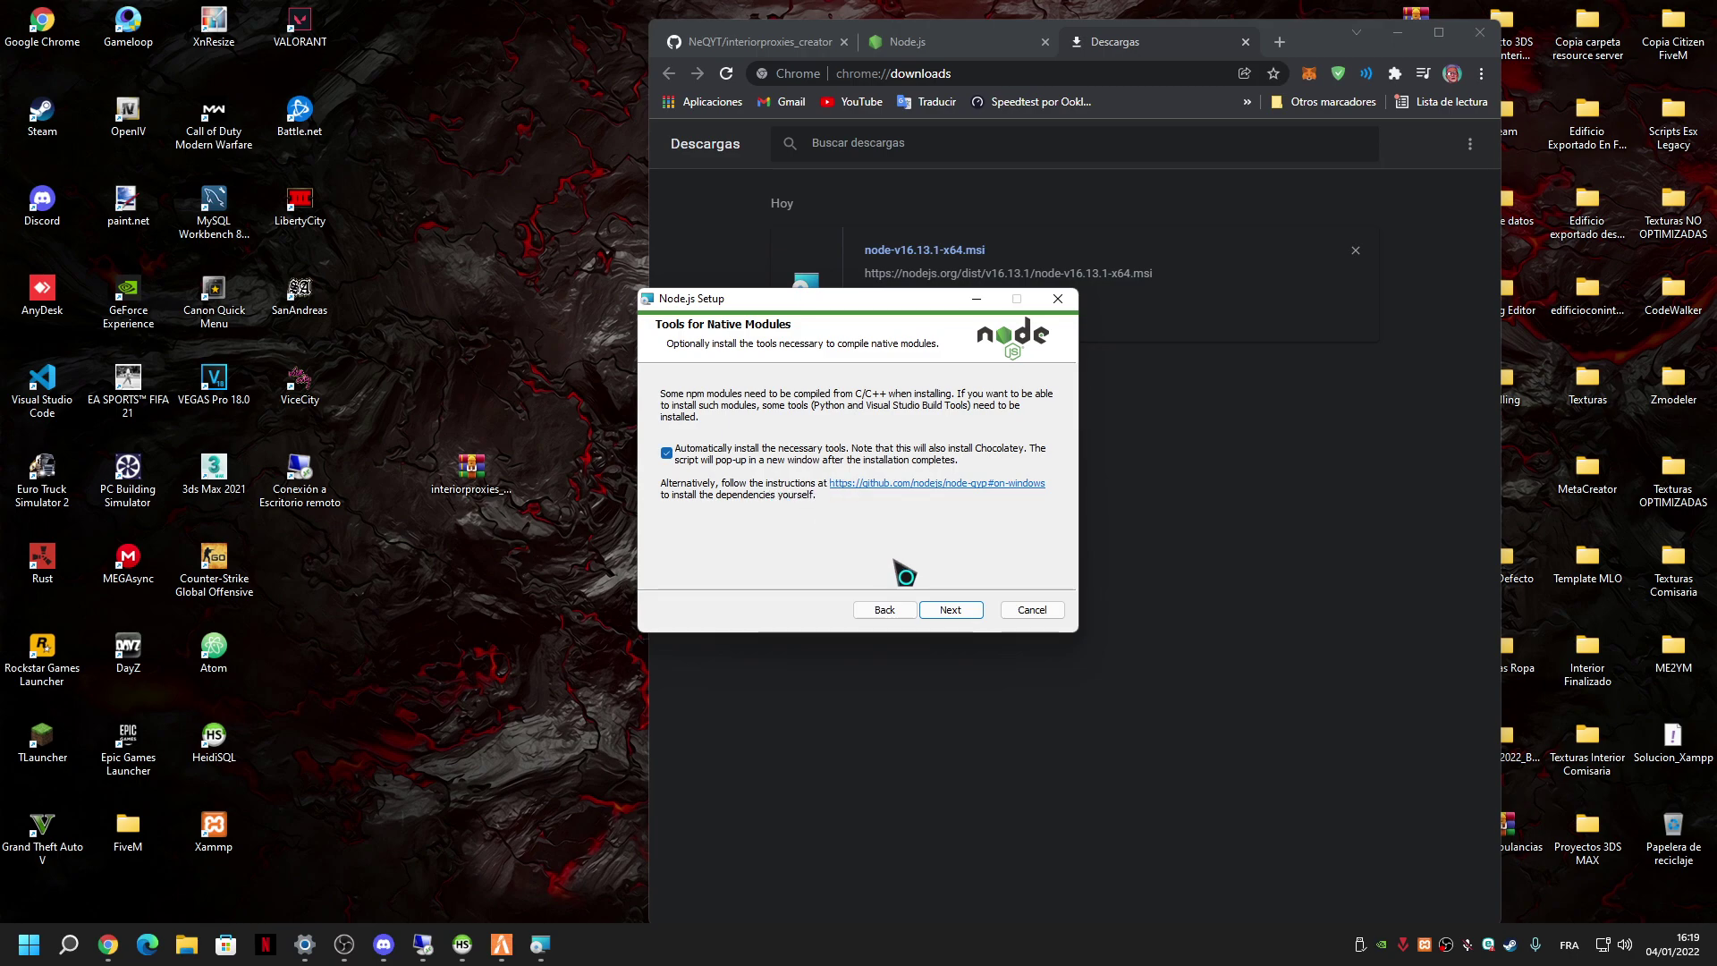
click(950, 611)
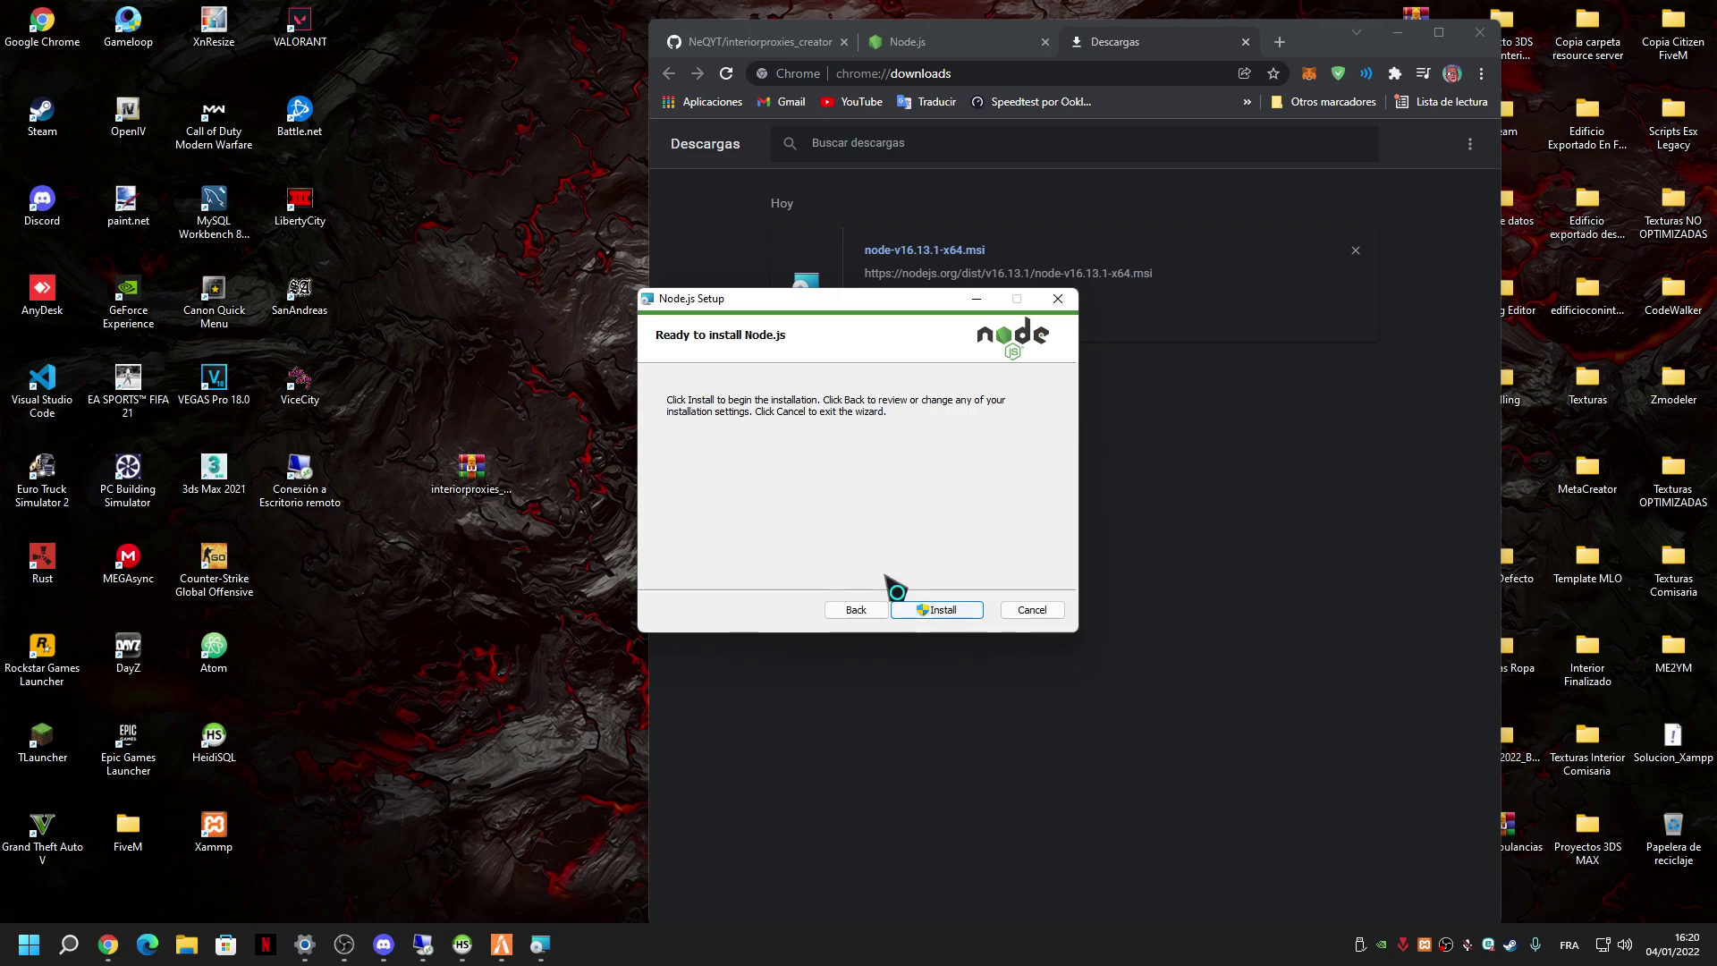
click(934, 609)
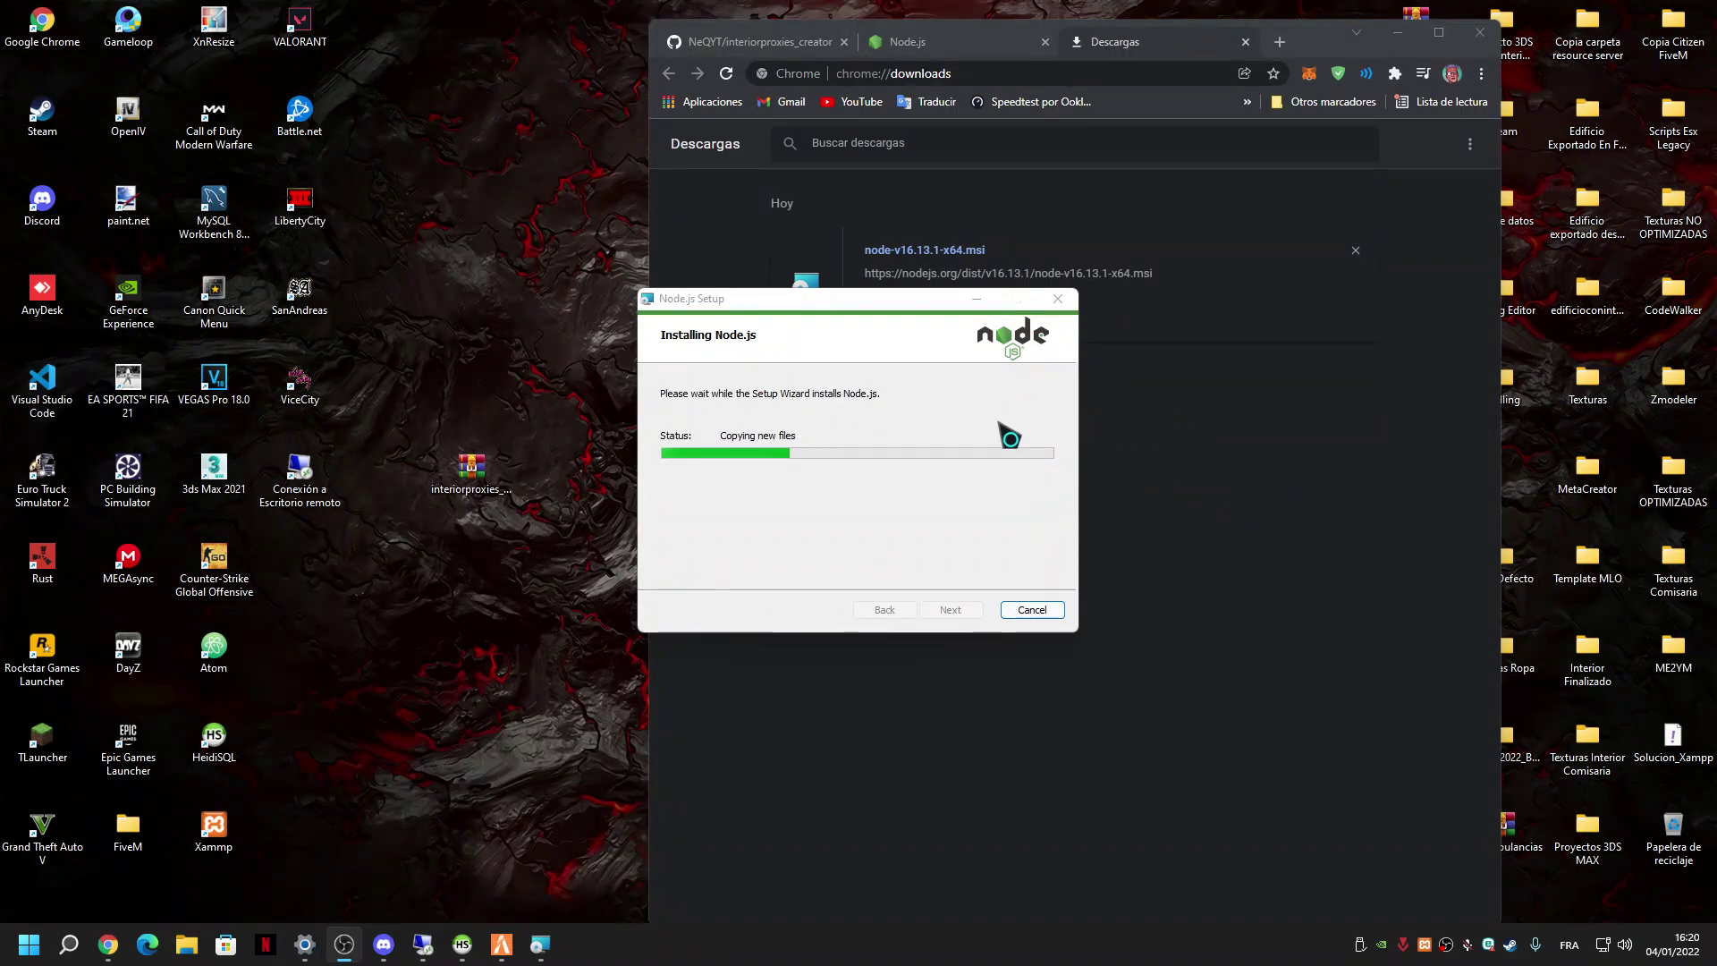
Clear the Node.js installer from the downloads list, close that page and minimise the browser window.
click(1356, 251)
click(1244, 42)
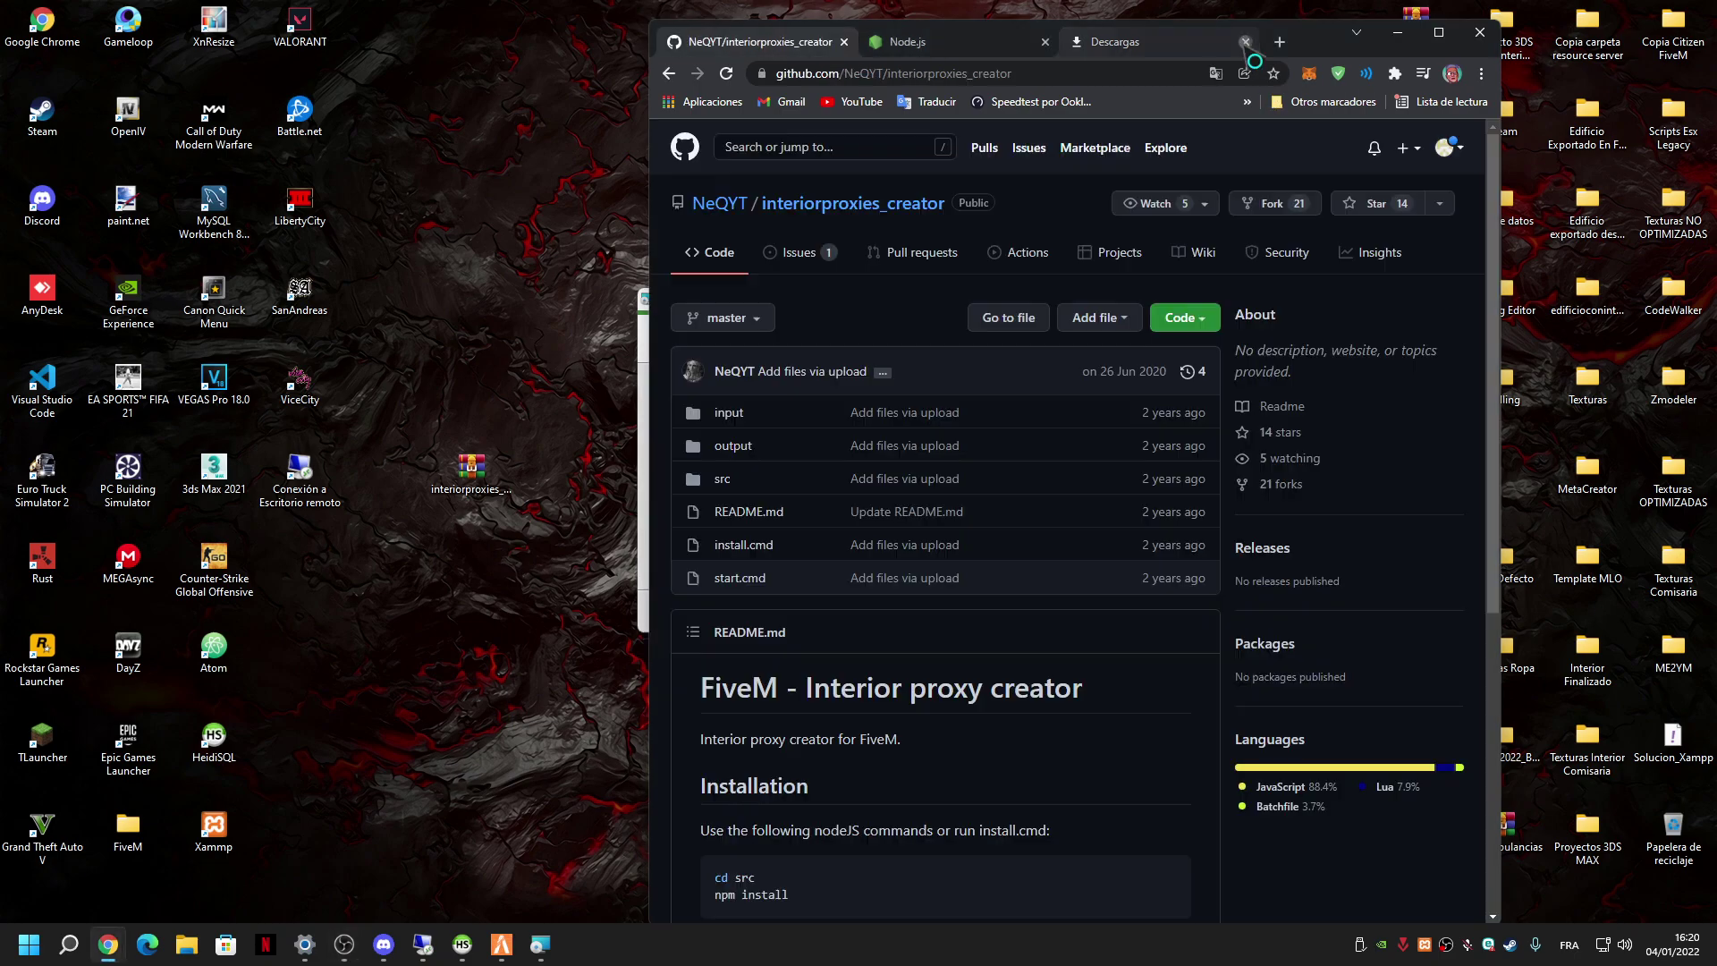
click(1438, 33)
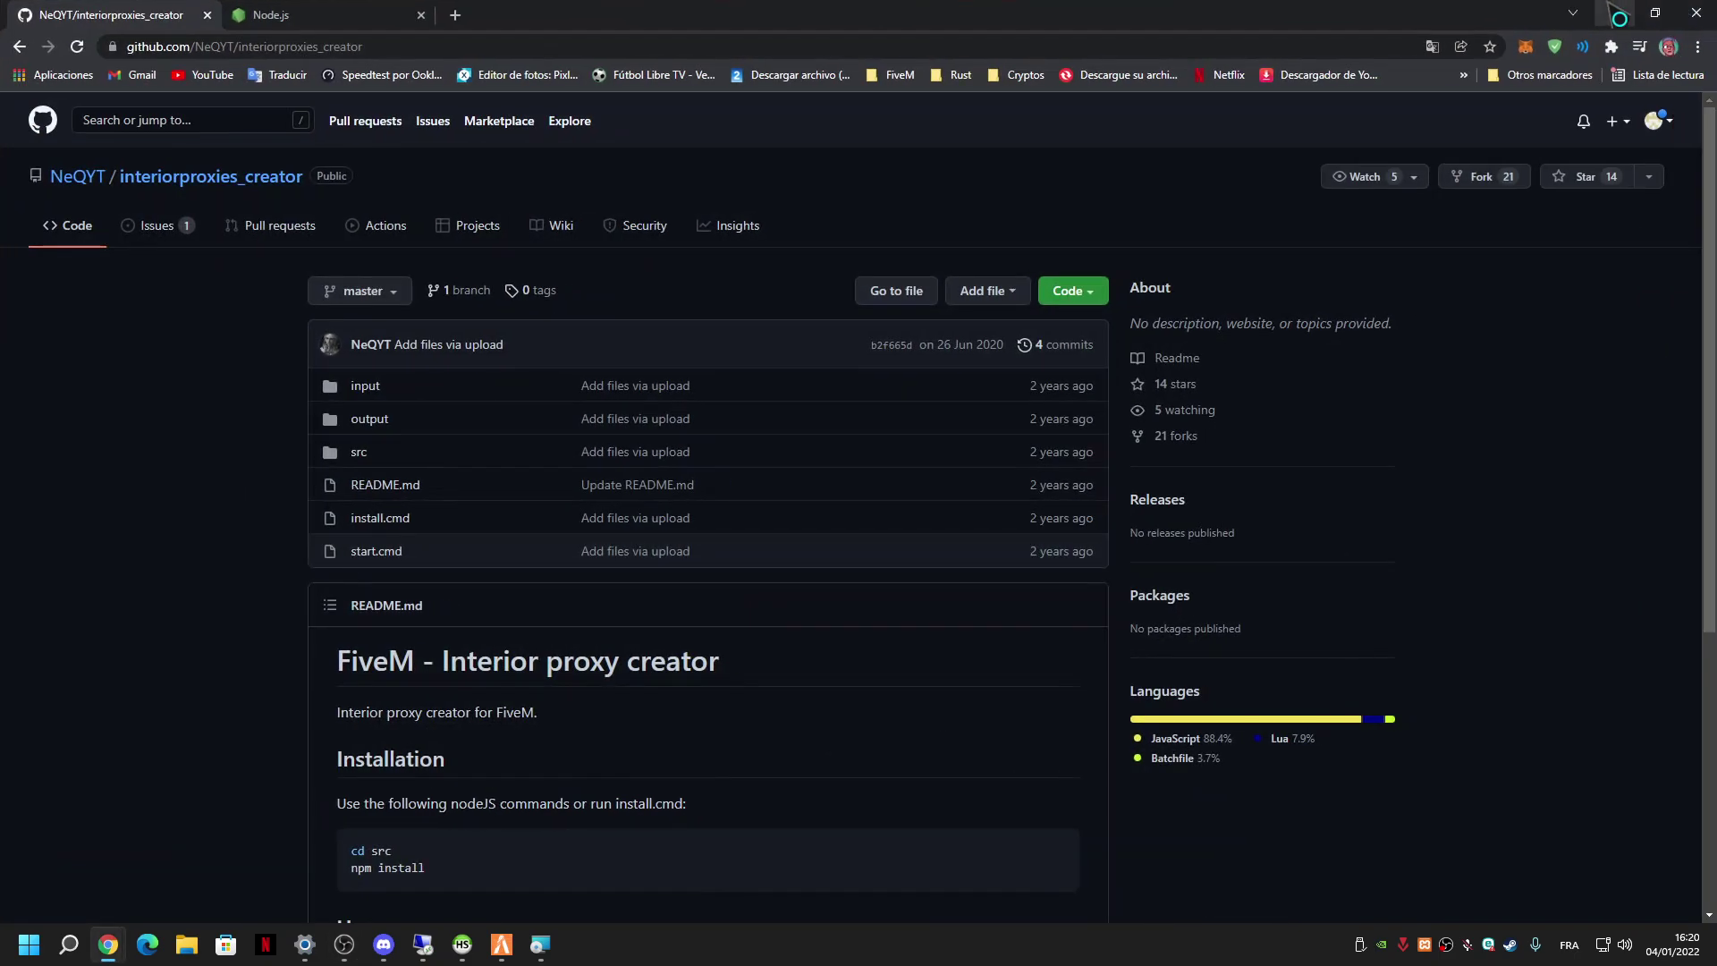
click(1613, 14)
click(108, 943)
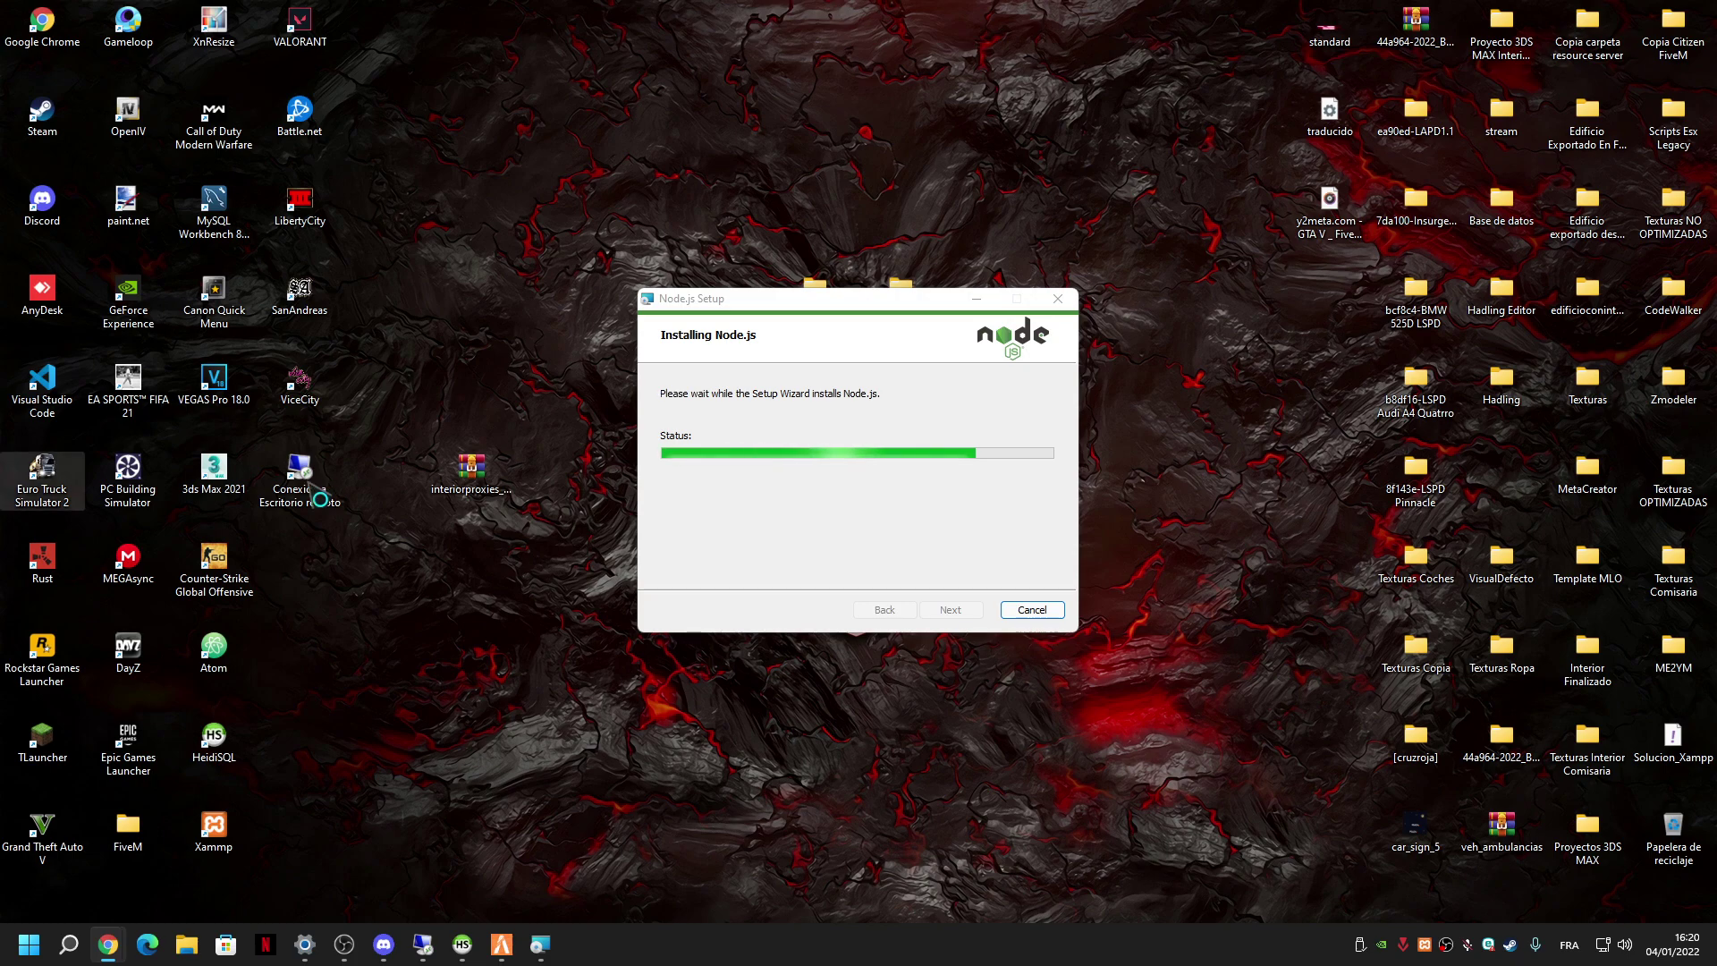
Extract the interiorproxies_creator-master archive into its own folder on the desktop and open that folder.
click(474, 476)
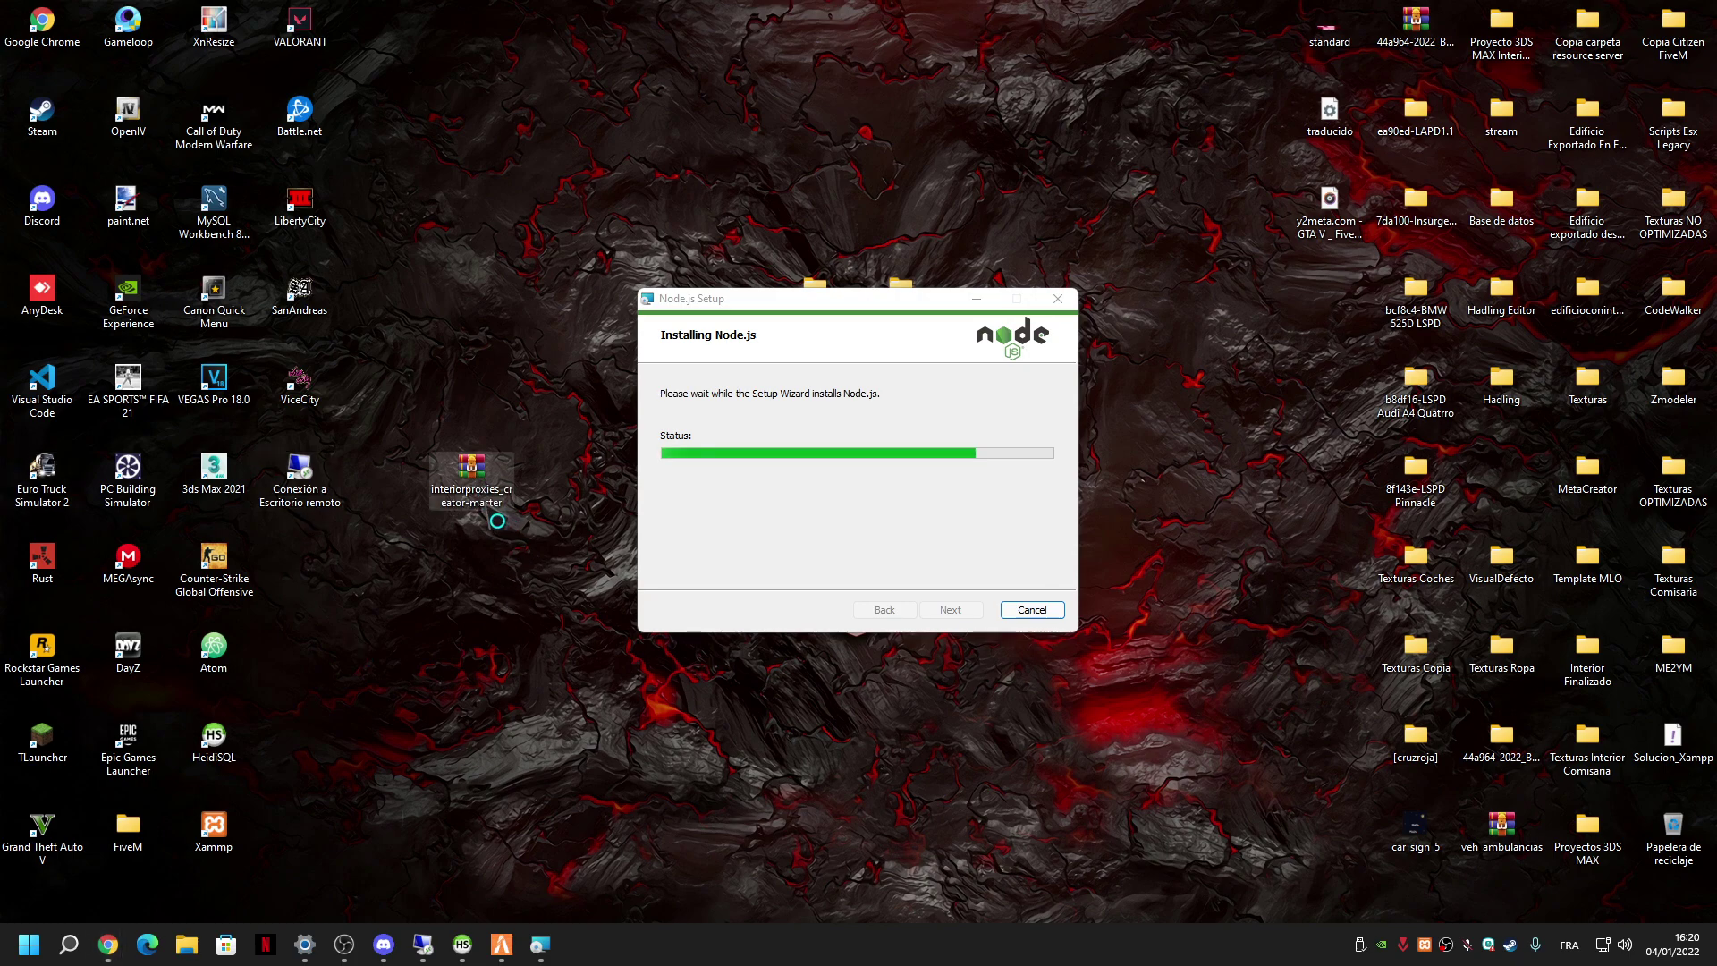
right_click(491, 500)
click(565, 713)
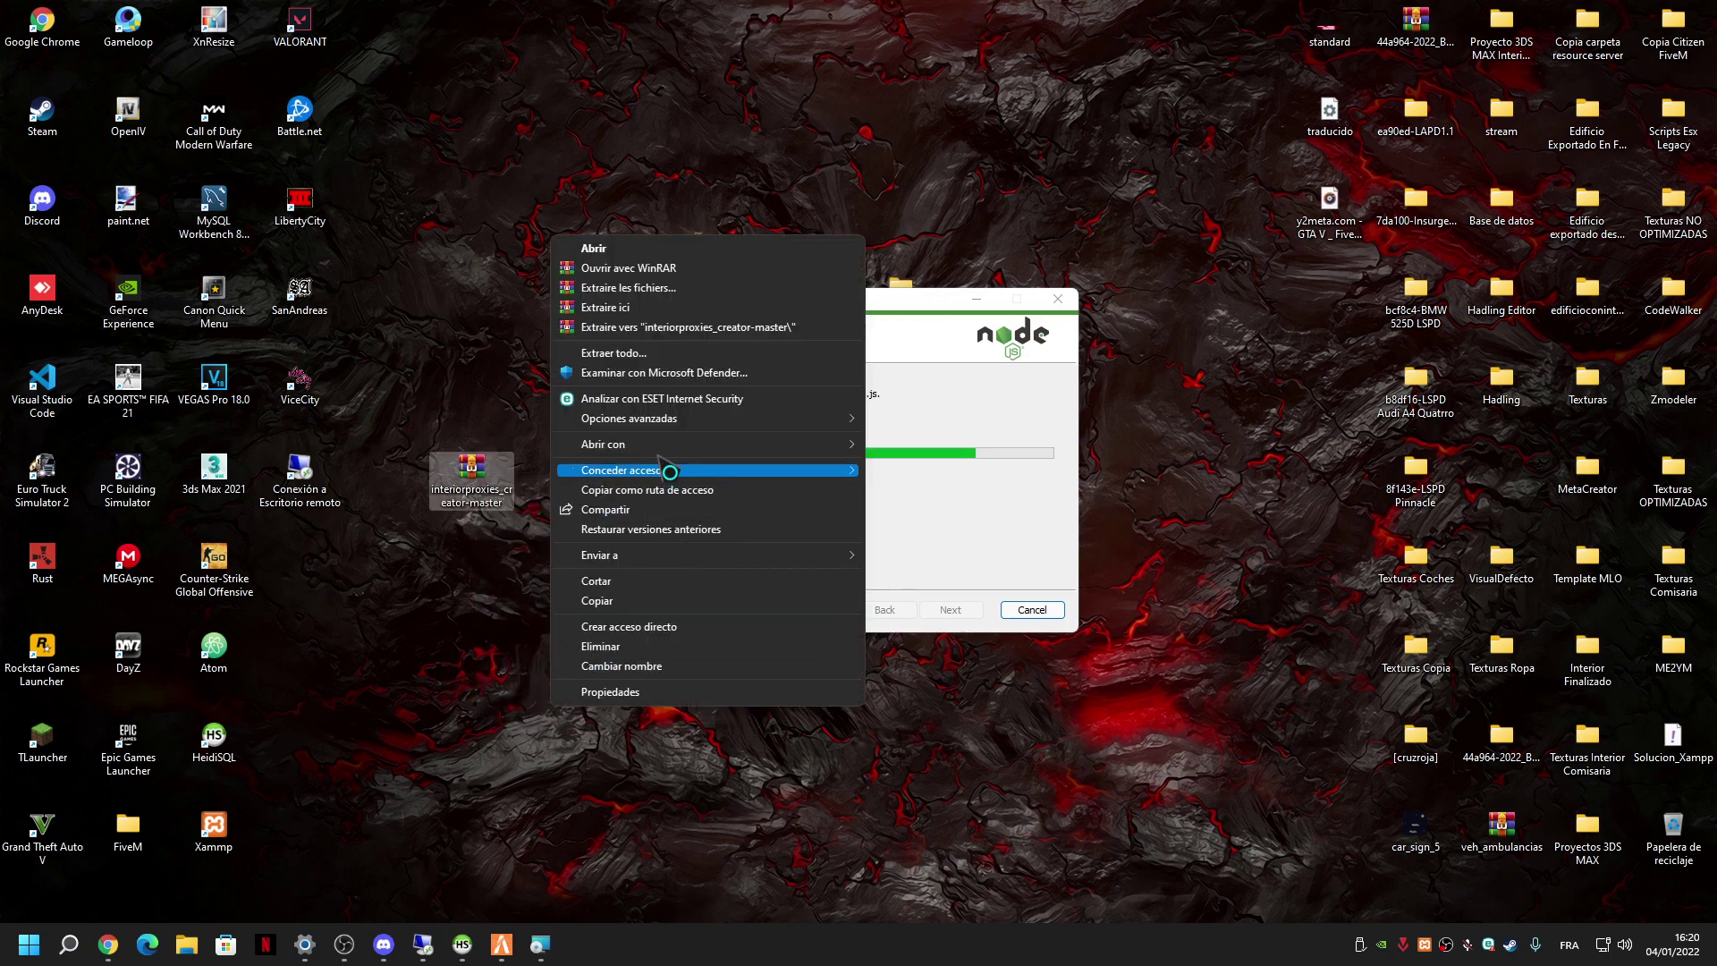
click(629, 326)
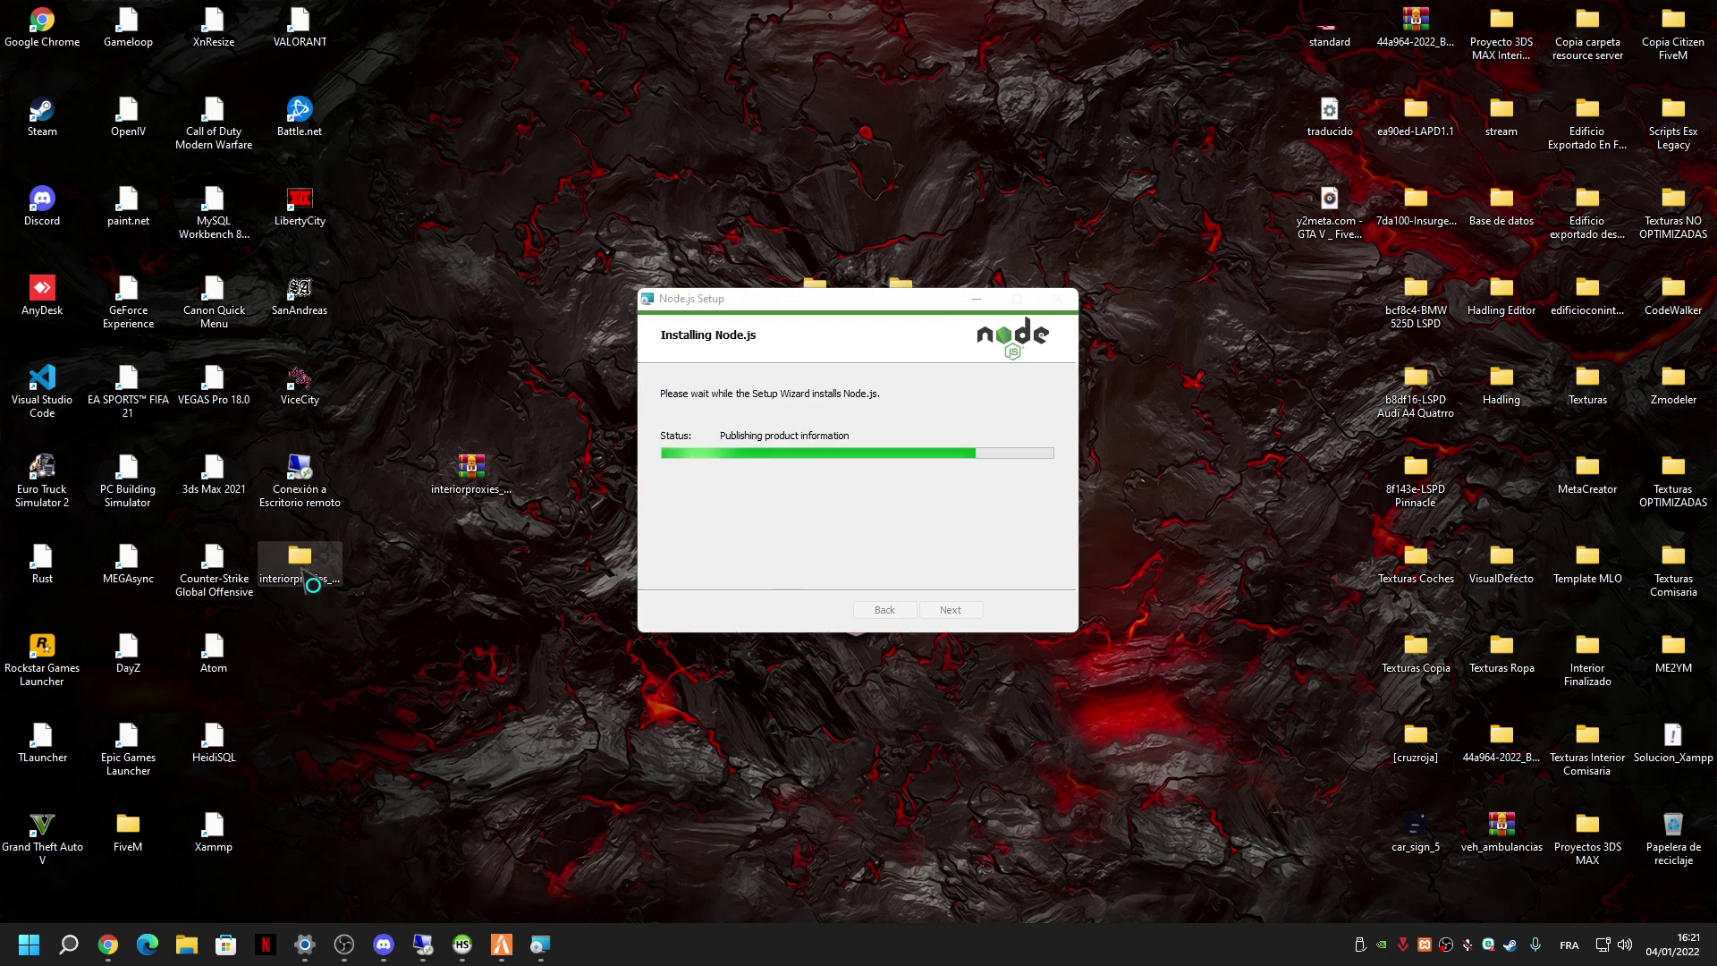
double_click(304, 567)
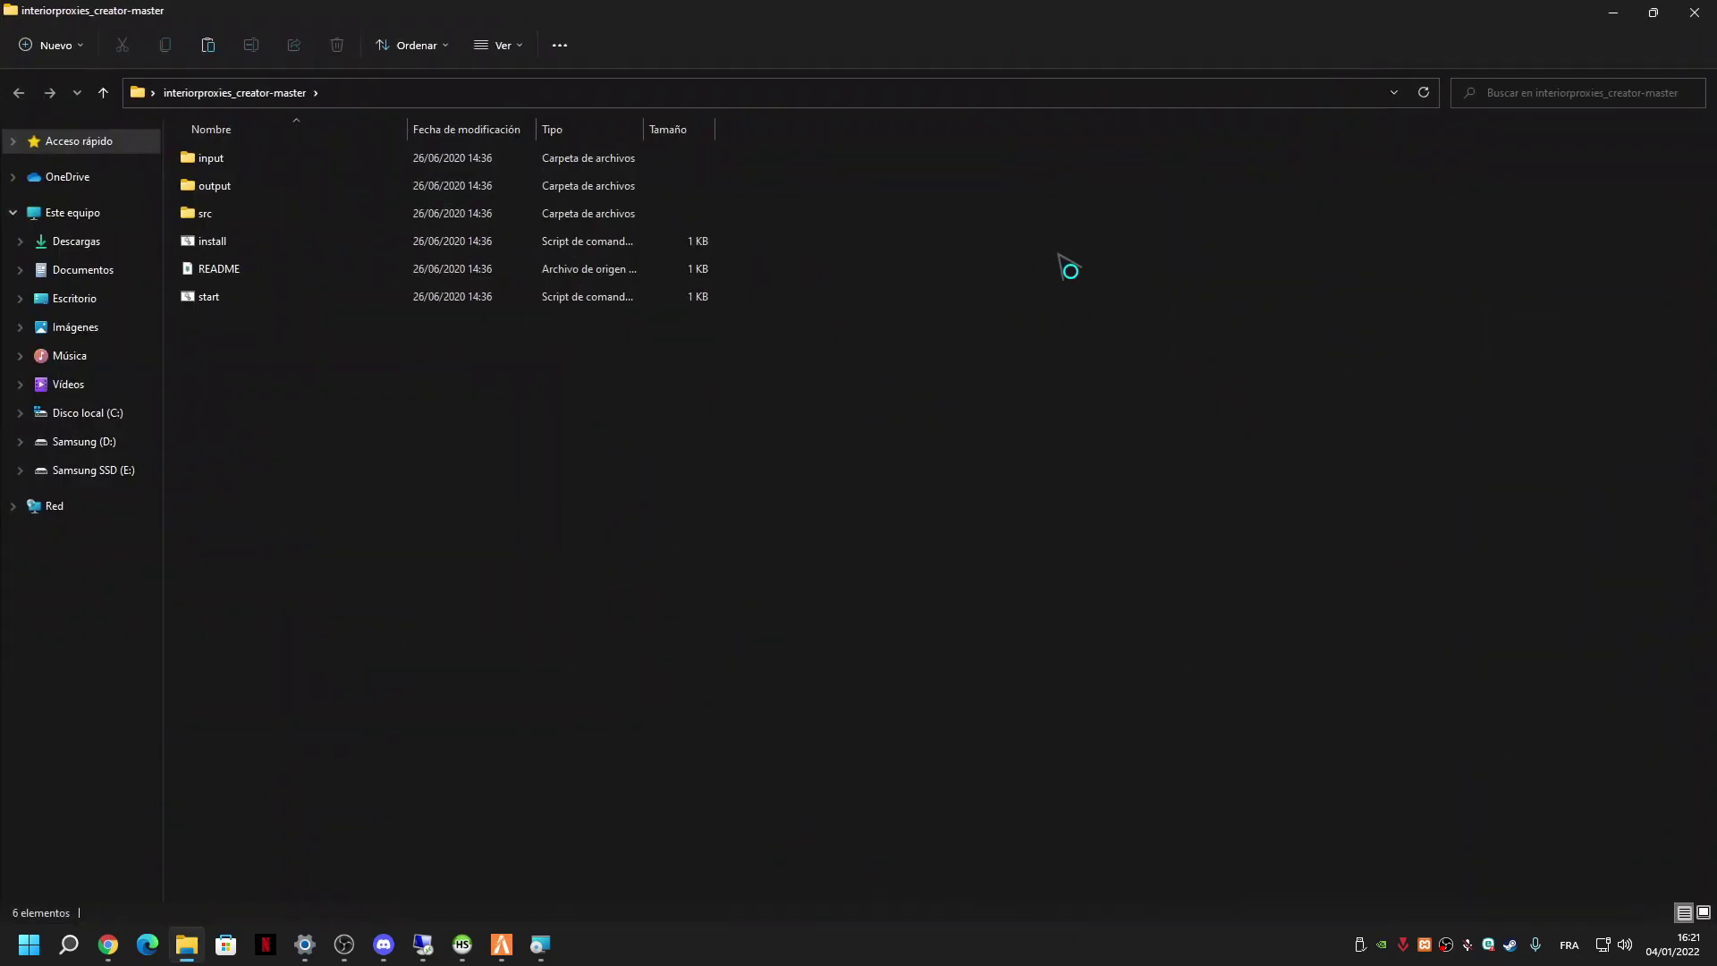
drag(300, 333, 284, 307)
click(228, 188)
click(345, 521)
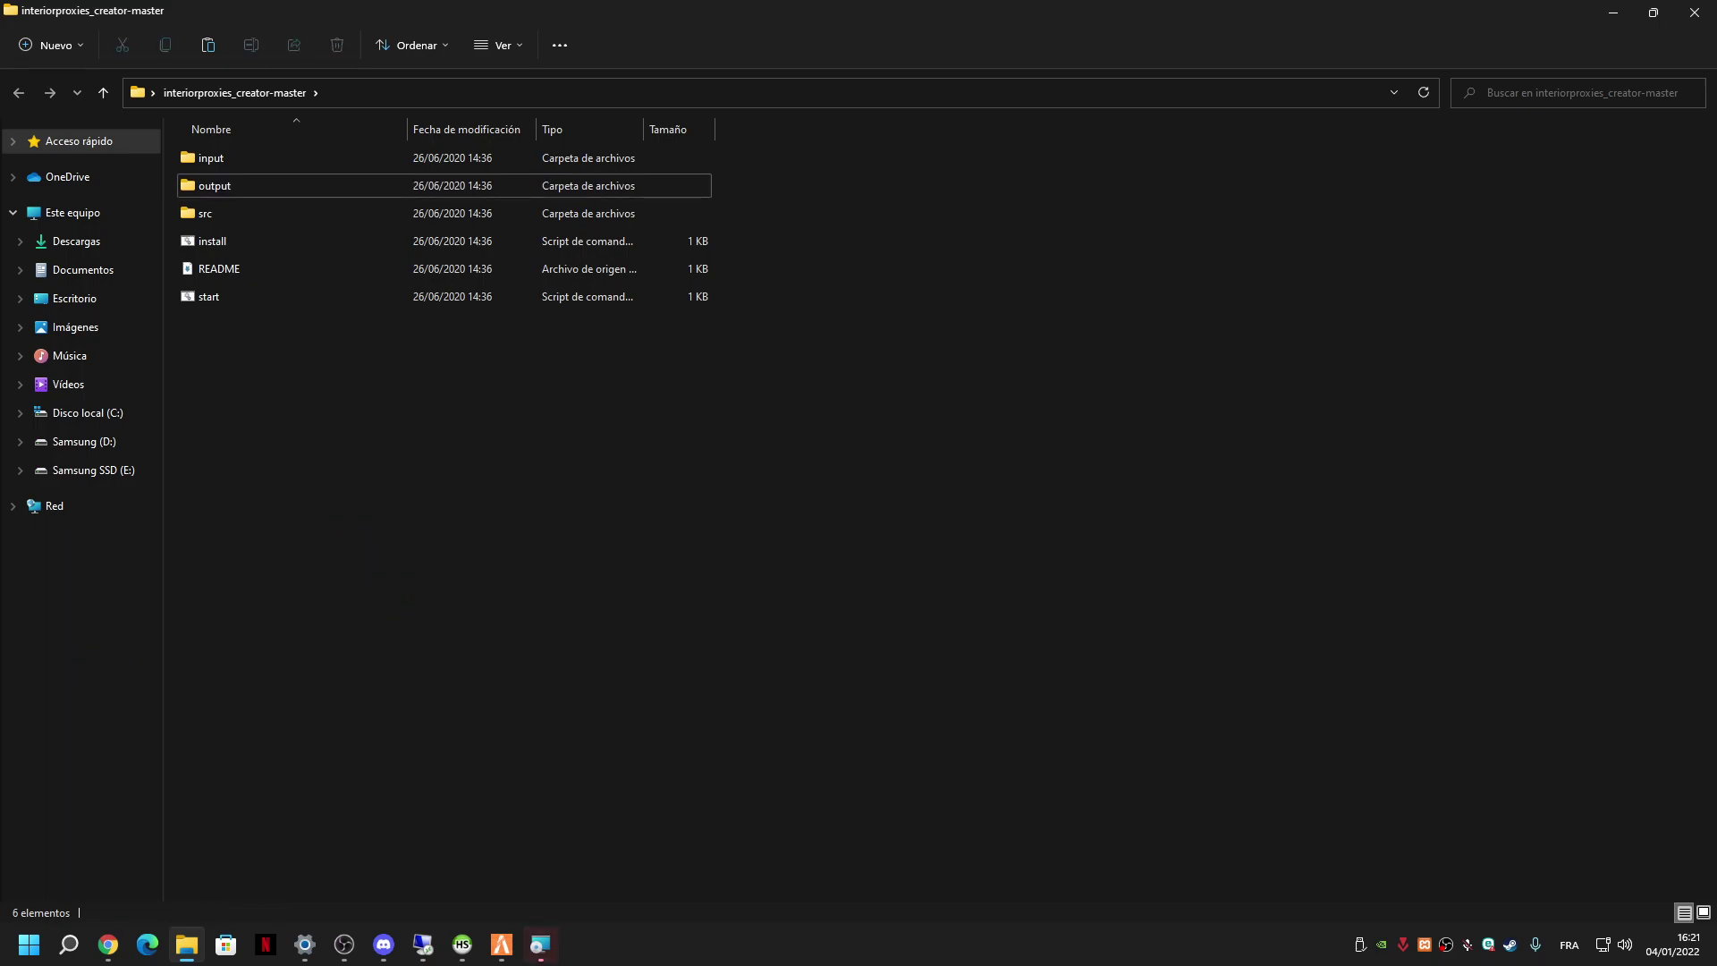
Finish the Node.js setup wizard, continue the additional tools script and close its console window.
click(540, 944)
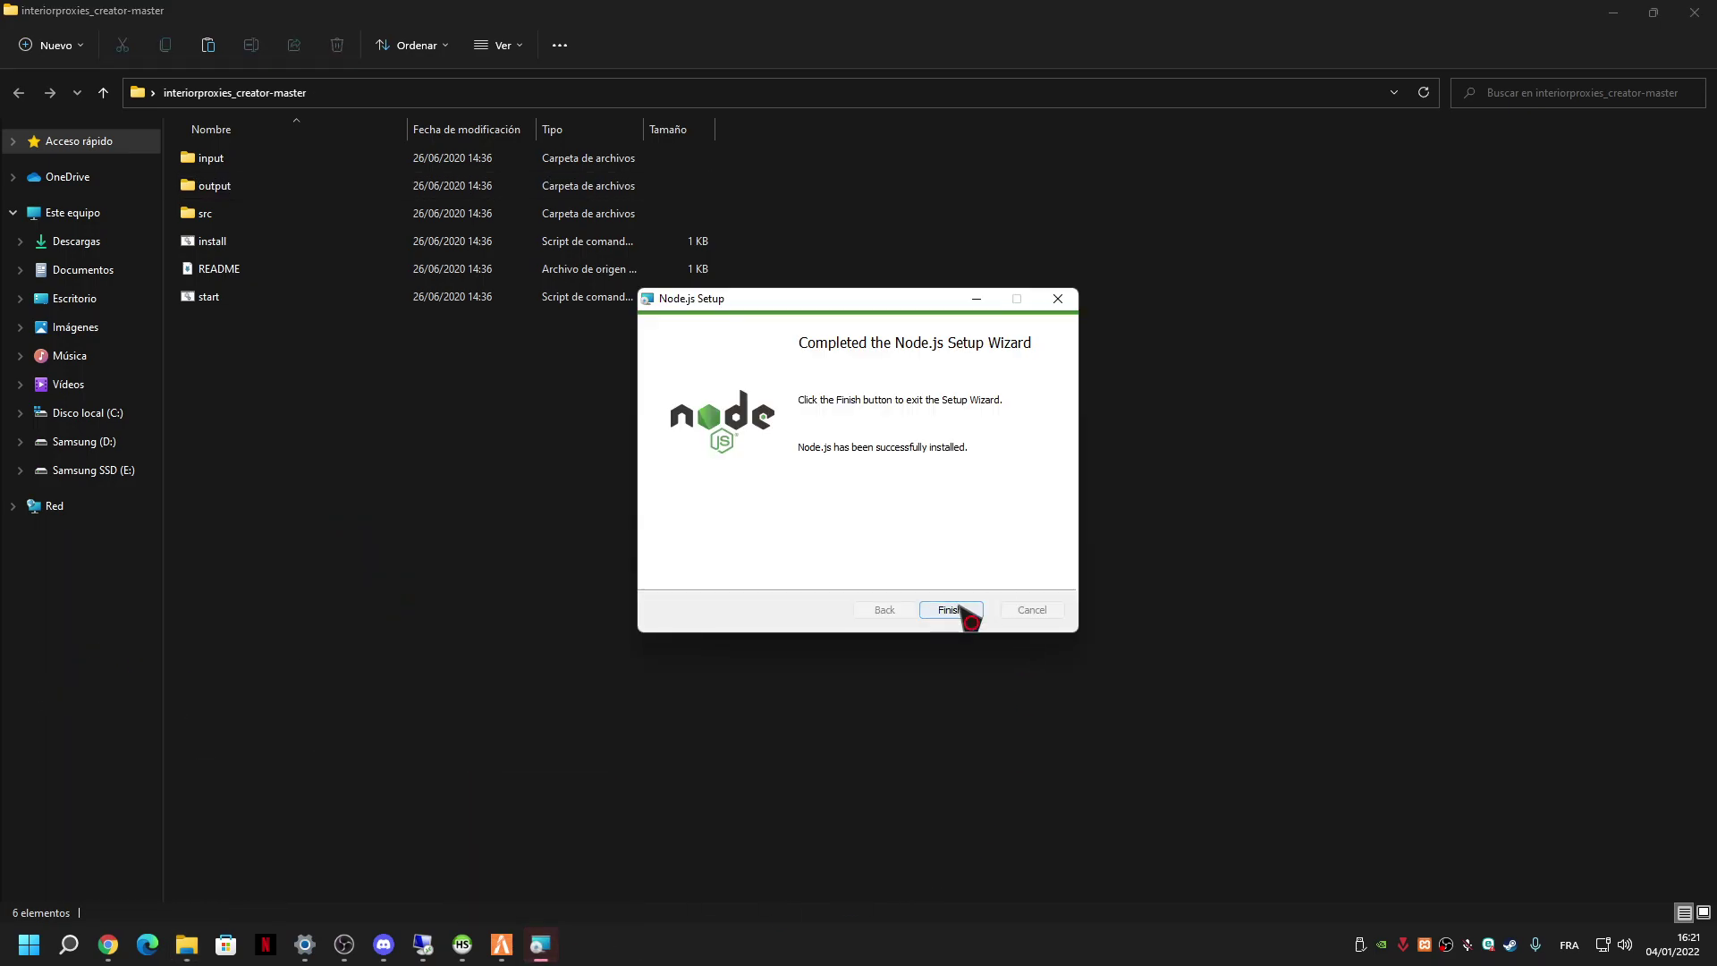
click(937, 610)
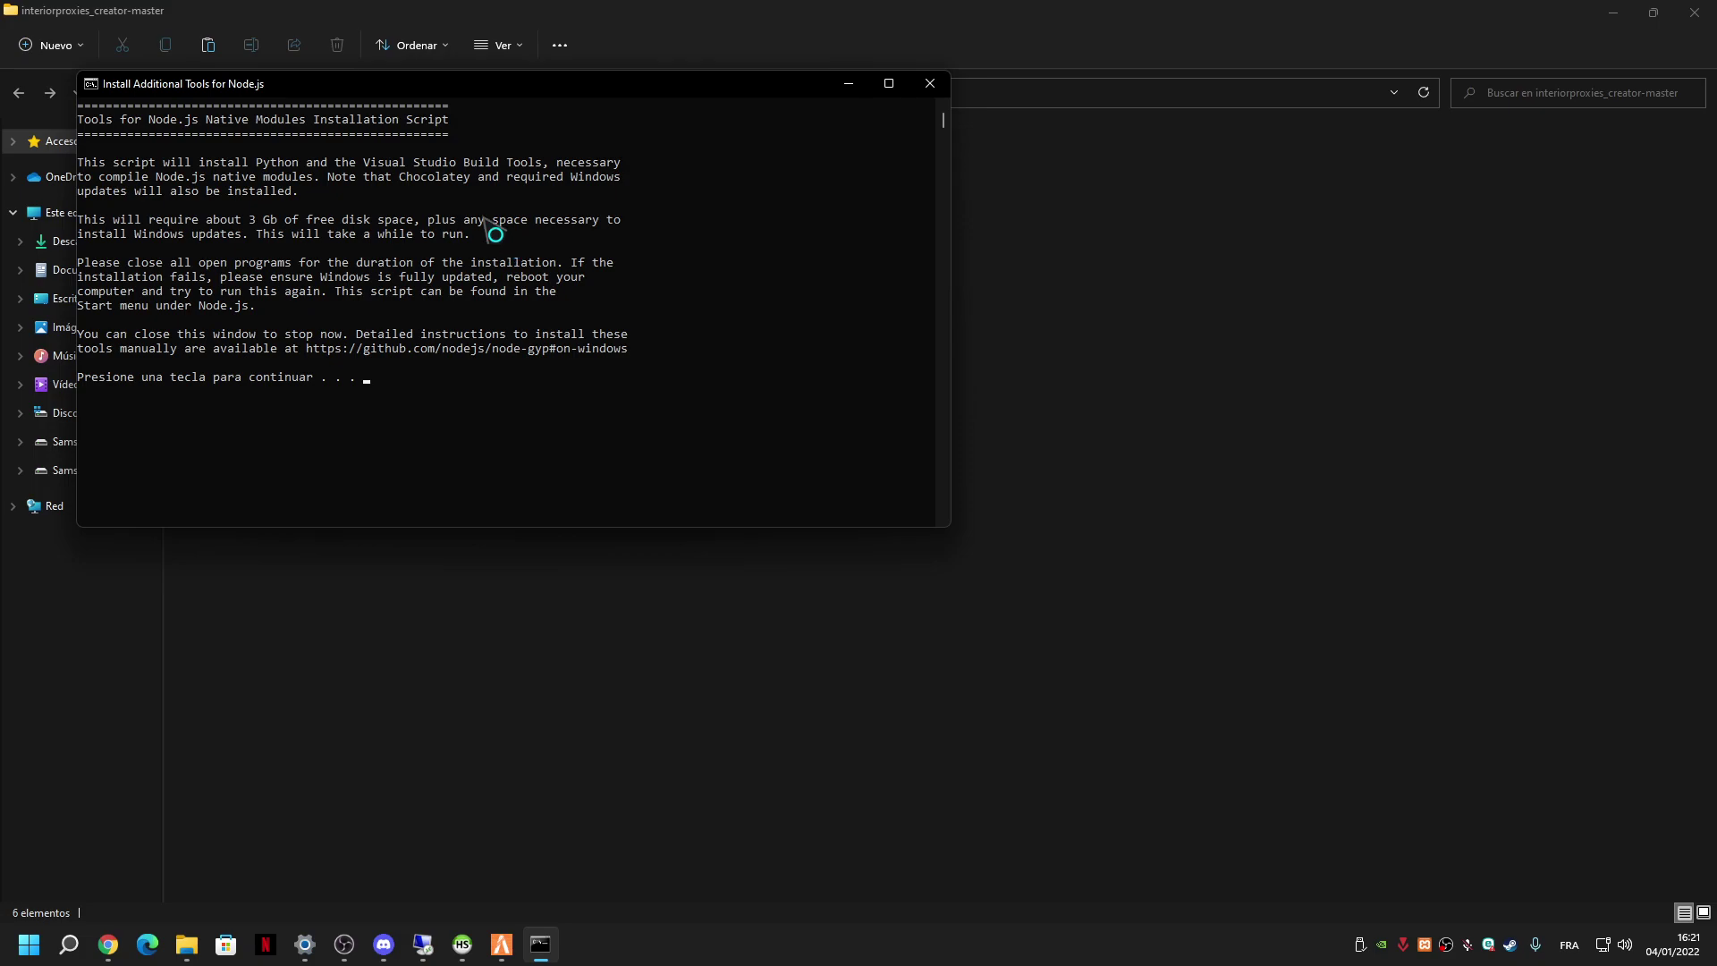
click(380, 380)
key(Return)
key(Return)
key(Return)
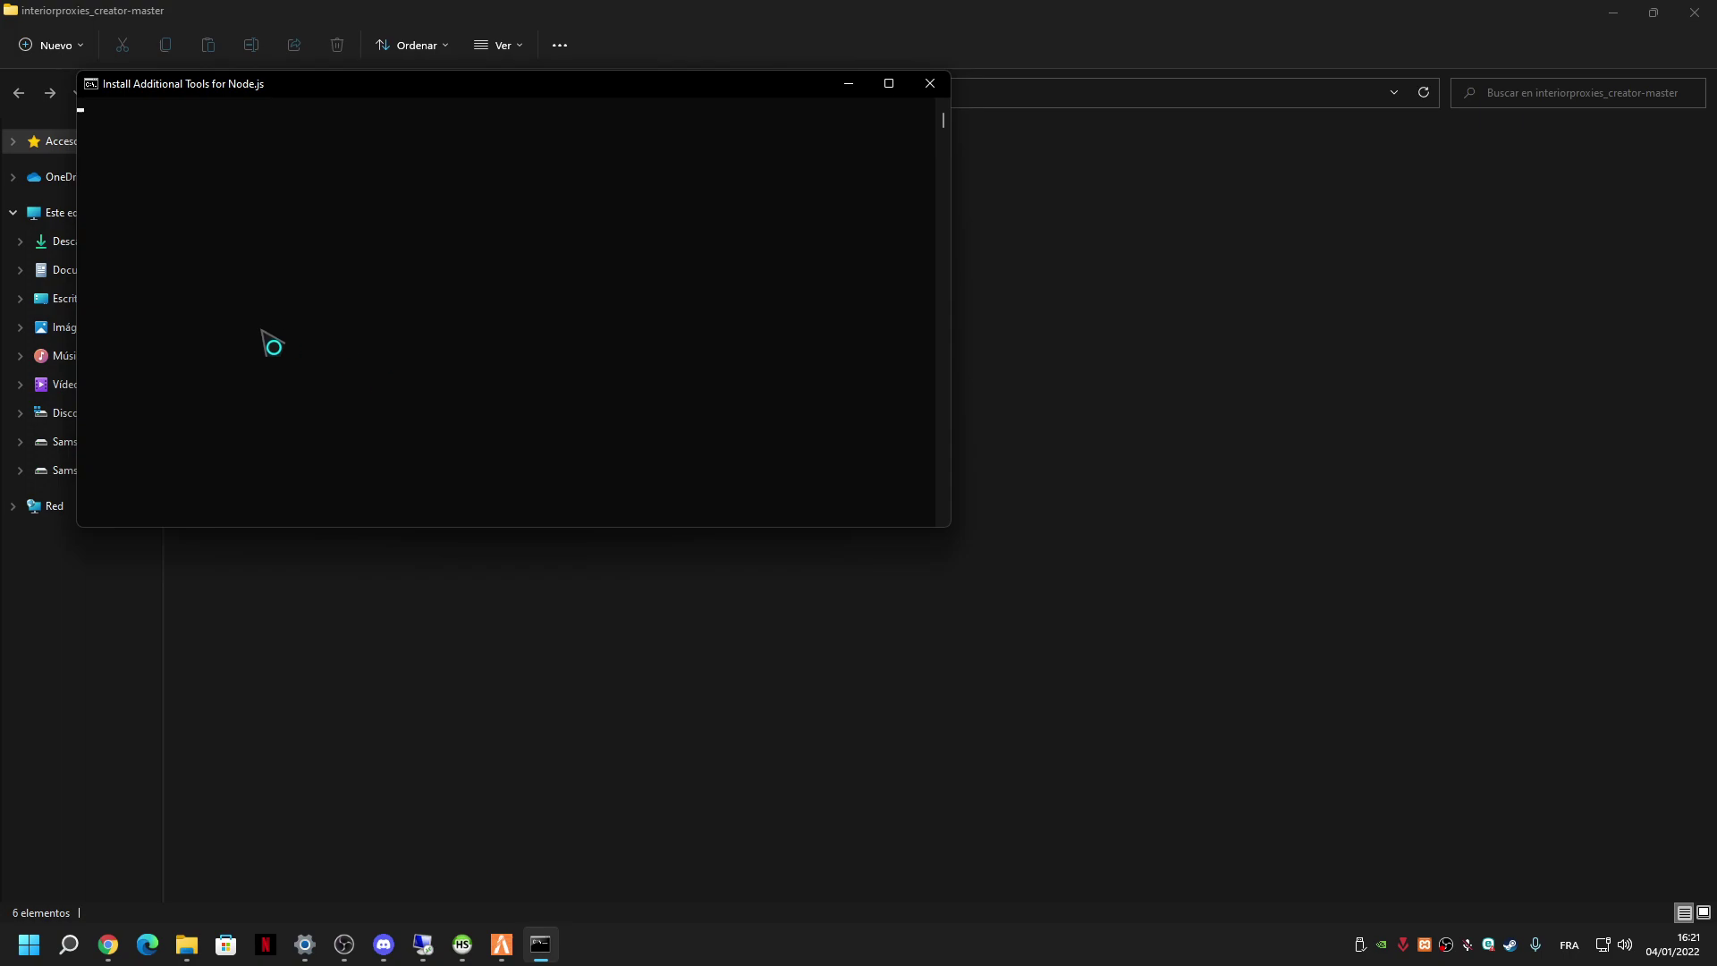
click(939, 82)
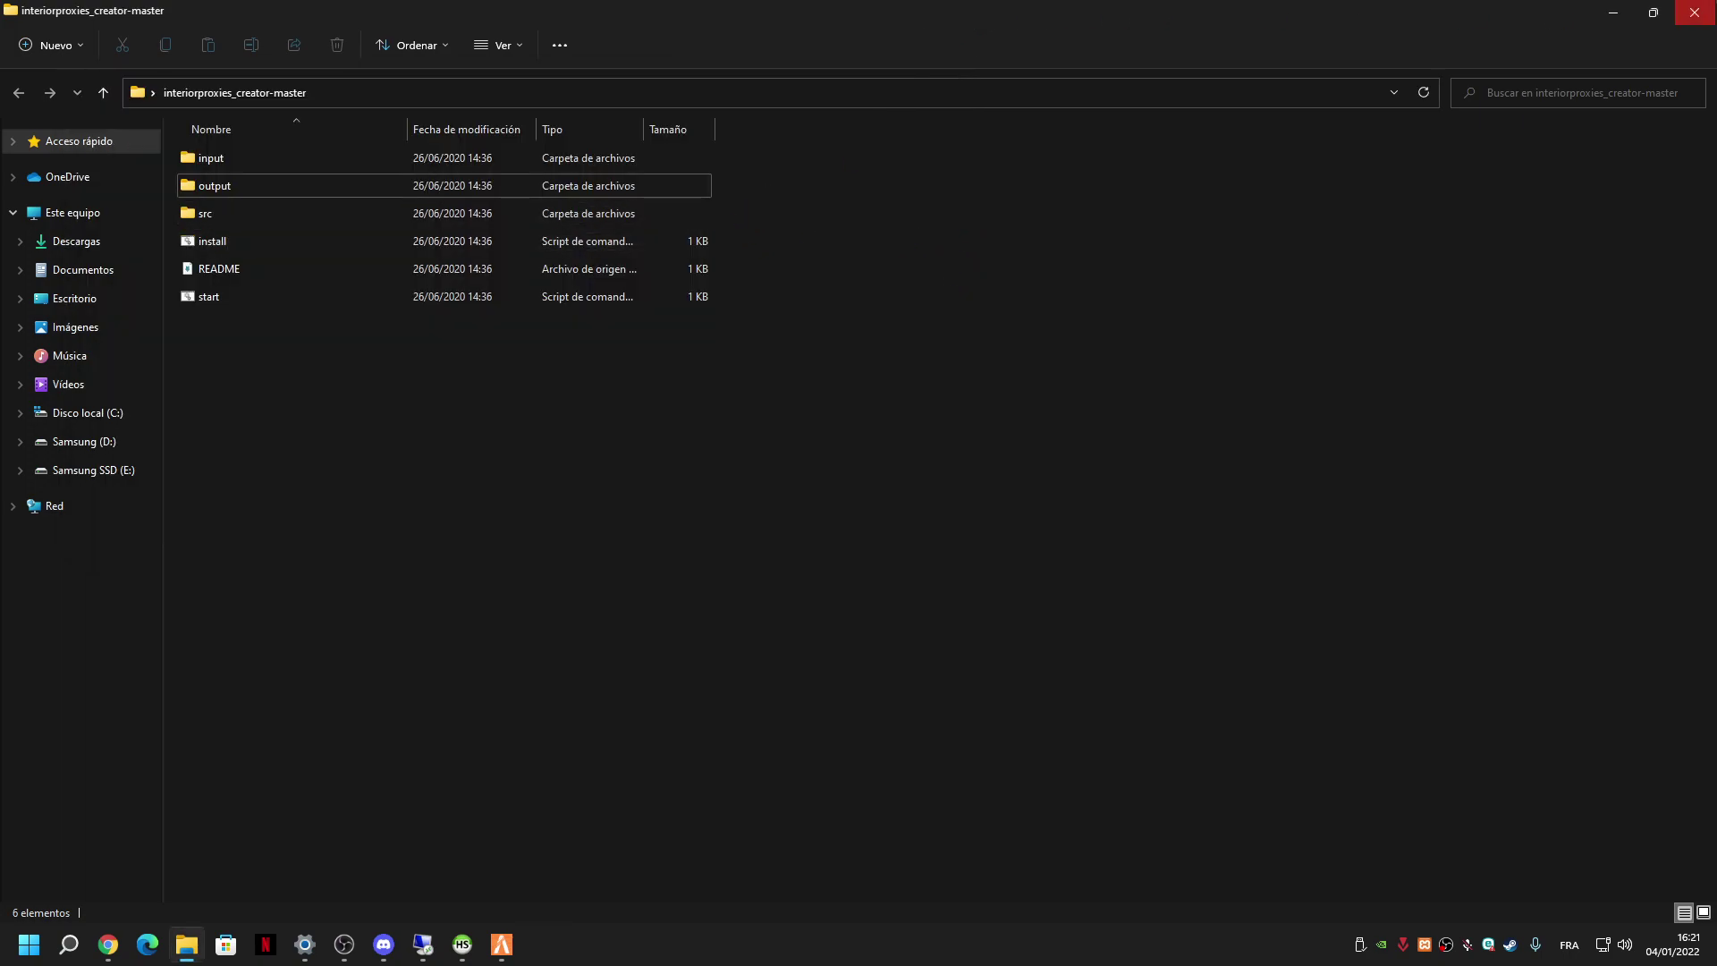
Close the extracted folder's window and delete the interiorproxies_creator-master ZIP from the desktop.
click(1694, 12)
right_click(483, 474)
click(631, 531)
drag(620, 539, 300, 558)
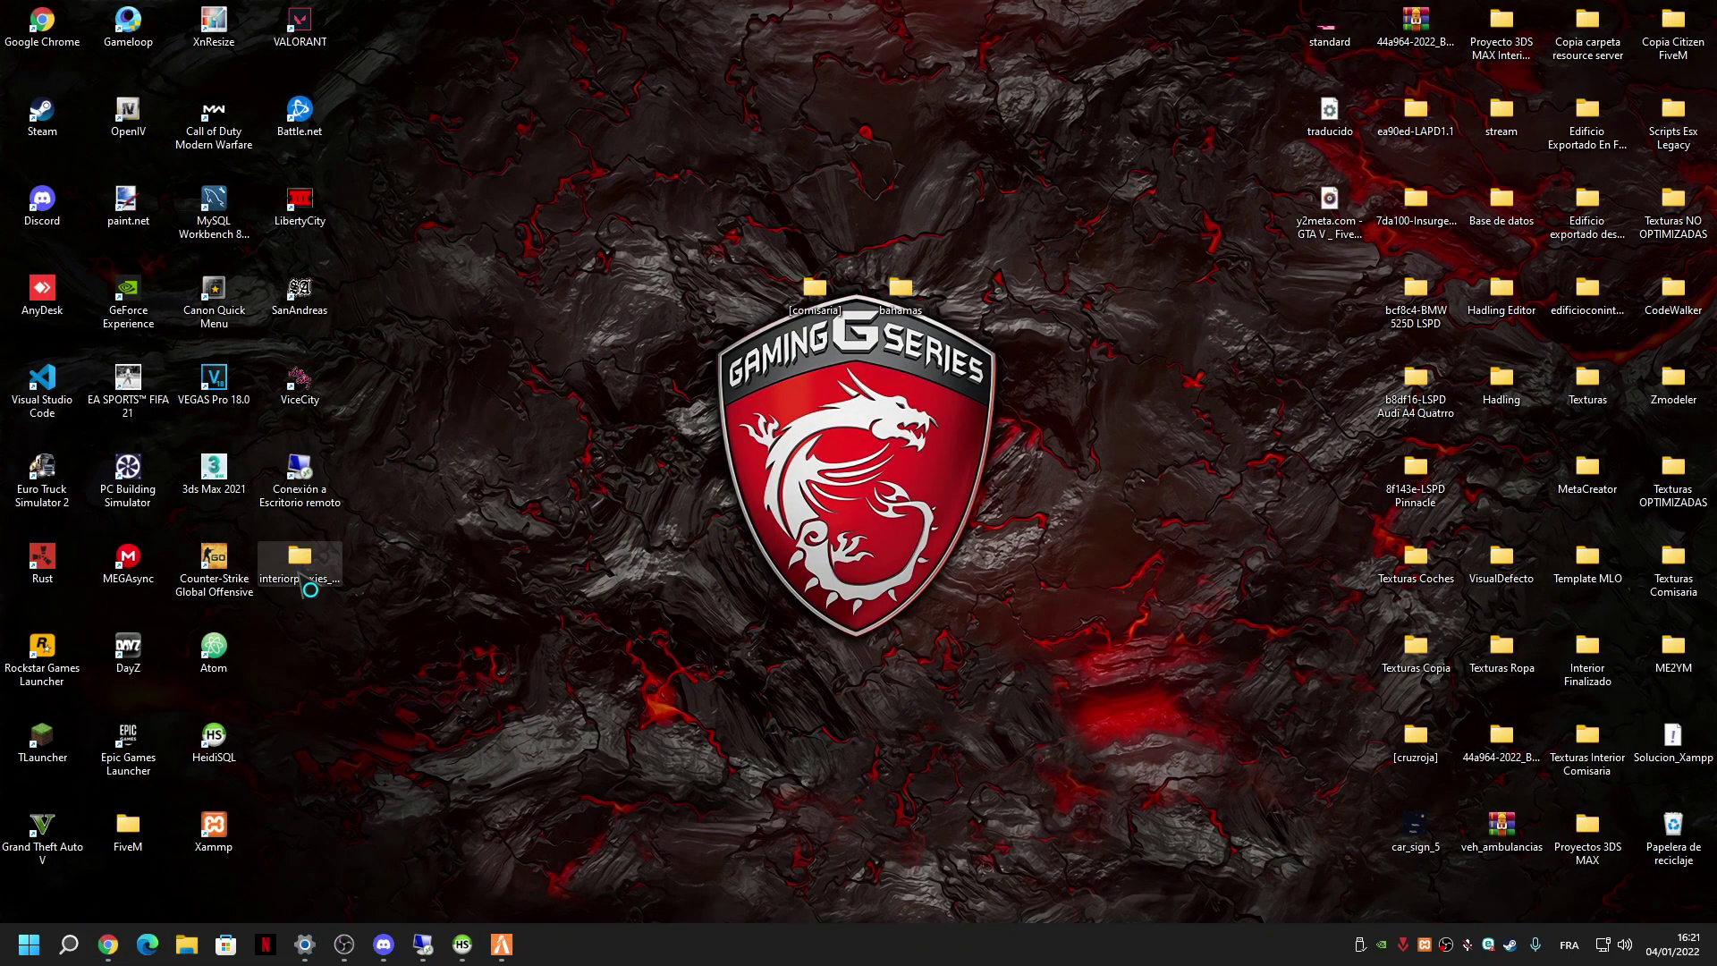
right_click(359, 601)
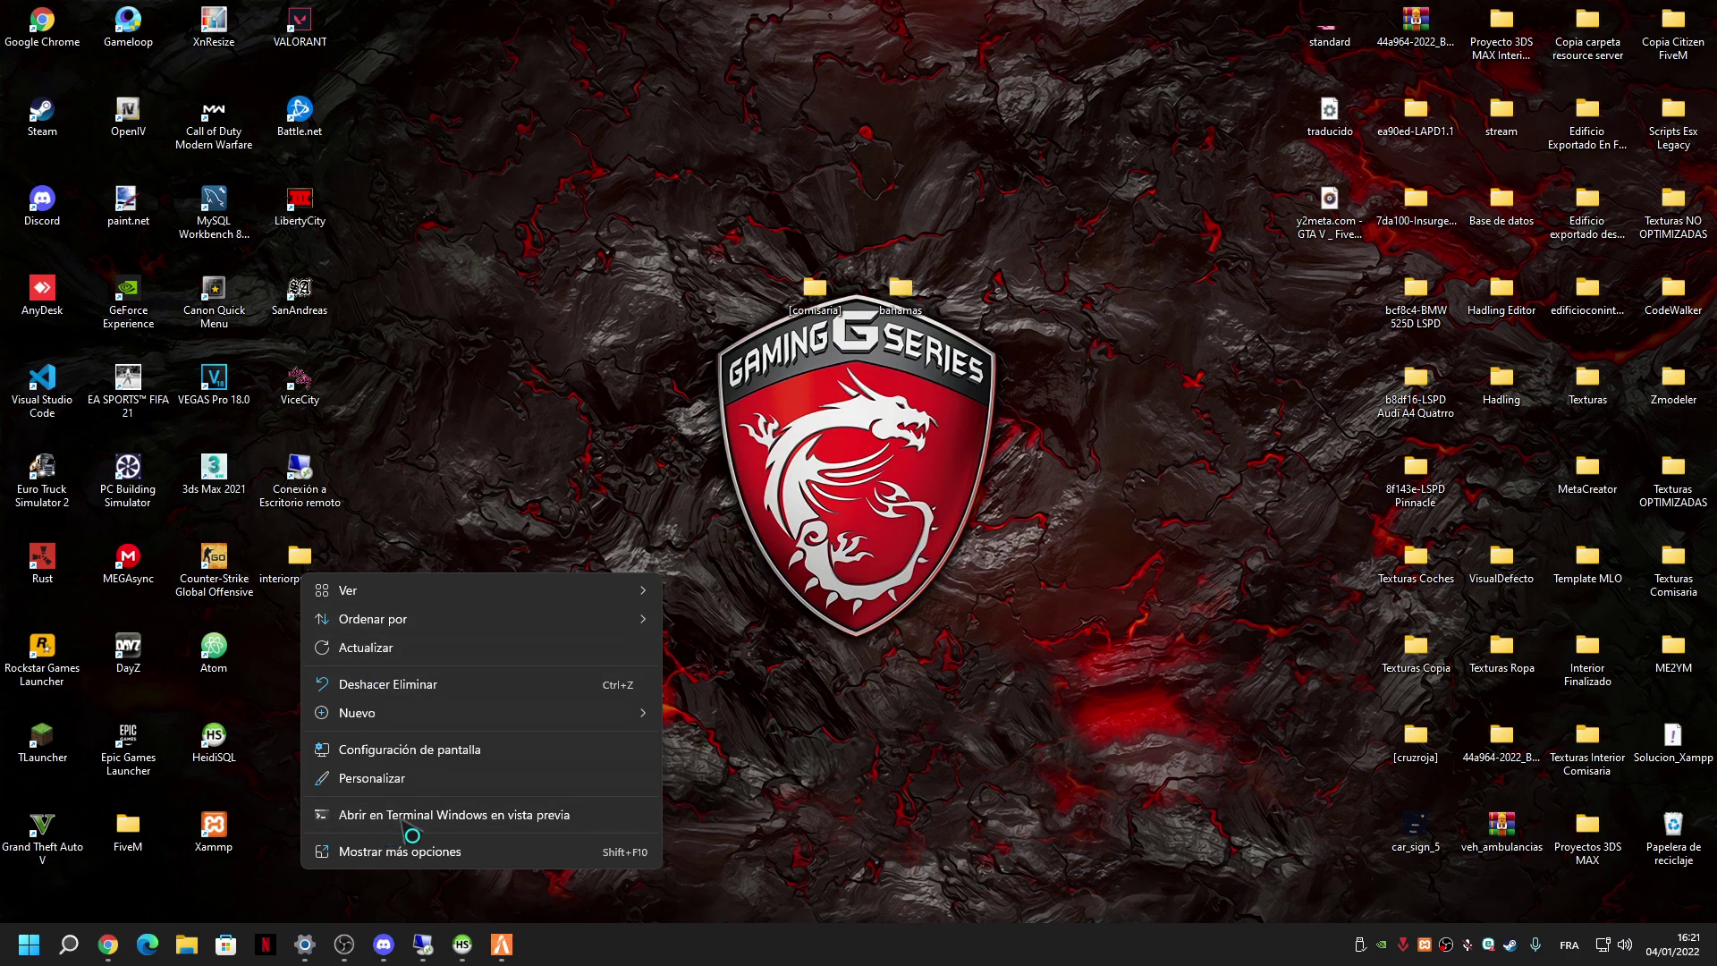
click(386, 852)
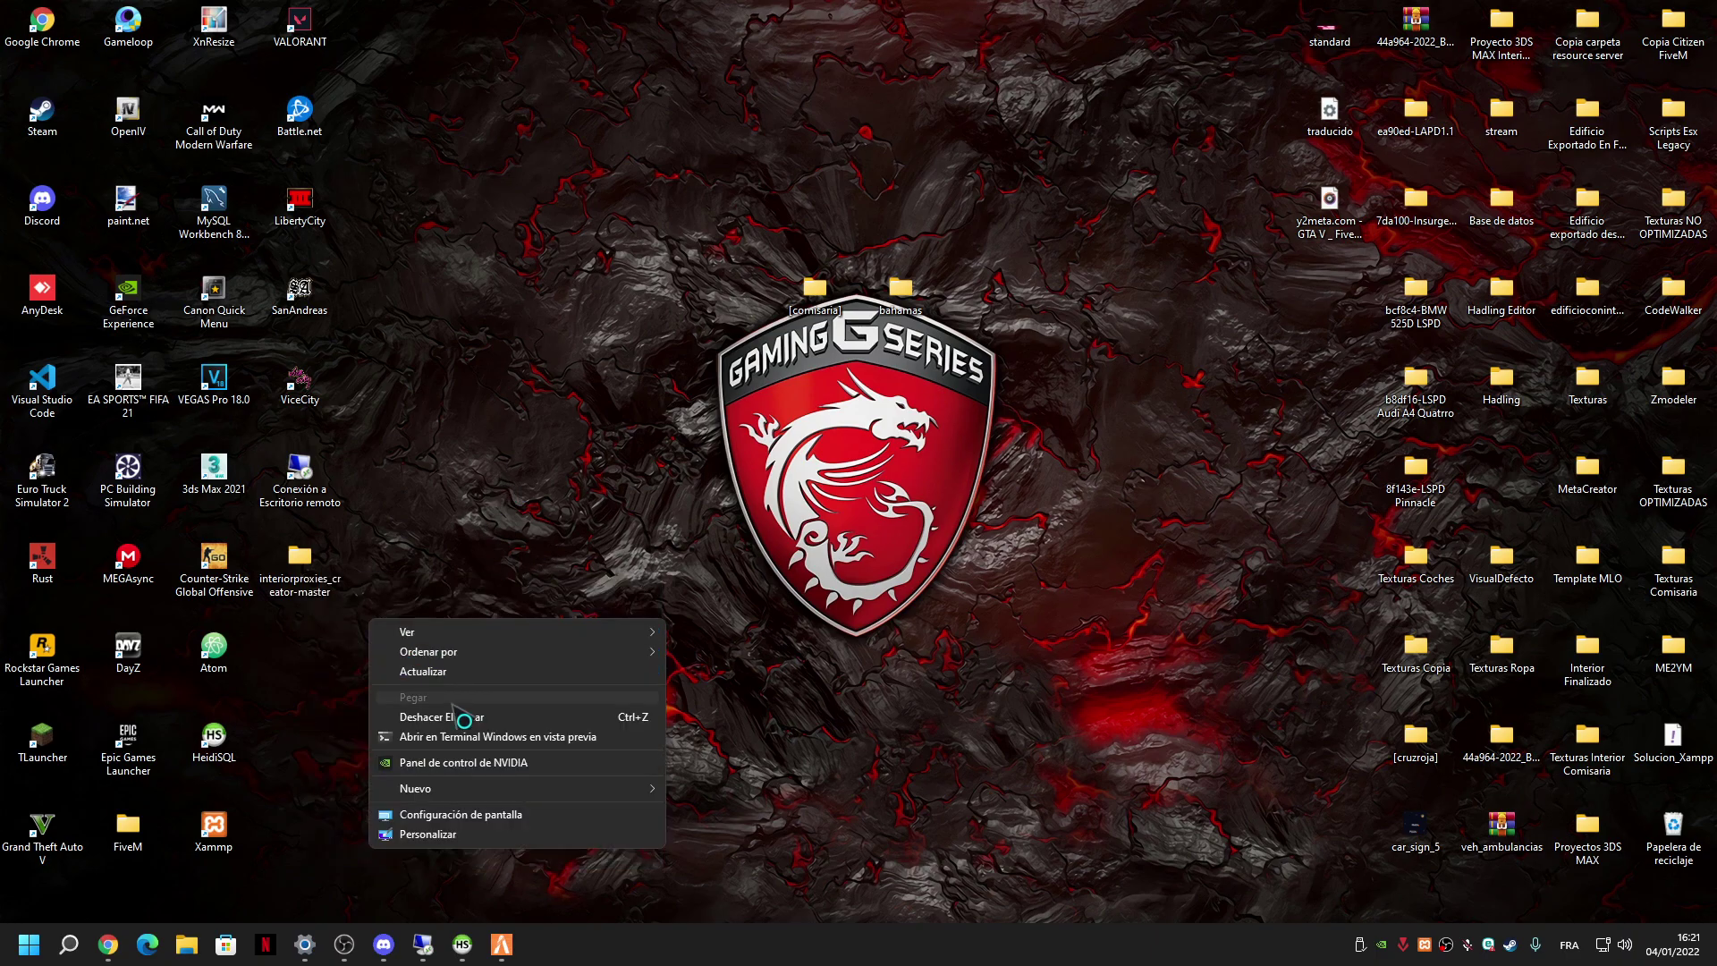
click(311, 592)
double_click(311, 592)
key(alt+F4)
Rename the extracted folder to interiorproxies_creator and move it beside the MetaCreator folder on the desktop.
right_click(344, 562)
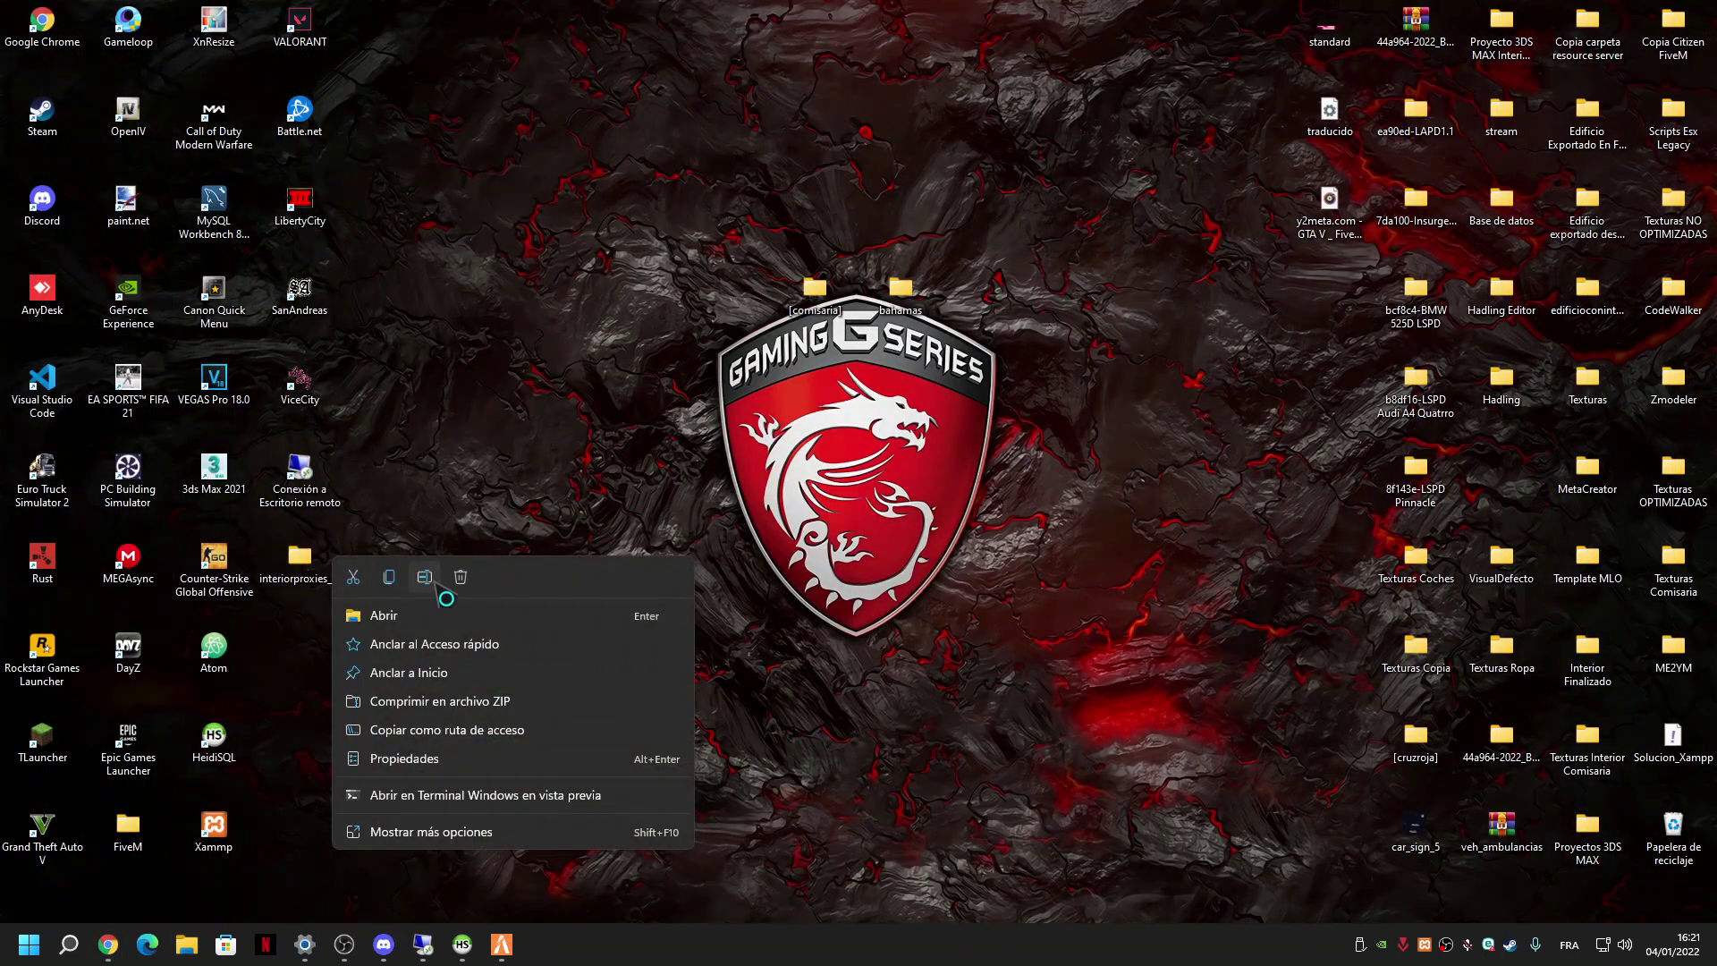
click(425, 576)
key(BackSpace)
key(BackSpace)
key(Return)
drag(337, 585, 1502, 505)
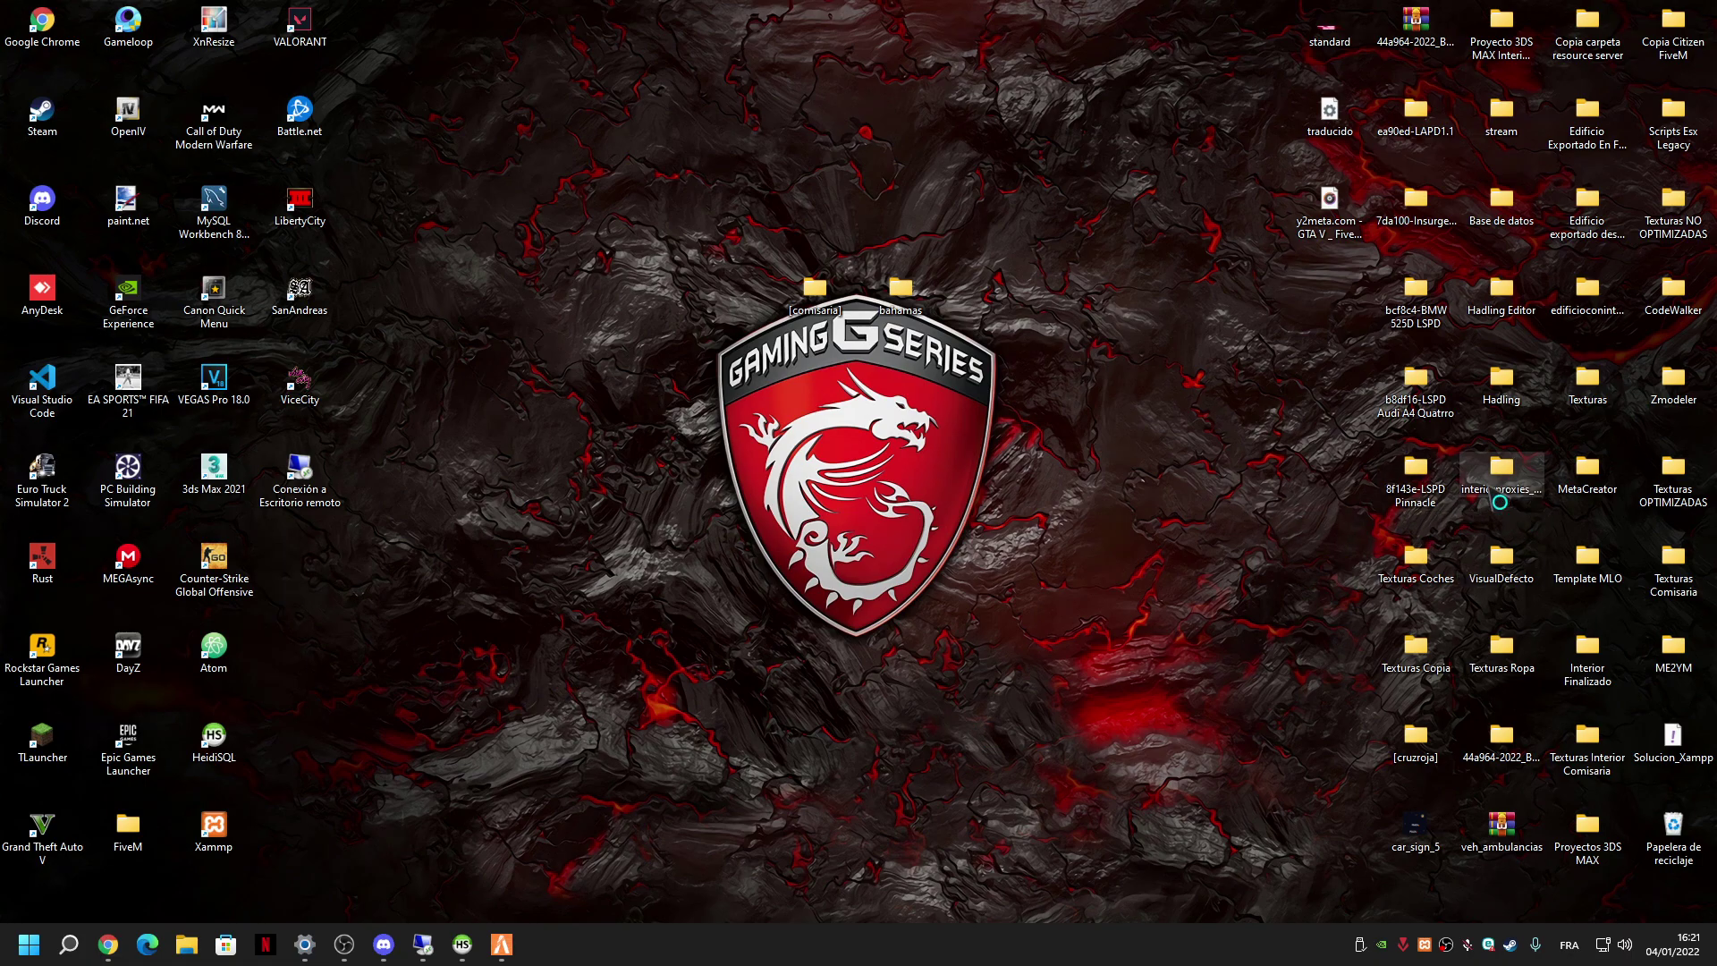
Run the install script inside the interiorproxies_creator folder, then minimise the folder window.
double_click(1500, 502)
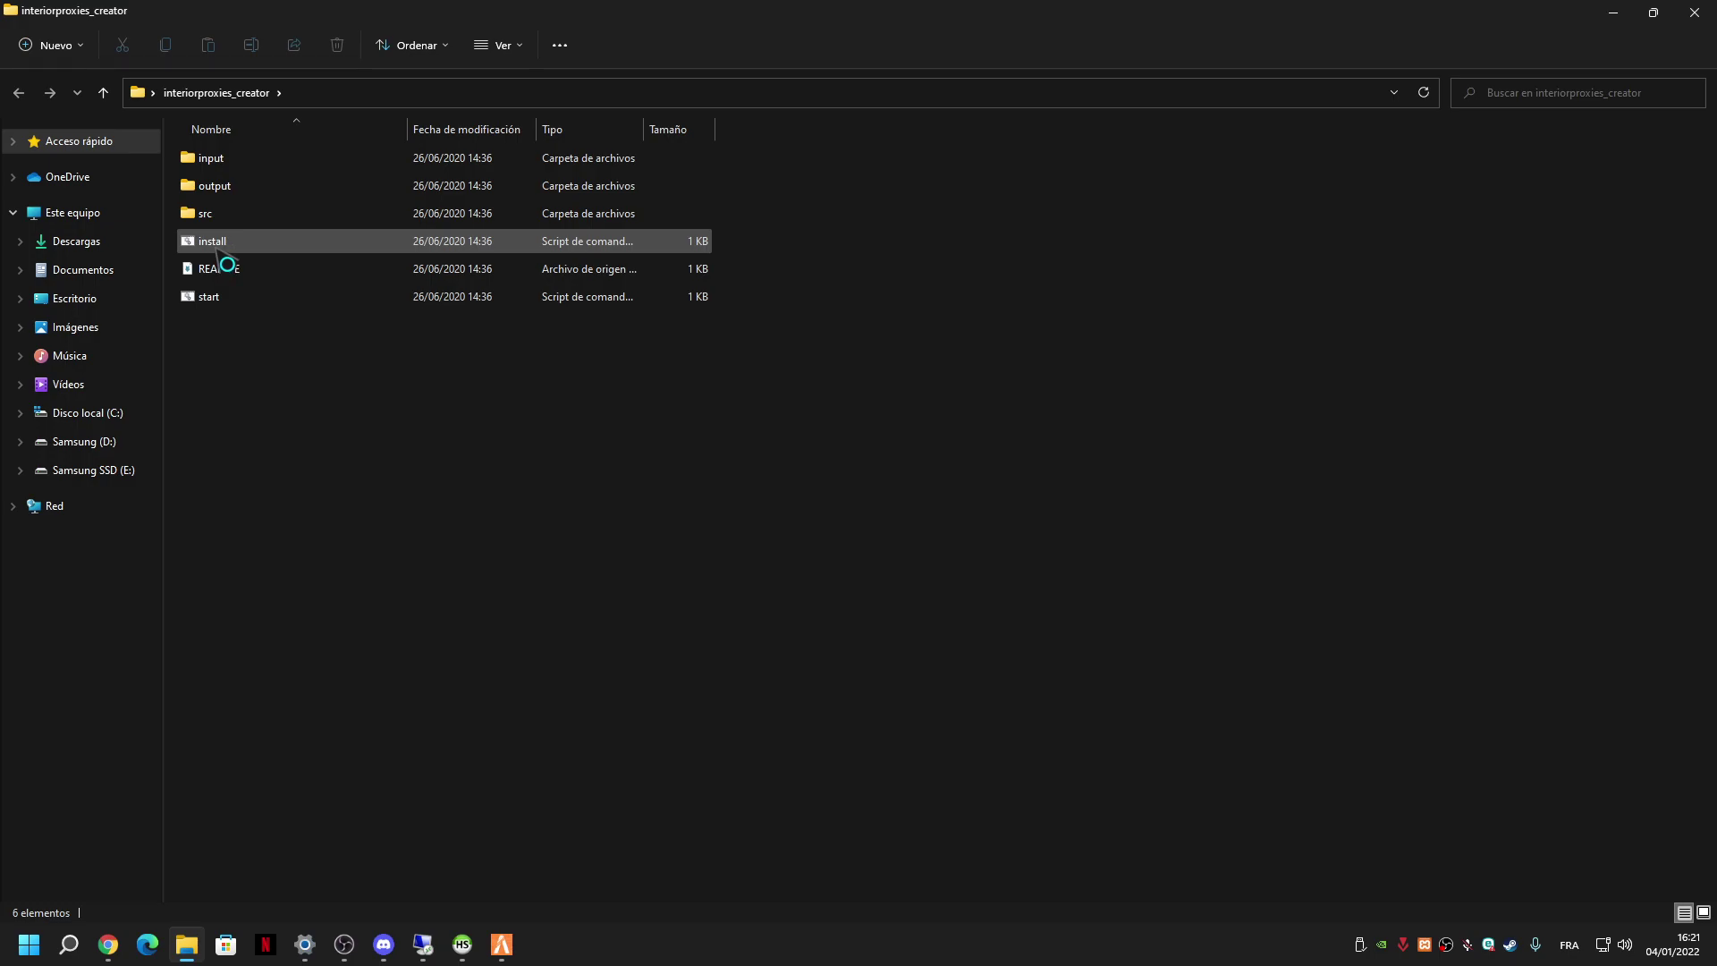
click(244, 243)
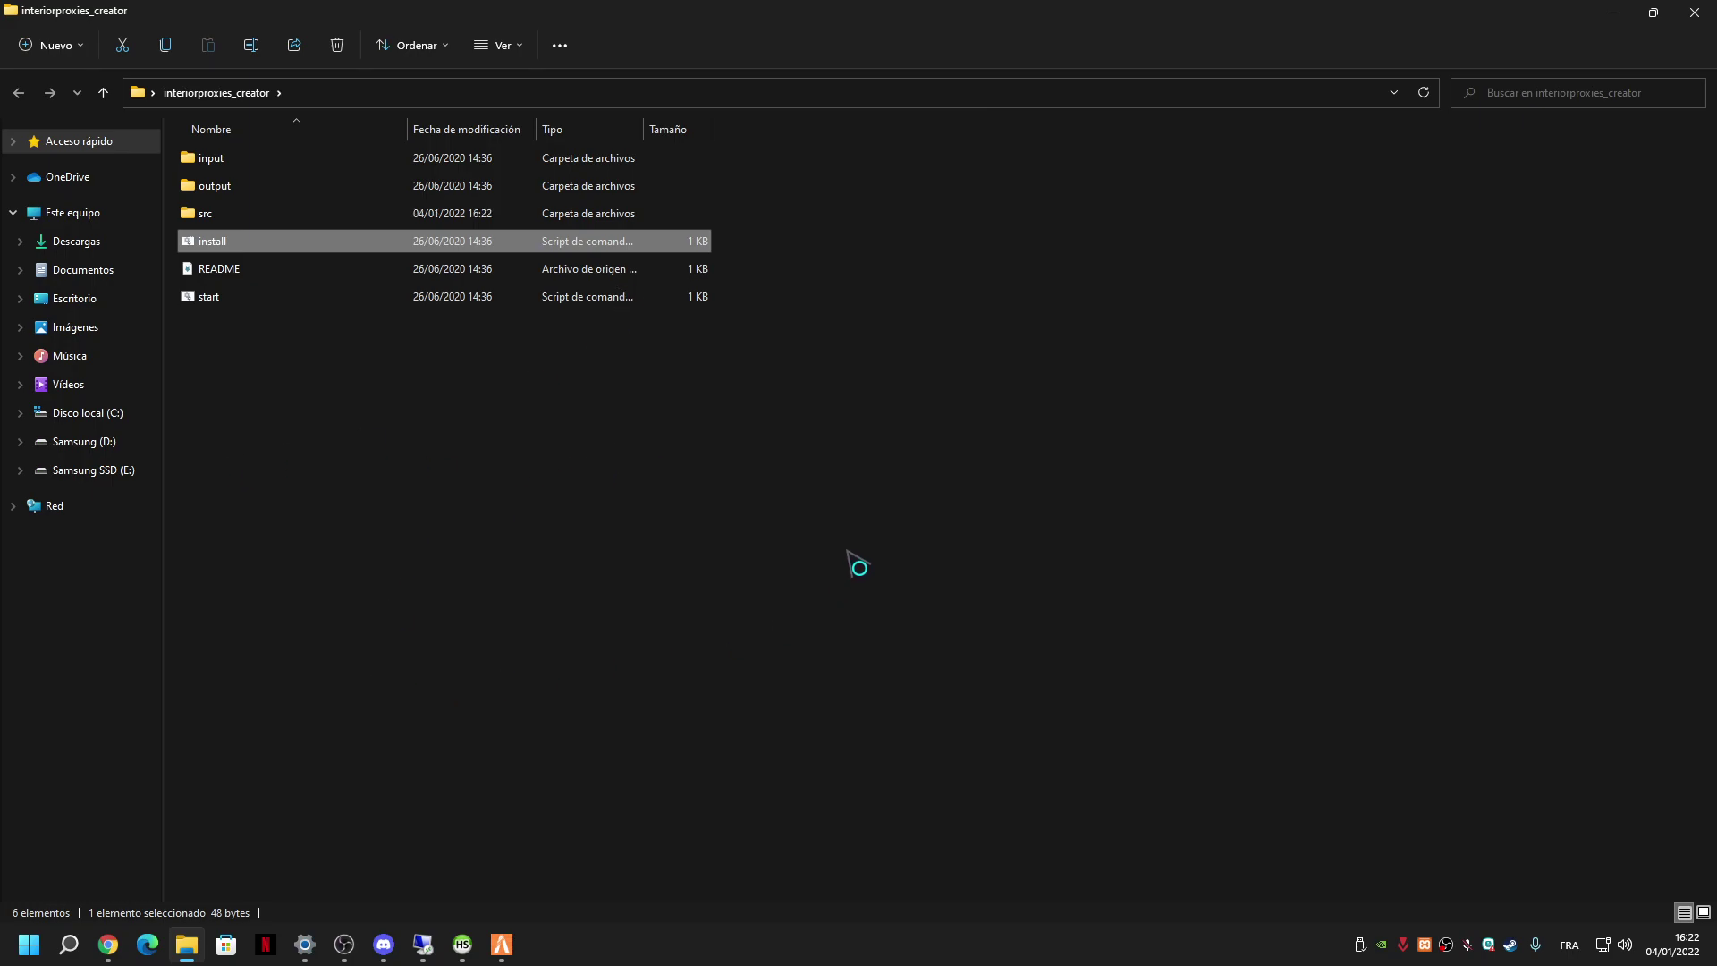
click(1612, 13)
Copy the [comisaria] folder from the desktop into the input folder of interiorproxies_creator.
drag(723, 236, 881, 353)
drag(819, 295, 734, 296)
right_click(759, 315)
click(778, 299)
click(189, 941)
double_click(222, 161)
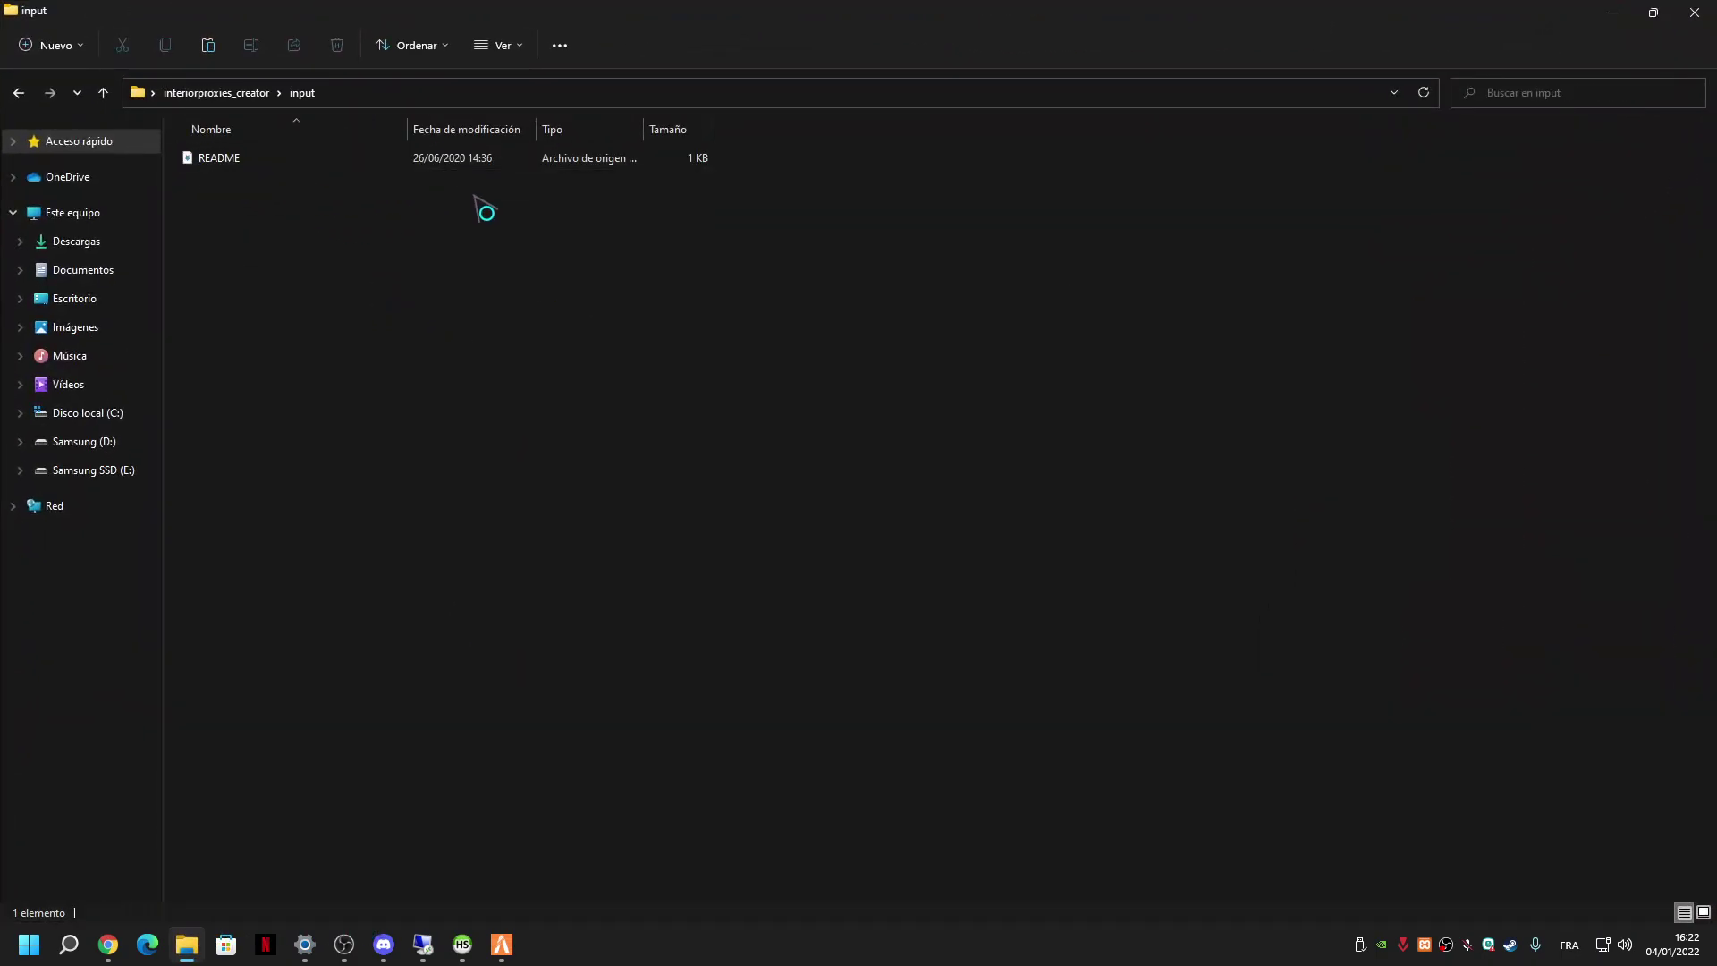
right_click(354, 282)
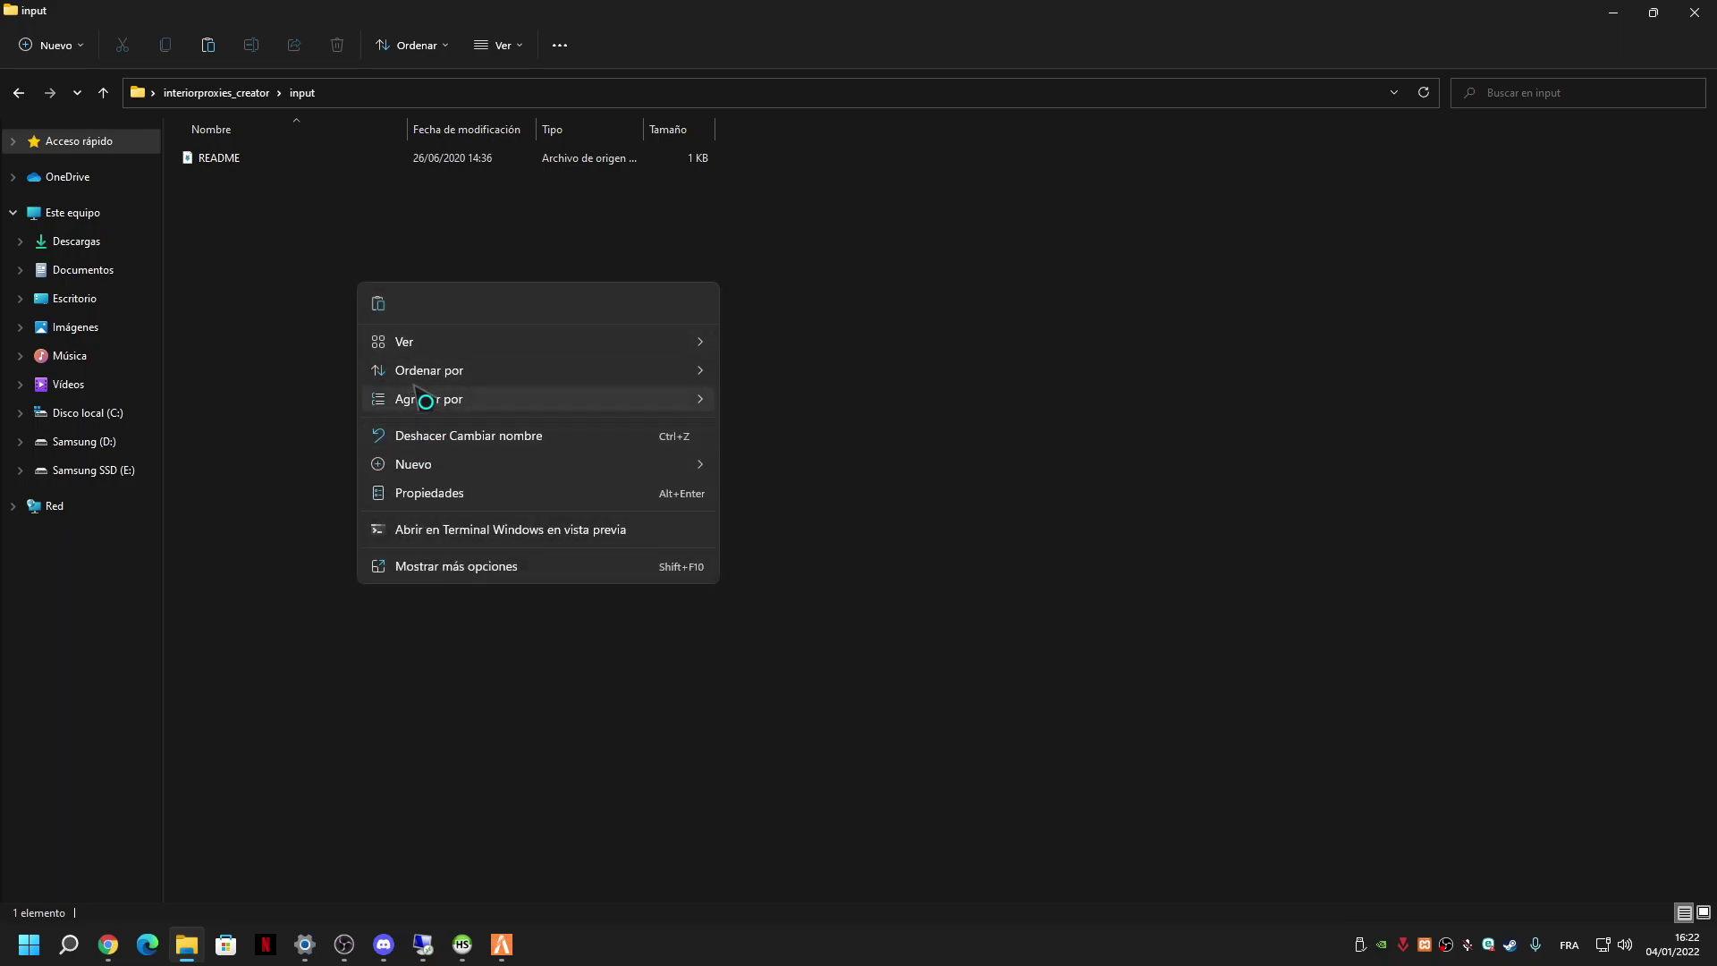
click(382, 301)
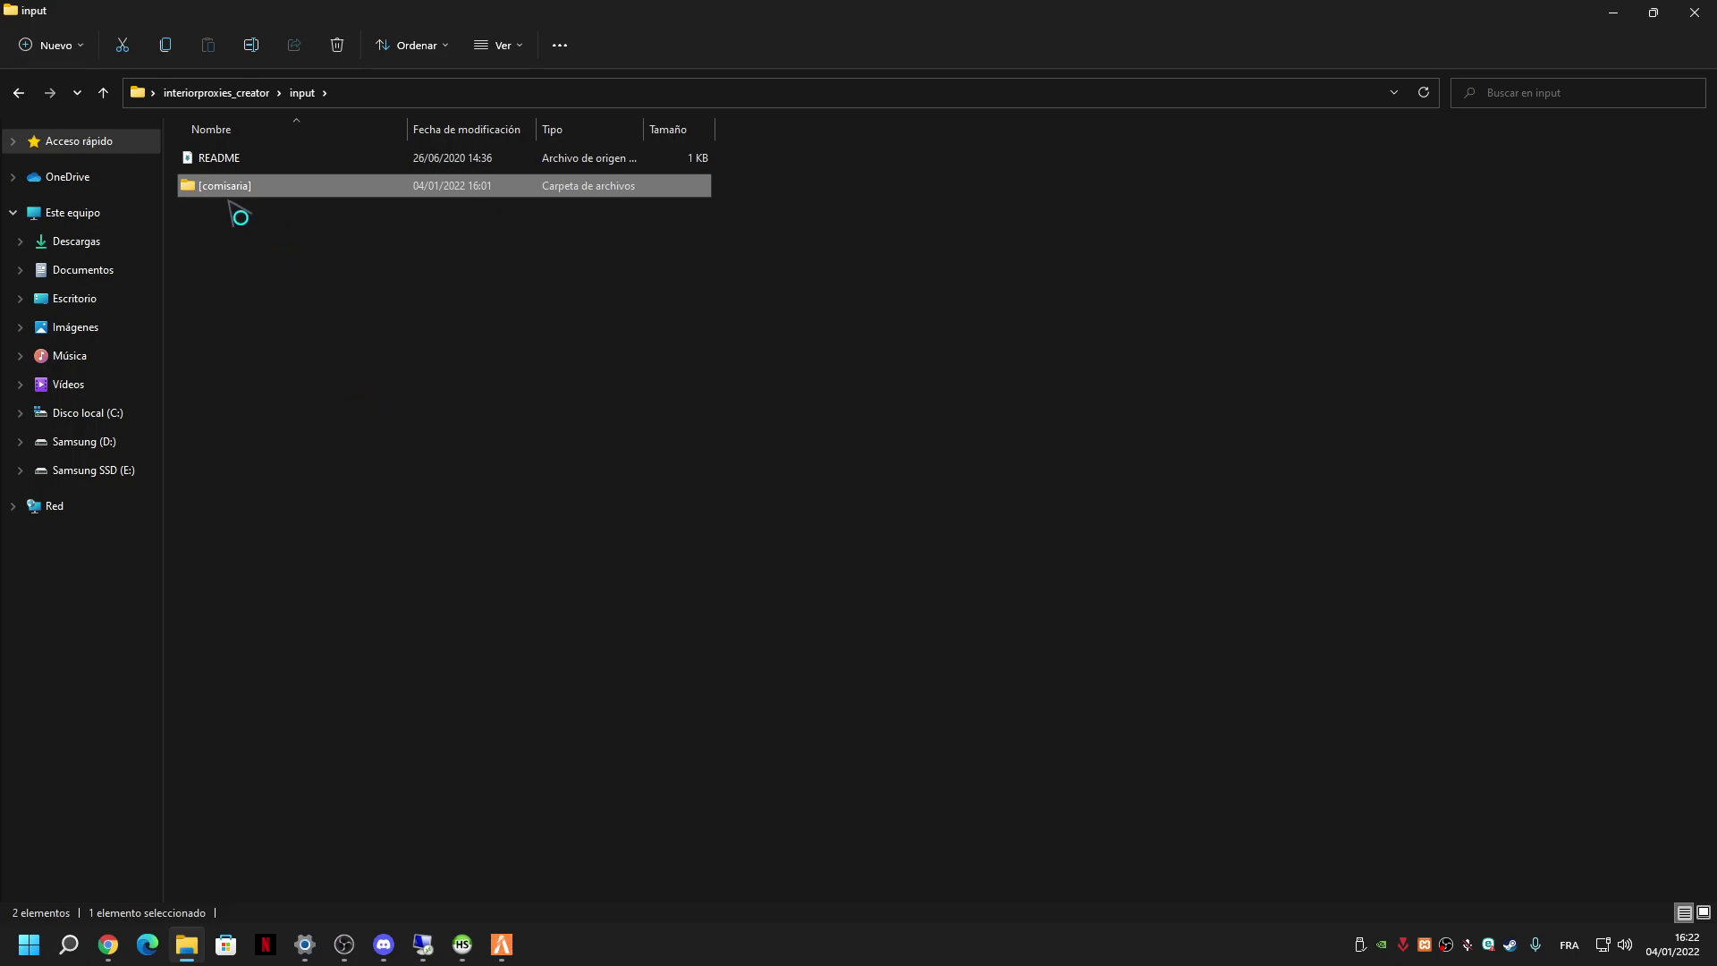
Check the contents of the output folder and return to the main interiorproxies_creator folder.
click(19, 93)
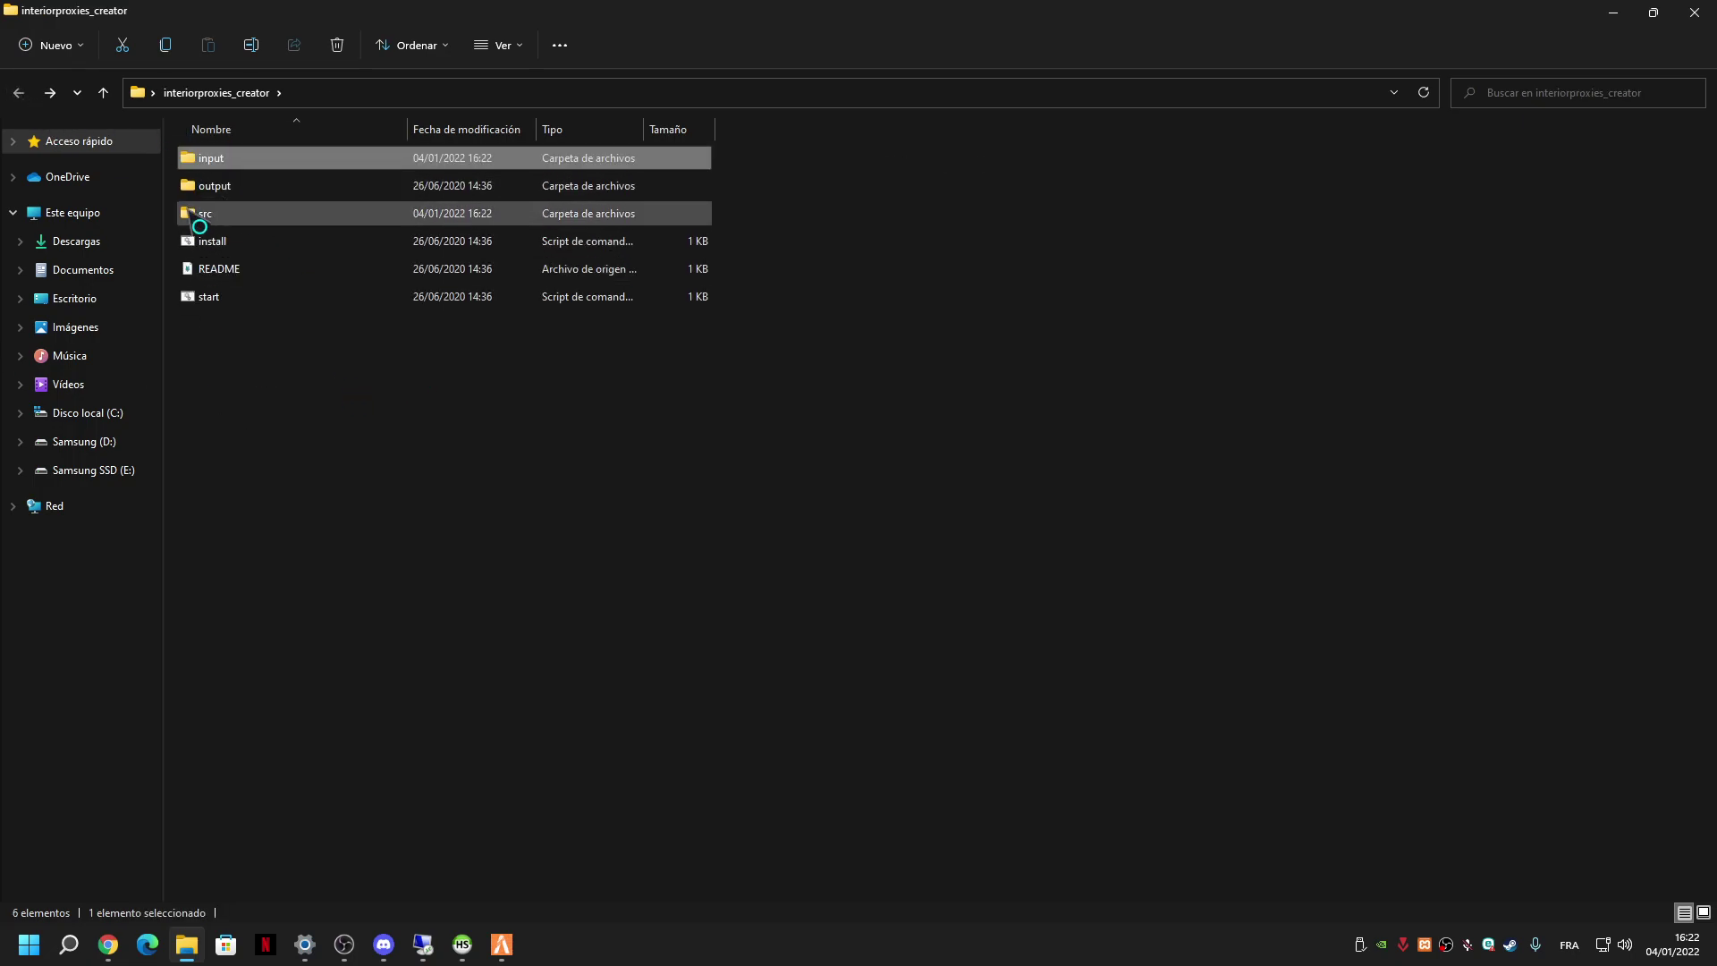
click(215, 188)
double_click(215, 188)
click(19, 93)
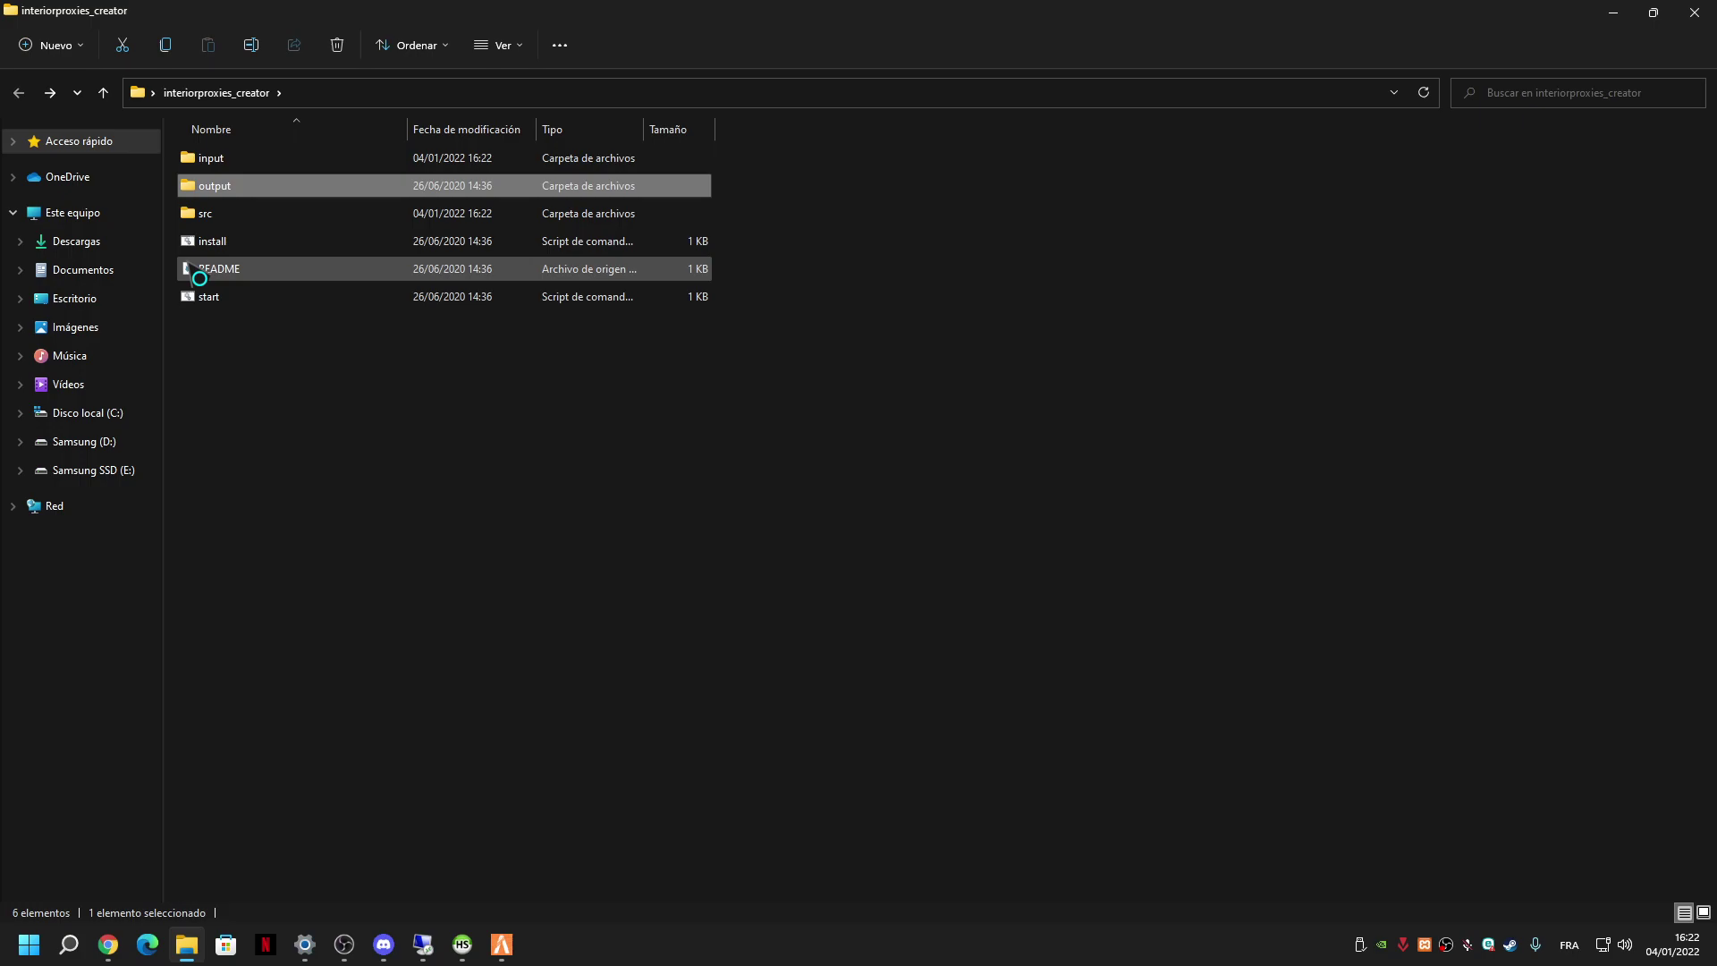
Run the start script in the interiorproxies_creator folder and open the output folder.
click(202, 296)
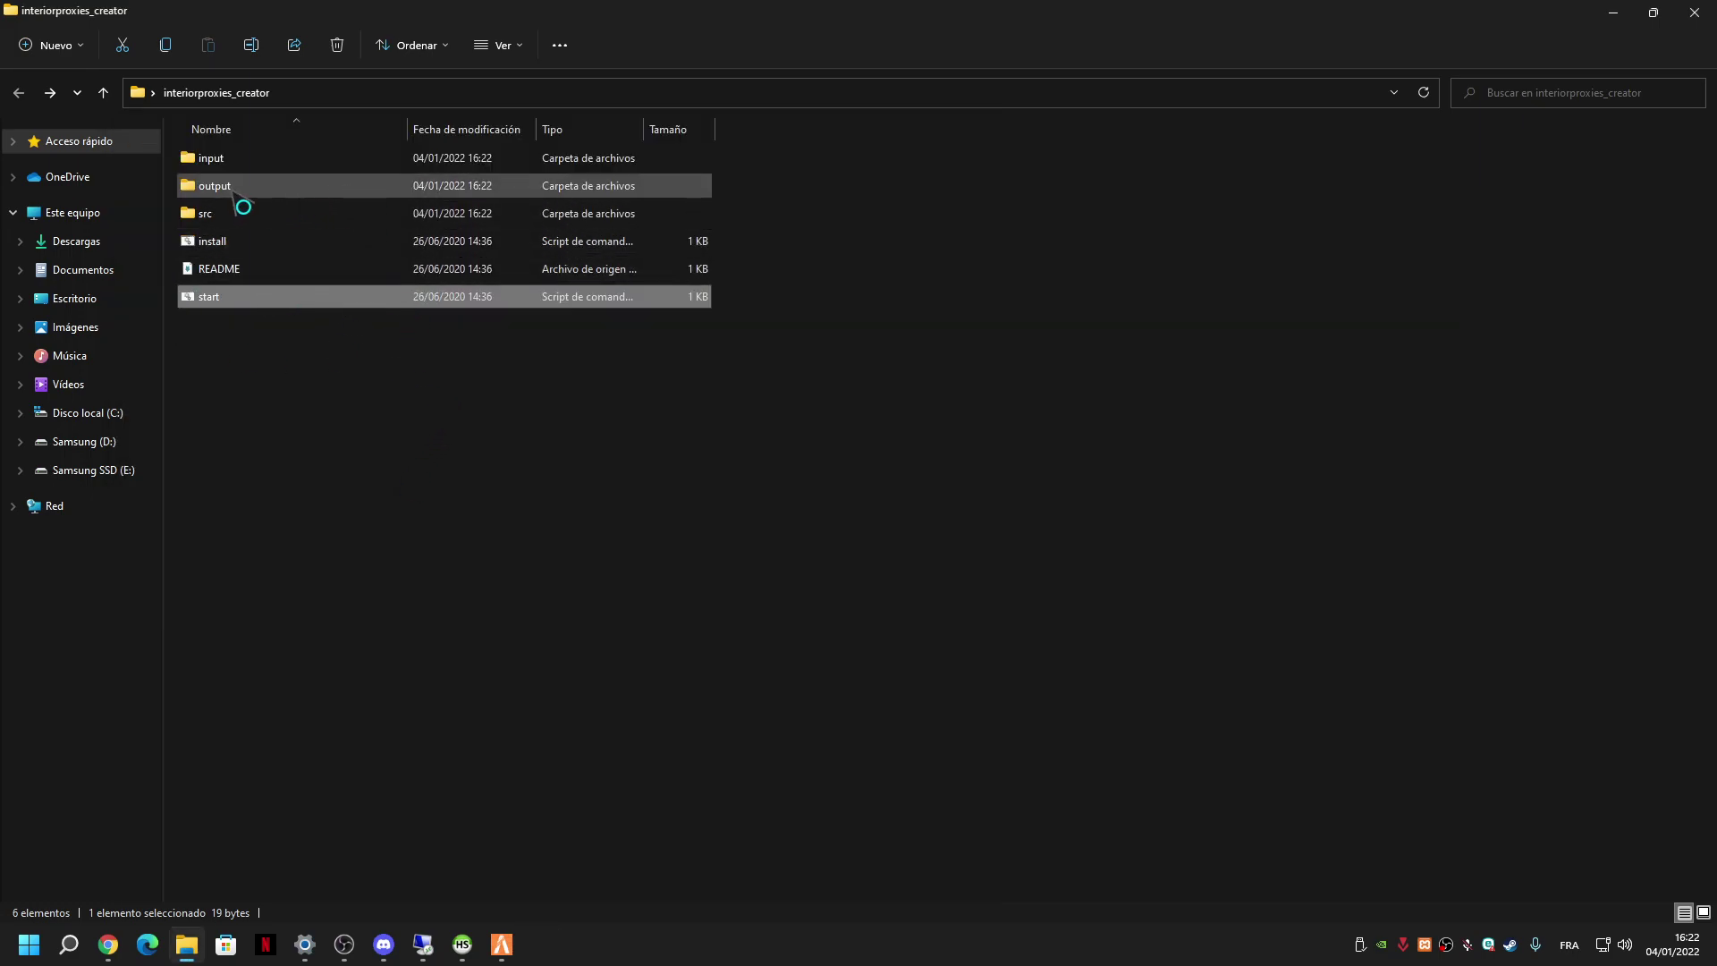
double_click(218, 186)
click(220, 186)
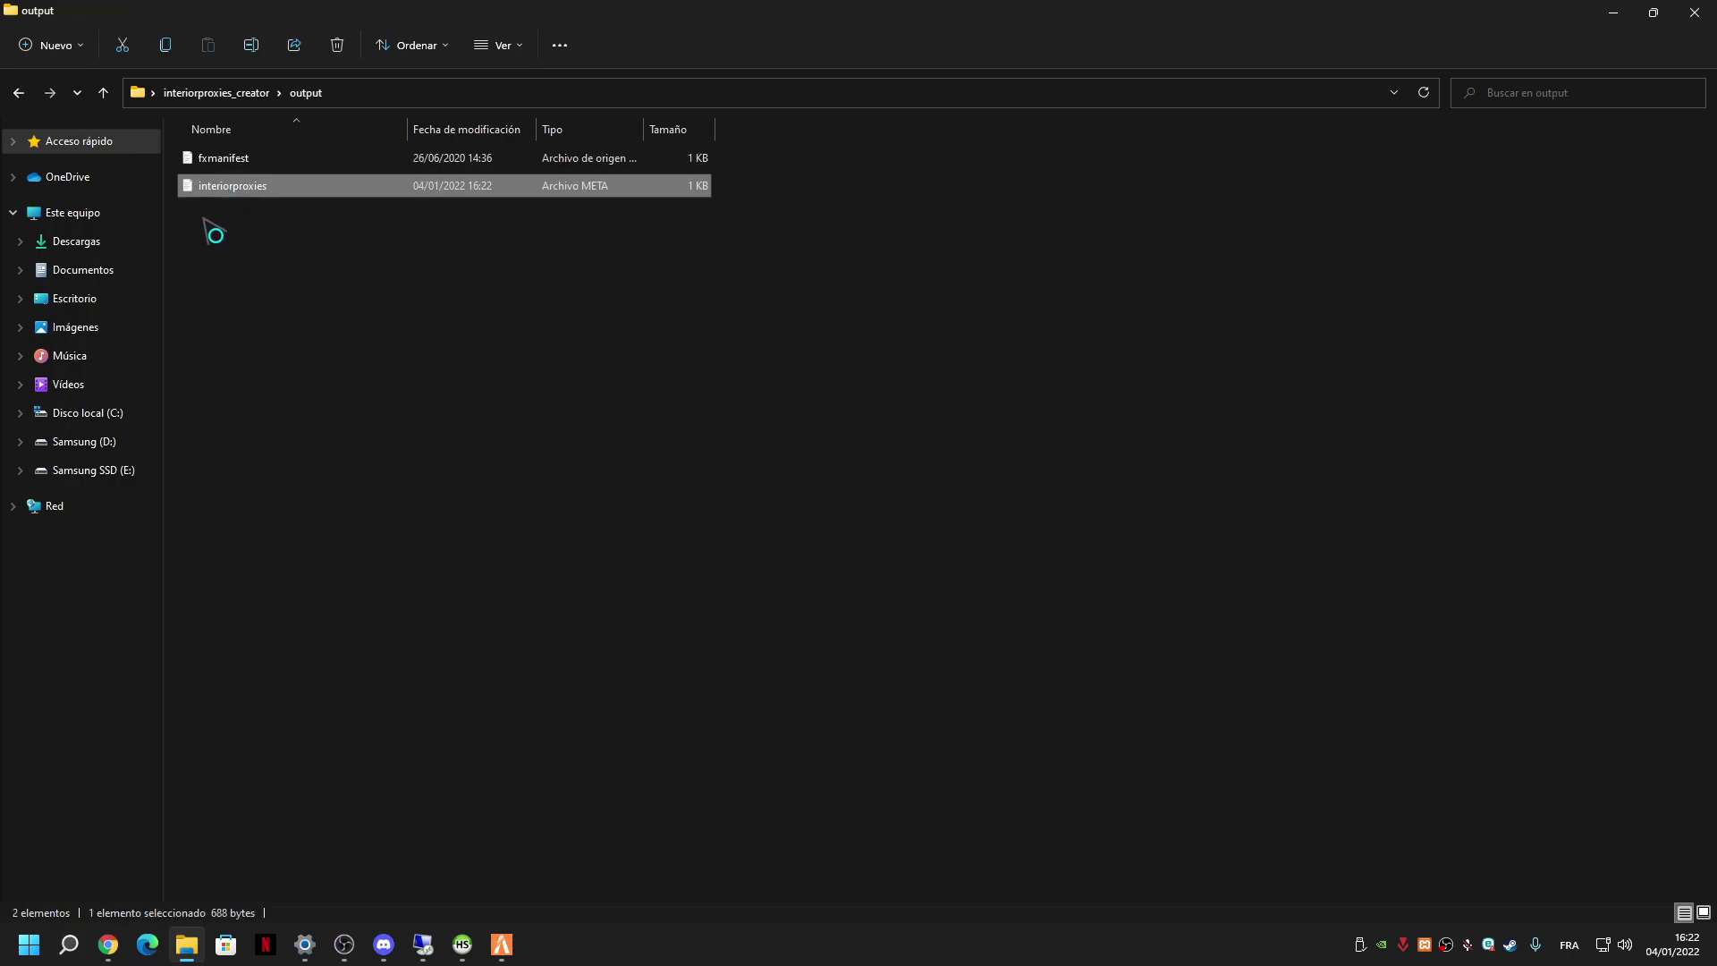
Move the interiorproxies file from the output folder to the desktop beside the bahamas folder, and close the folder window.
drag(277, 185, 318, 233)
double_click(680, 16)
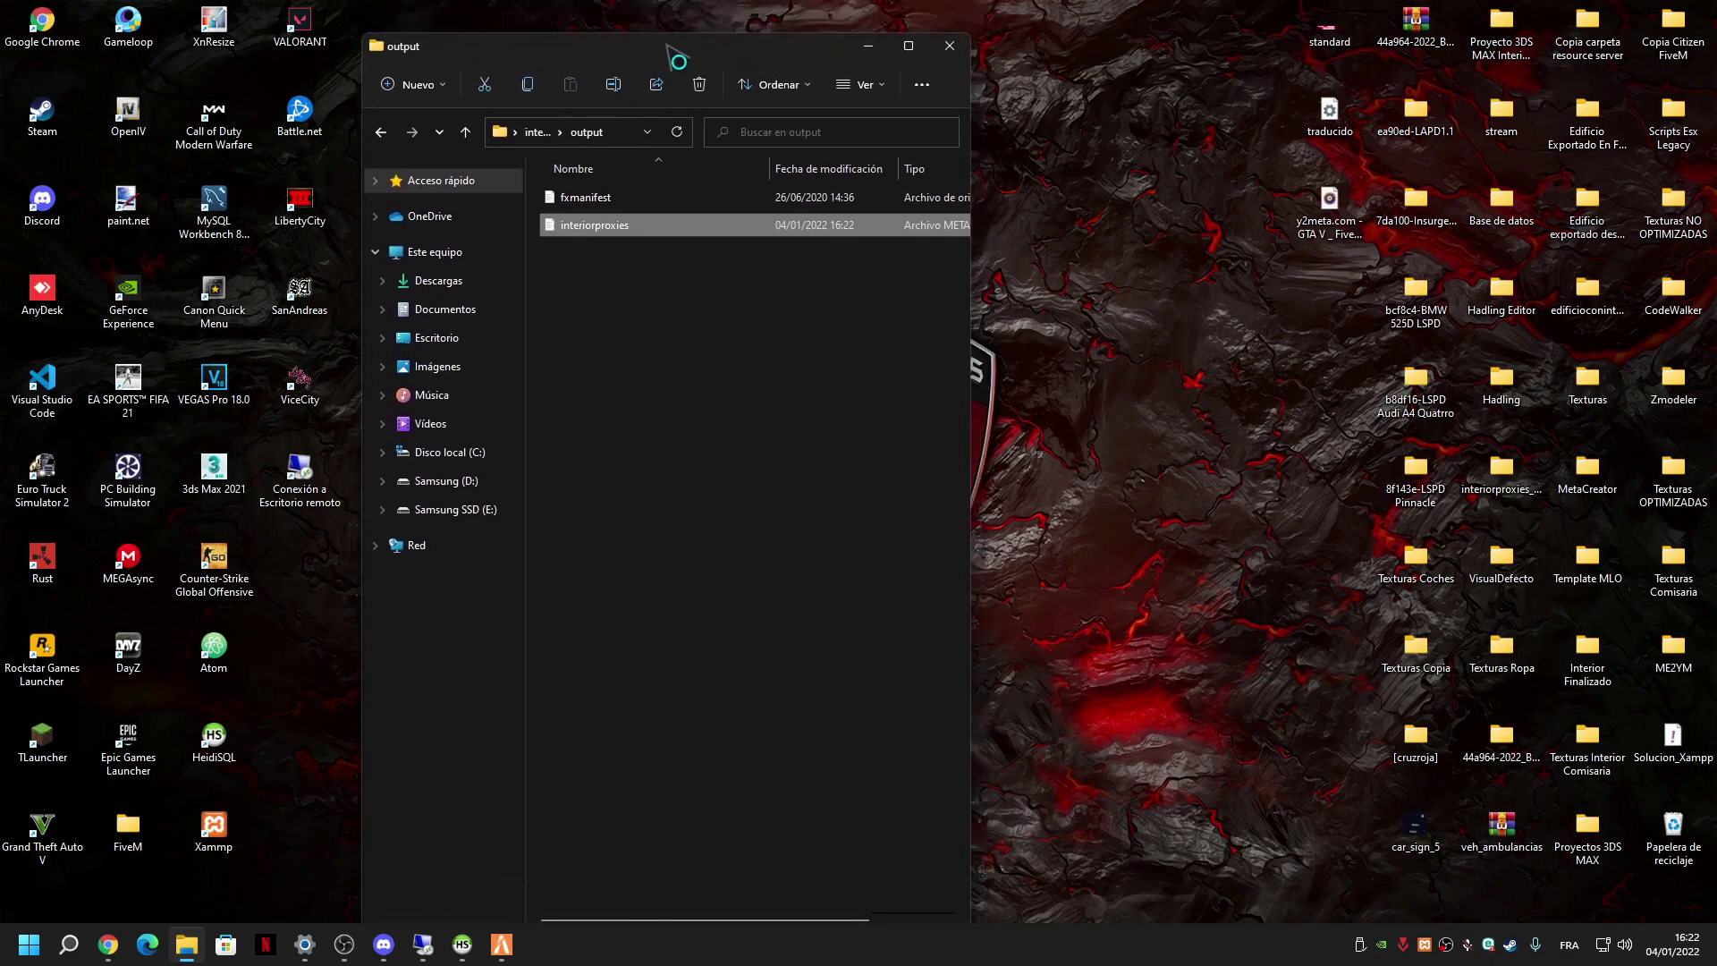
drag(594, 228, 1029, 436)
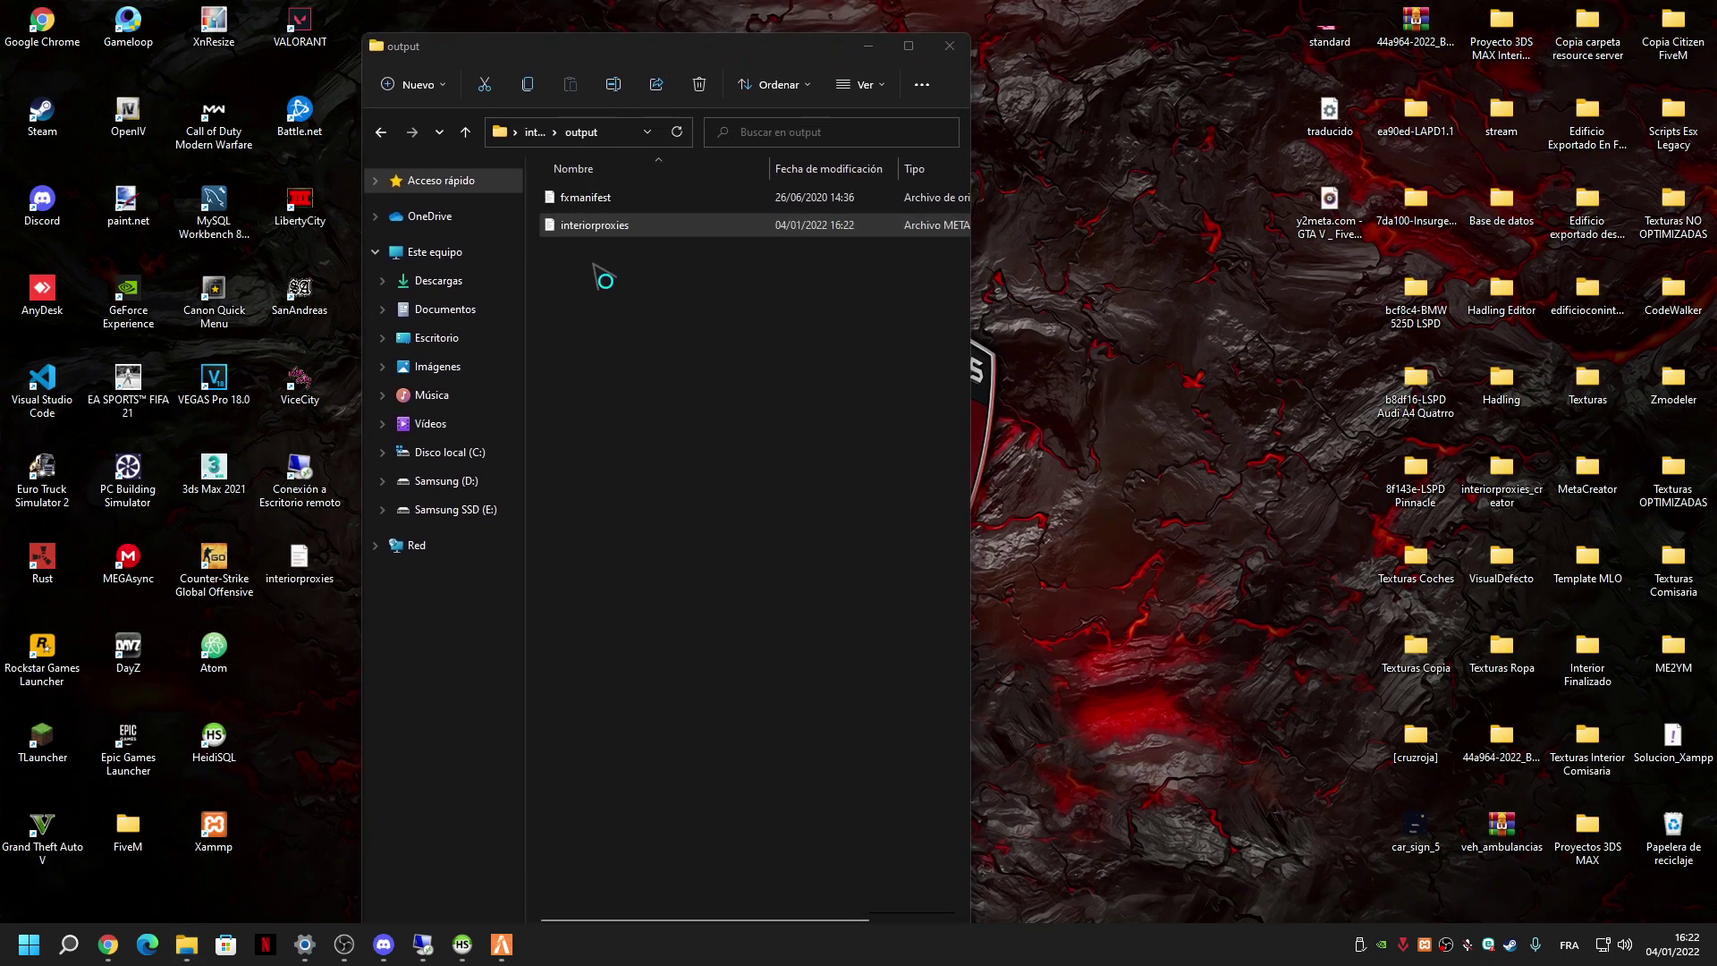
click(907, 54)
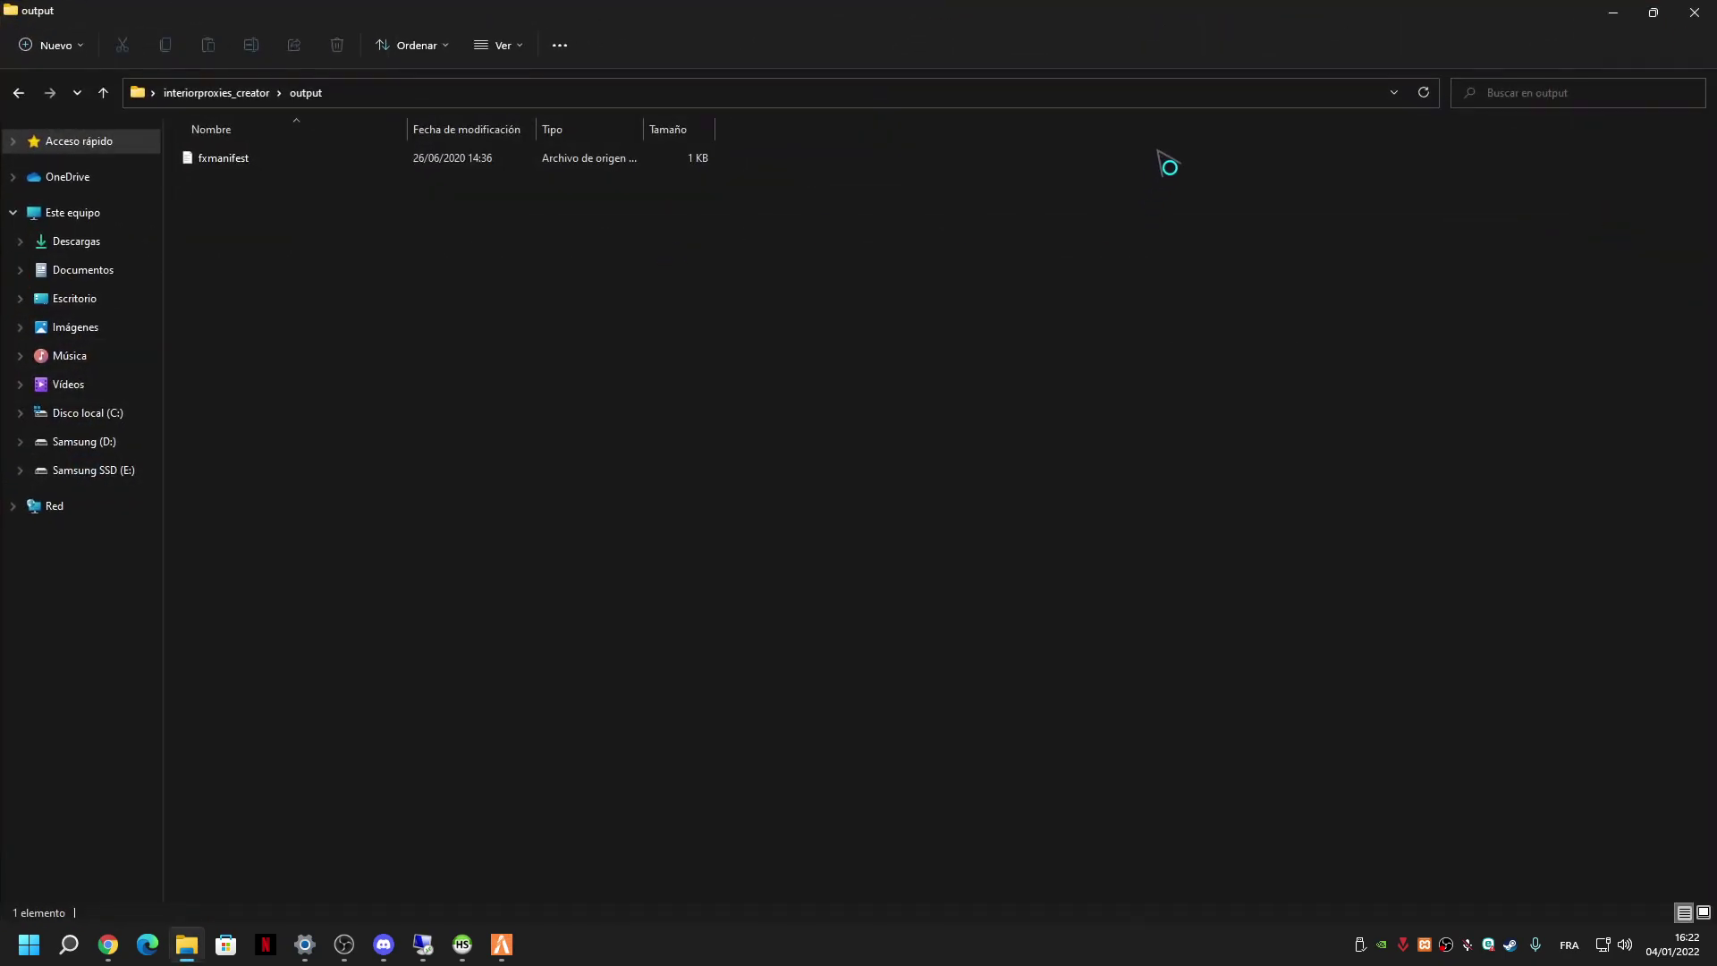
click(1693, 13)
drag(1071, 383, 986, 295)
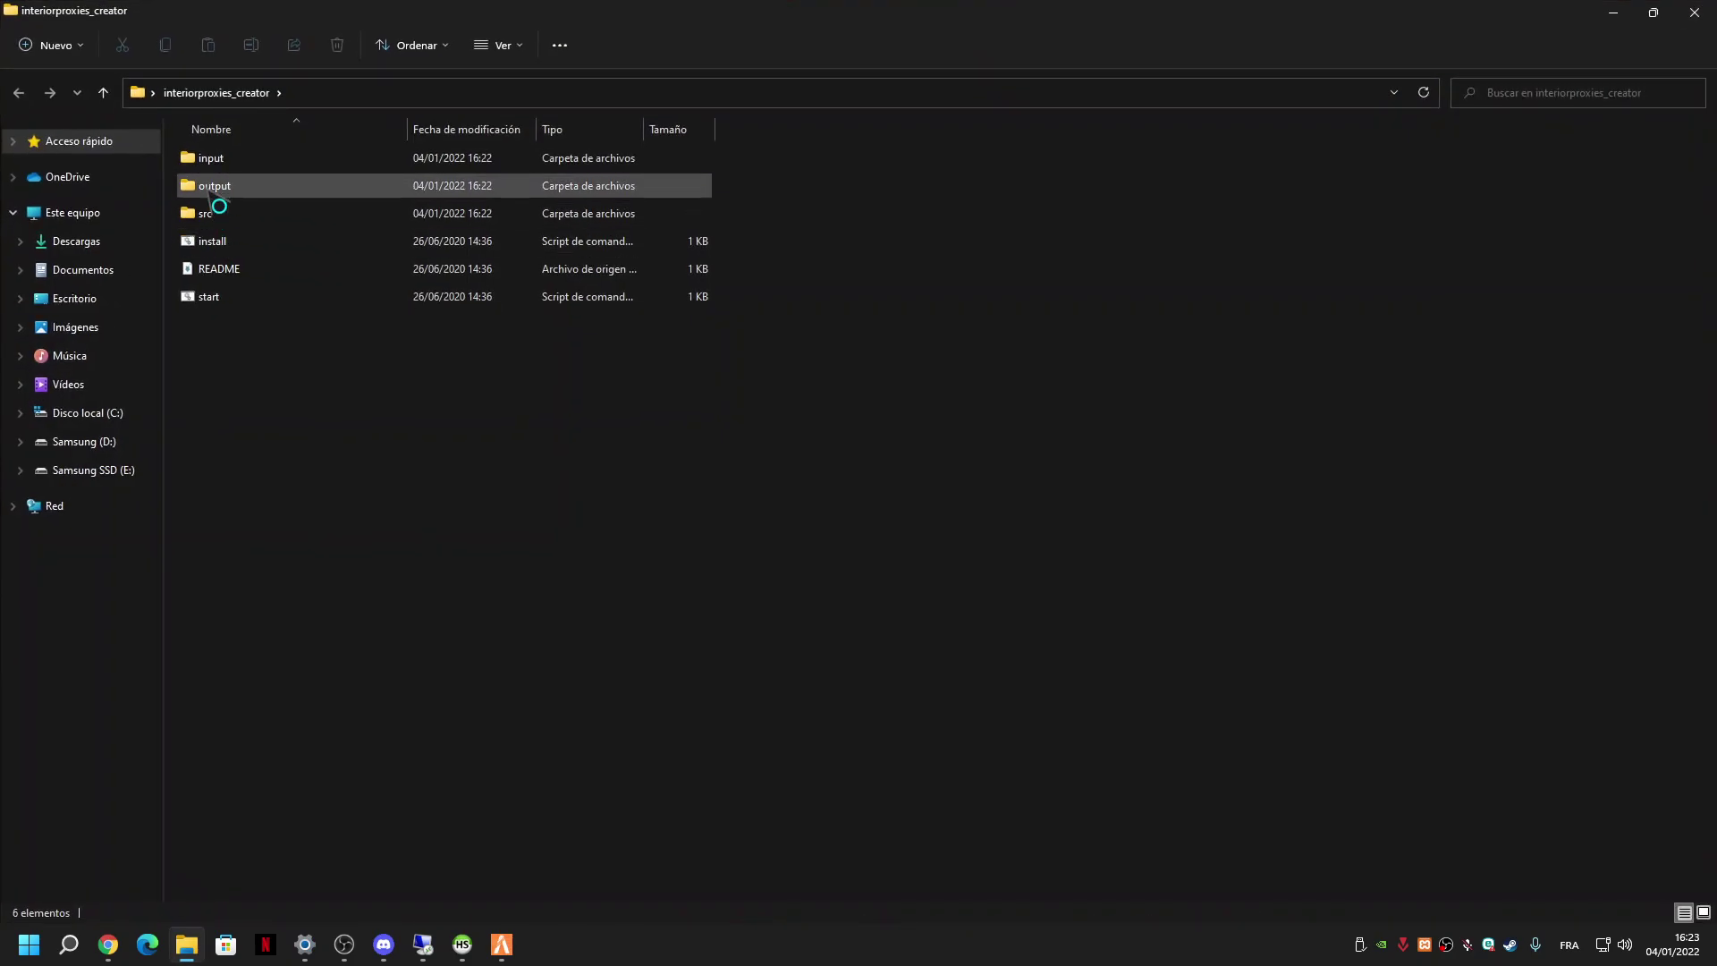
Open the fxmanifest file from the output folder of interiorproxies_creator in Visual Studio Code.
double_click(209, 182)
click(212, 166)
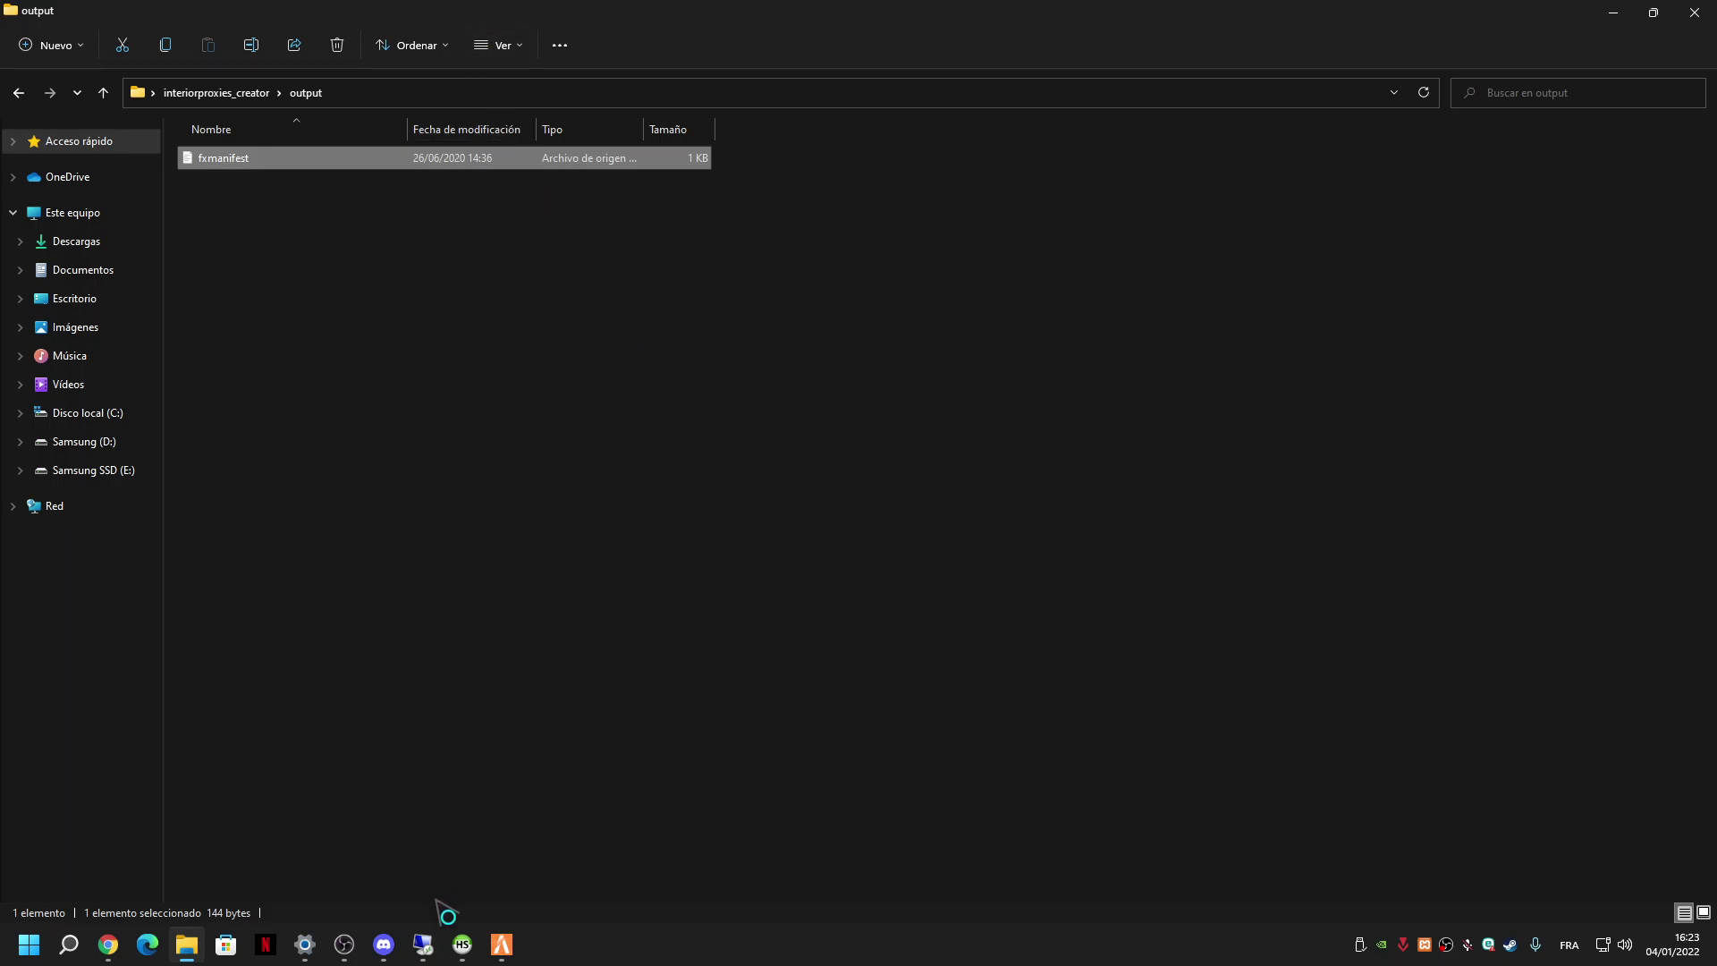
click(1035, 758)
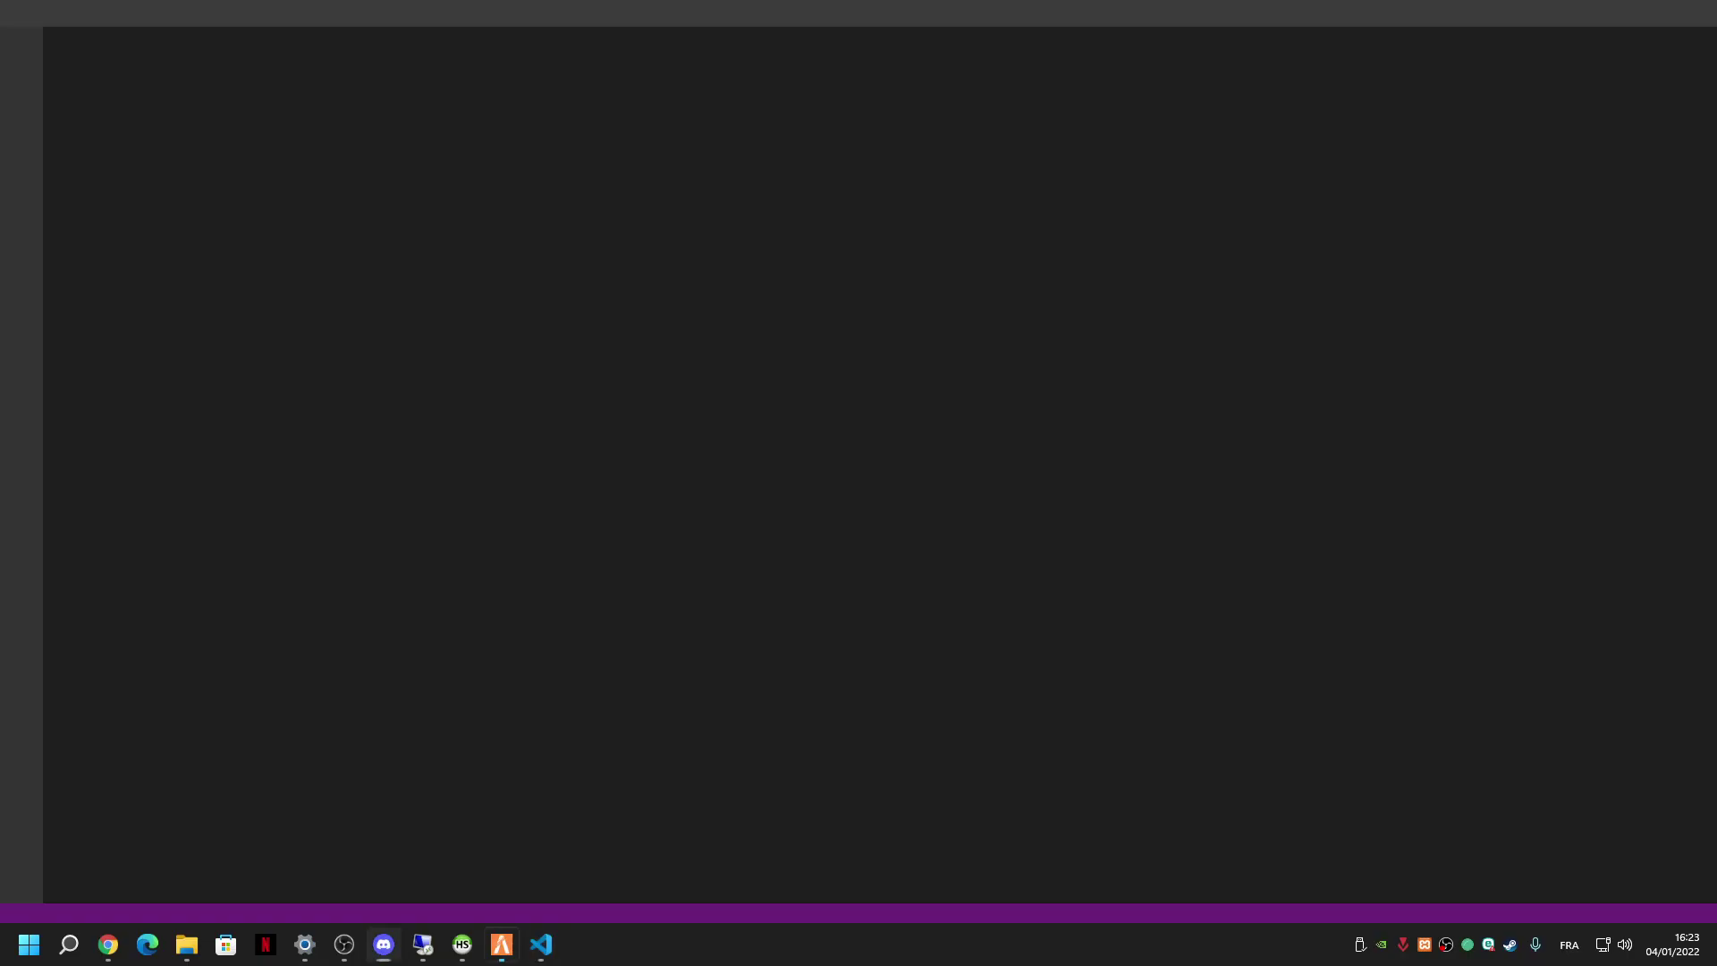
key(alt+Tab)
key(F8)
text(quit)
key(BackSpace)
key(BackSpace)
key(BackSpace)
key(BackSpace)
key(F8)
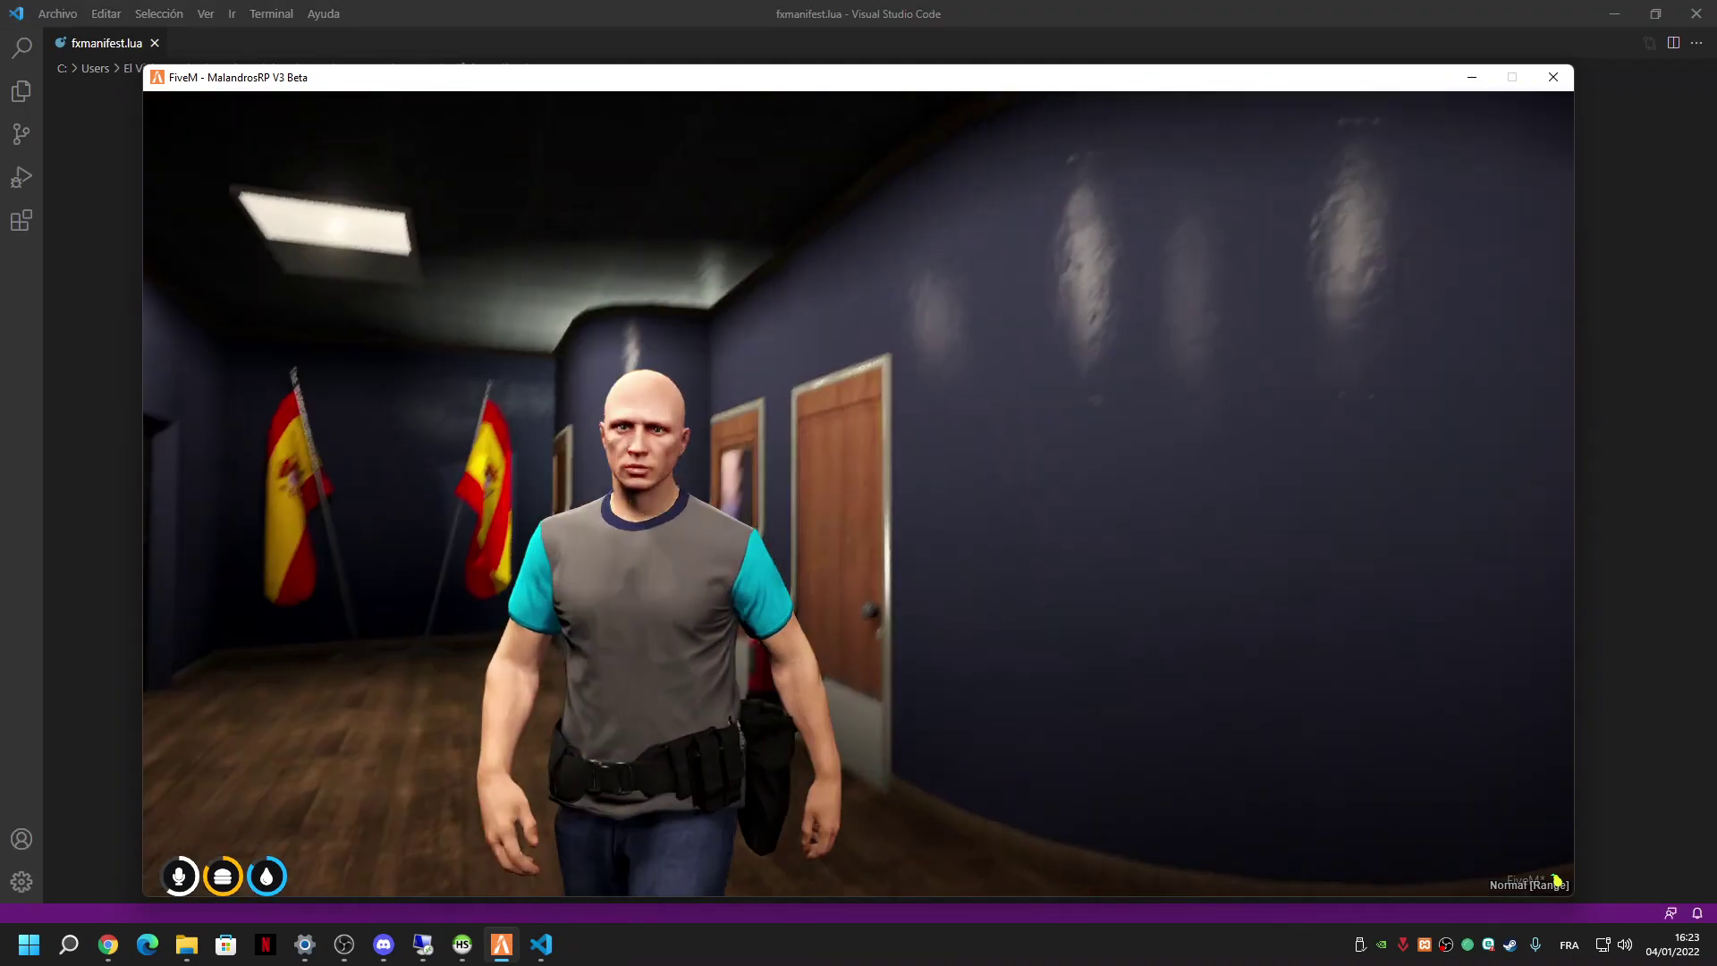
key(w)
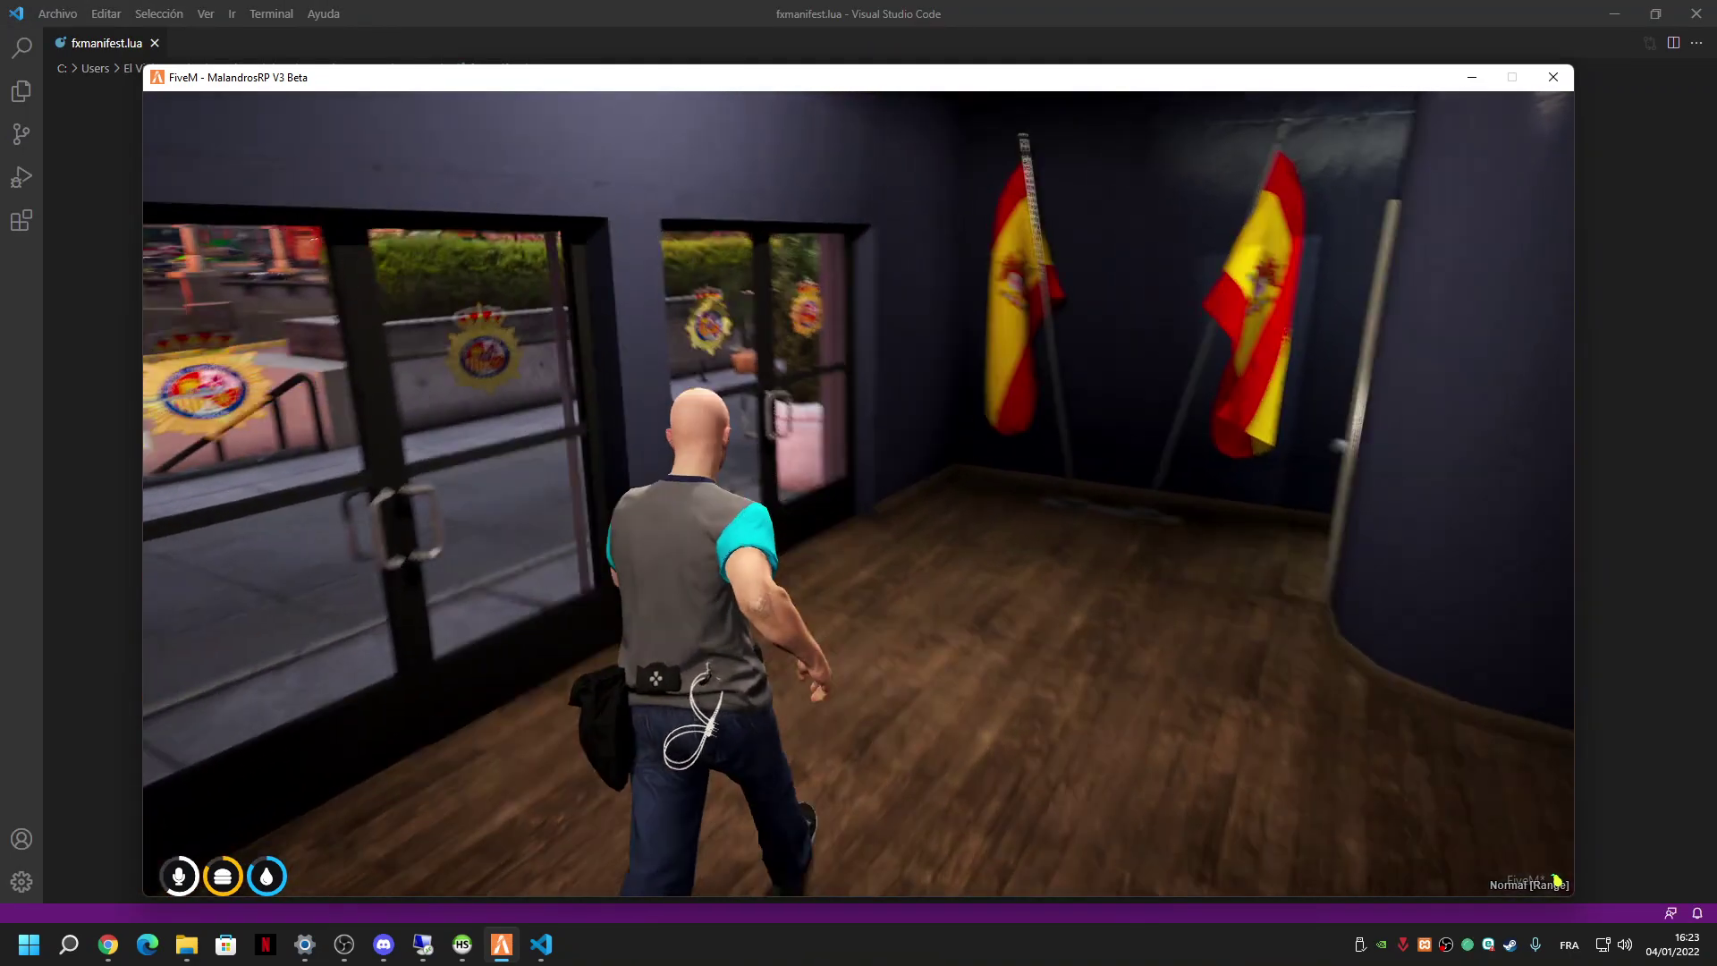
key(w)
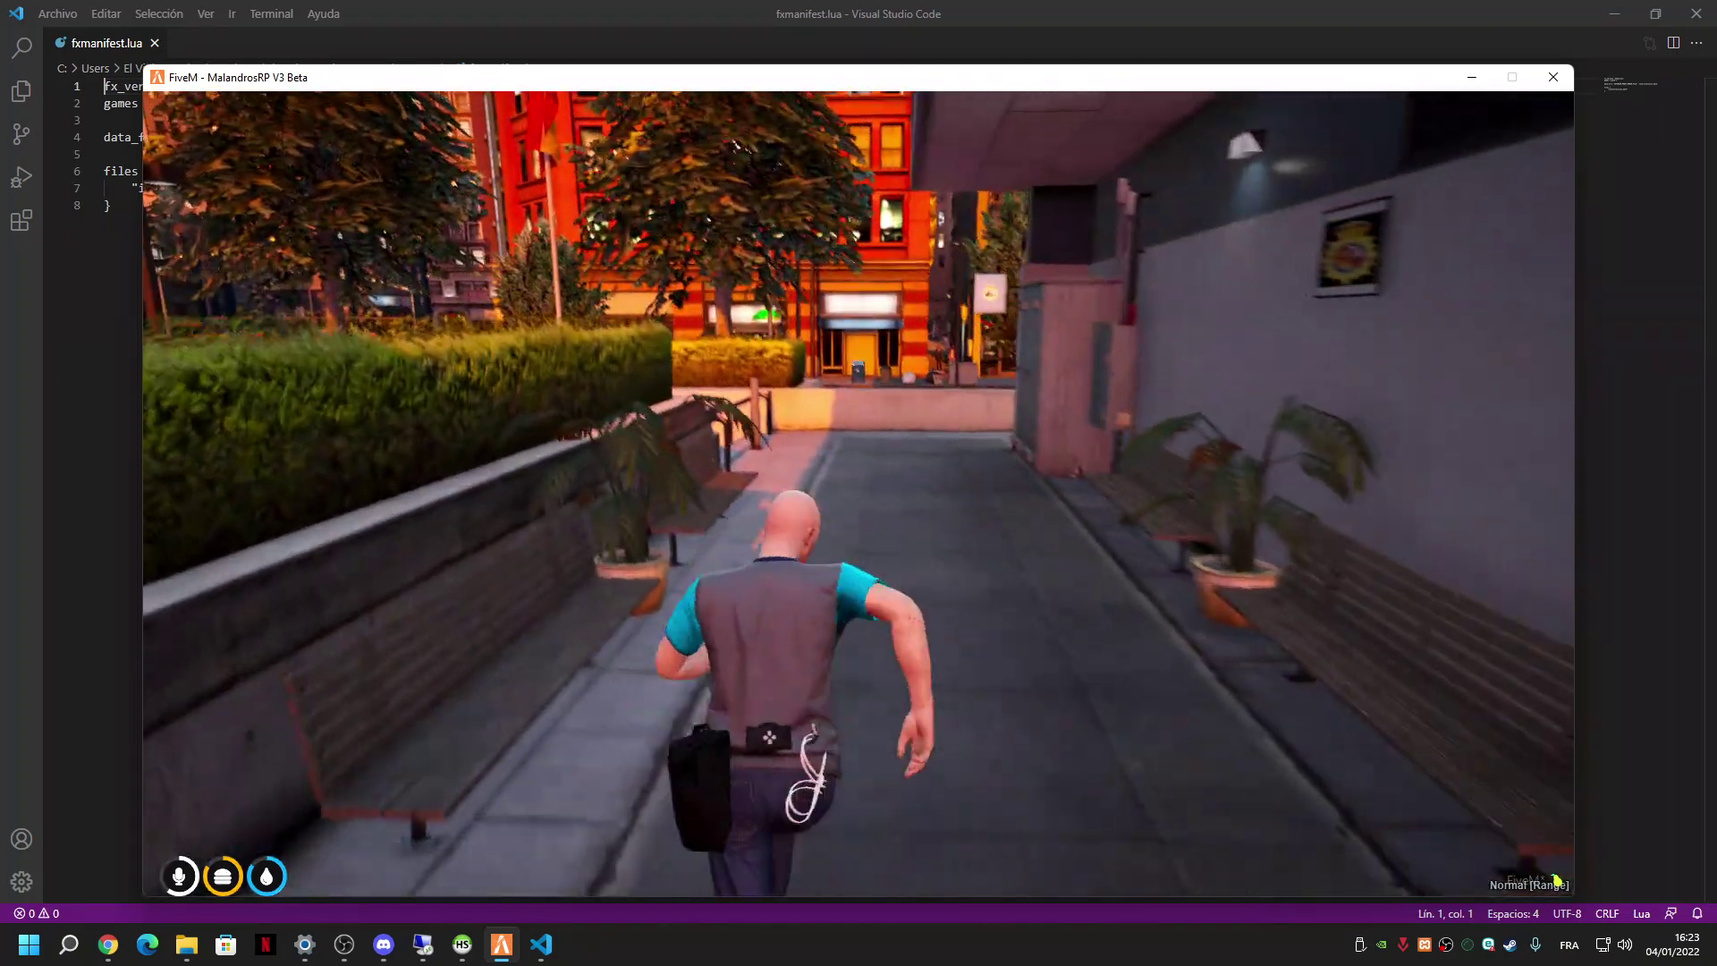
key(w)
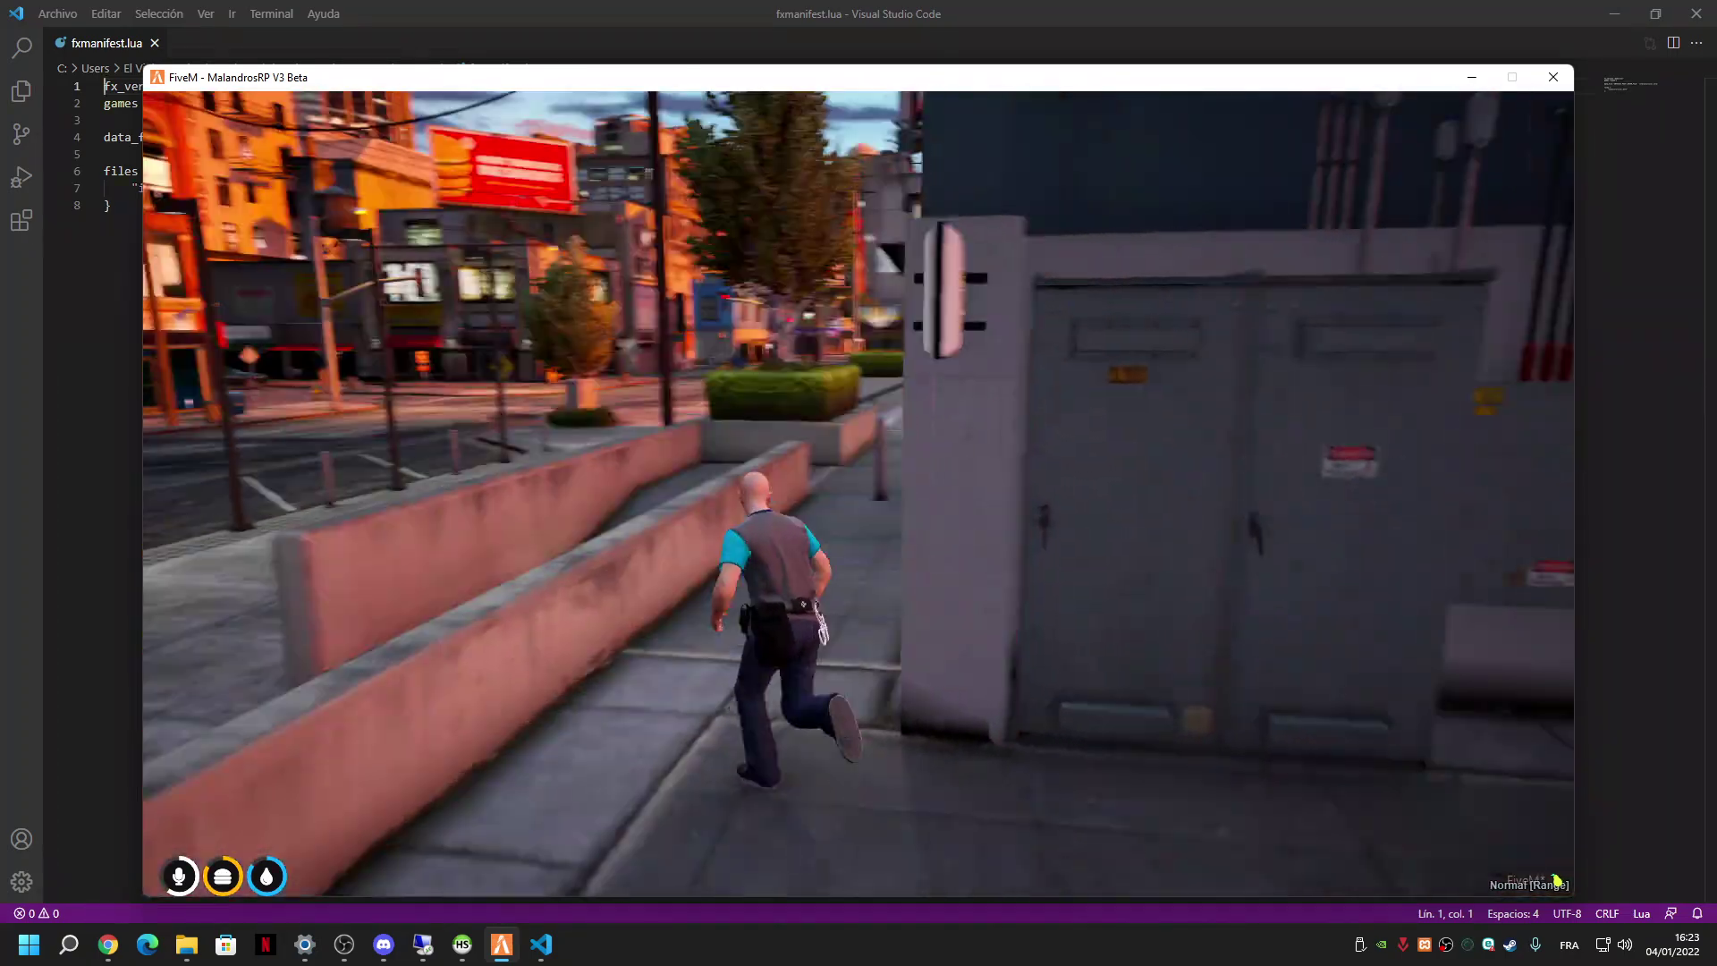
key(w)
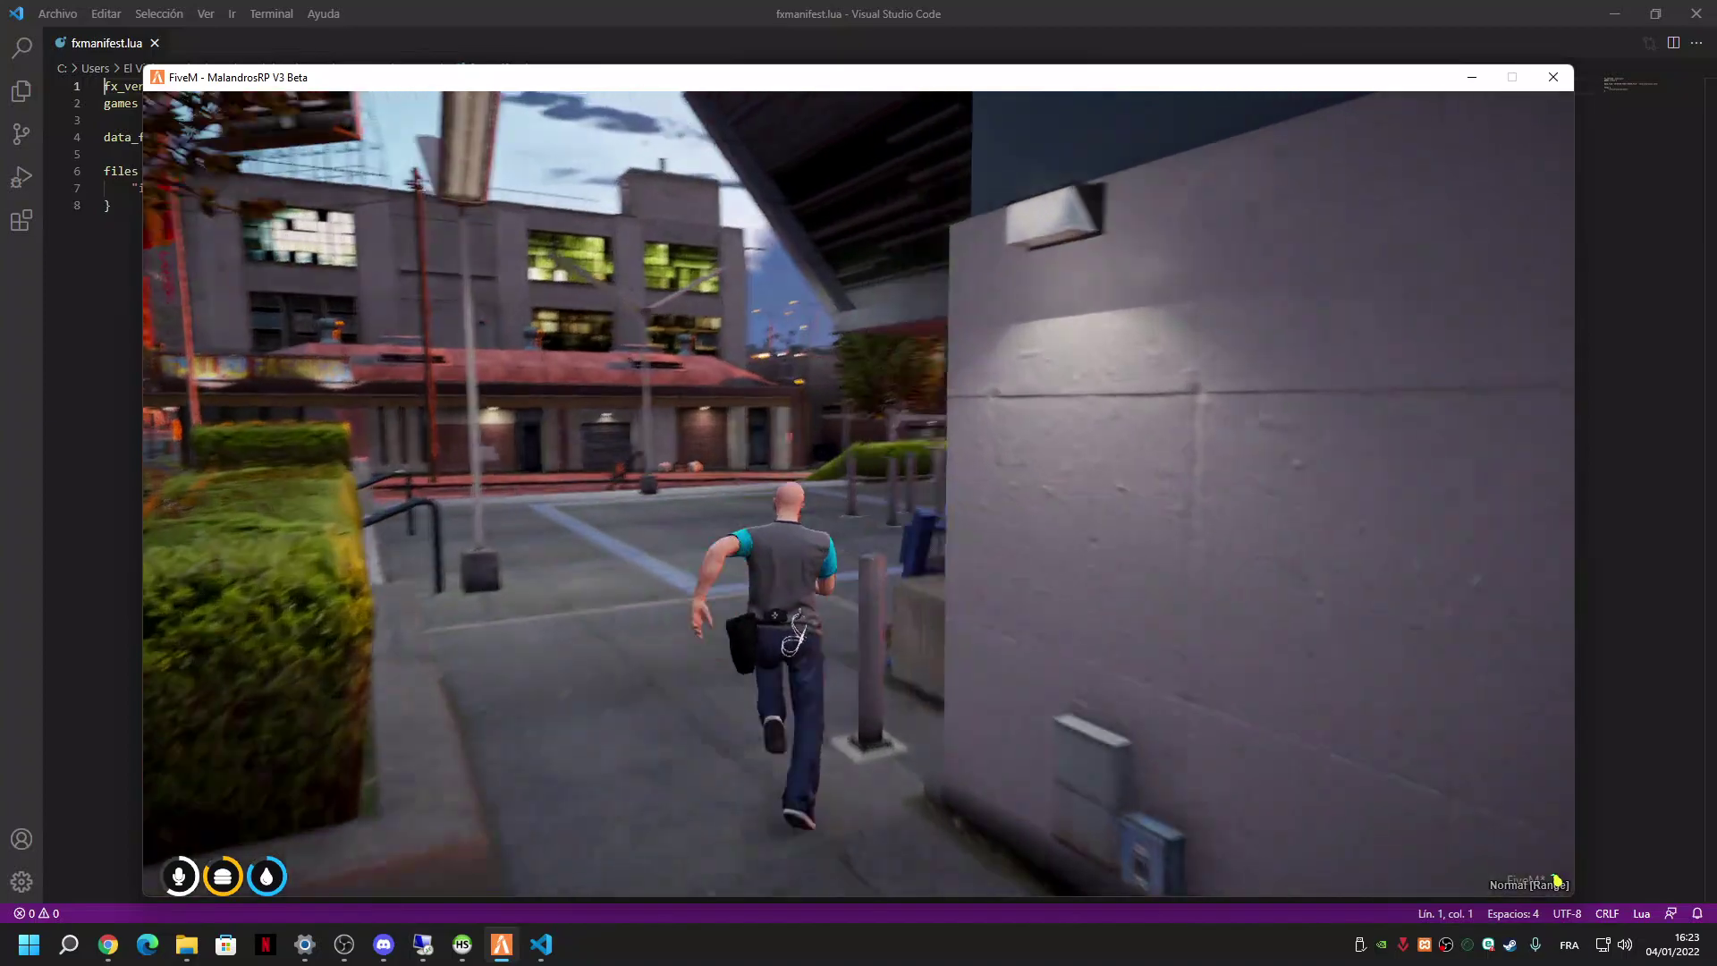
key(w)
Quit the running FiveM game with the console command quit.
key(F8)
text(quit)
key(Return)
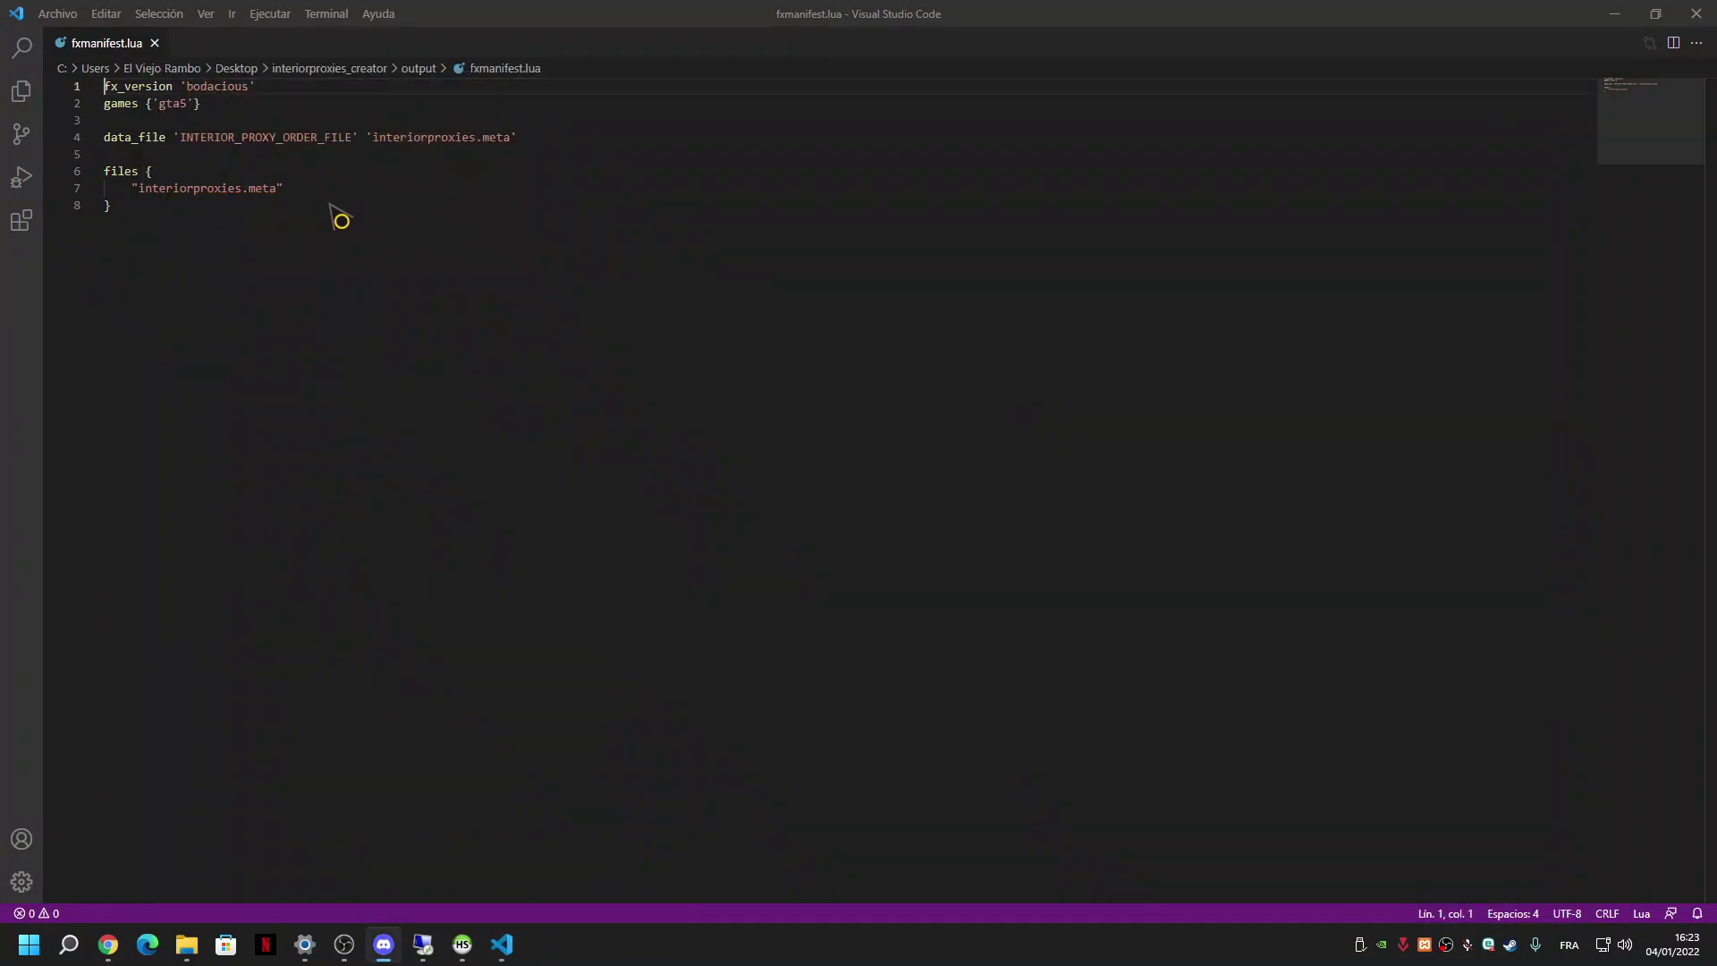
Copy the data_file line and the files block from fxmanifest.lua, minimise the editor and close the output folder.
drag(167, 226, 152, 148)
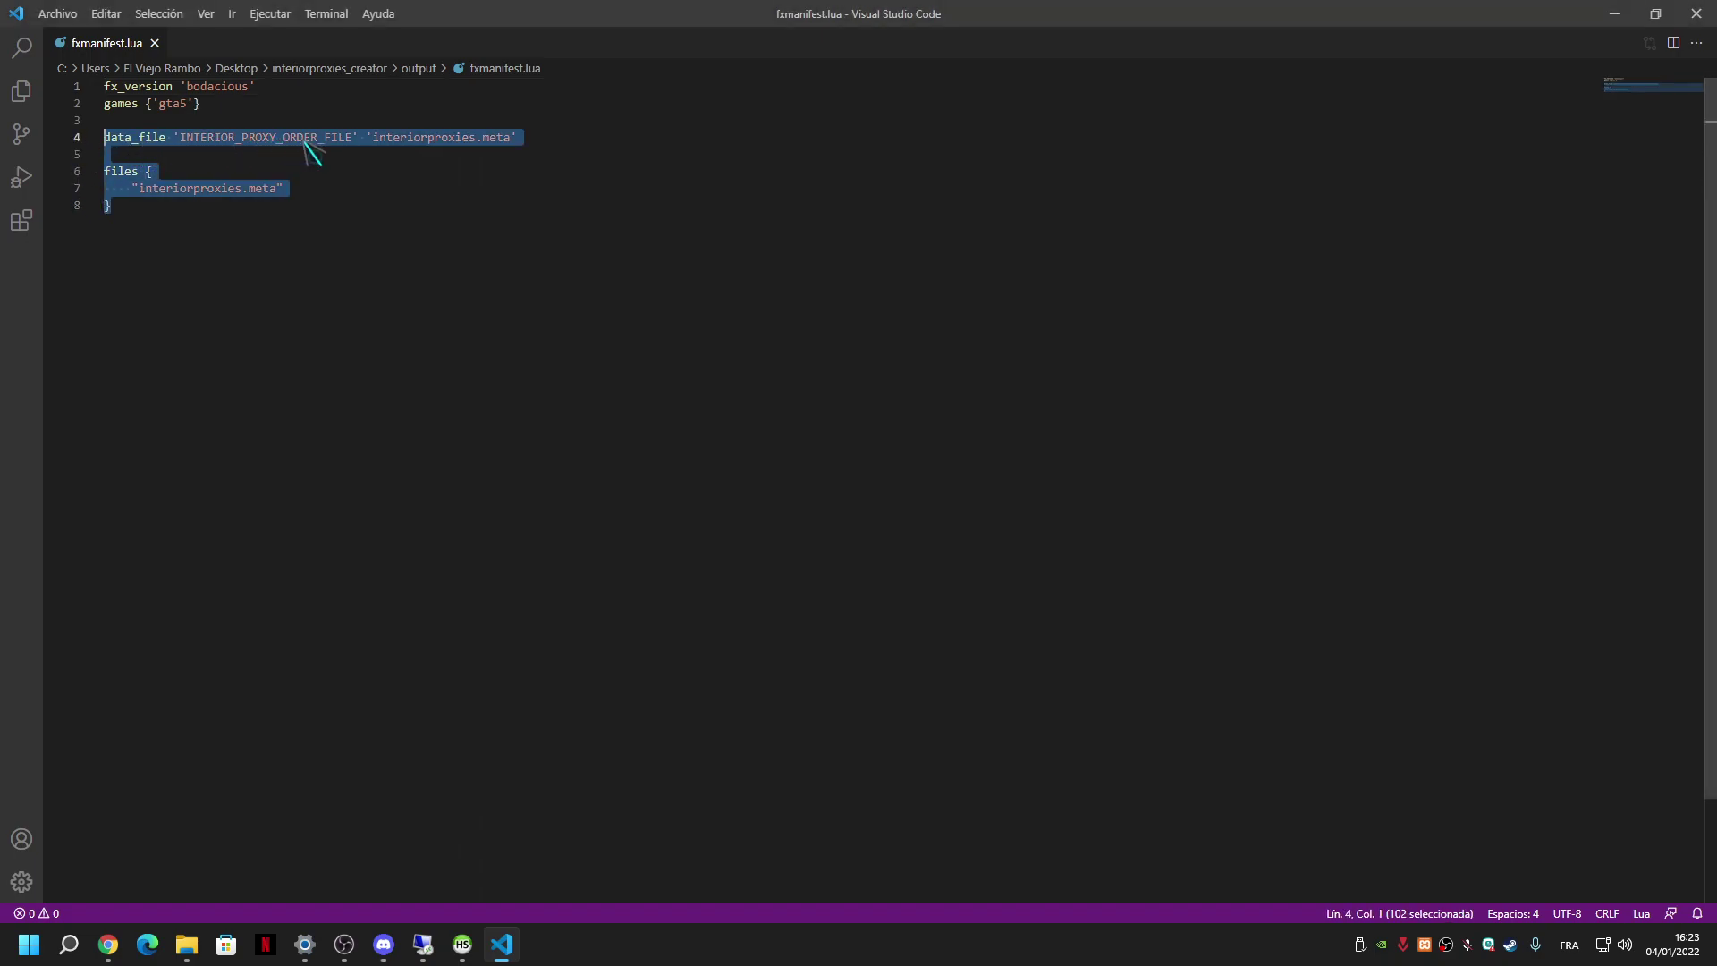
drag(148, 214, 70, 156)
key(ctrl+c)
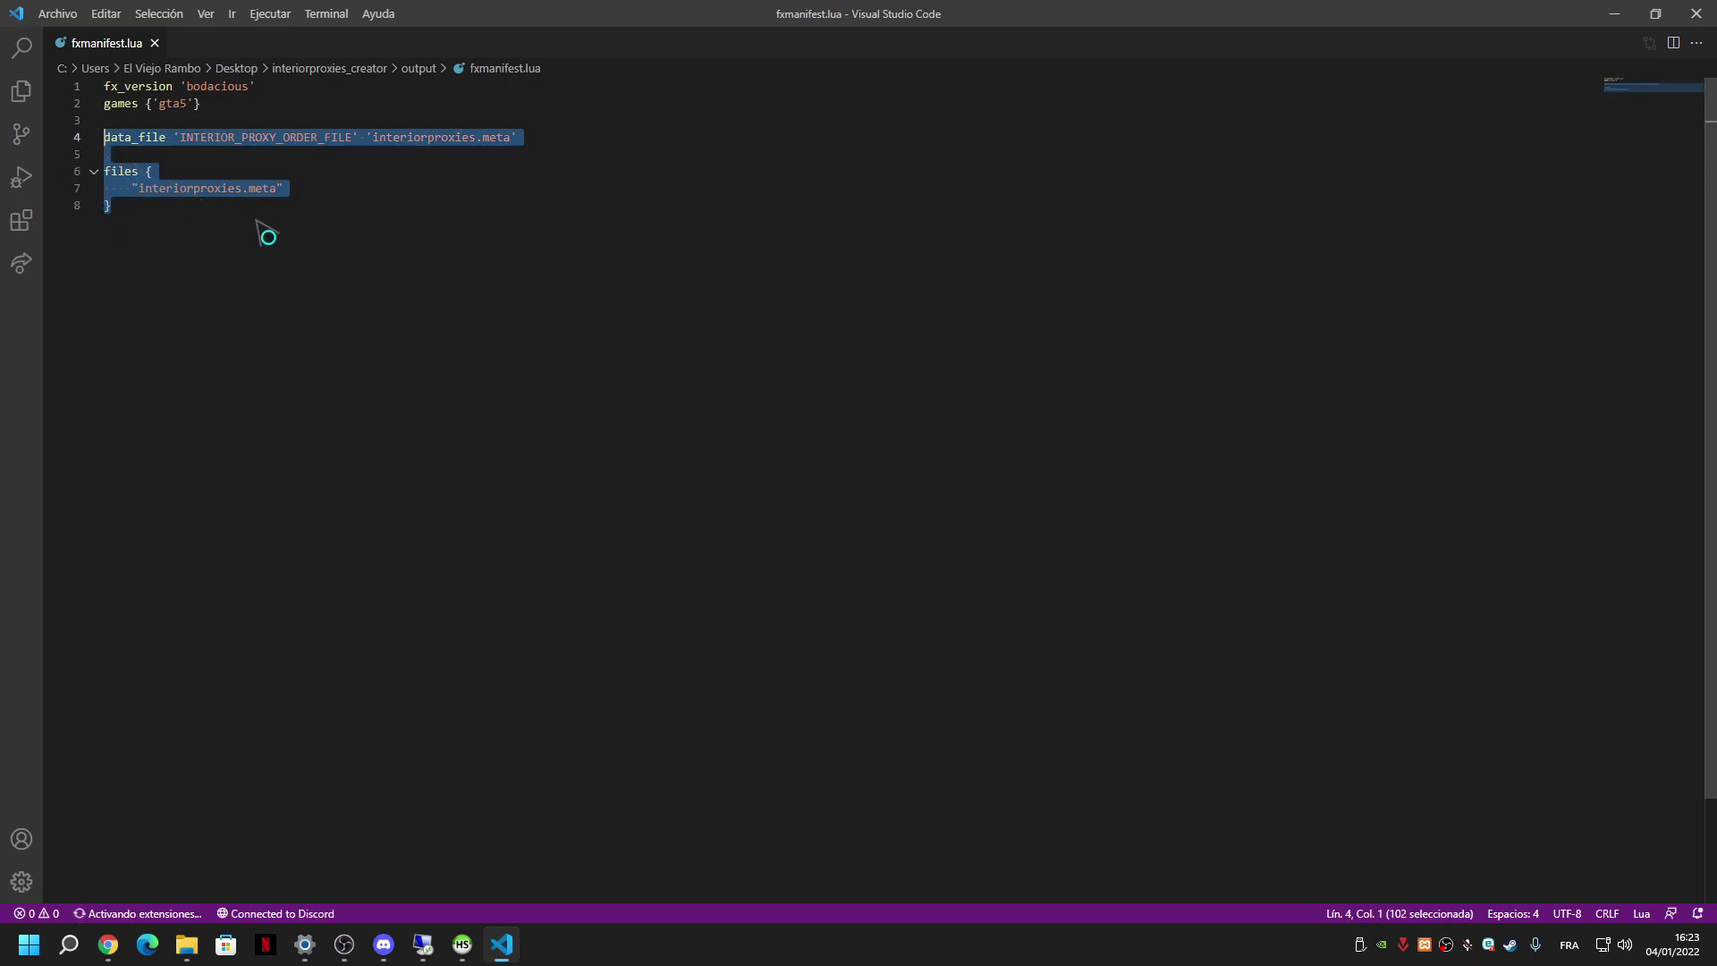
click(1617, 13)
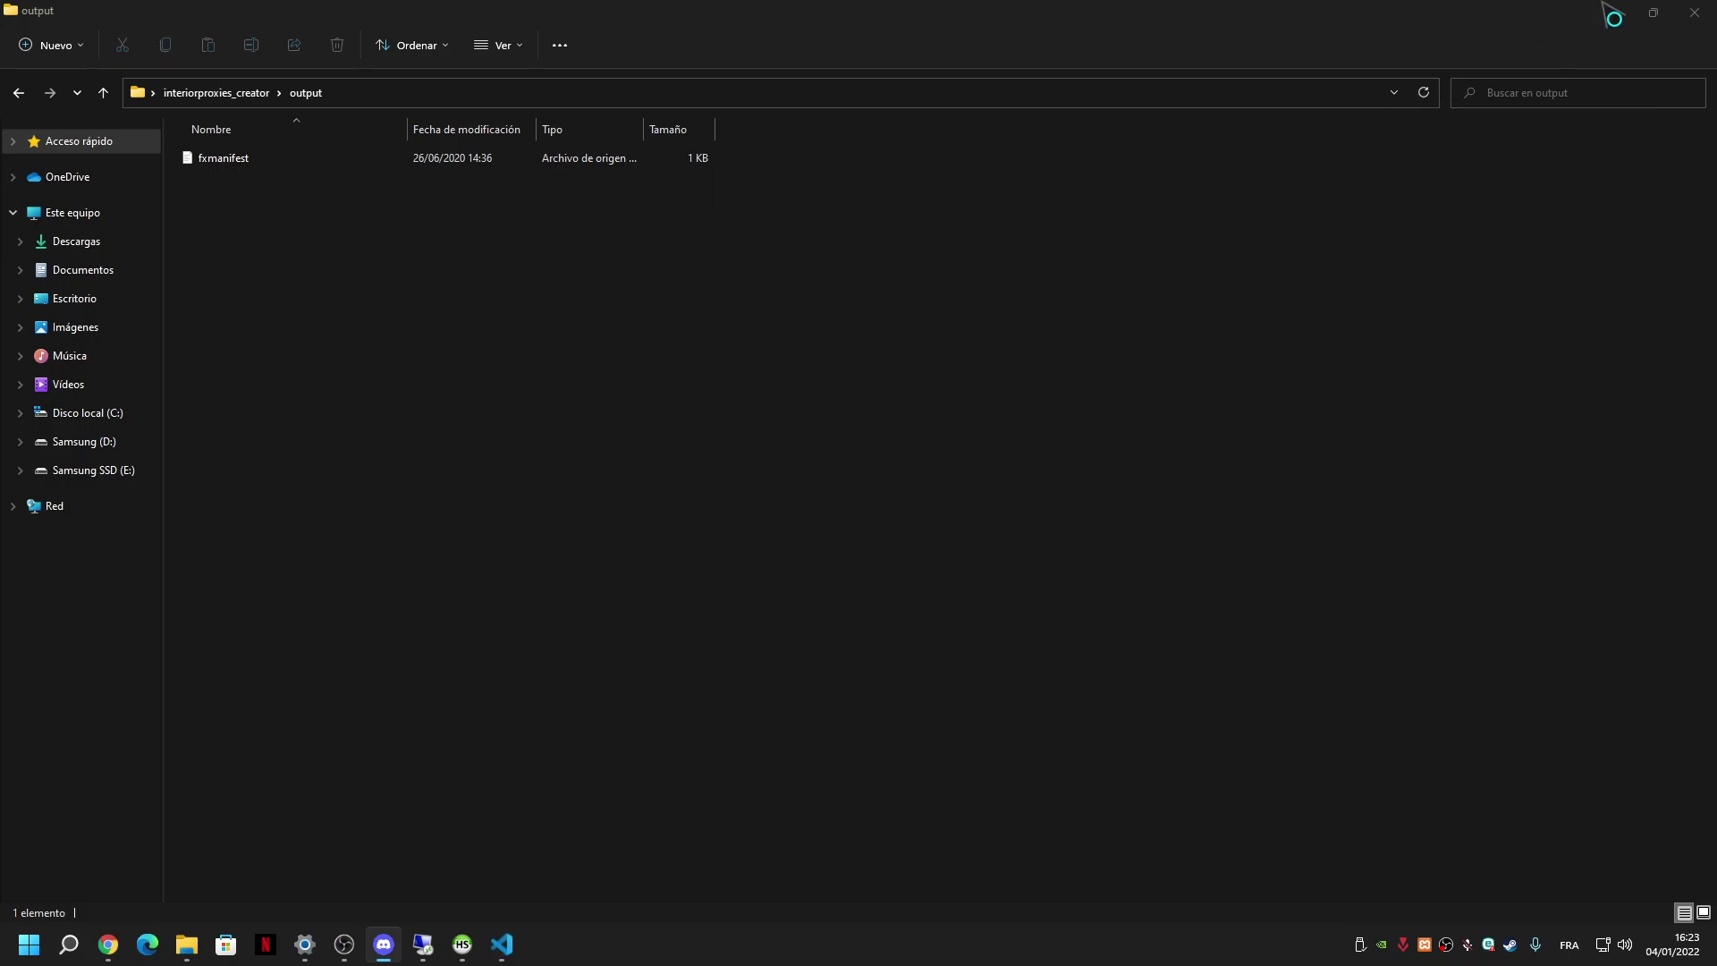
click(1688, 16)
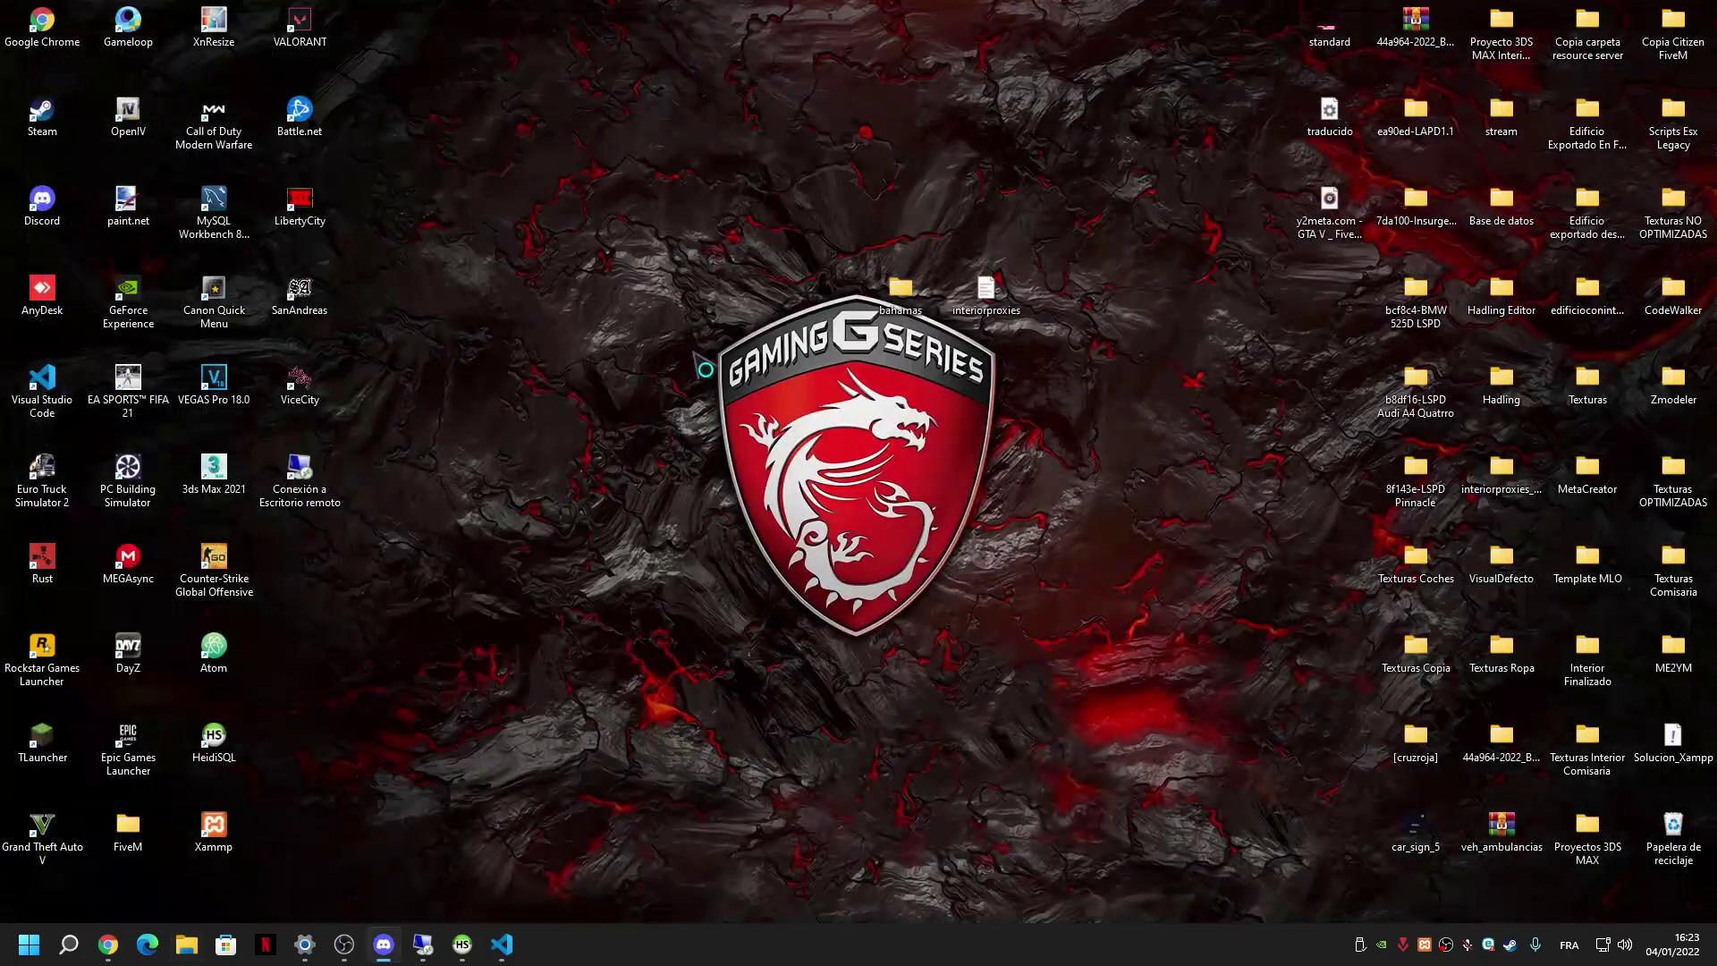
Try pasting the copied block into the __resource.lua file of the bahamas folder, and close the file without saving.
double_click(915, 299)
double_click(215, 186)
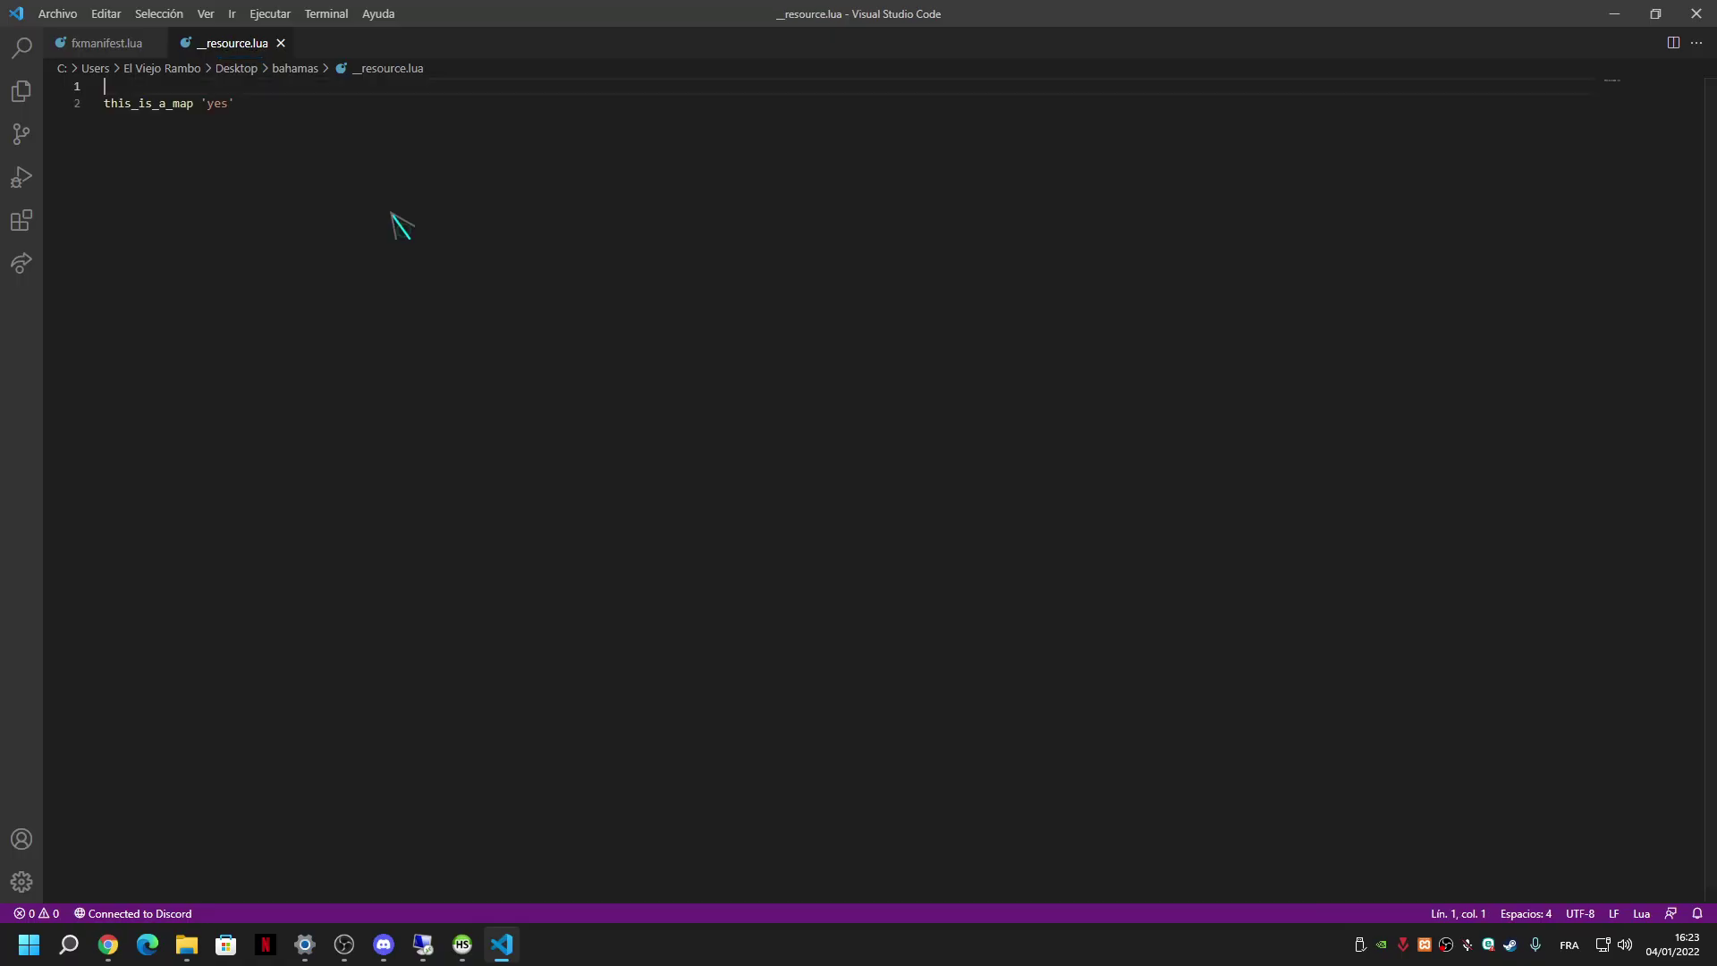
click(254, 163)
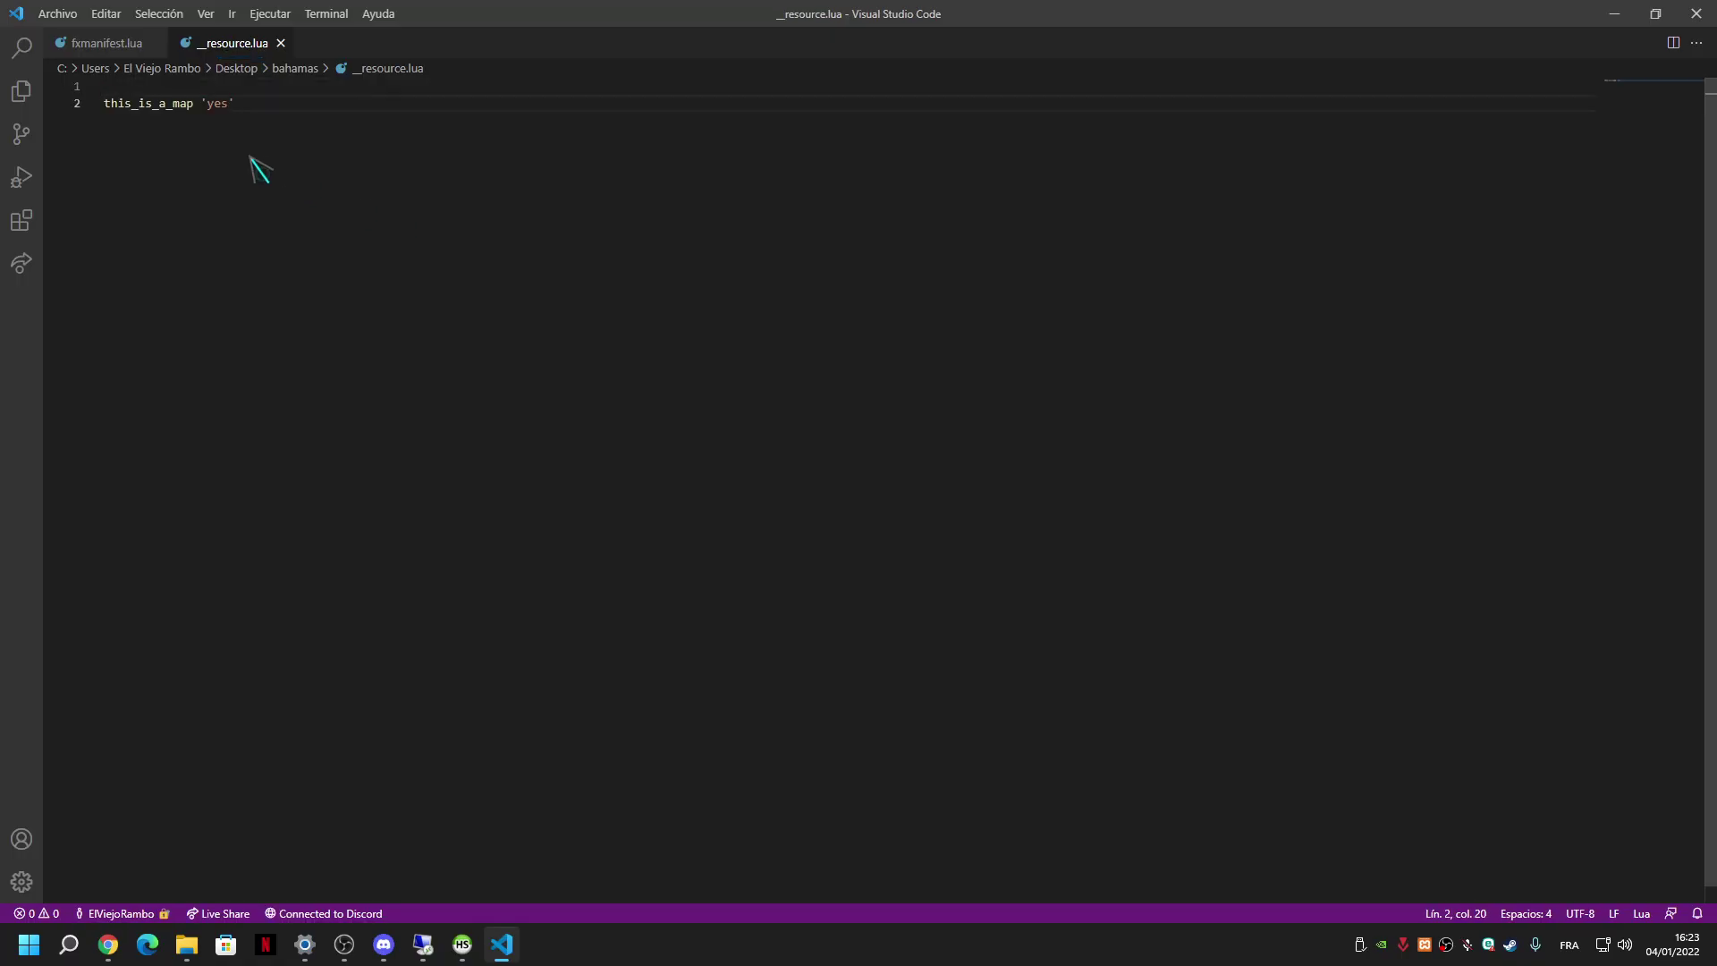
key(ctrl+v)
click(280, 43)
click(880, 489)
click(1614, 14)
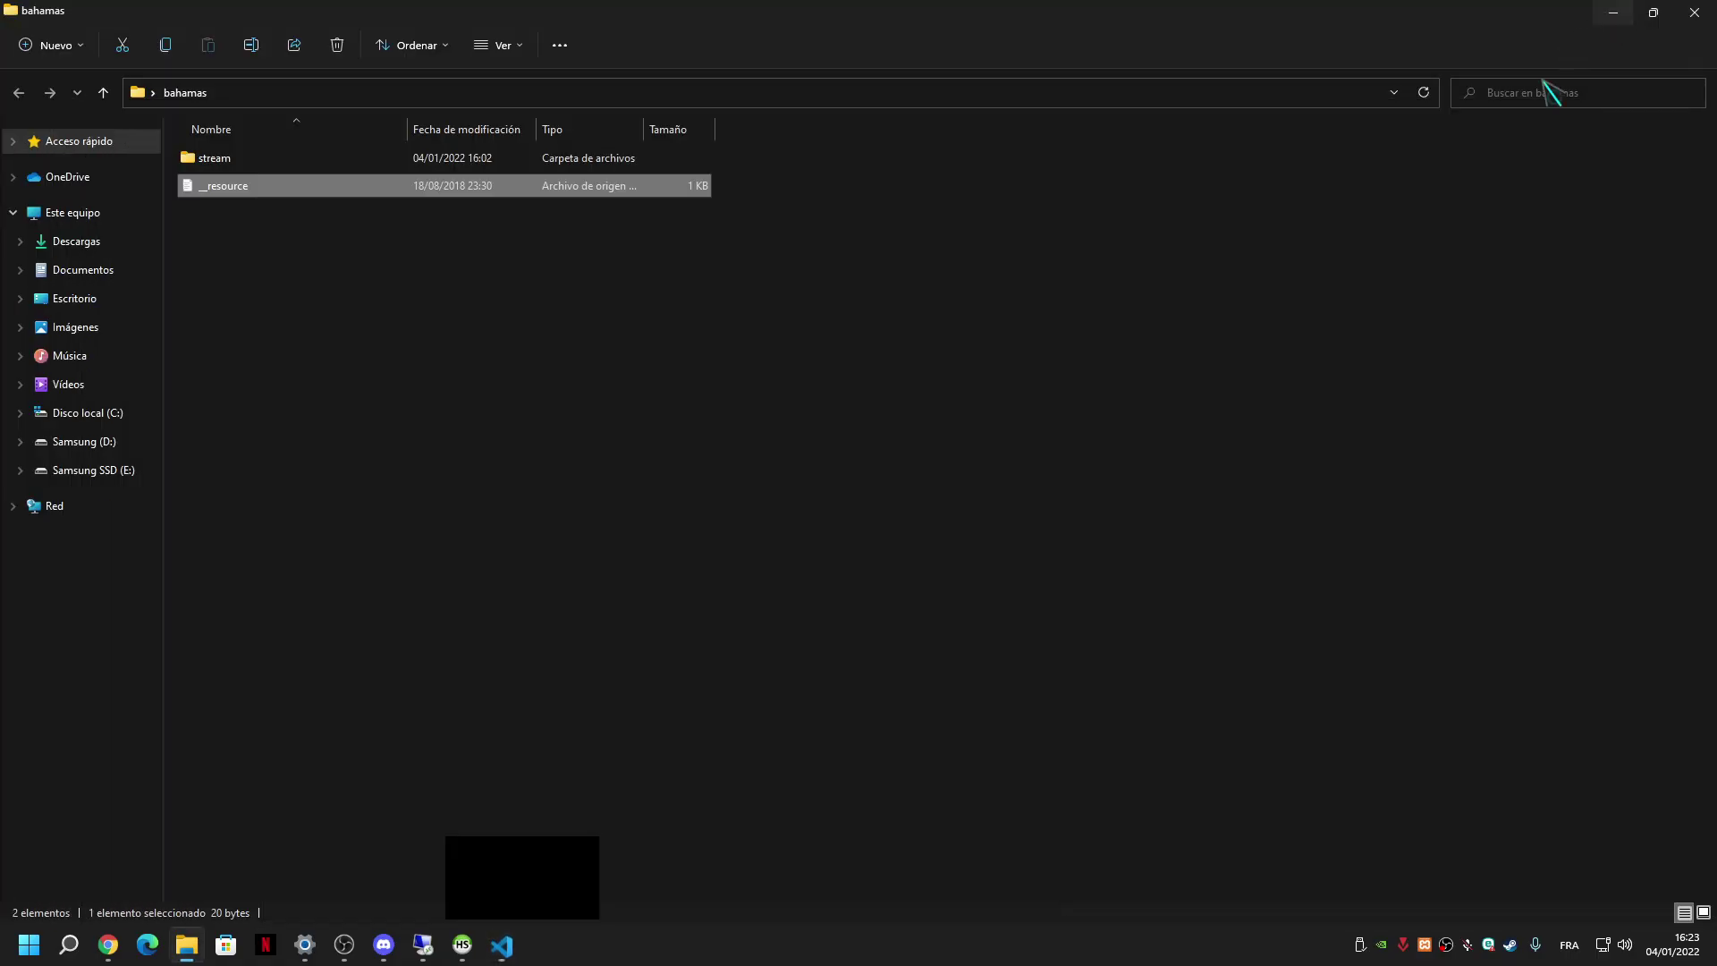
click(1696, 13)
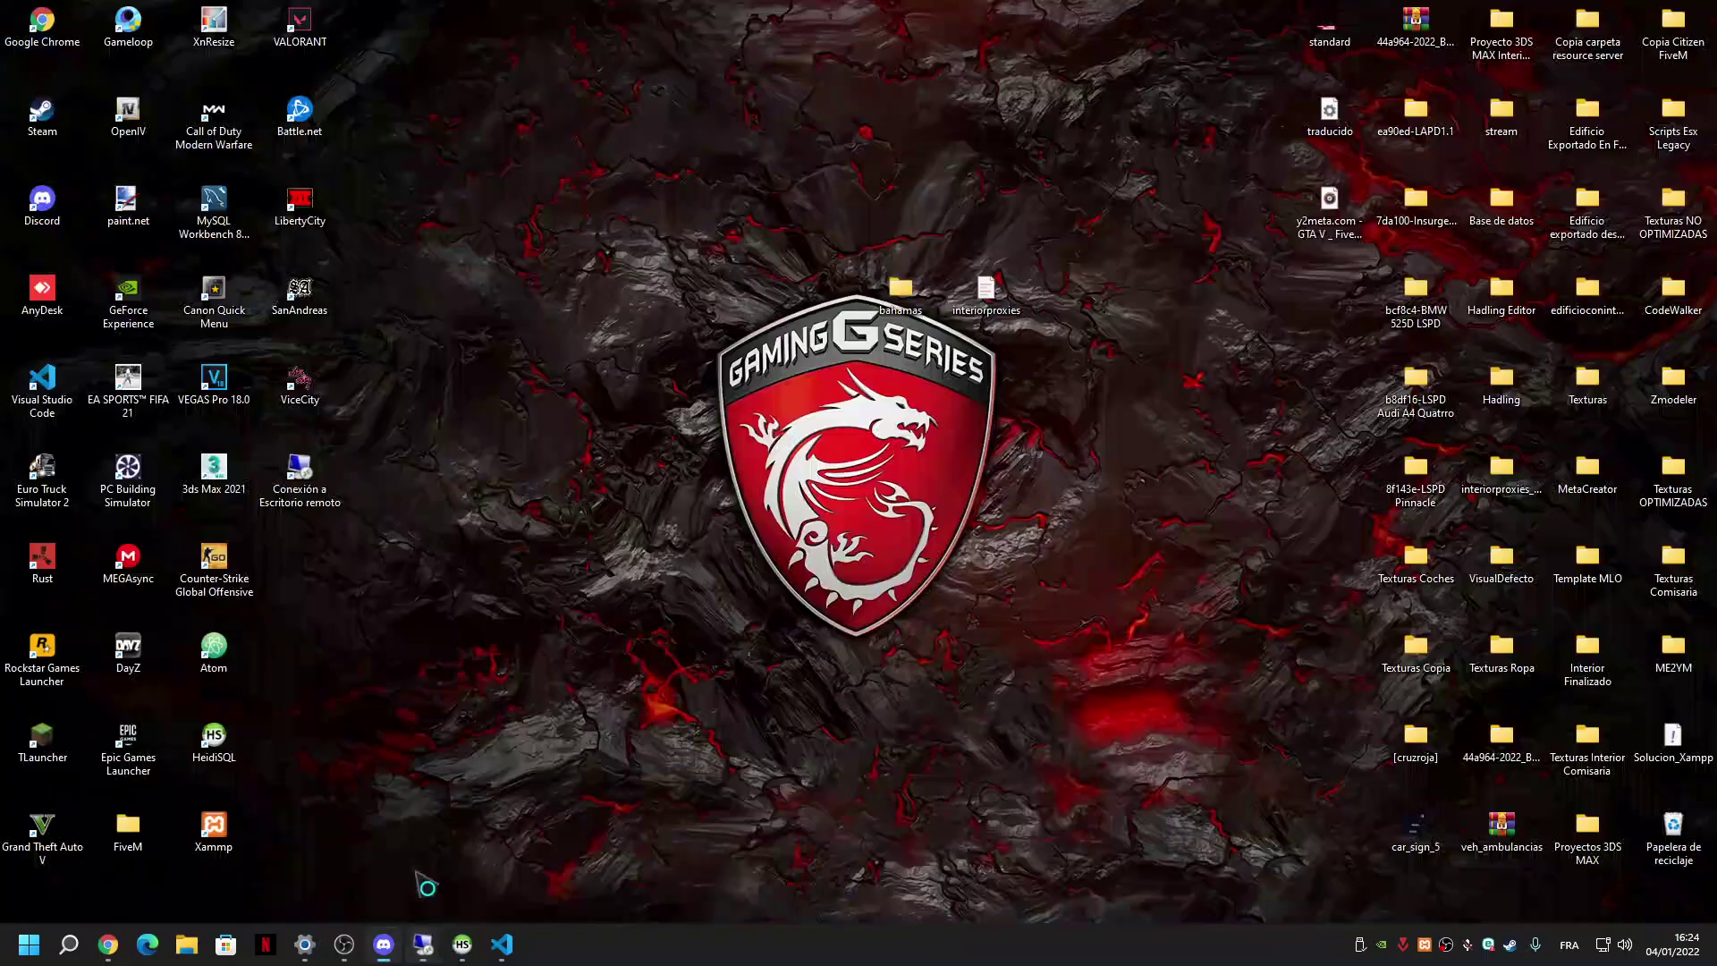
Switch to the remote desktop session and open the folder MalandrosRP\server-data\resources\[Mapeados]\Mapeados on drive C.
click(423, 944)
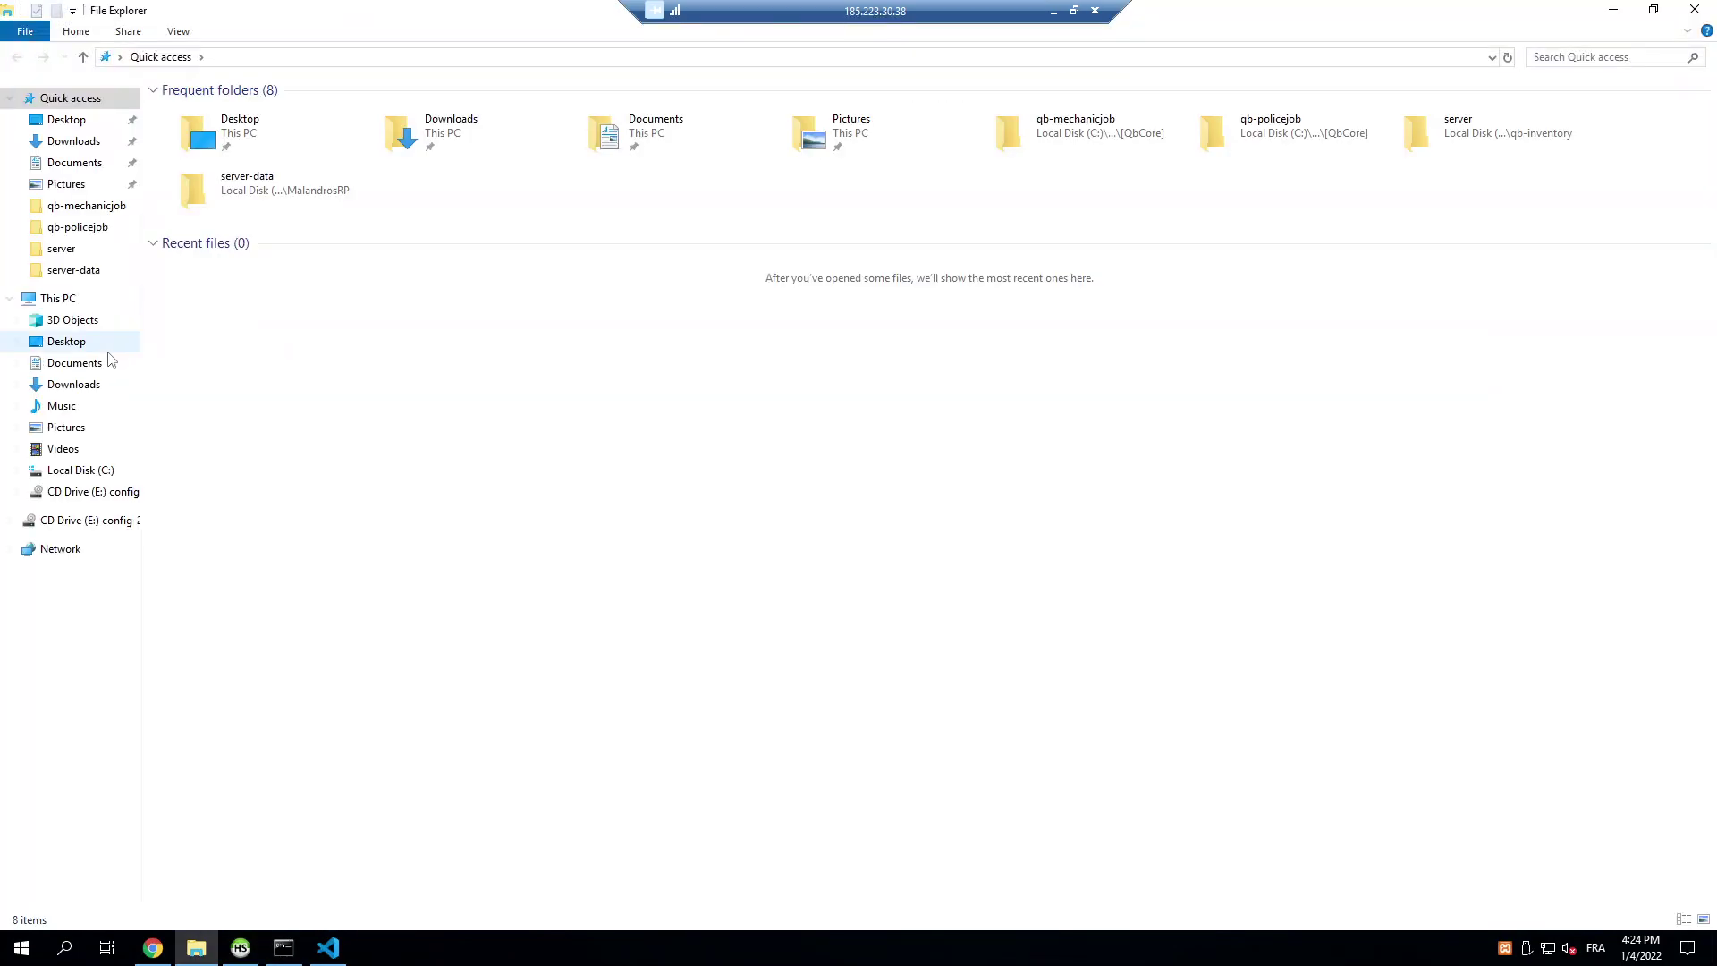
click(80, 470)
click(209, 114)
double_click(208, 118)
double_click(203, 131)
double_click(202, 132)
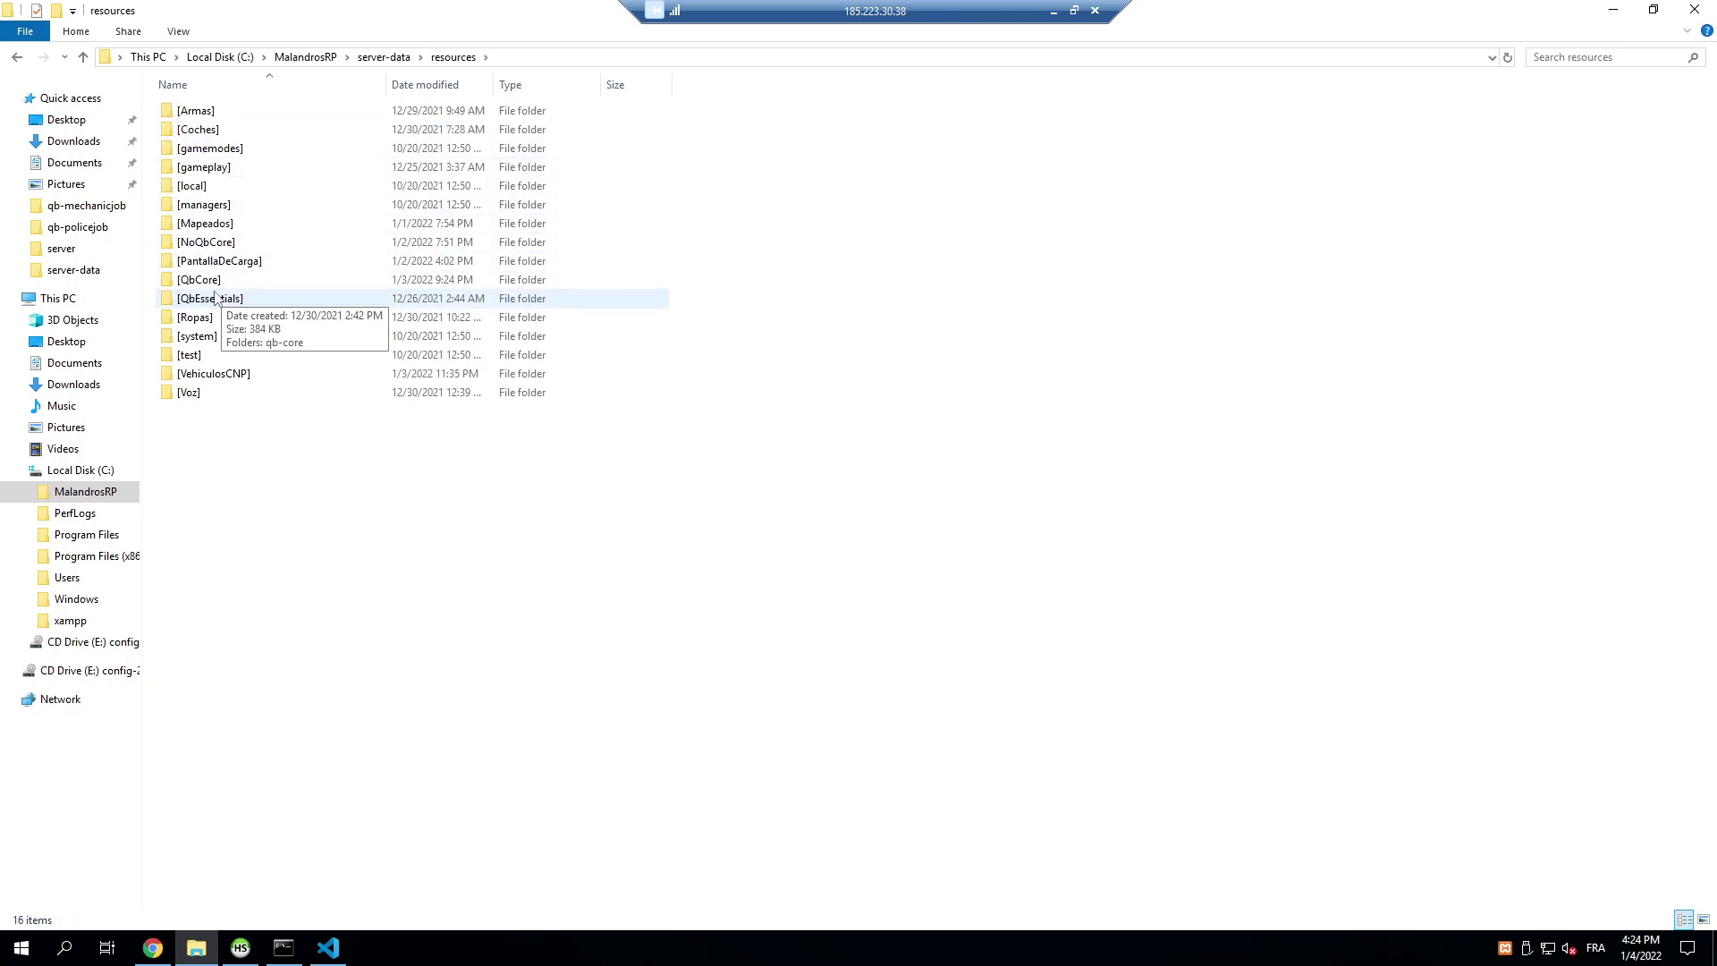
double_click(207, 222)
double_click(204, 131)
click(208, 133)
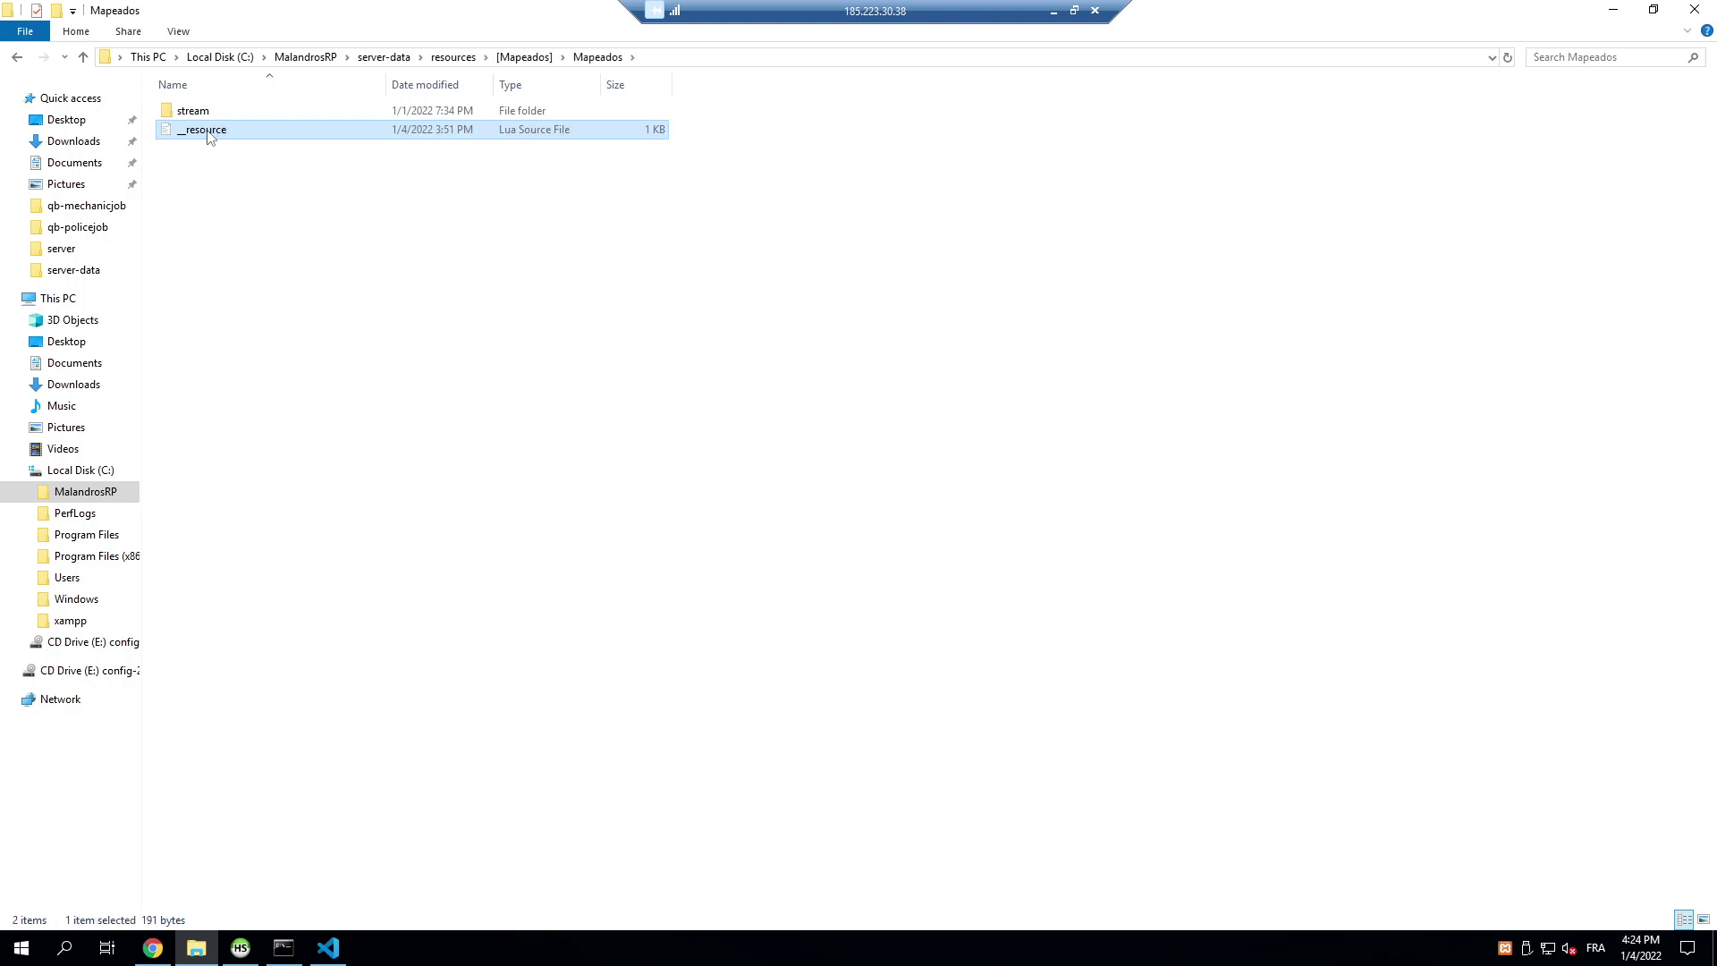
Add the copied interiorproxies.meta block at the end of __resource.lua under the comment "-- Comisaria", save and close the file.
double_click(206, 132)
key(ctrl+v)
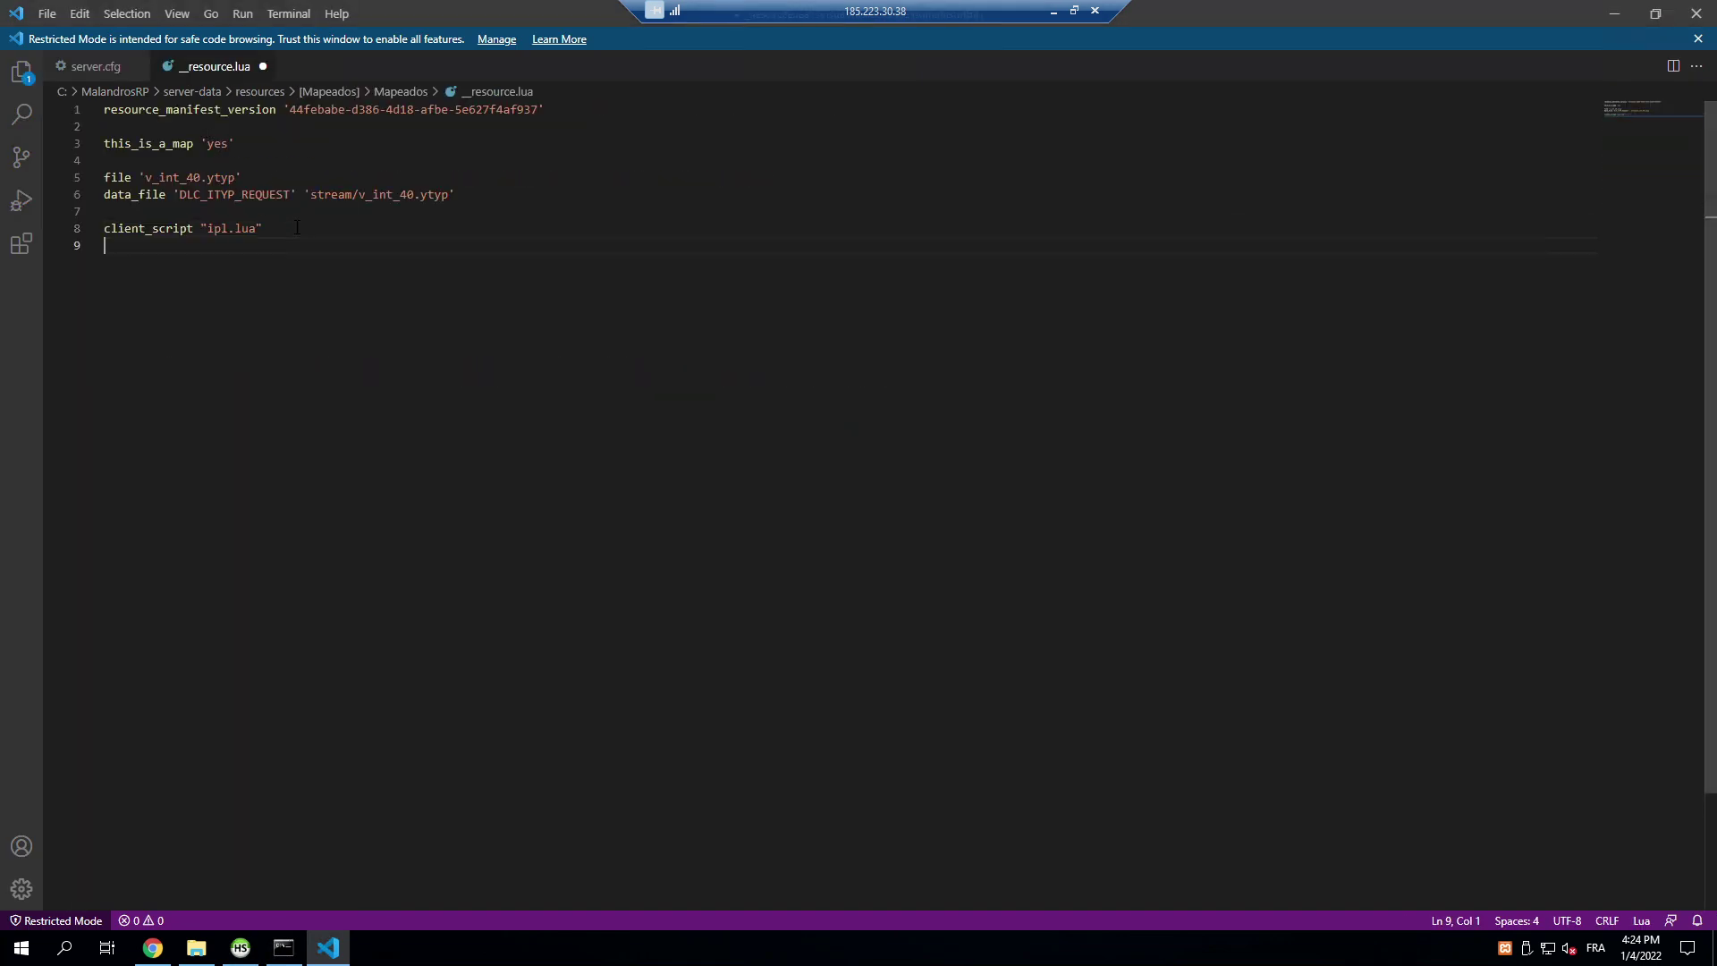
click(297, 228)
key(Return)
key(Return)
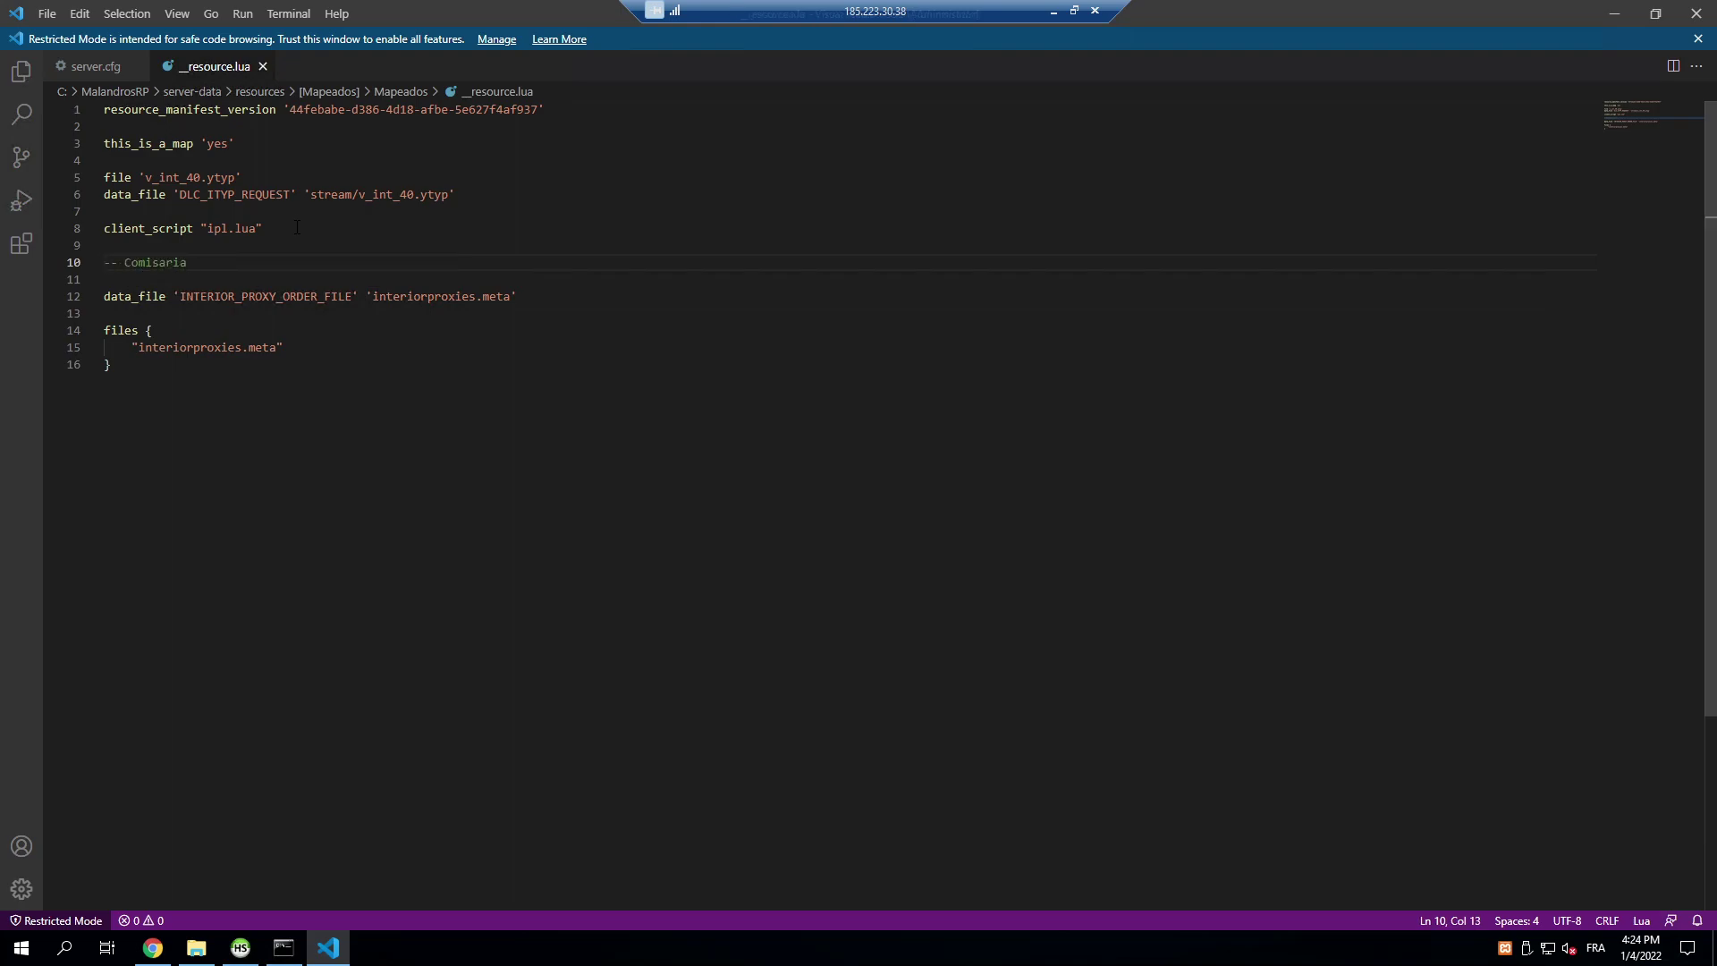
click(263, 66)
click(1614, 14)
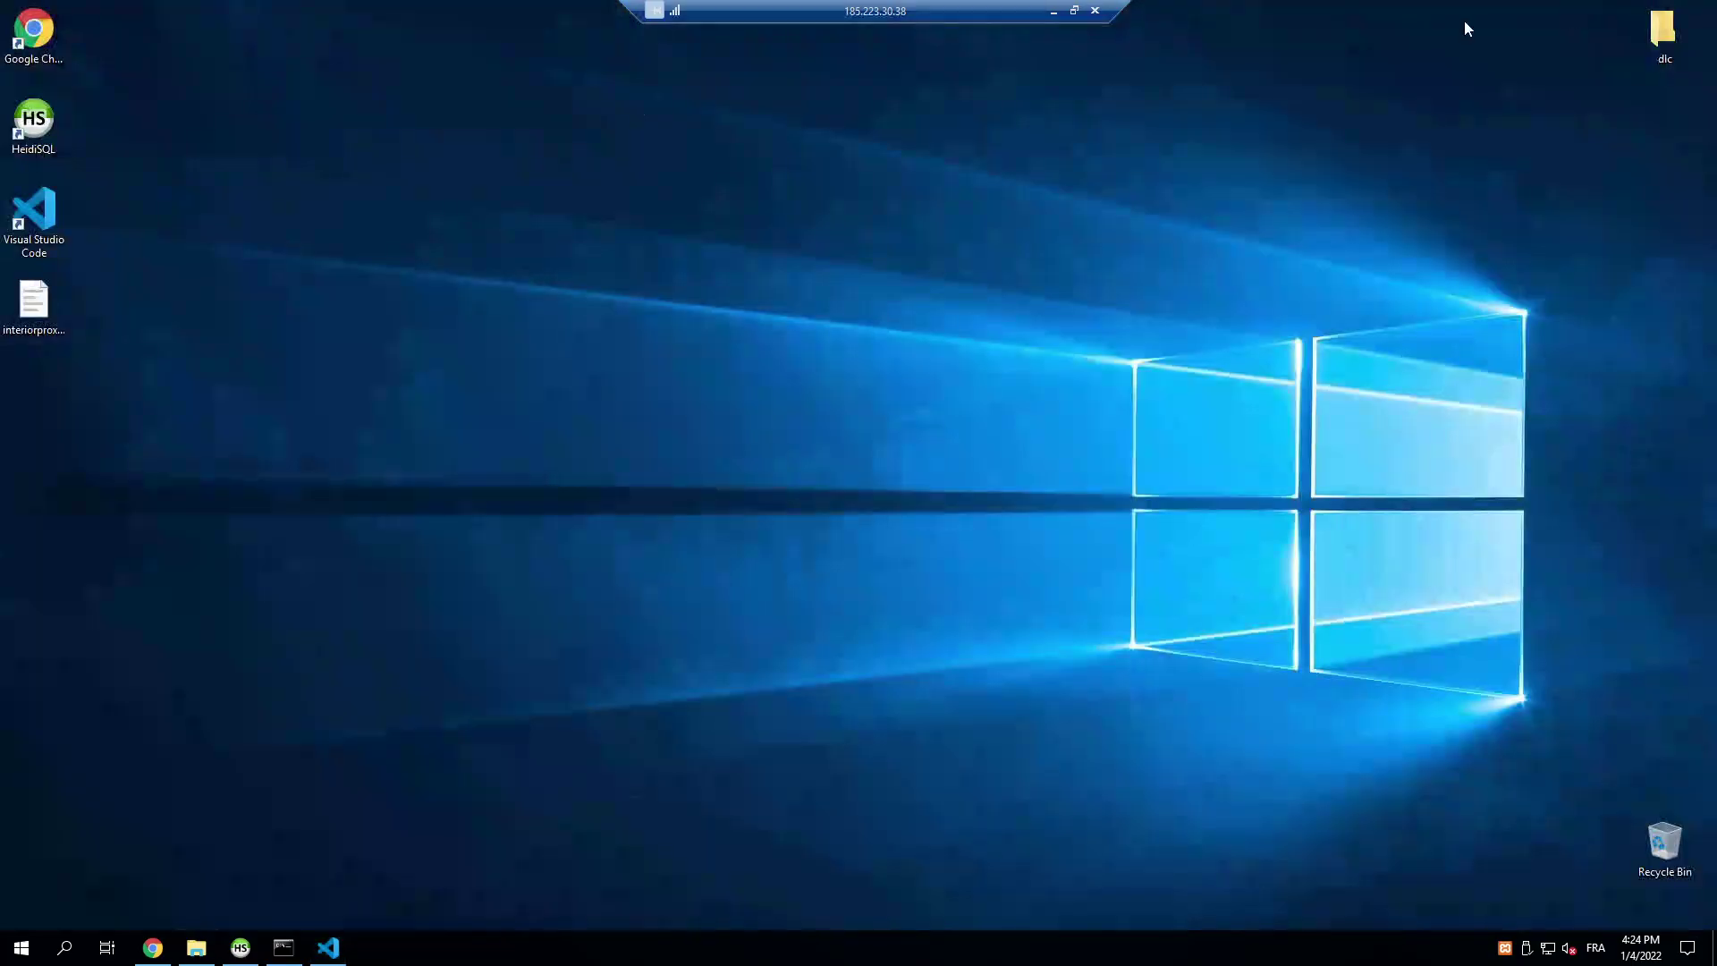
Return to the local desktop, look through the proxy entries in interiorproxies.meta and close the file.
click(1053, 13)
double_click(992, 290)
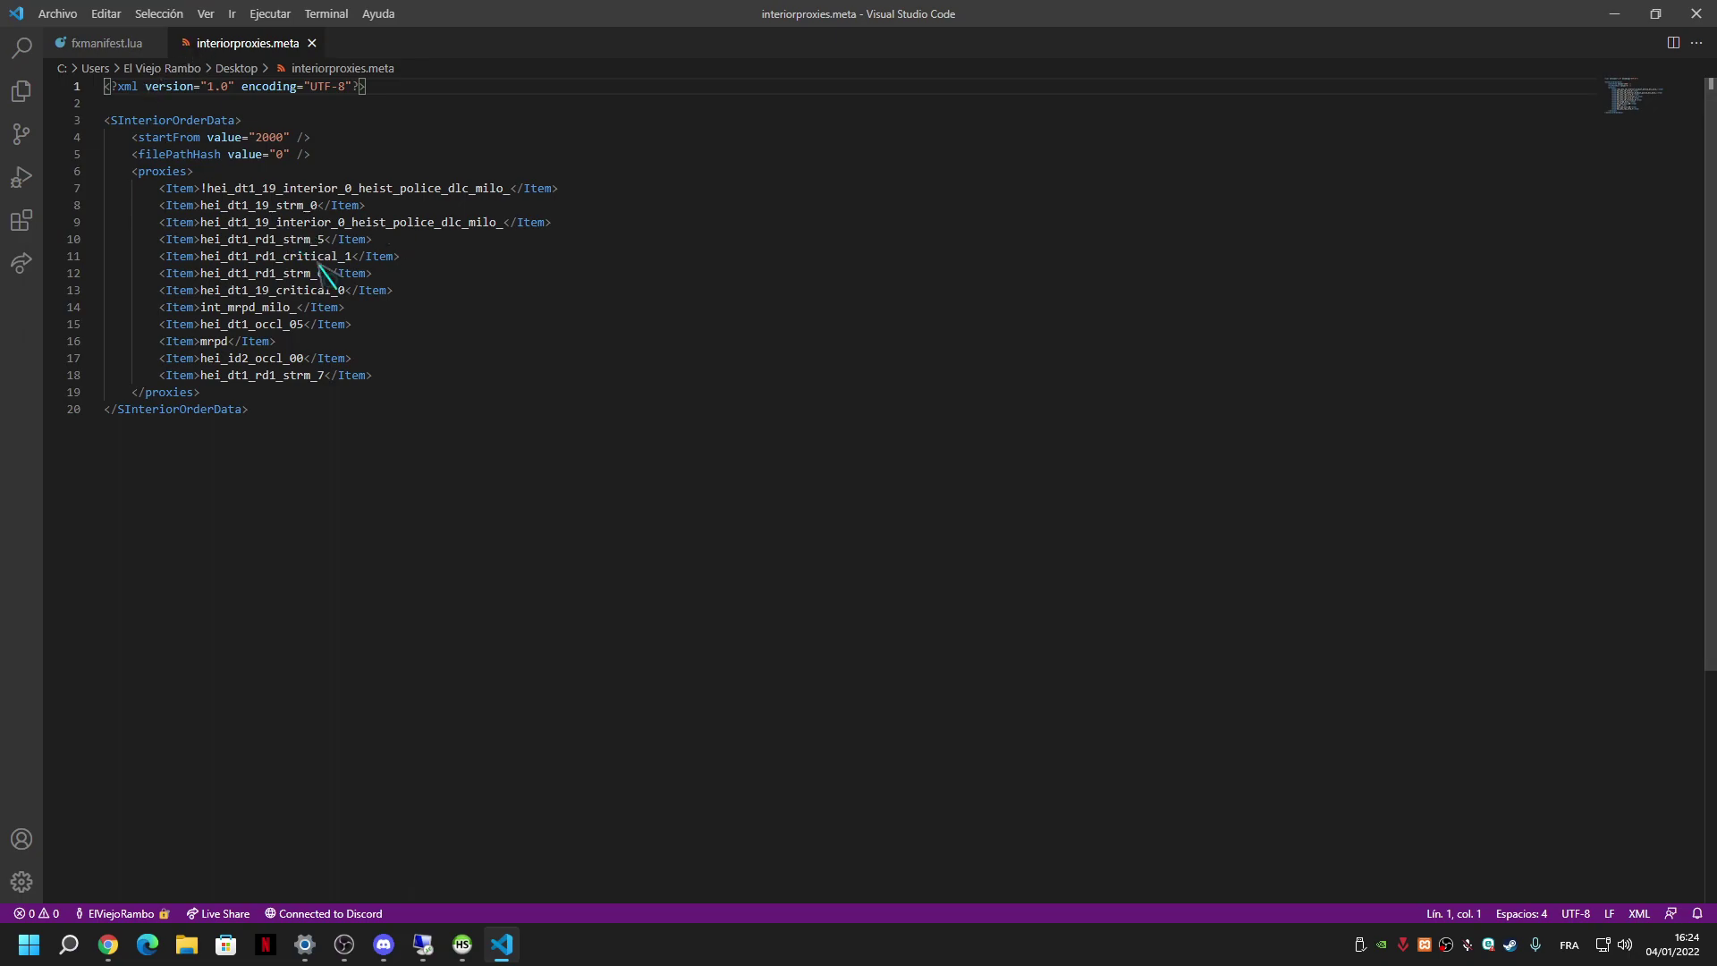
drag(249, 408, 104, 83)
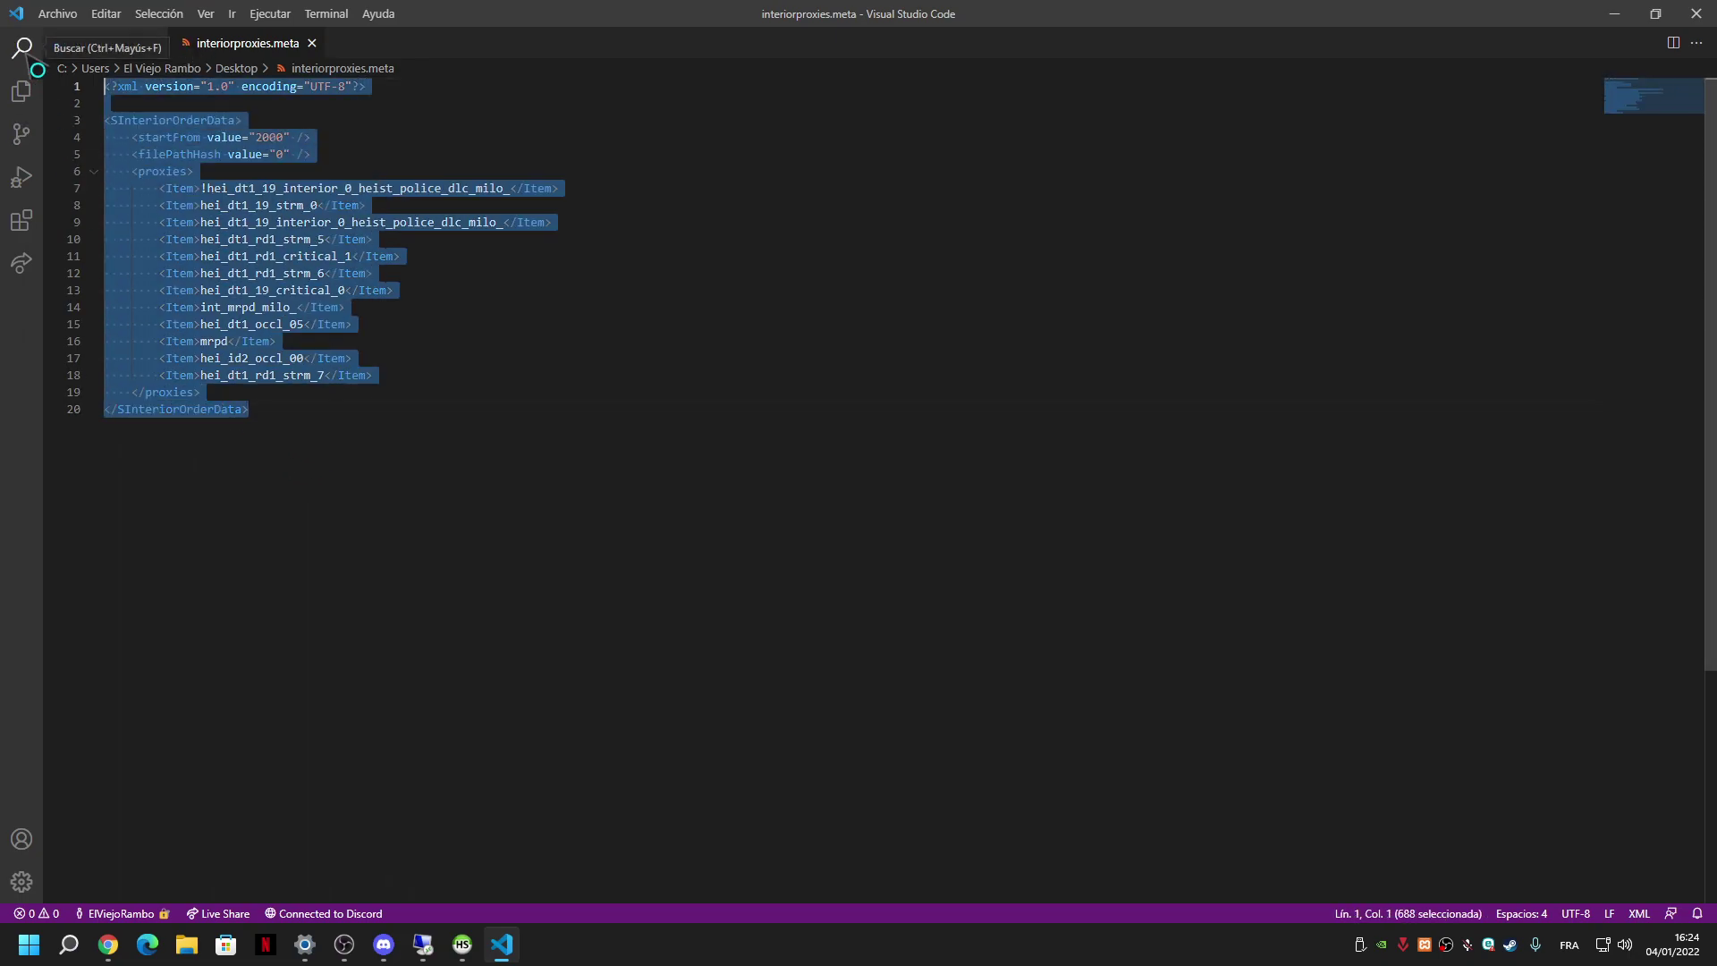
click(312, 43)
click(1614, 14)
right_click(1018, 326)
key(Escape)
click(501, 943)
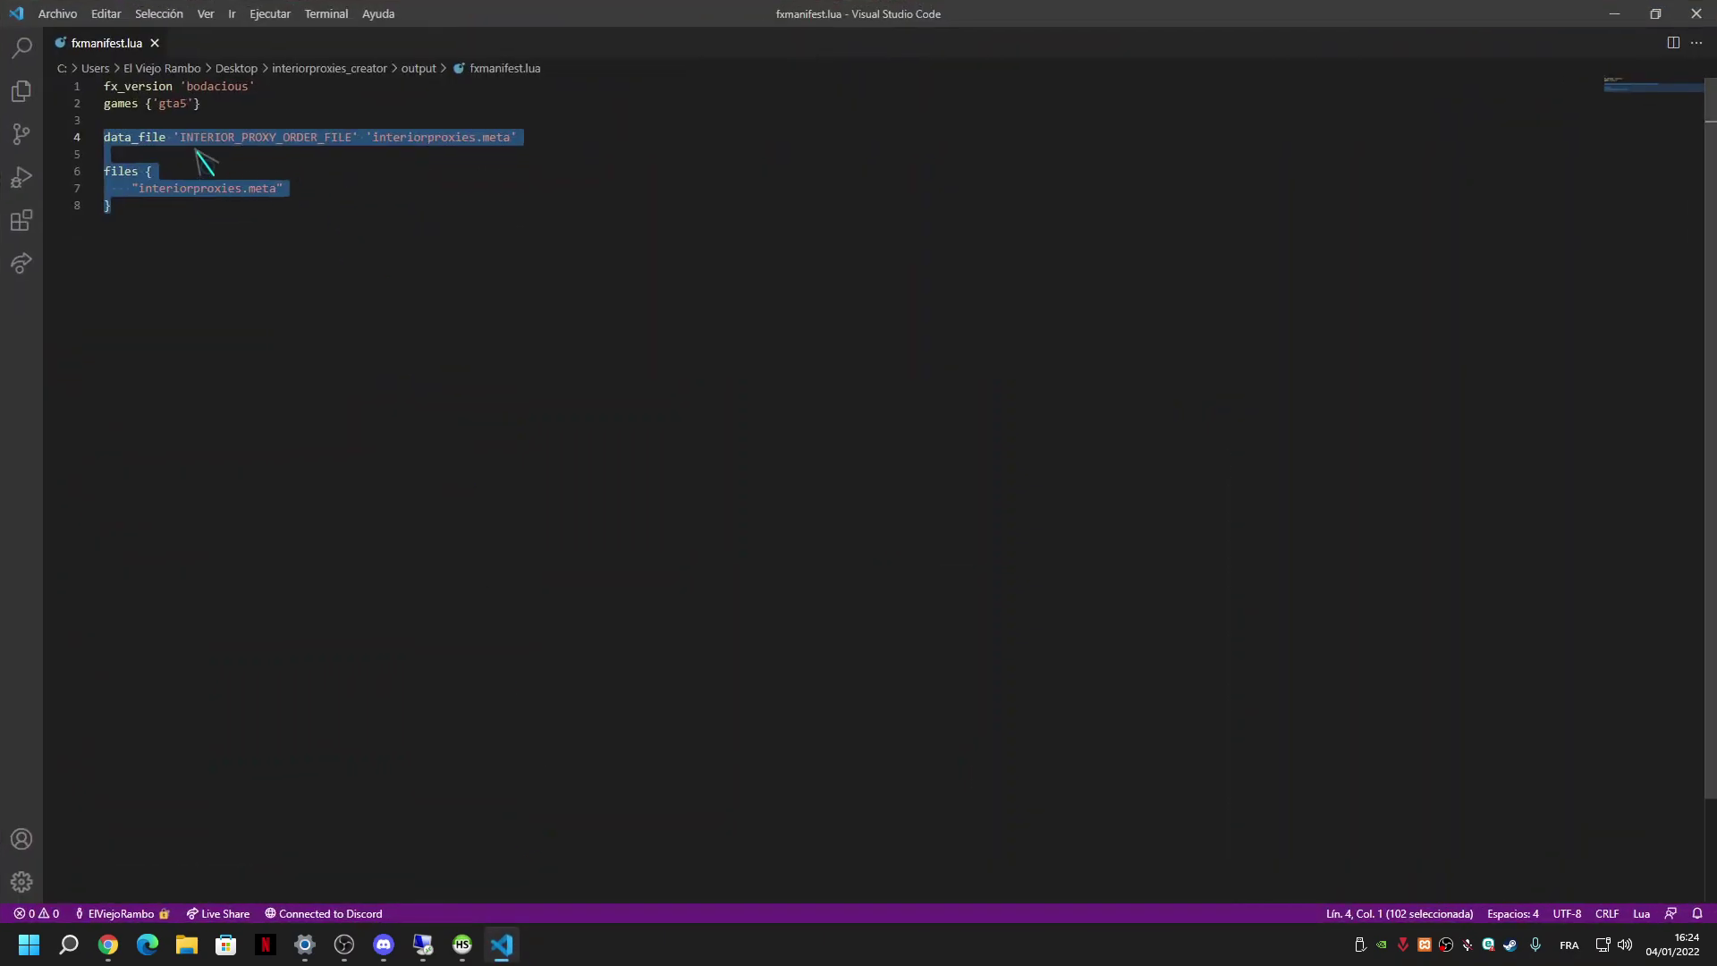
click(186, 944)
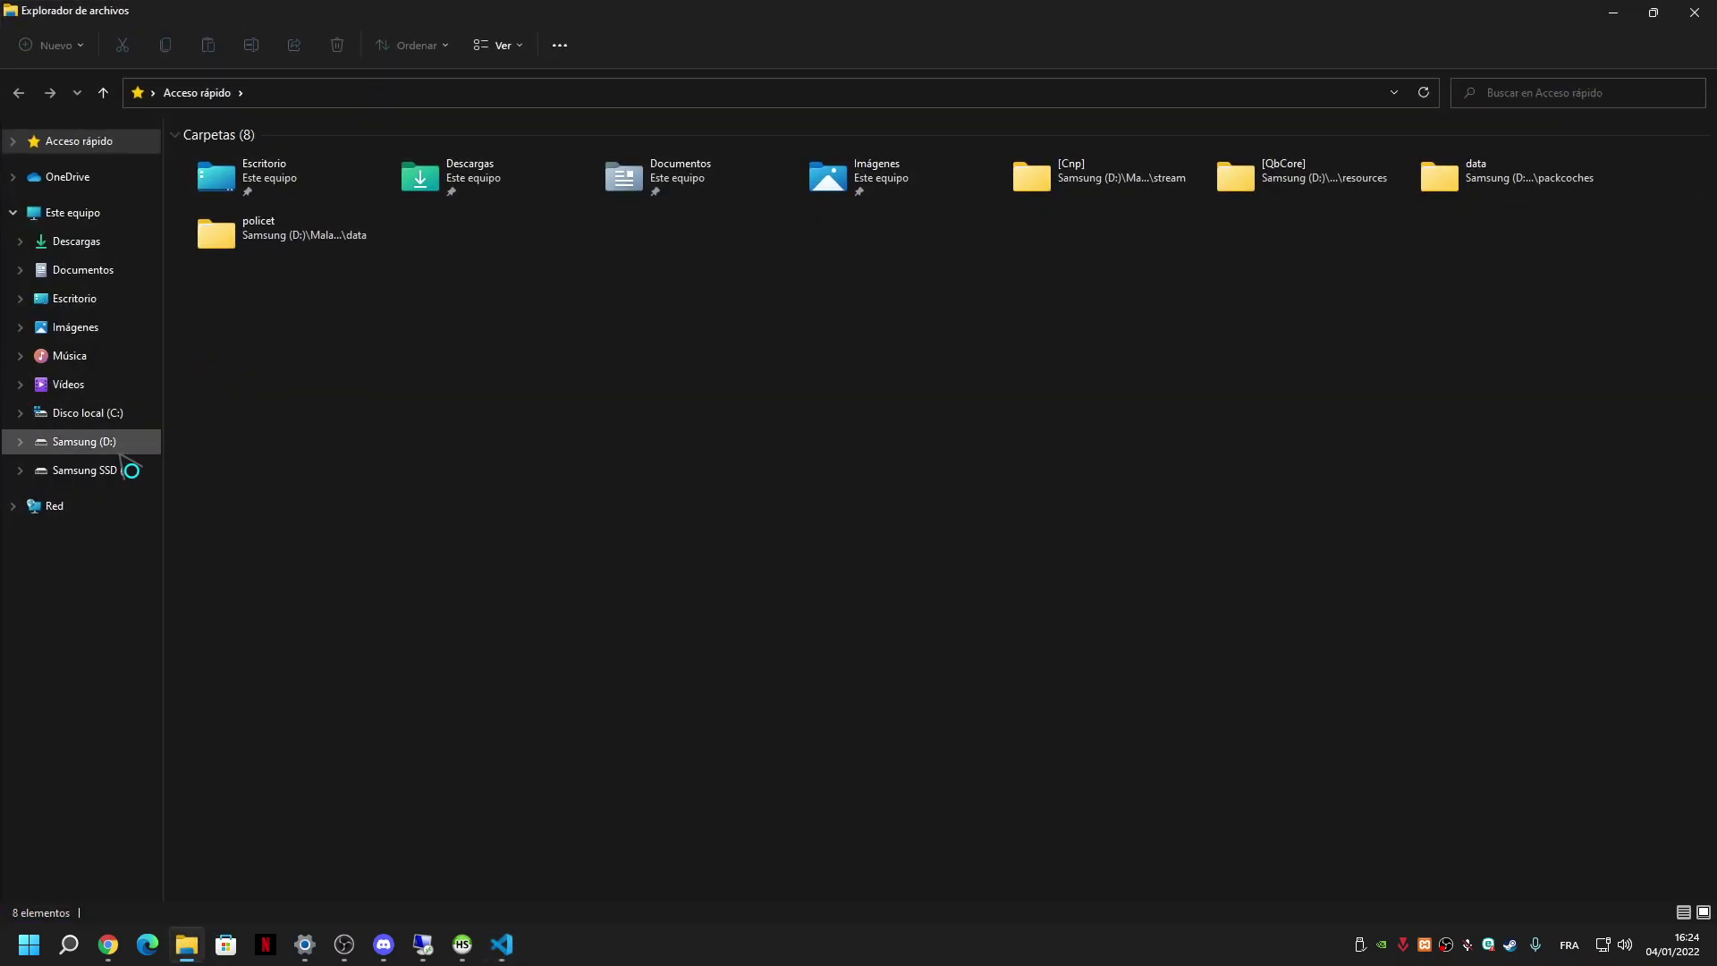
click(84, 441)
double_click(230, 185)
click(227, 183)
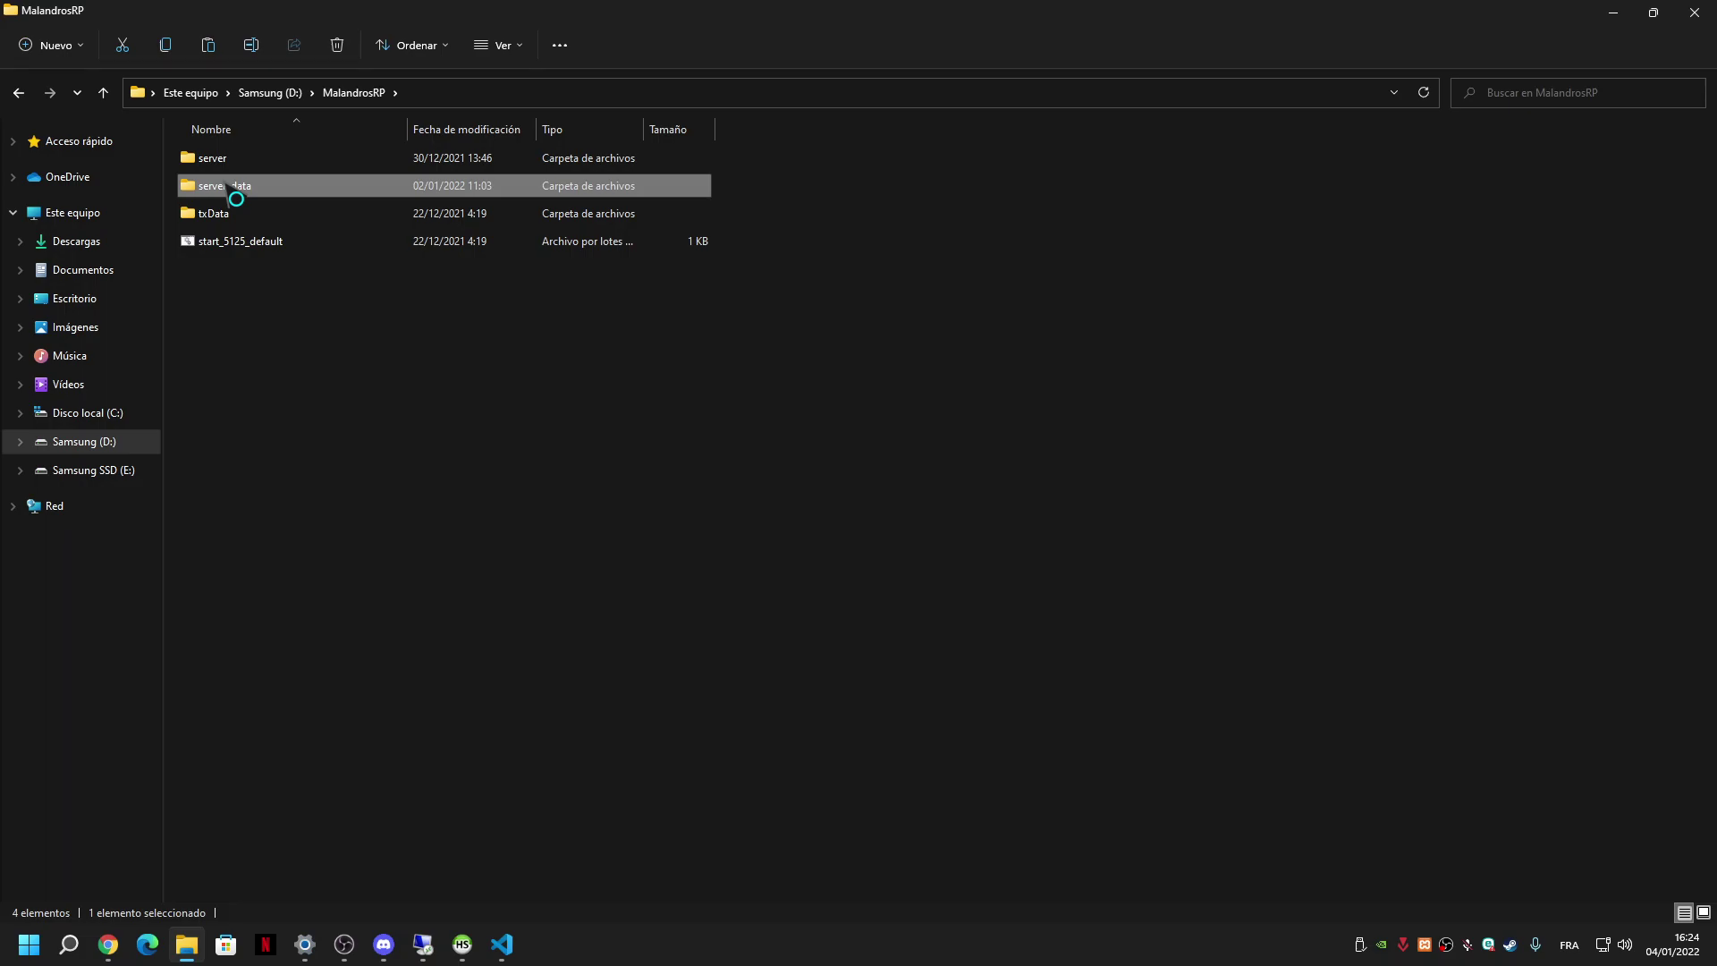
click(1694, 12)
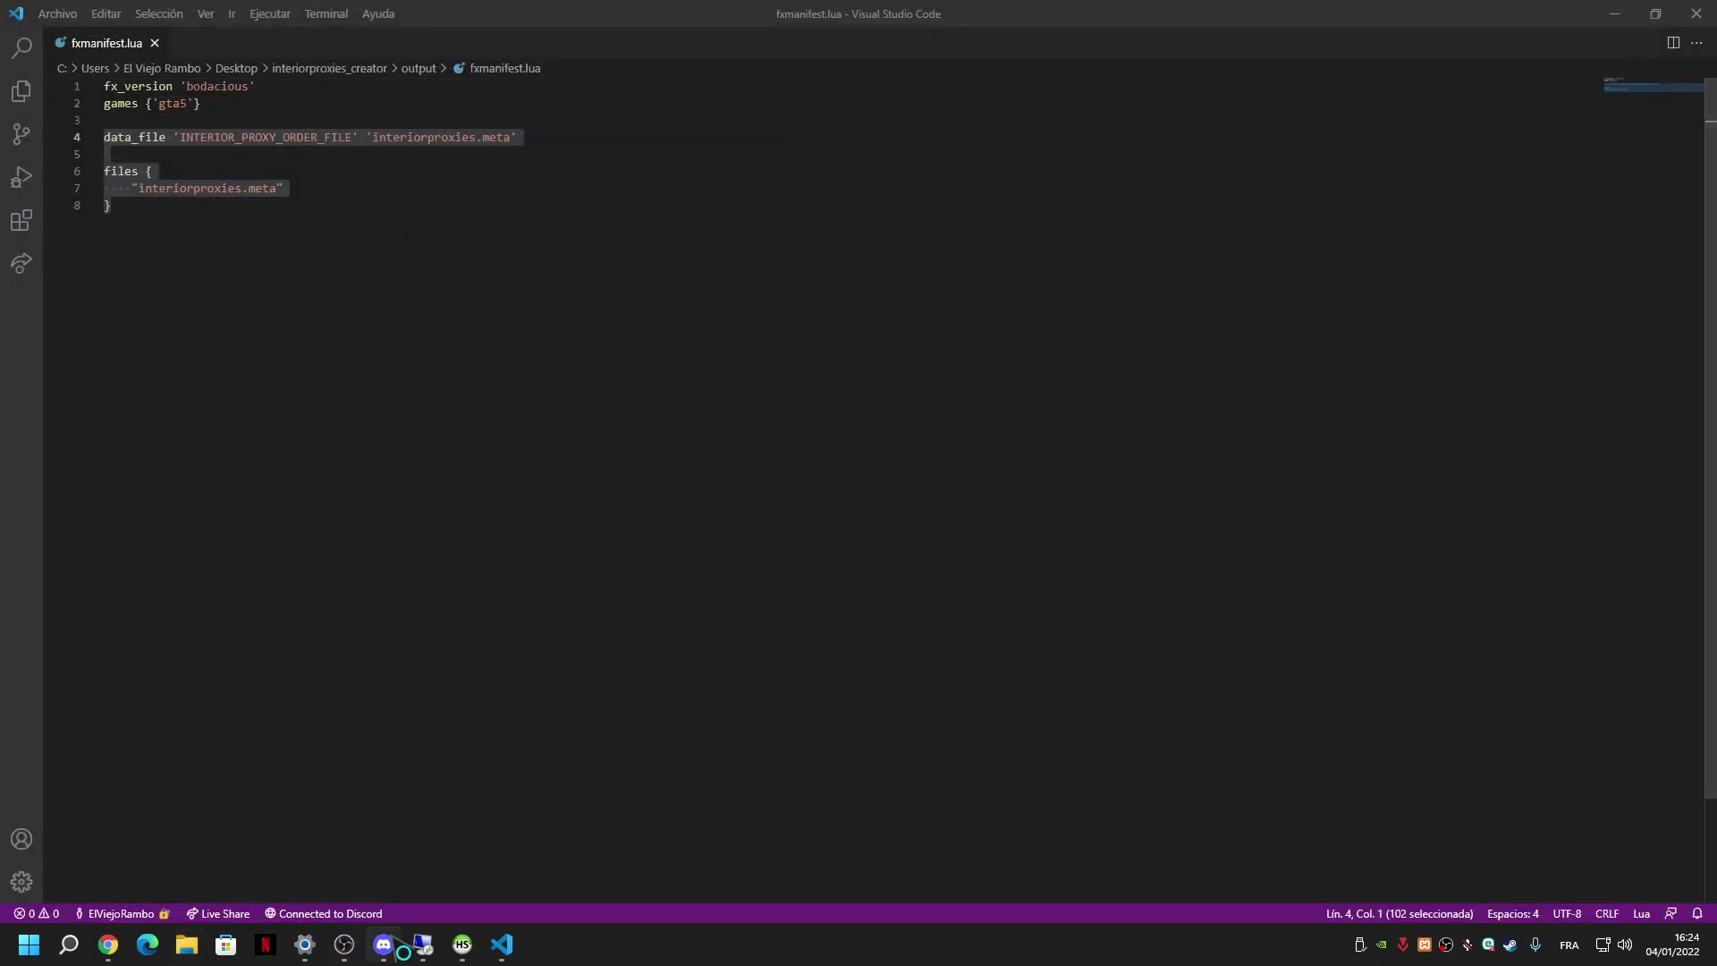
Switch to the remote desktop, paste the copied interiorproxies file into the Mapeados resource folder, check the stream folder and close the window.
click(426, 942)
click(196, 947)
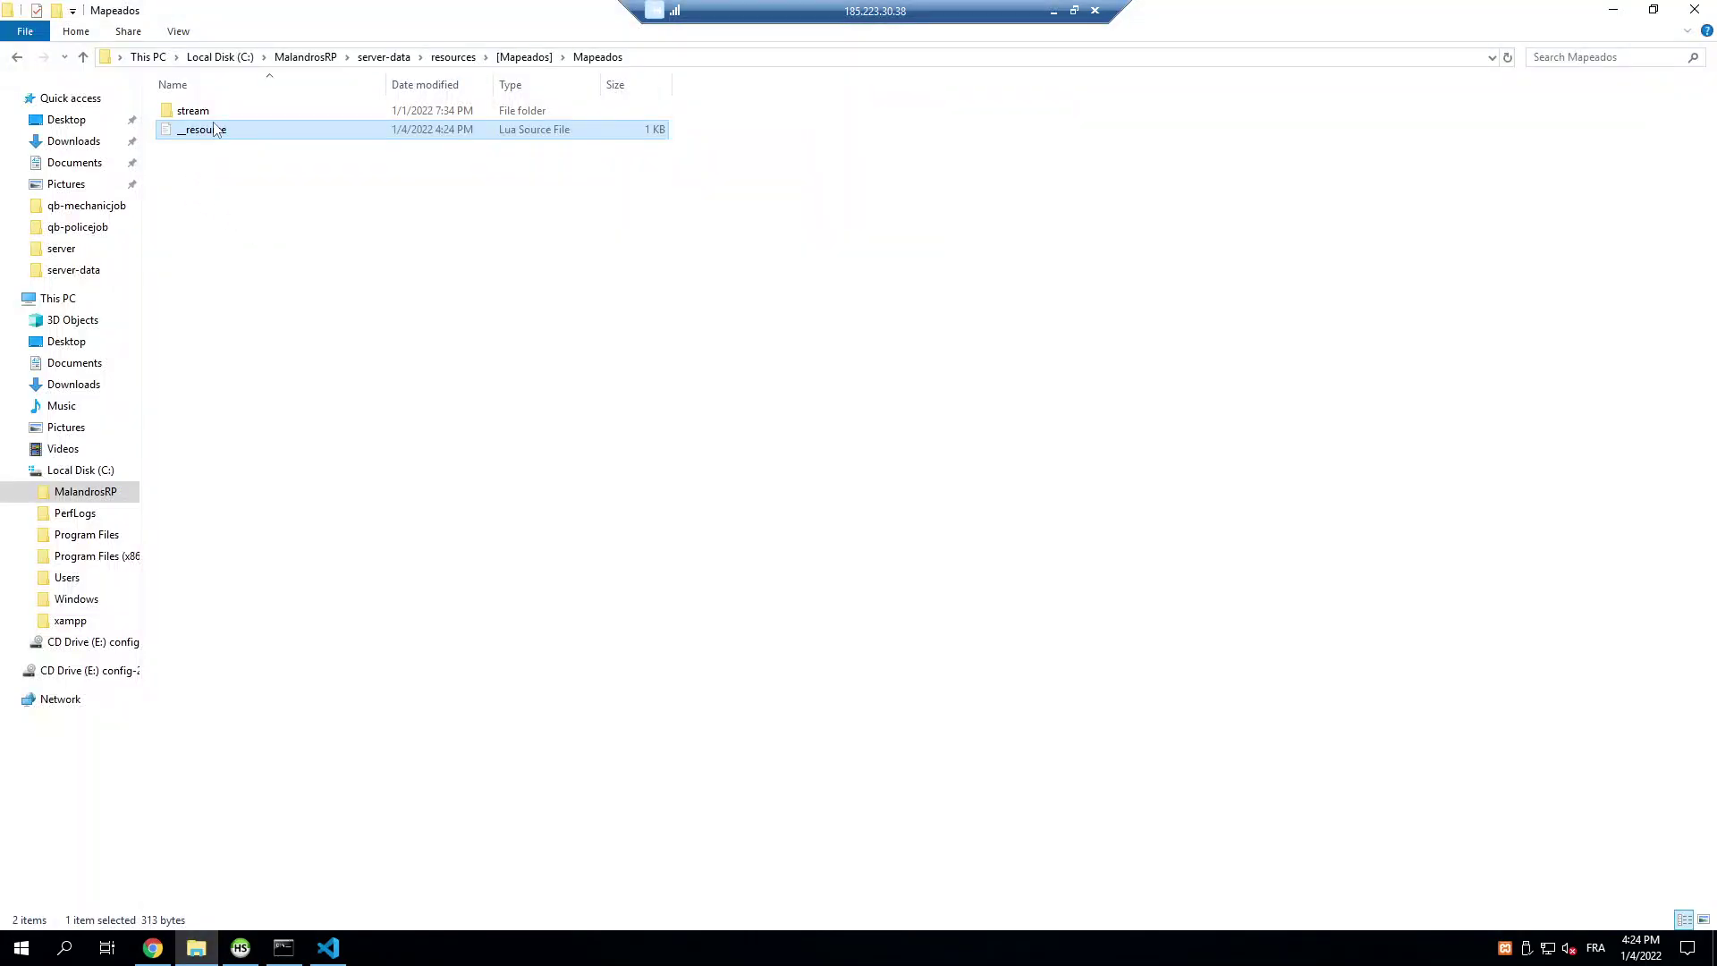
right_click(272, 212)
click(298, 331)
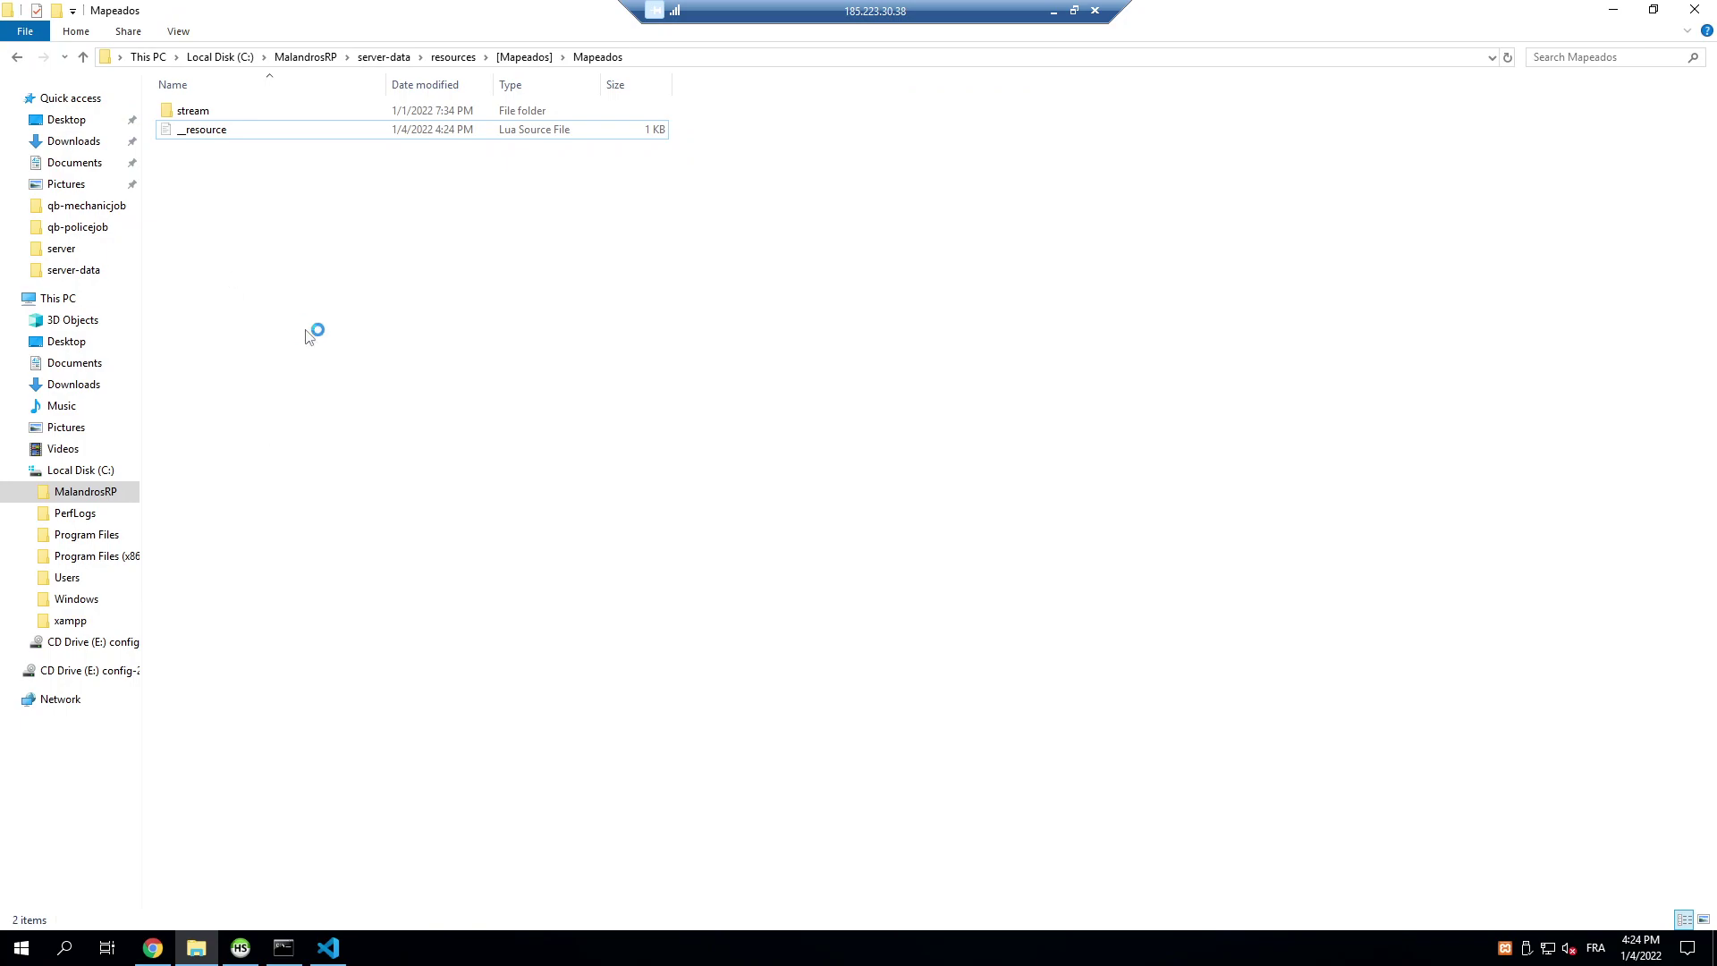
double_click(196, 114)
click(1693, 10)
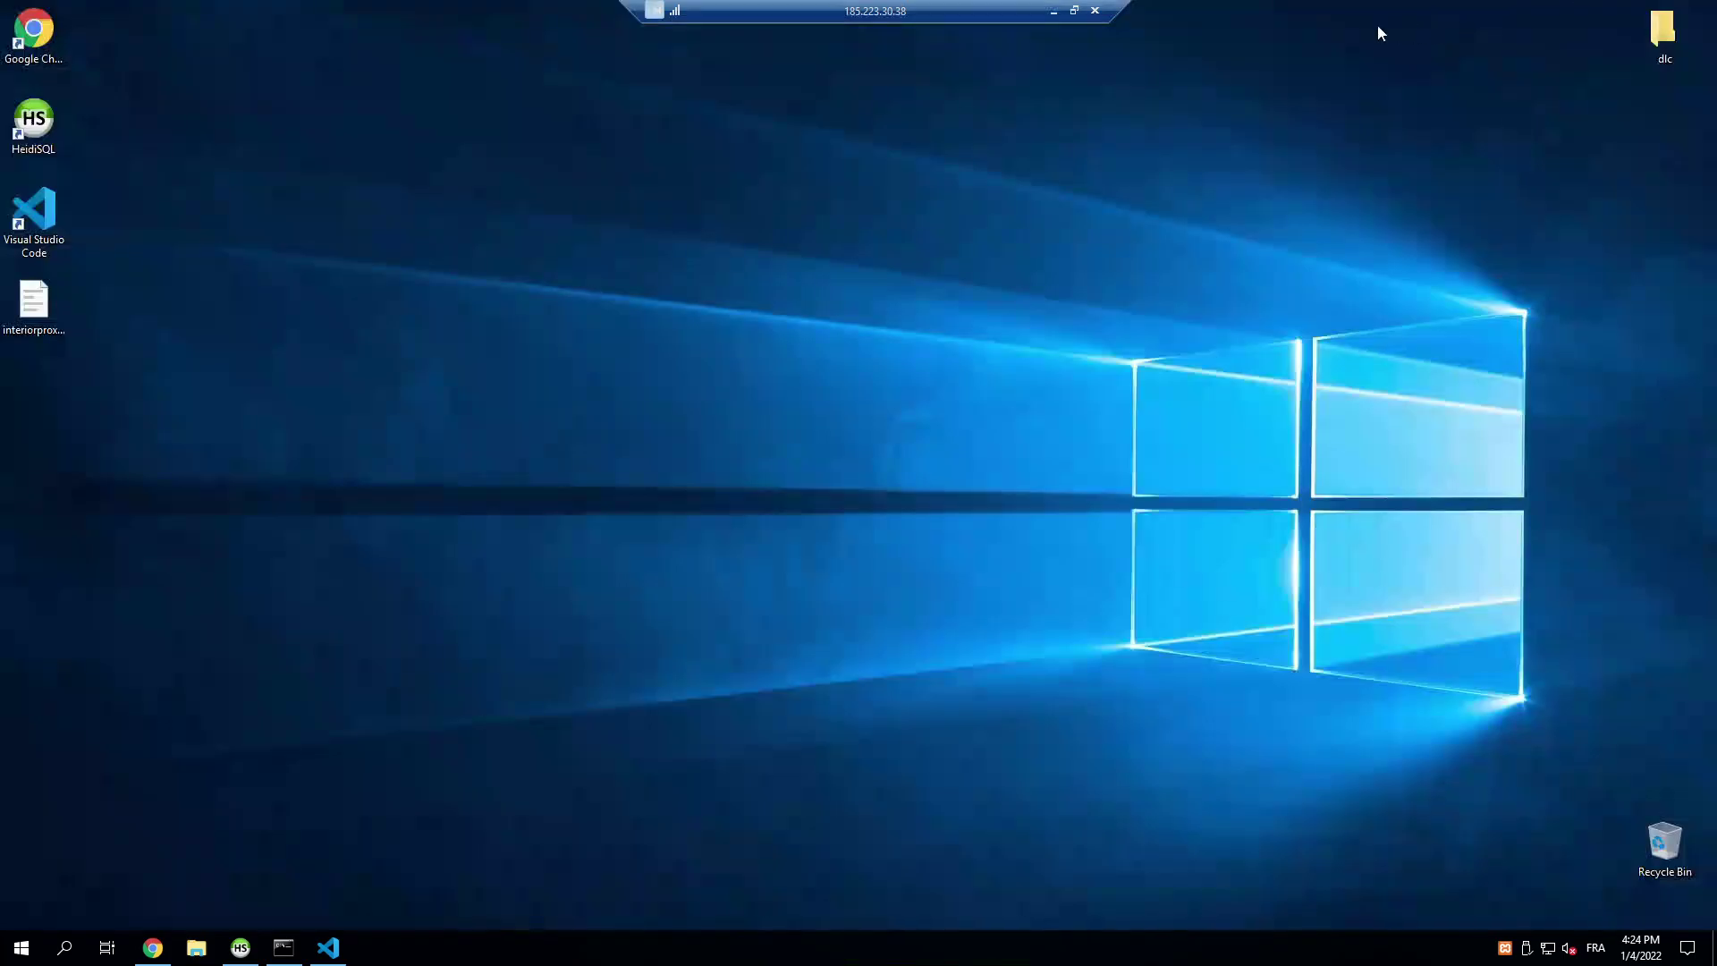
Back on the local desktop, paste the interiorproxies file into the bahamas folder, close the folder and delete it.
click(1053, 11)
click(1611, 14)
double_click(903, 286)
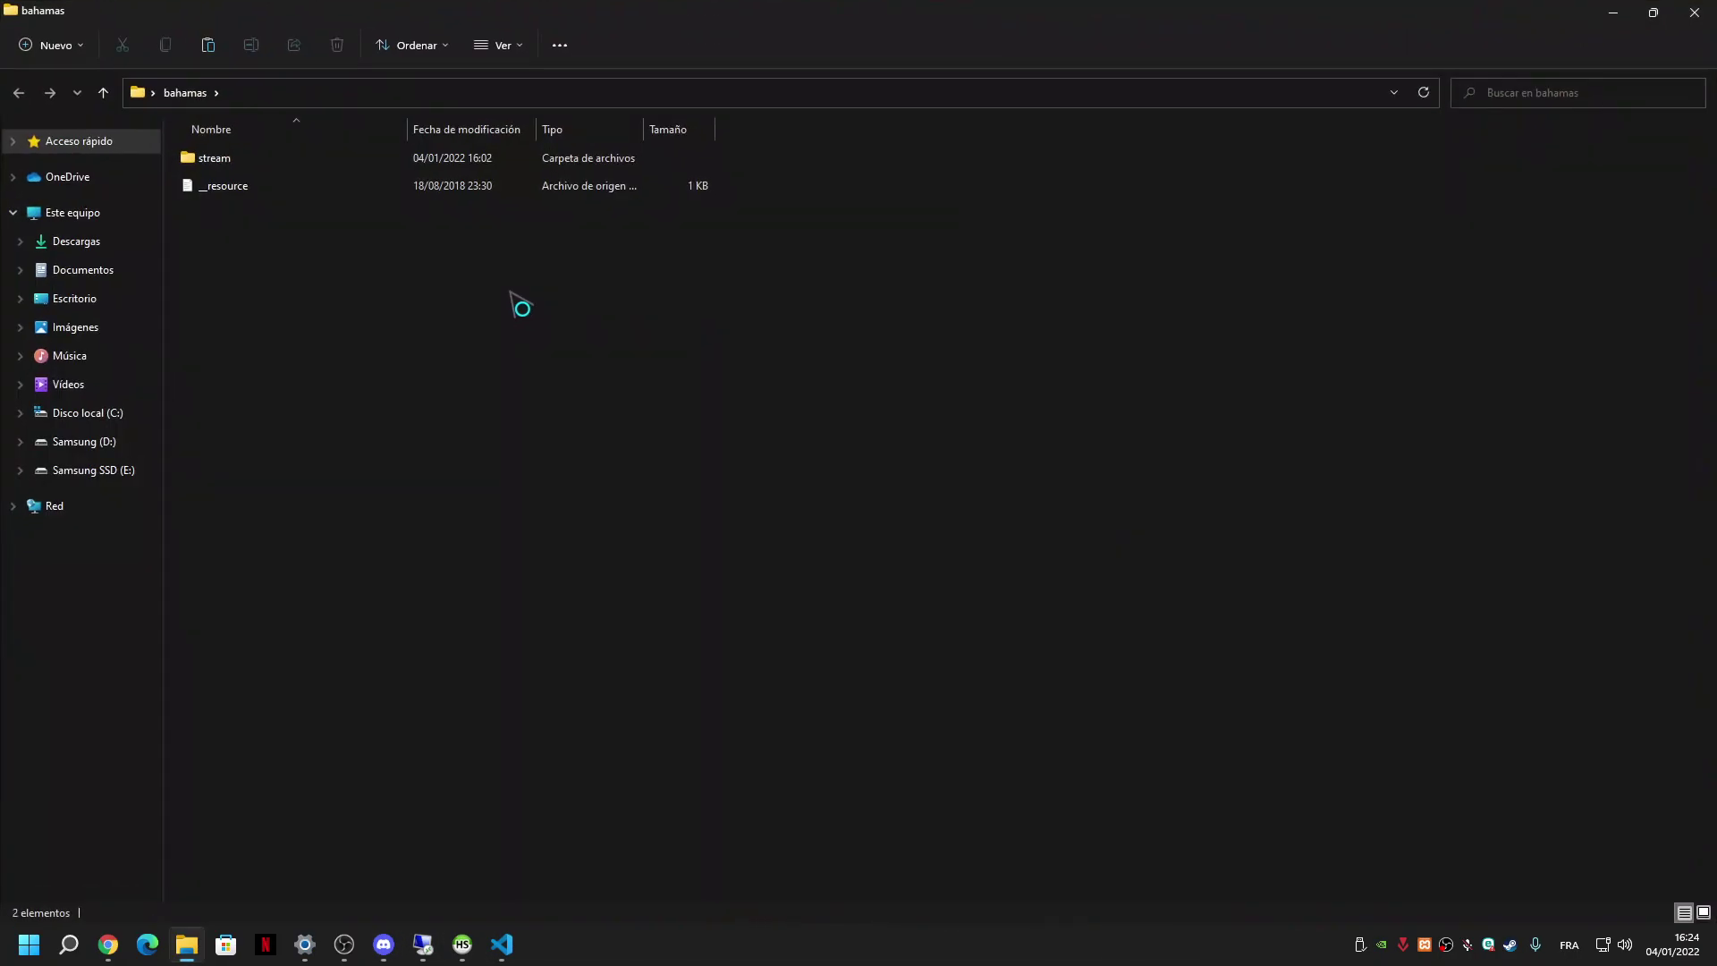
right_click(517, 294)
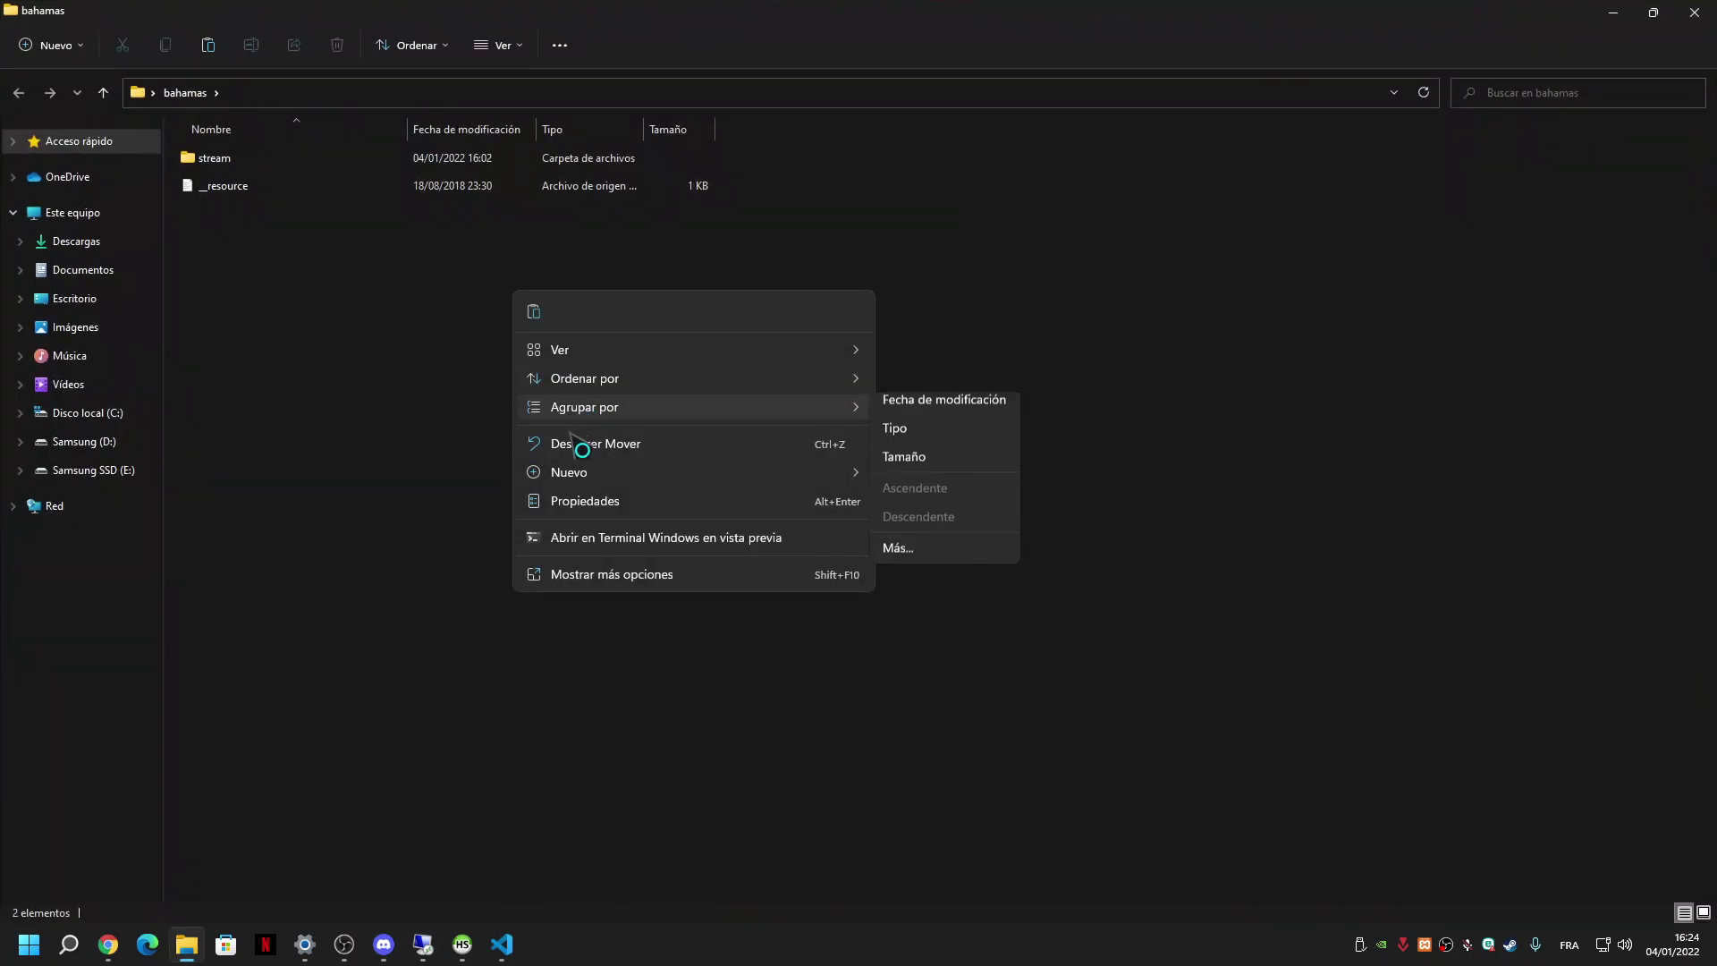
click(534, 311)
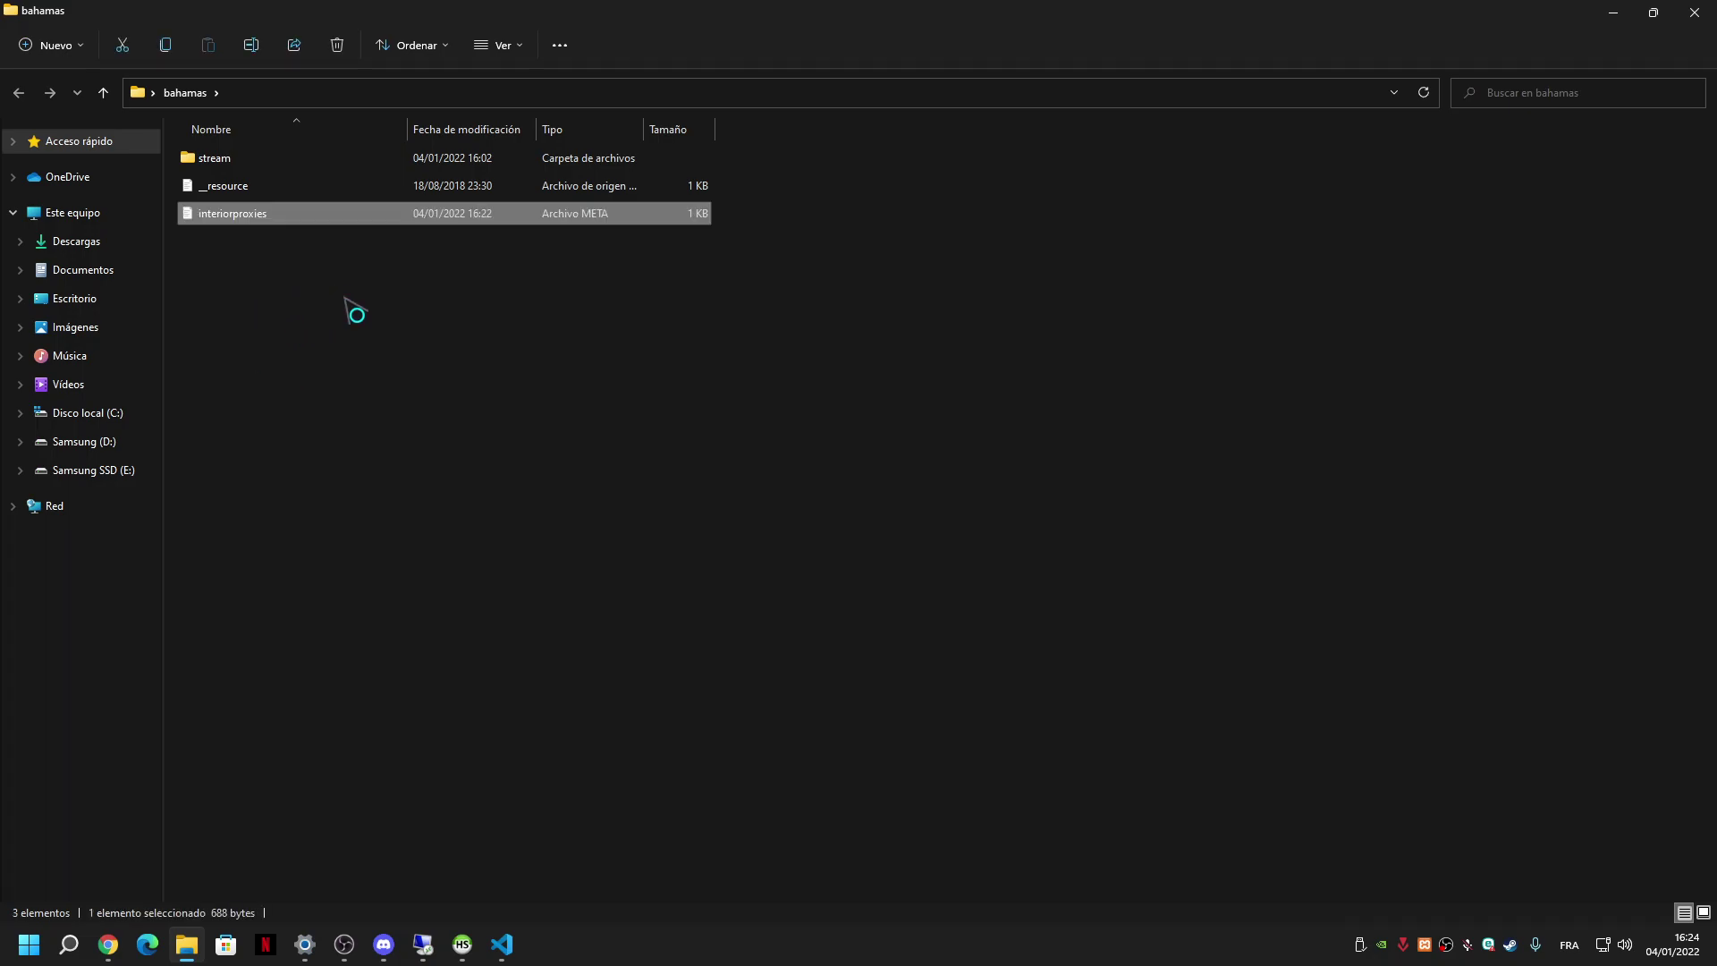
click(1694, 12)
drag(829, 247, 929, 336)
key(Delete)
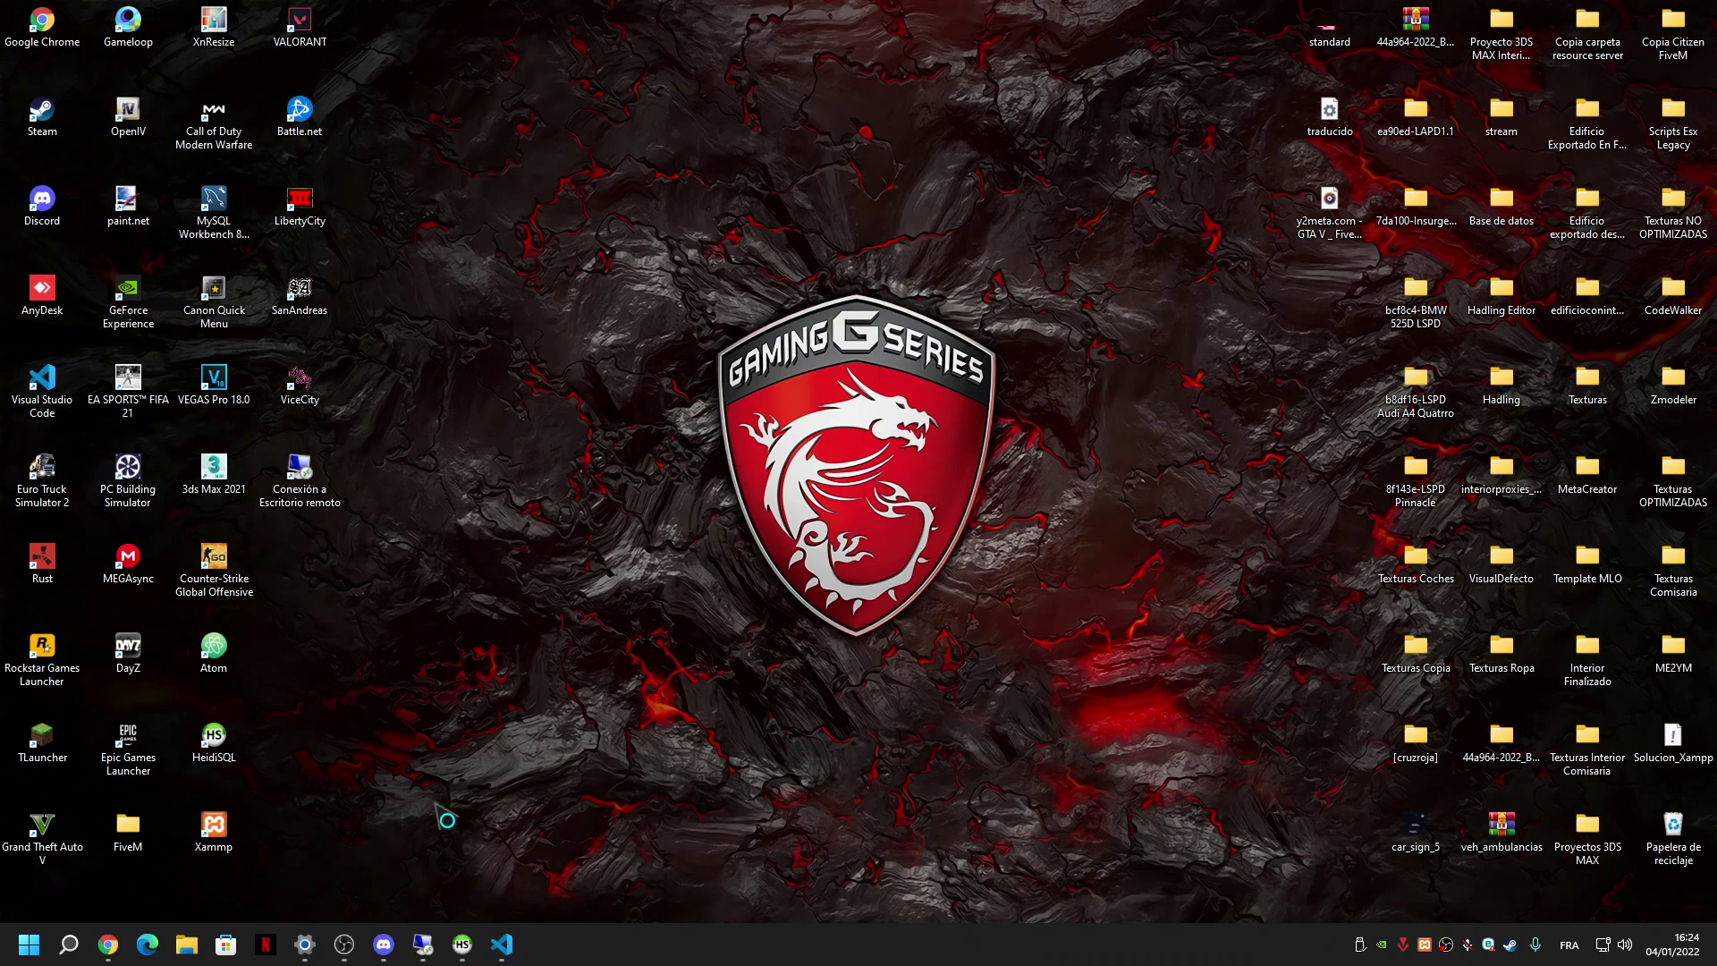
Copy the [comisaria] folder from the input folder of interiorproxies_creator and minimise the window.
double_click(1498, 451)
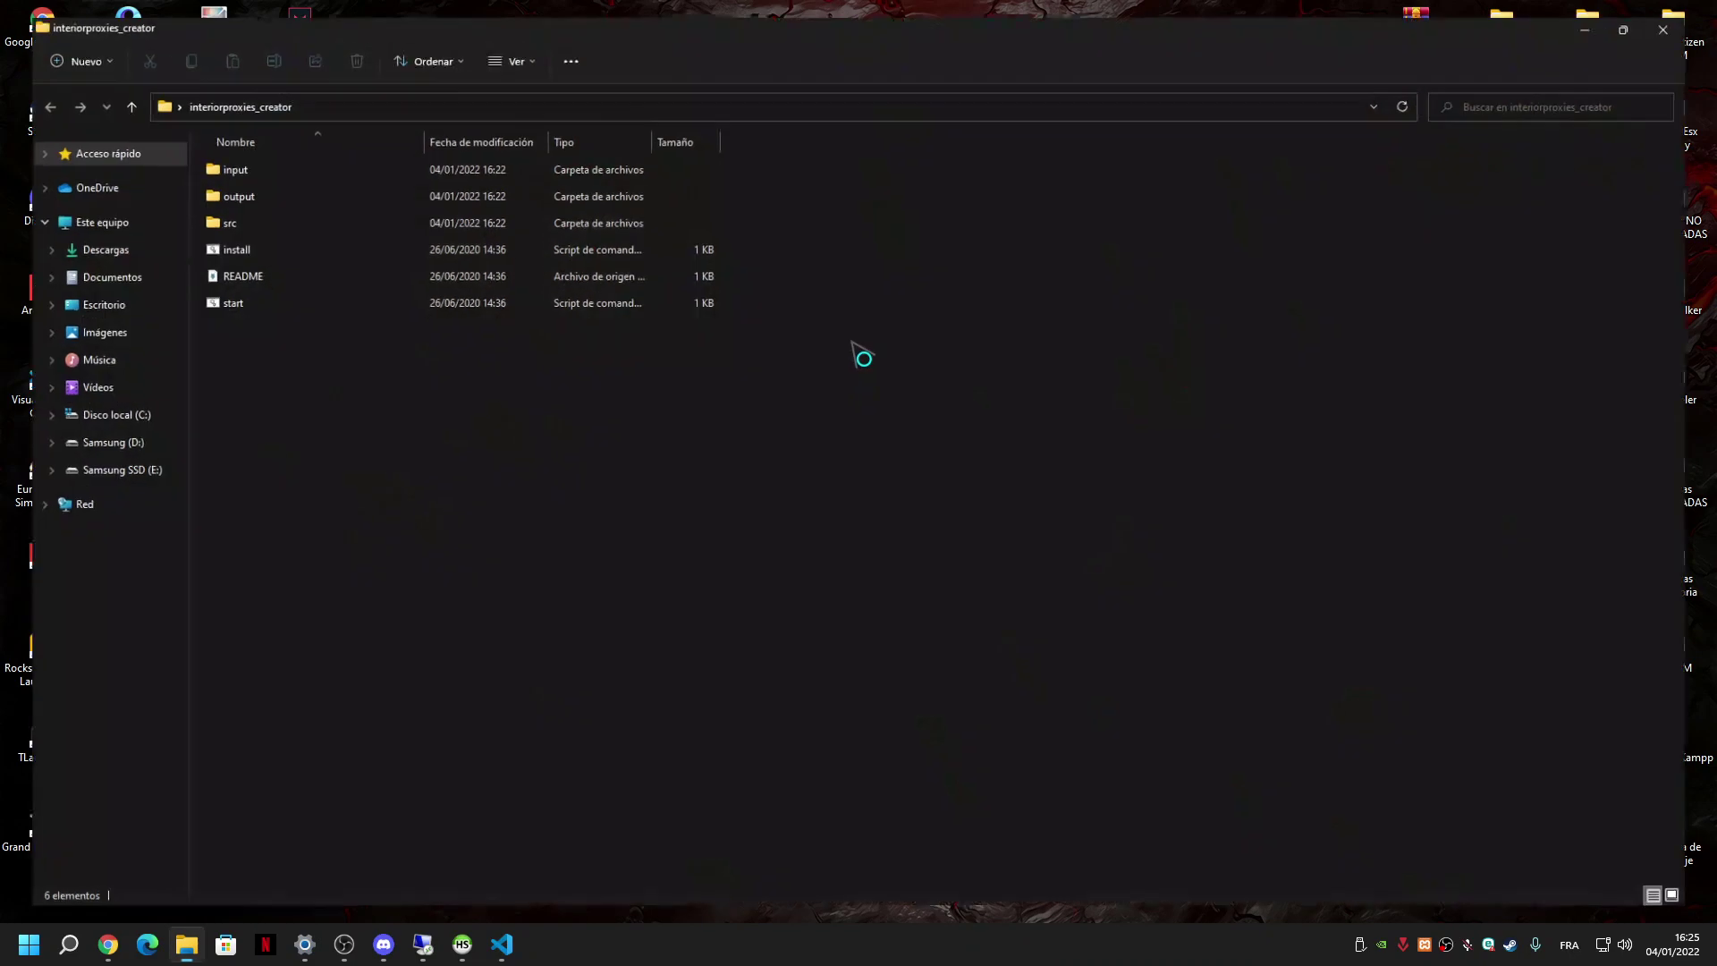
click(209, 164)
double_click(210, 165)
right_click(208, 164)
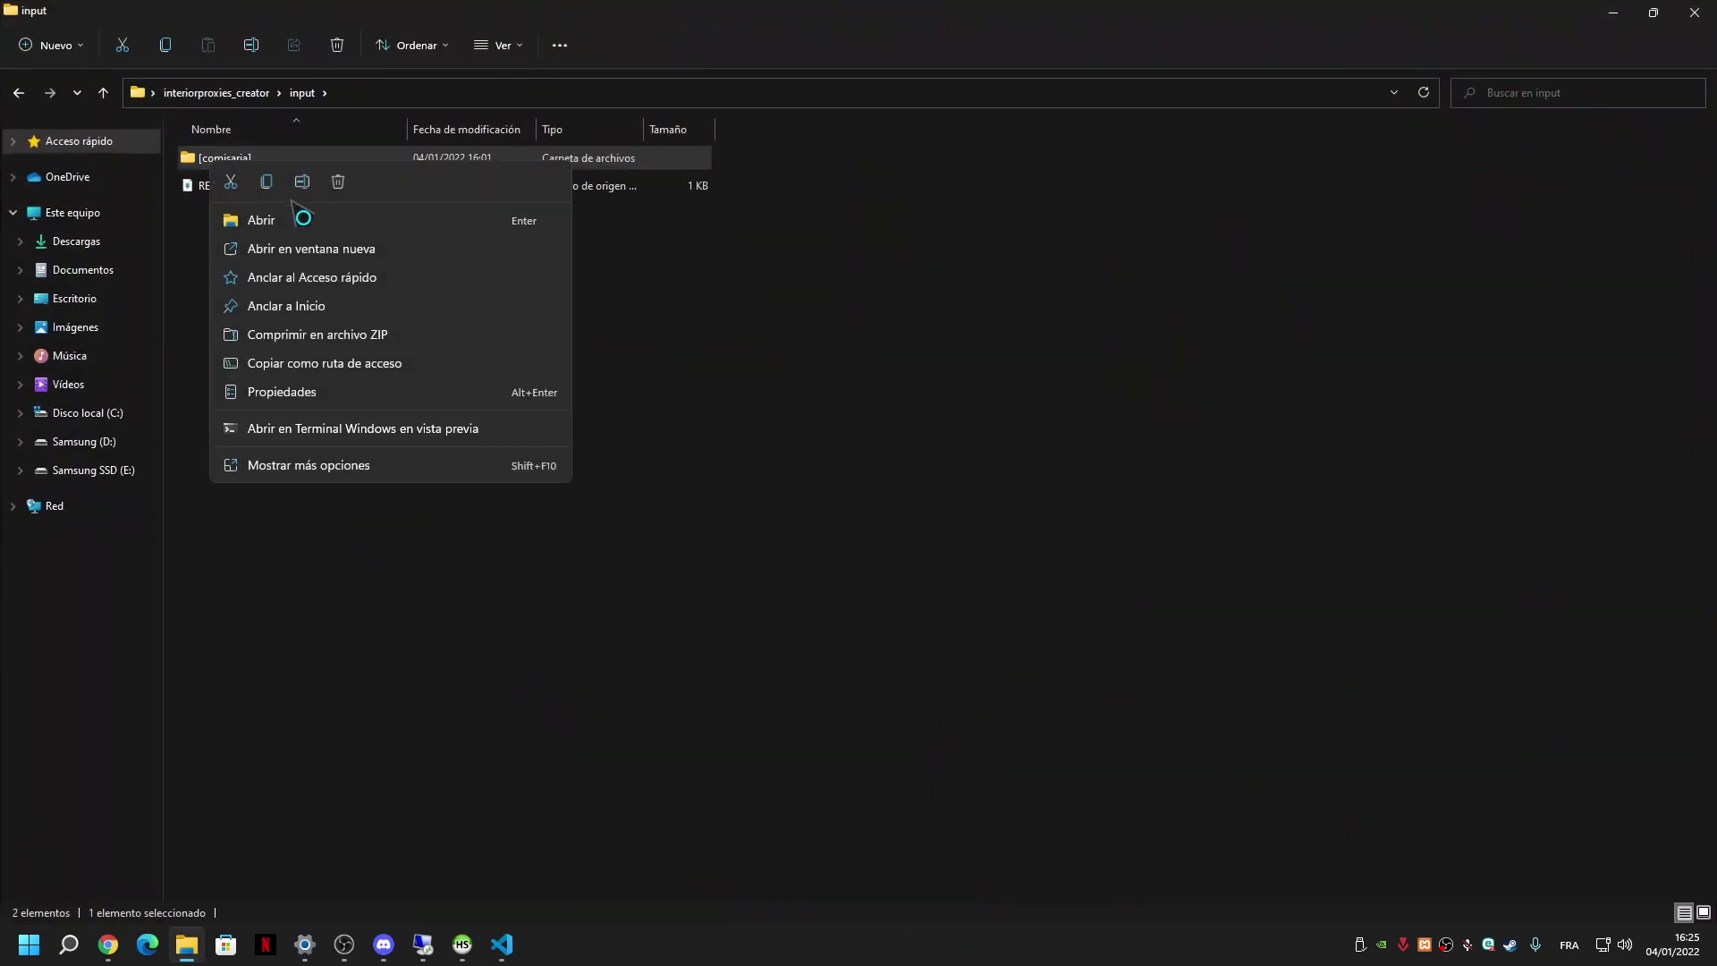
click(265, 183)
click(1613, 13)
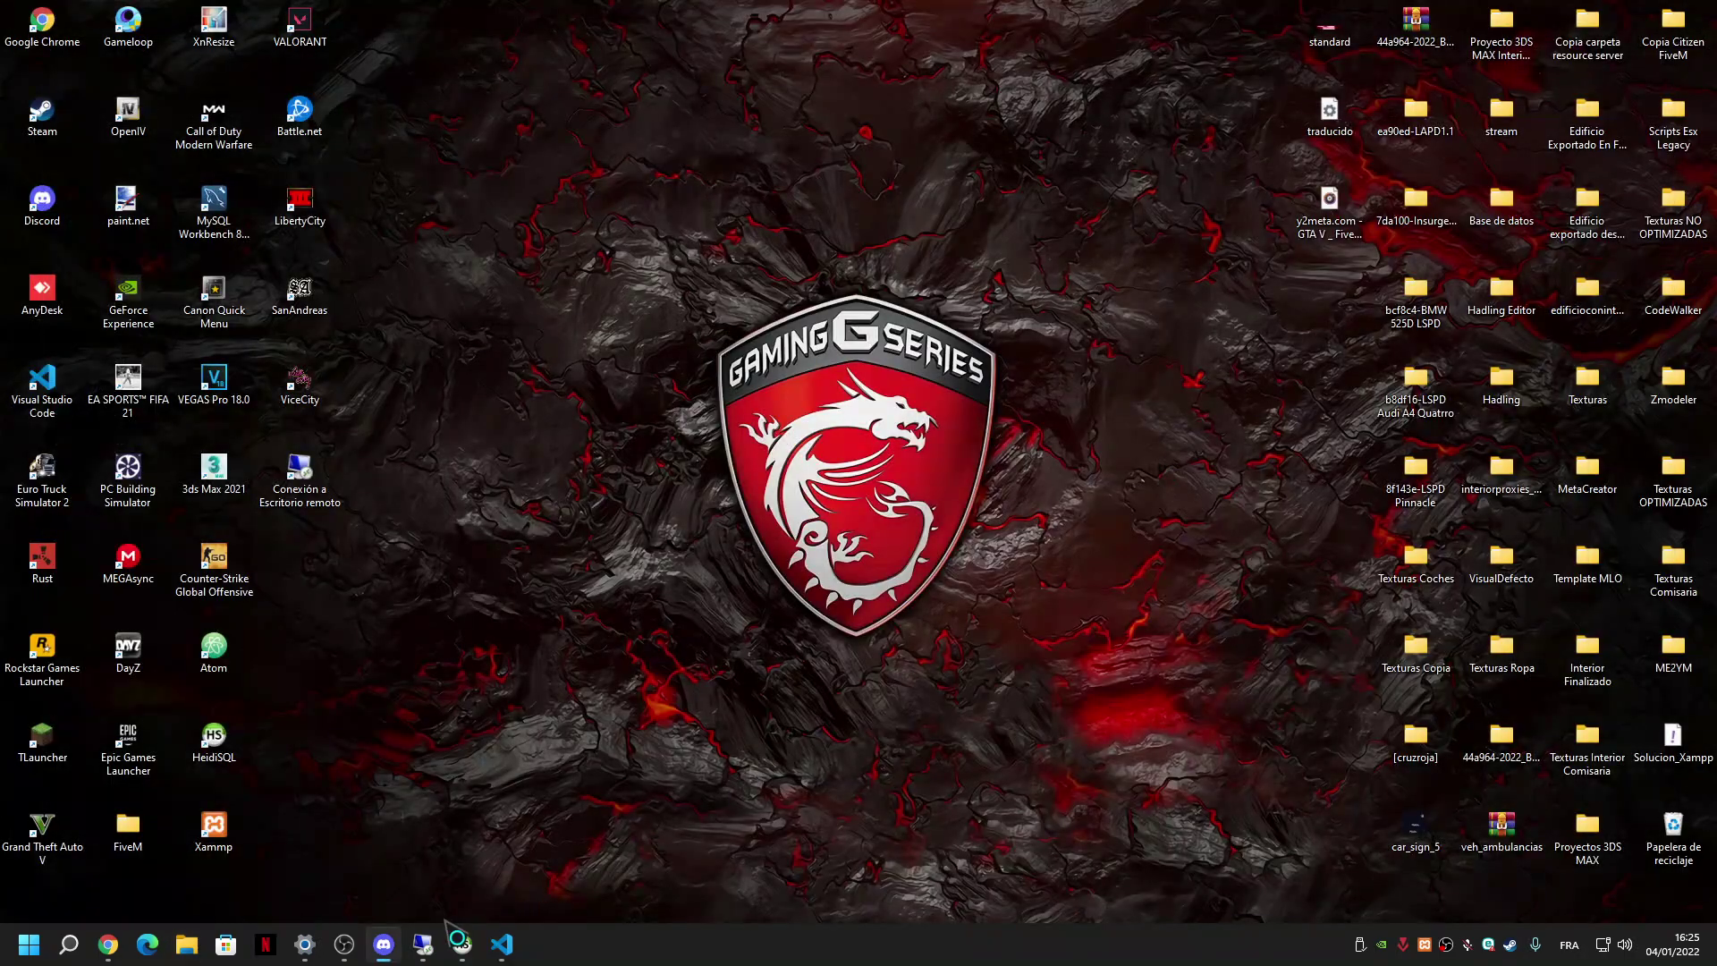
Switch to the remote desktop, open MalandrosRP\server-data on drive C and delete its cache folder.
click(423, 943)
click(196, 947)
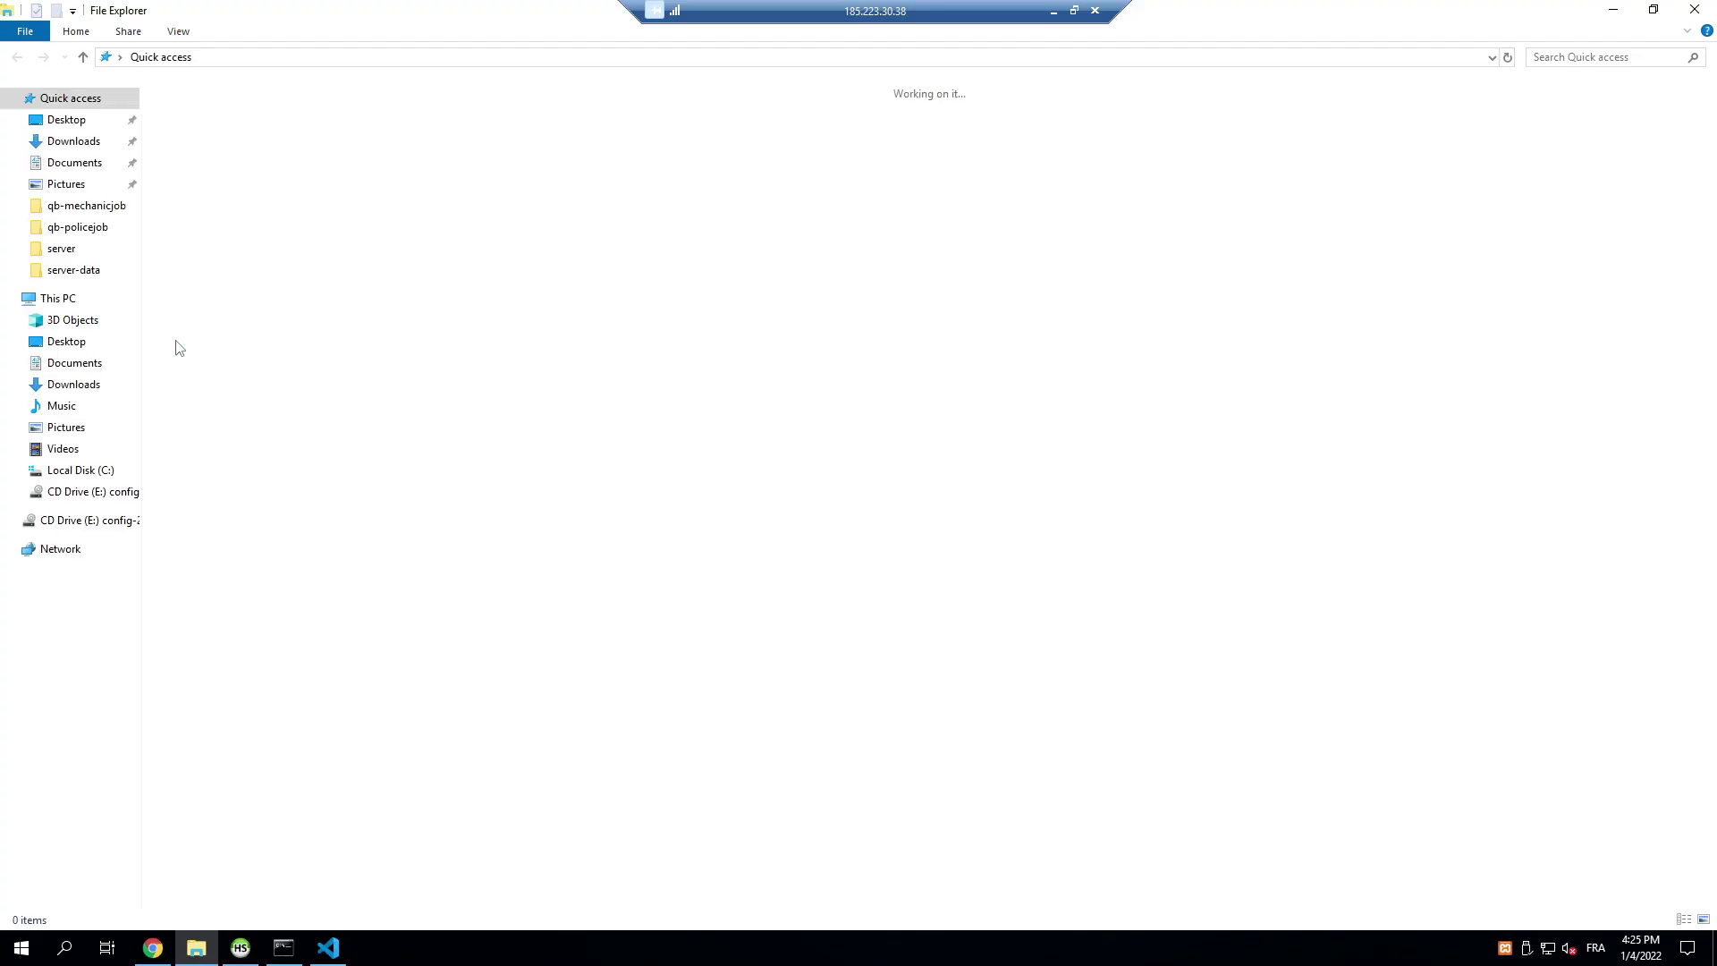
click(94, 471)
double_click(199, 111)
double_click(199, 129)
click(194, 112)
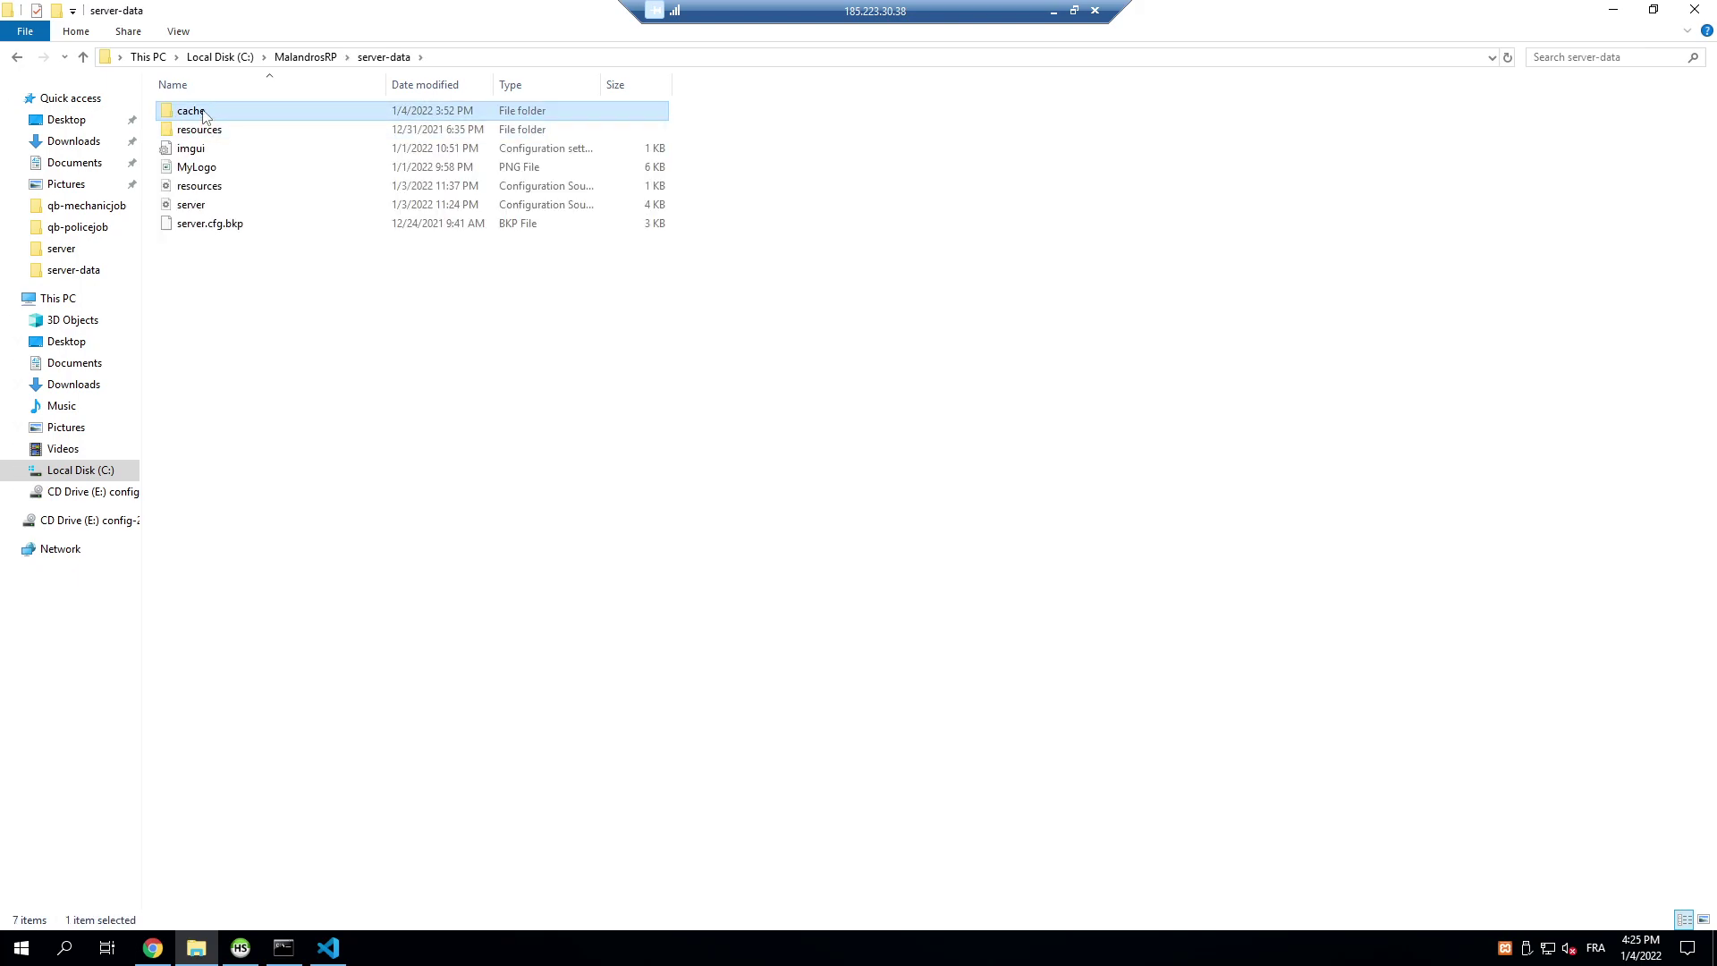
key(Delete)
Replace the [comisaria] folder in resources\[Mapeados]\Mapeados\stream with the copied one.
double_click(212, 114)
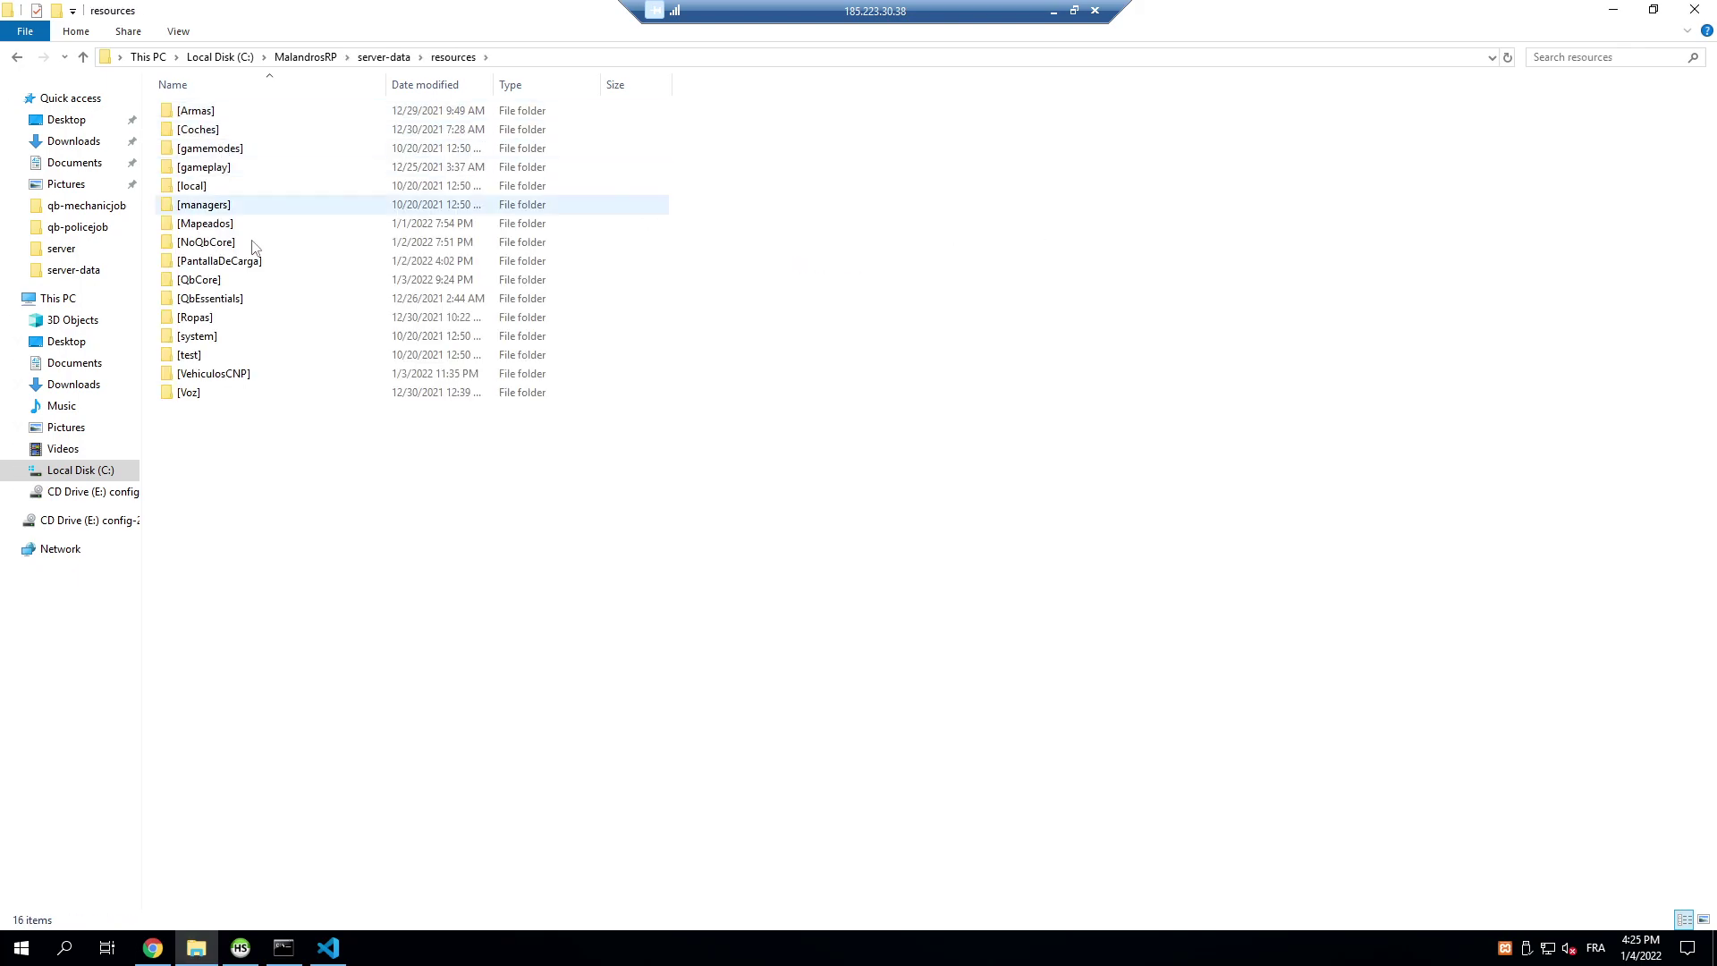
double_click(199, 281)
key(BackSpace)
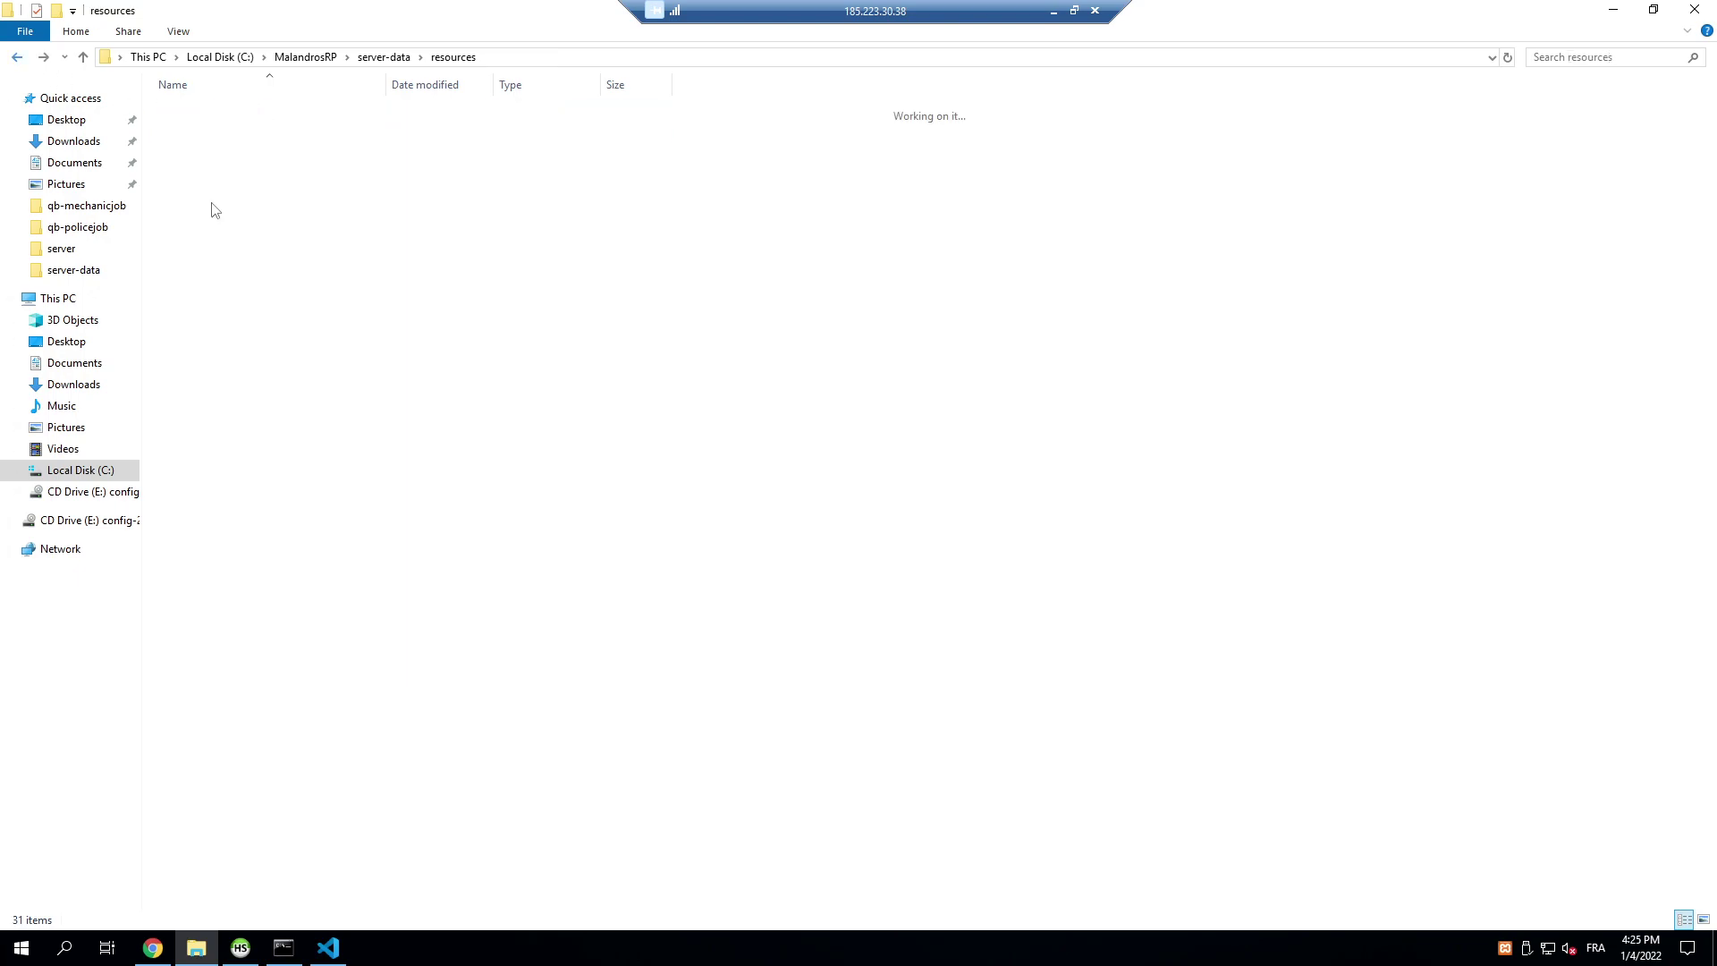
double_click(217, 231)
double_click(216, 131)
double_click(207, 112)
click(219, 145)
key(Delete)
right_click(285, 191)
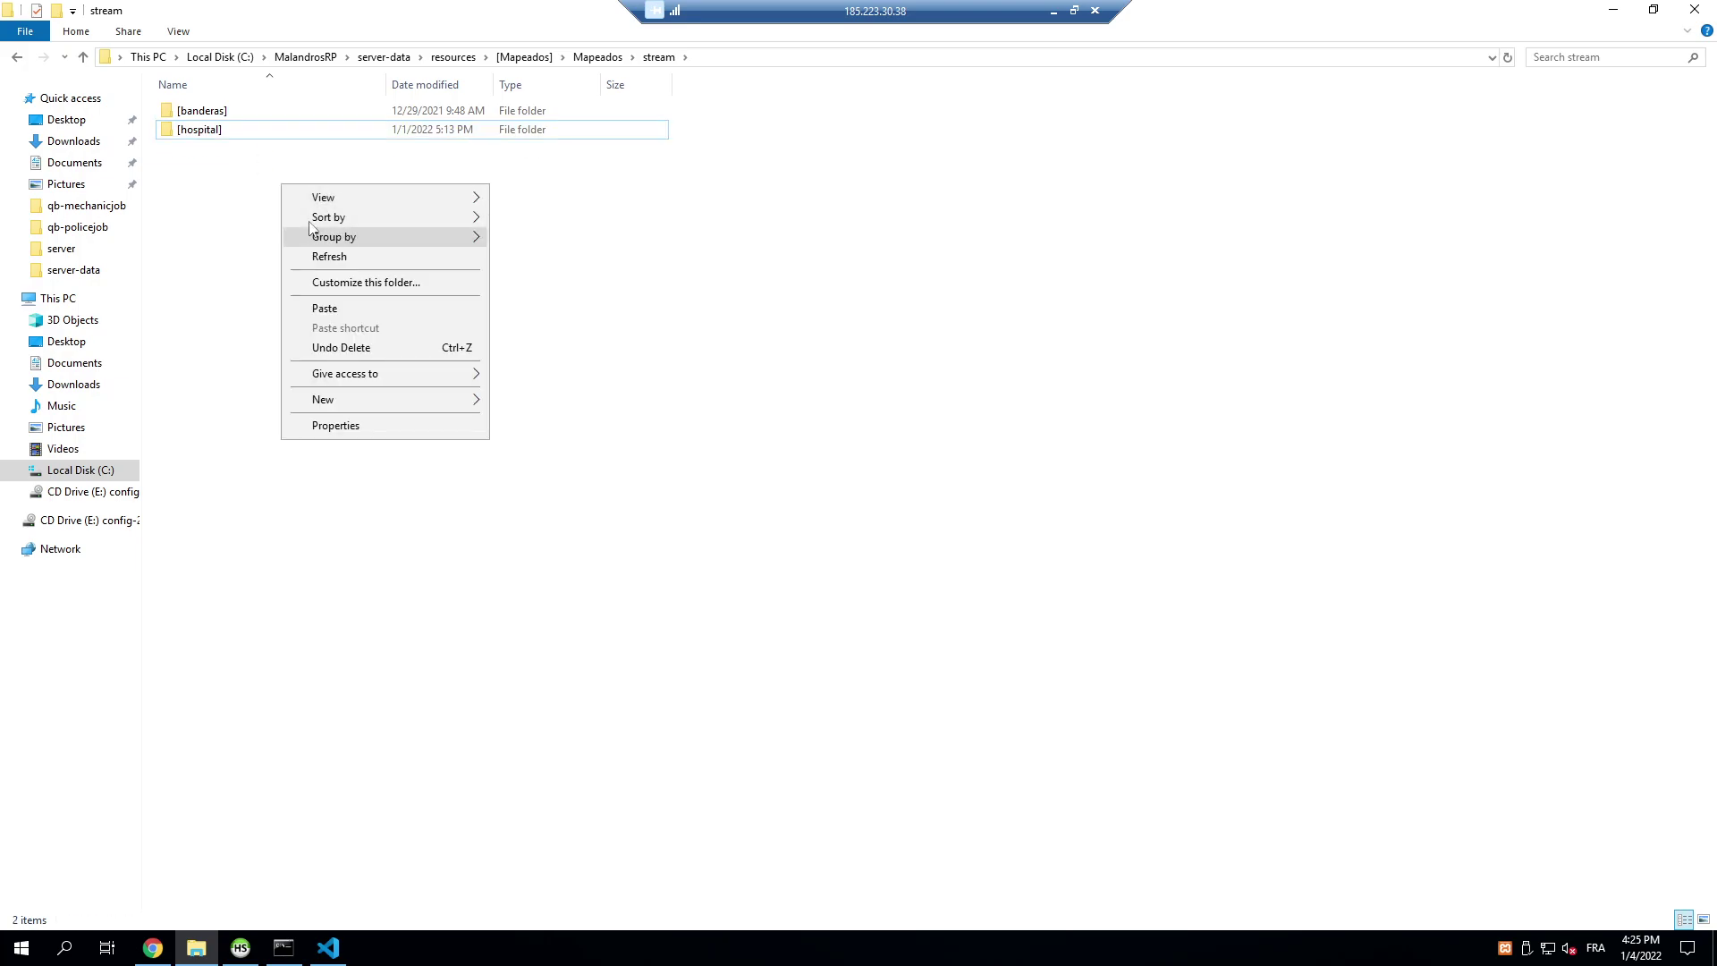
click(333, 308)
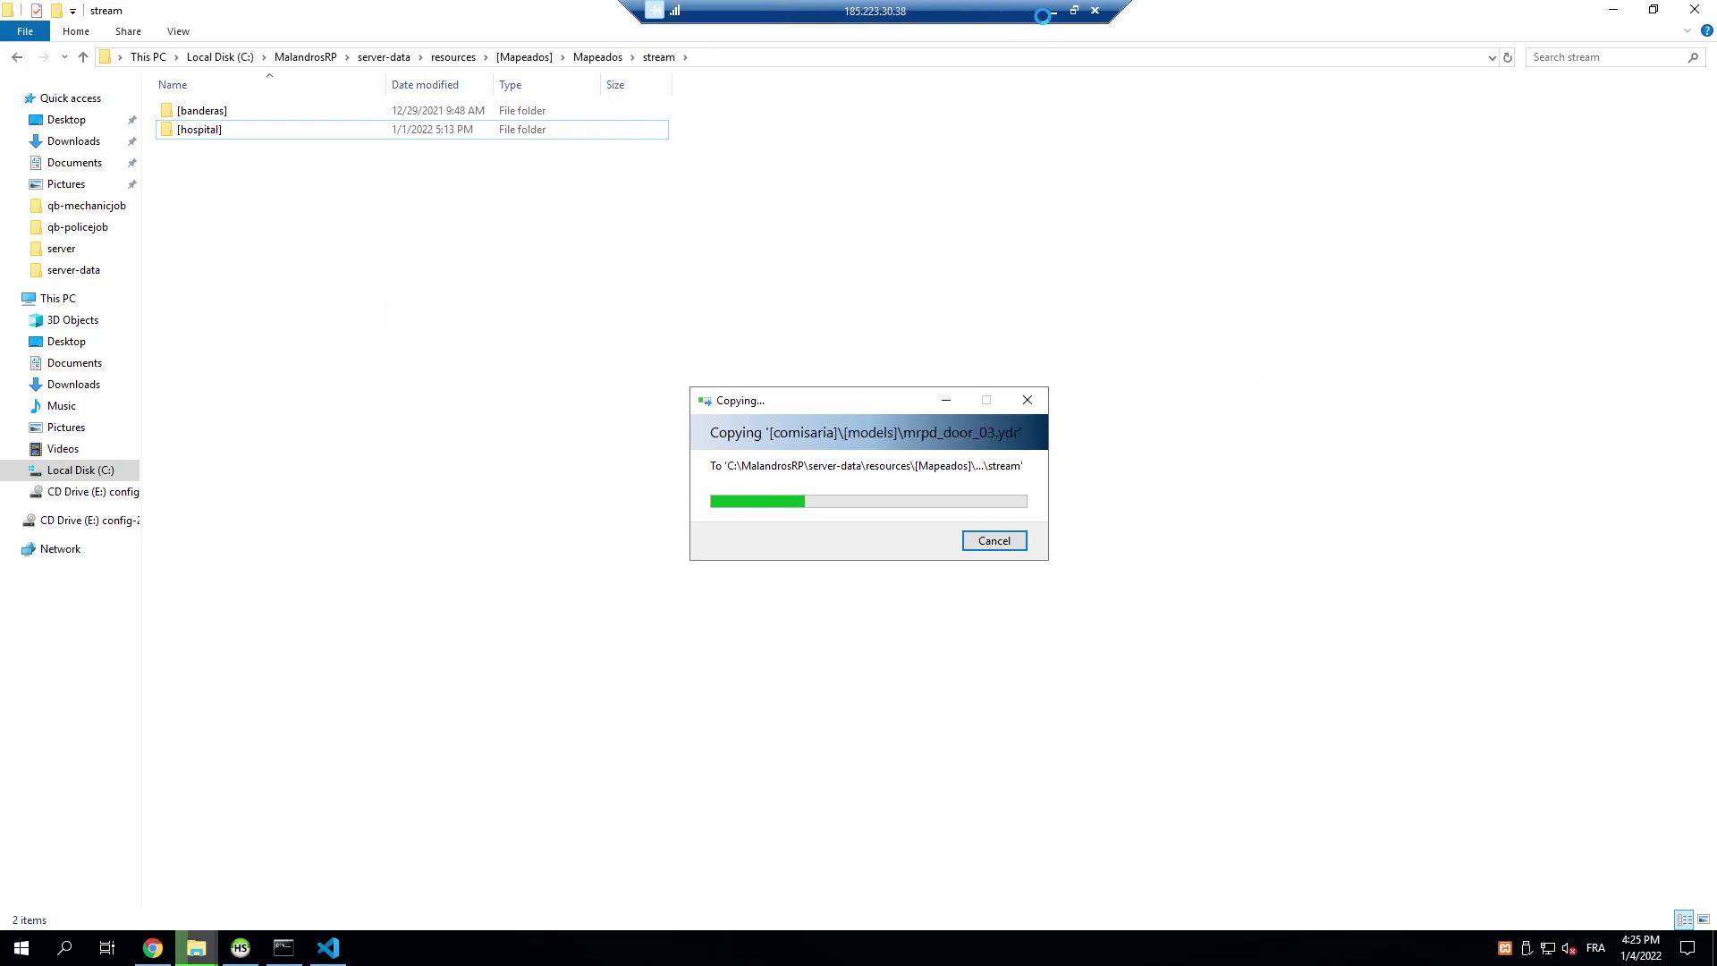
Switch to txAdmin in the remote browser, stop the MalandrosRP server and minimise the browser.
click(146, 949)
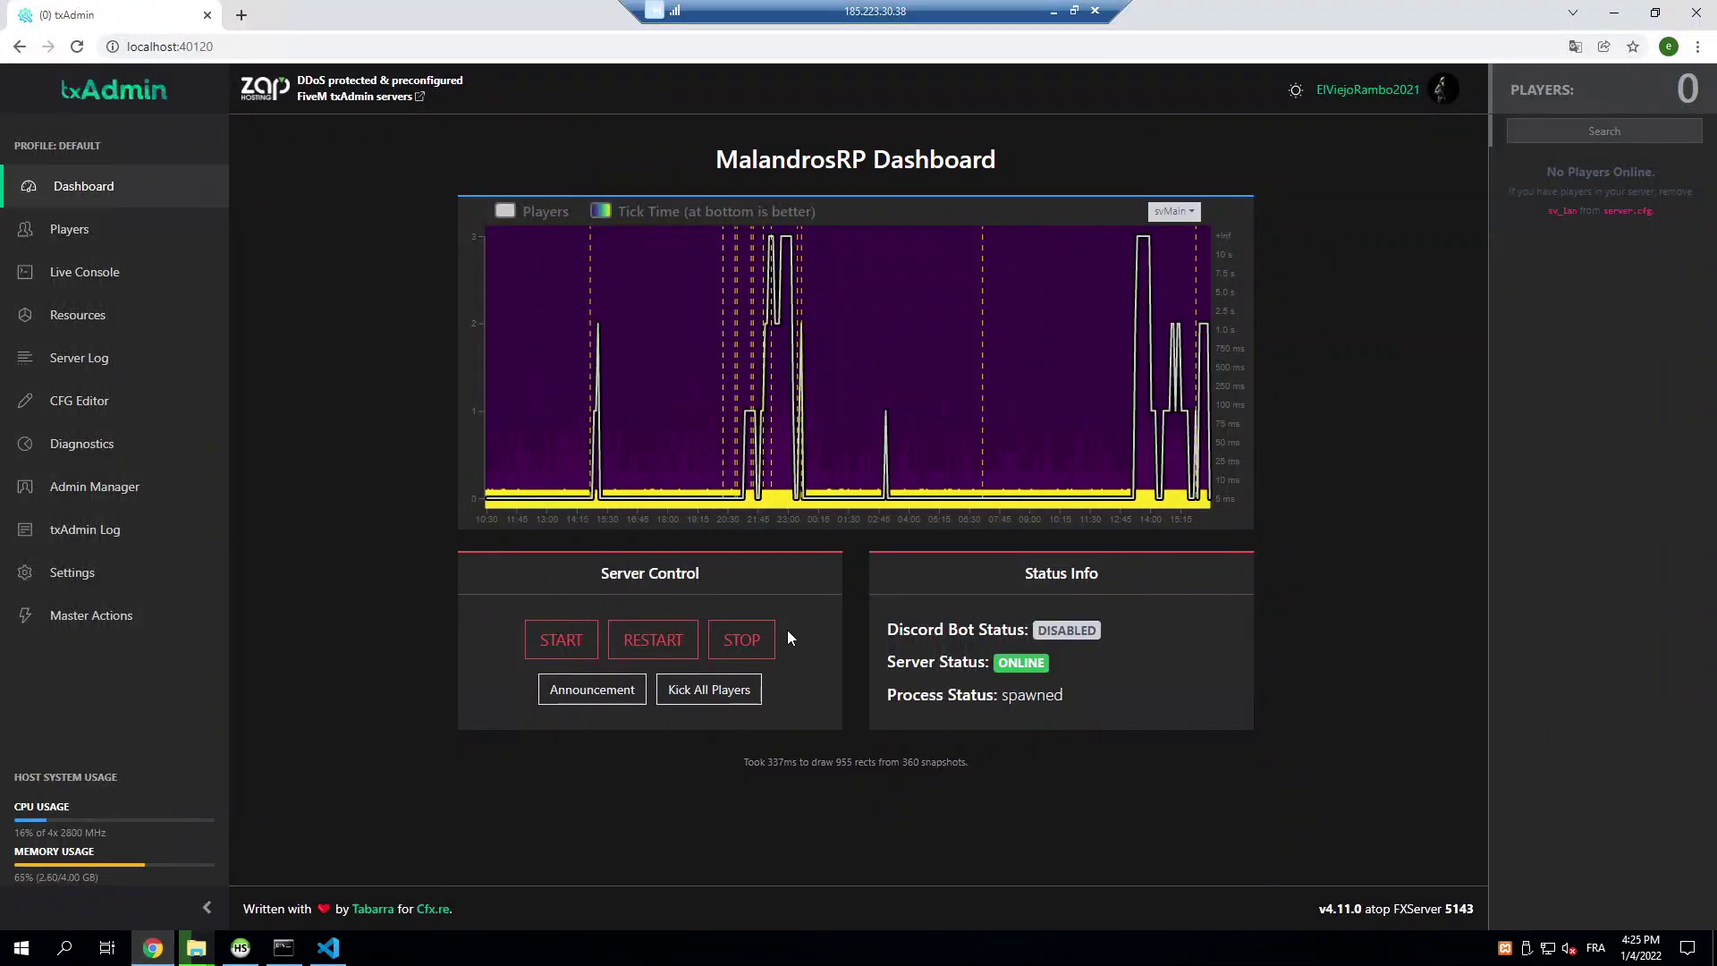
click(754, 642)
click(1025, 535)
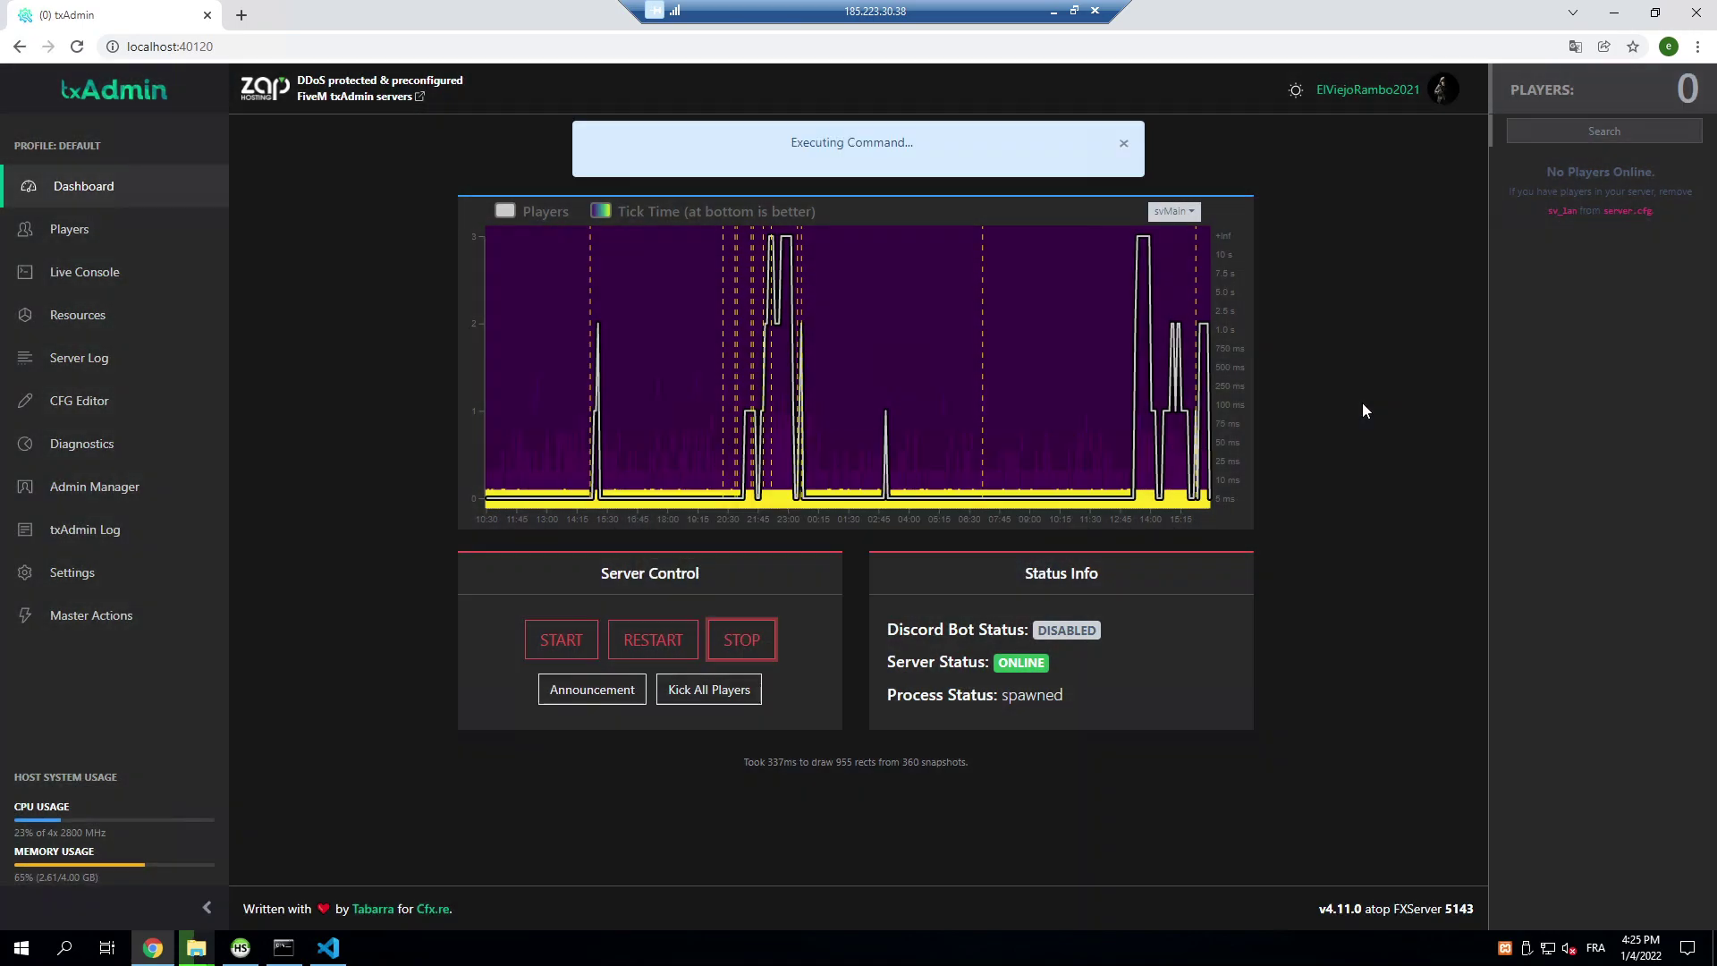
click(1615, 14)
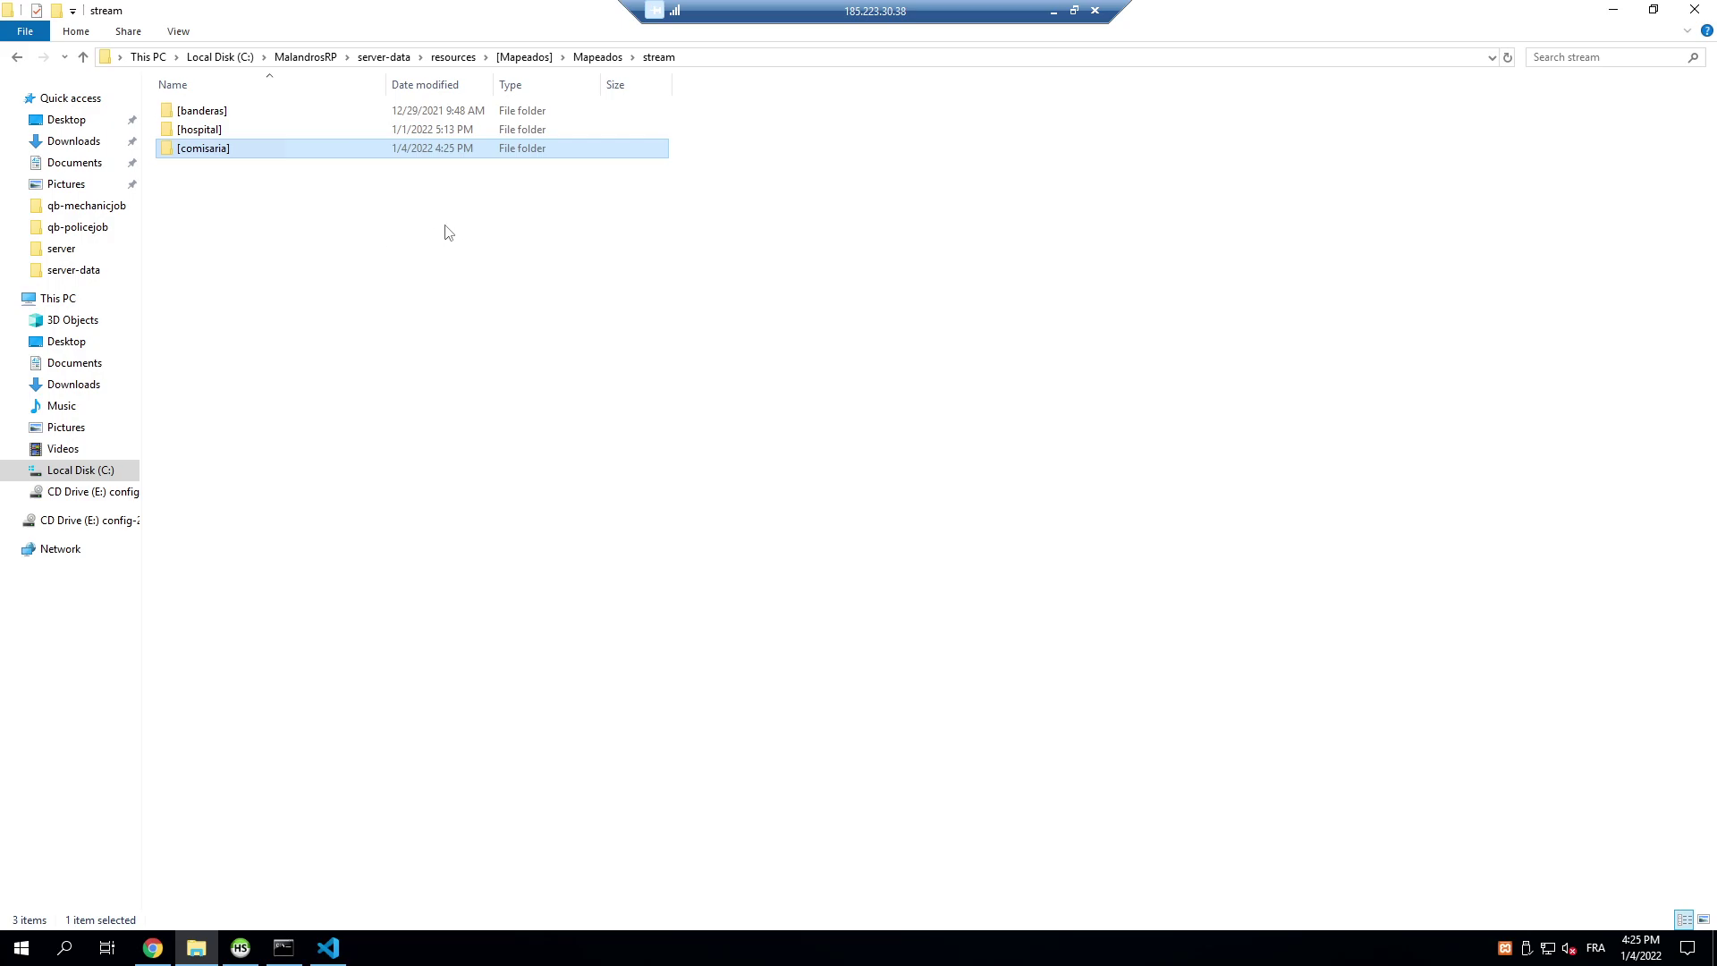
Close the remote file window, return to txAdmin and start the MalandrosRP server.
click(419, 234)
click(458, 58)
click(1696, 10)
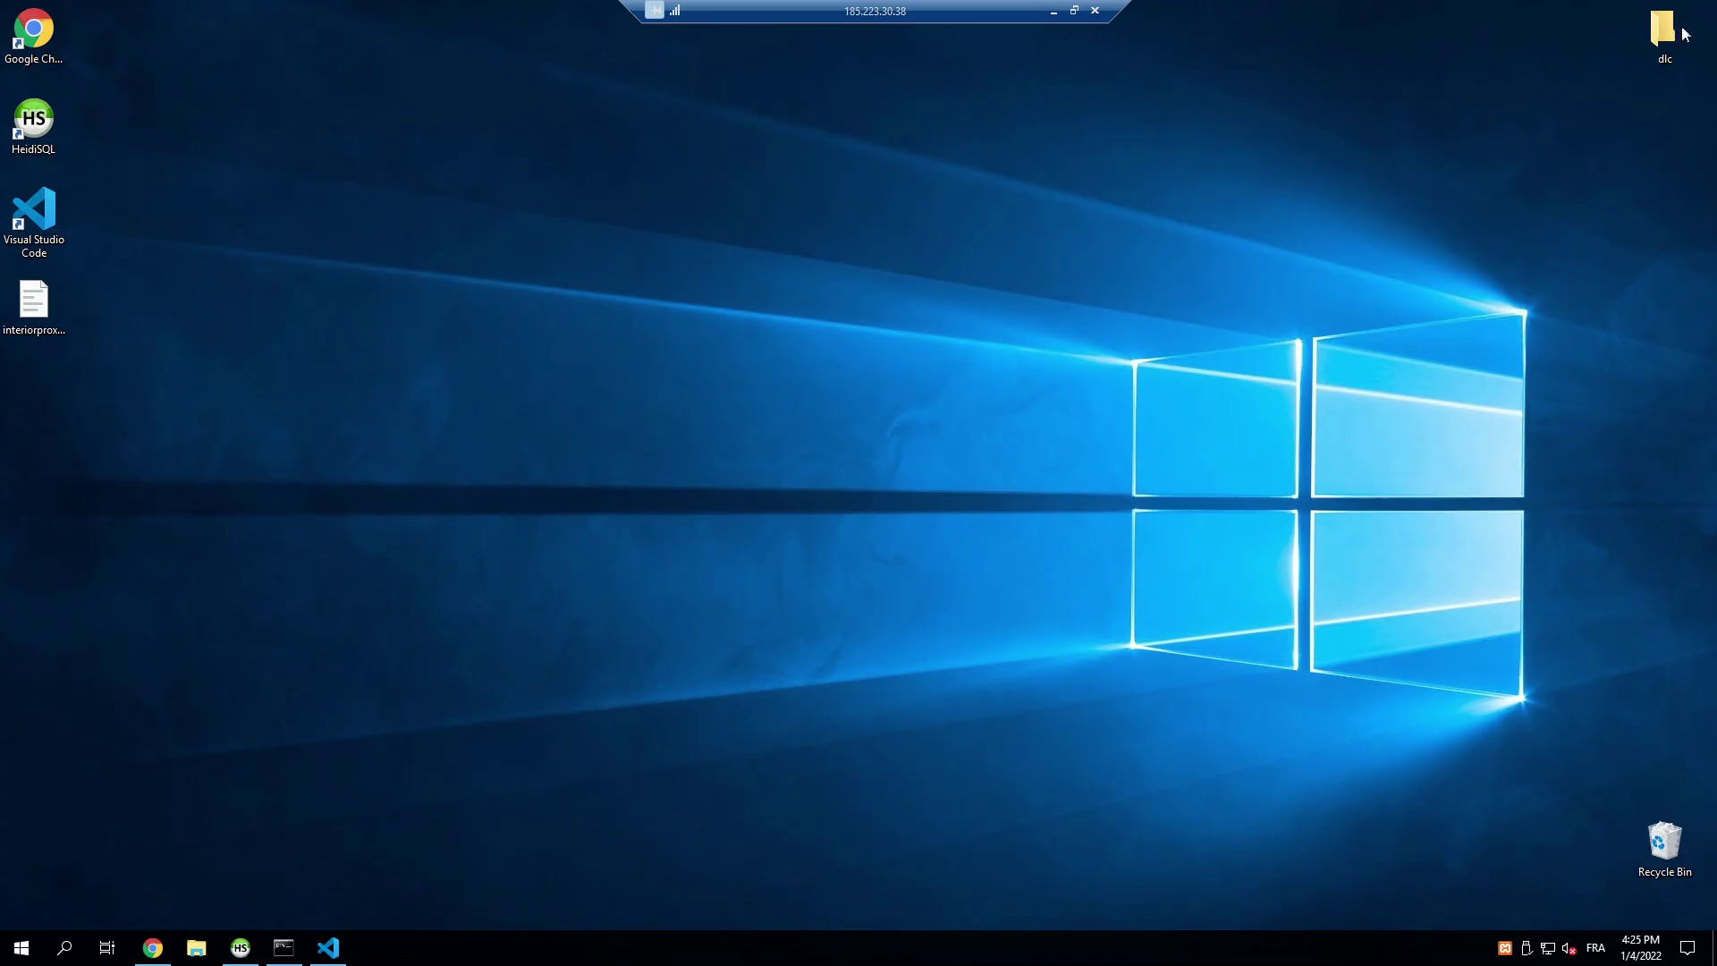
click(153, 947)
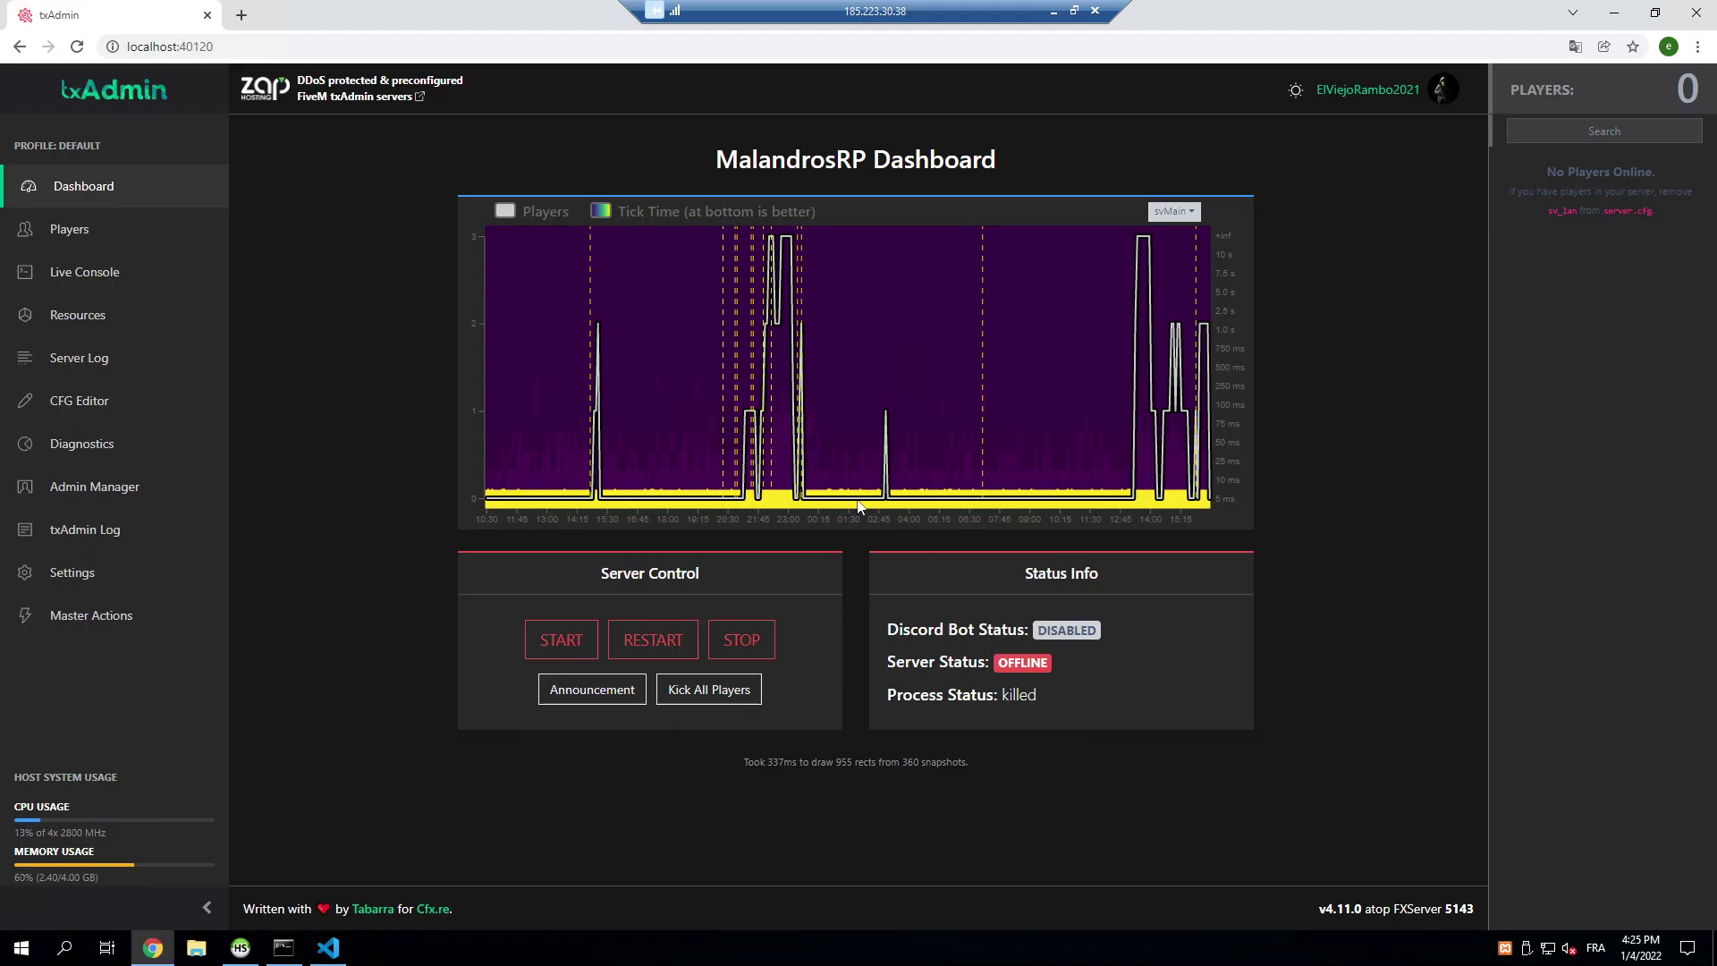
click(561, 639)
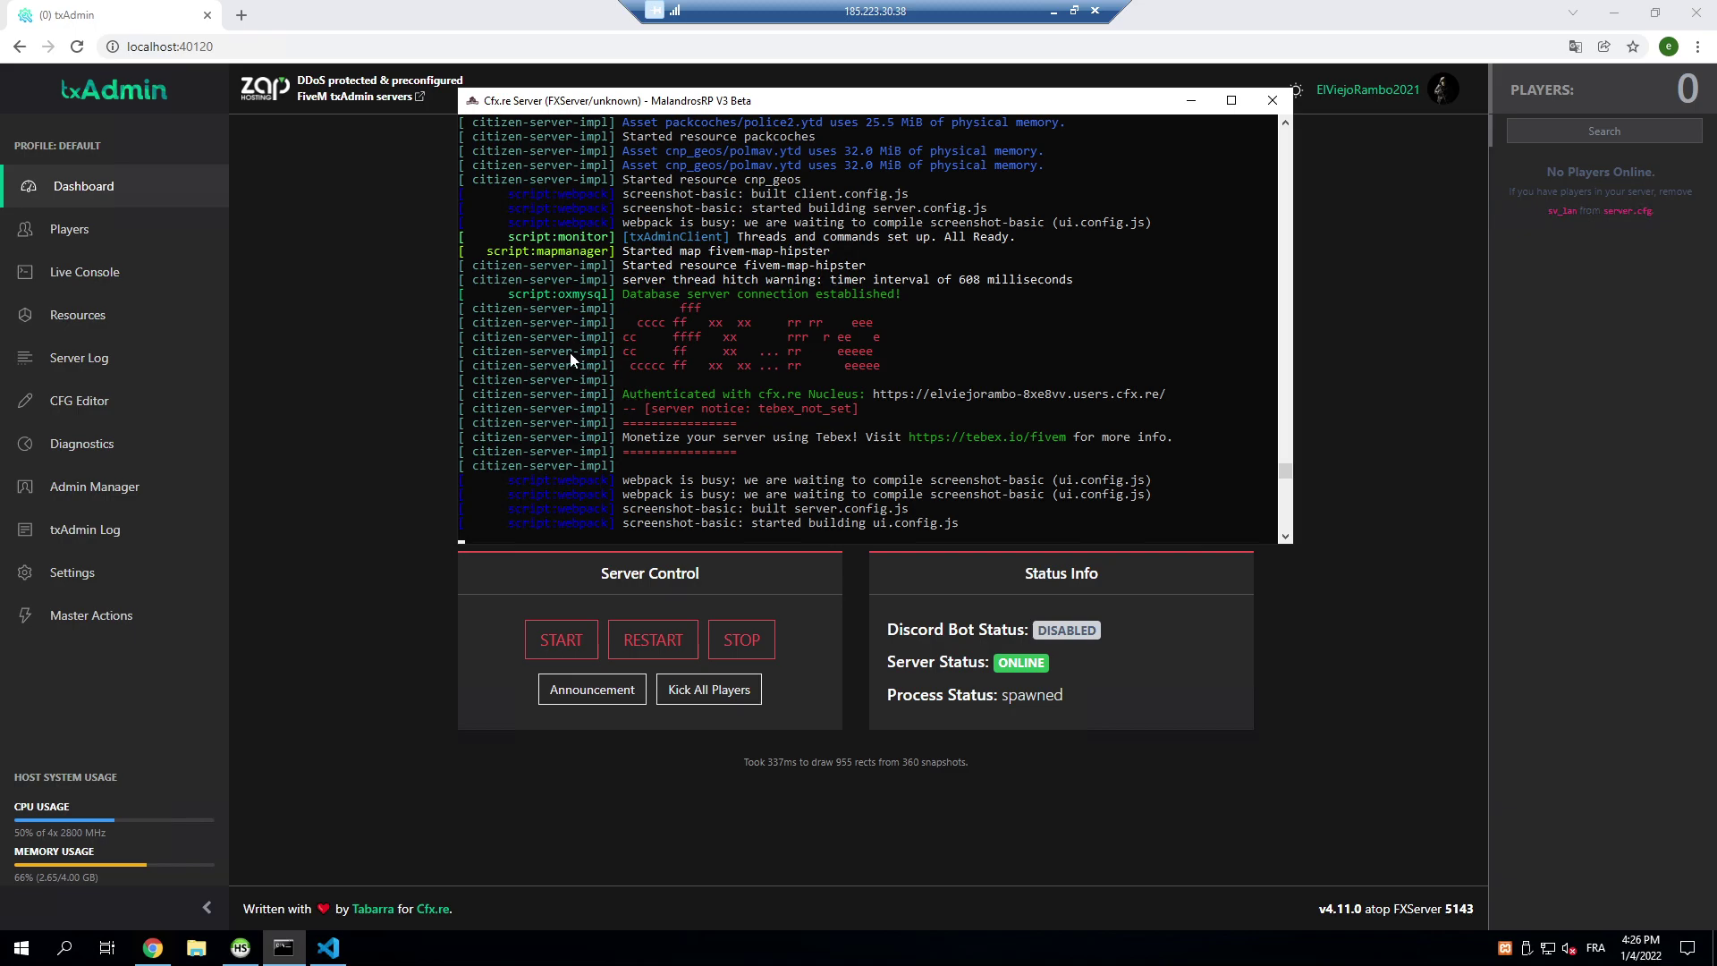
Restart the MalandrosRP server from the txAdmin dashboard and minimise the browser.
click(652, 639)
click(1027, 535)
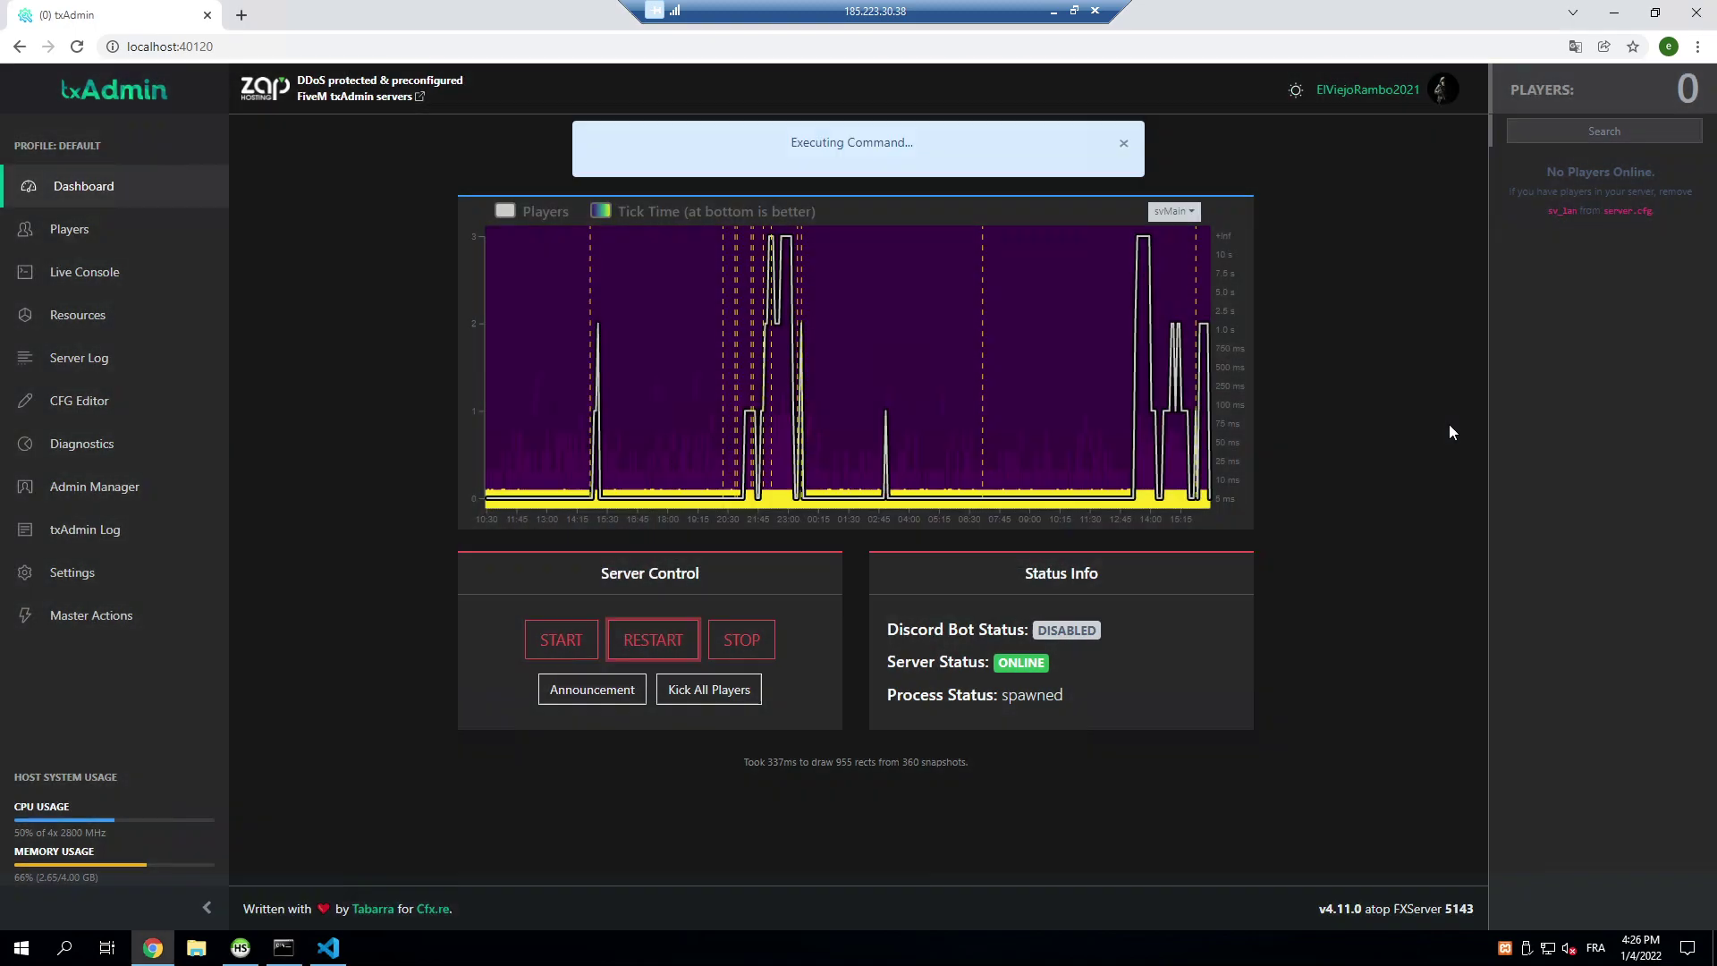
click(1614, 13)
Empty the Recycle Bin on the remote server.
right_click(1662, 836)
click(1578, 722)
click(929, 487)
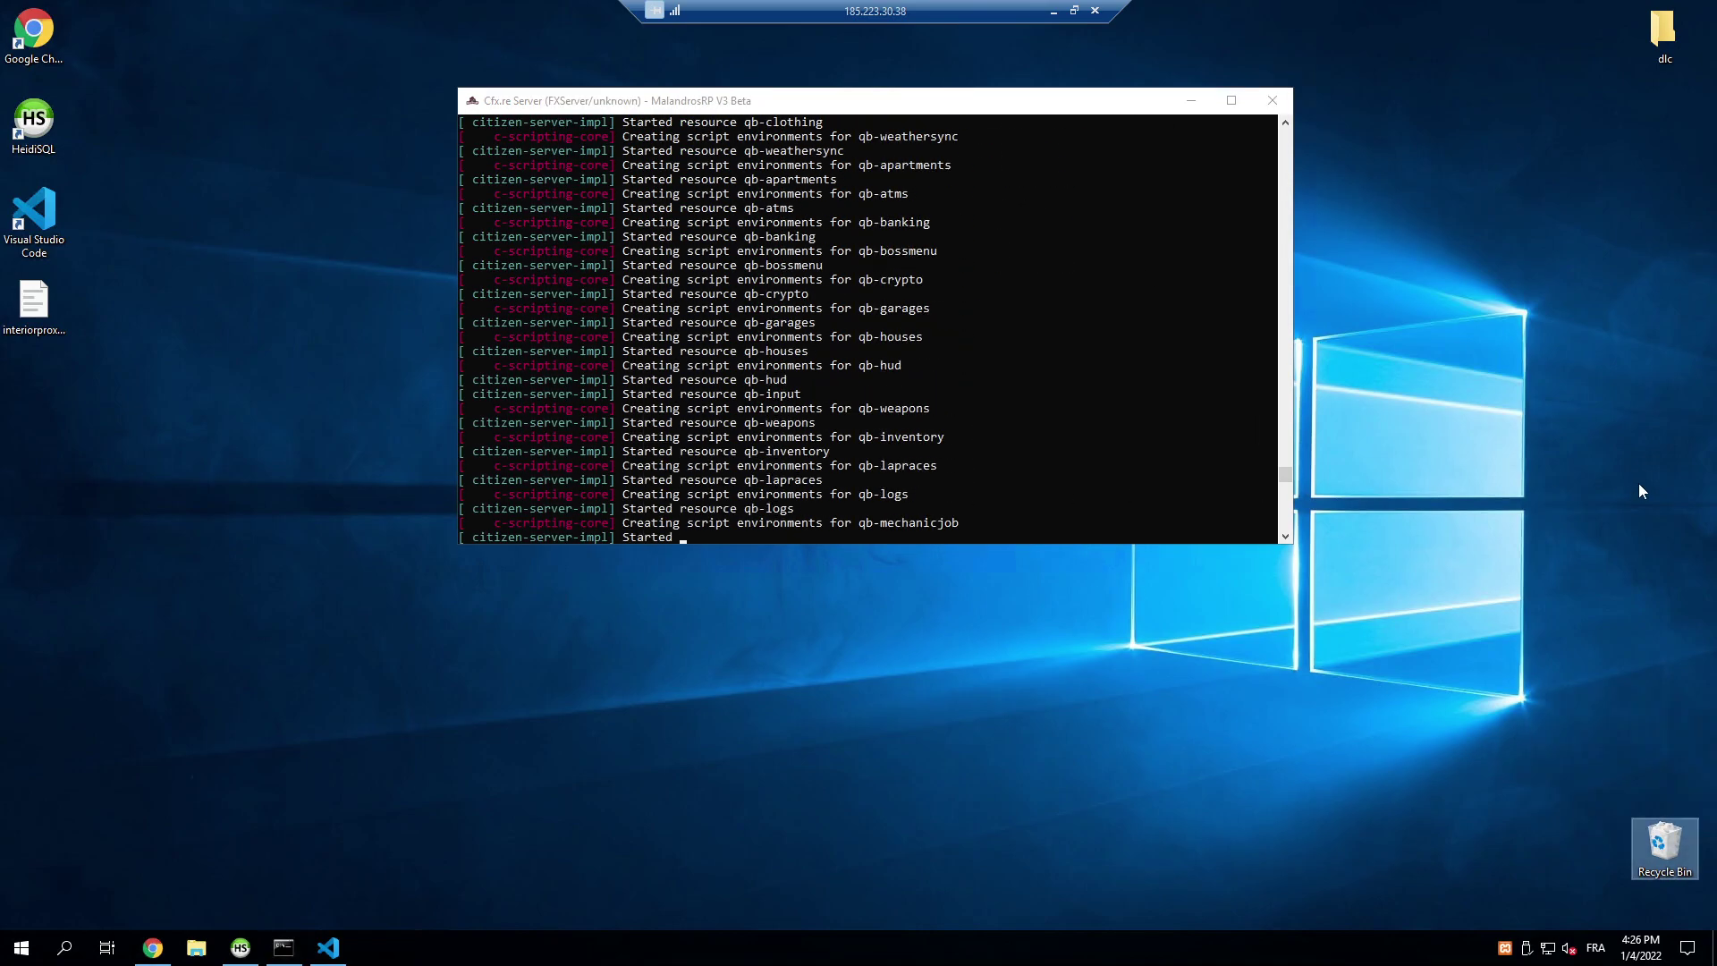
Return to the local desktop, launch FiveM from the FiveM folder and close the folder window.
click(1053, 11)
double_click(116, 818)
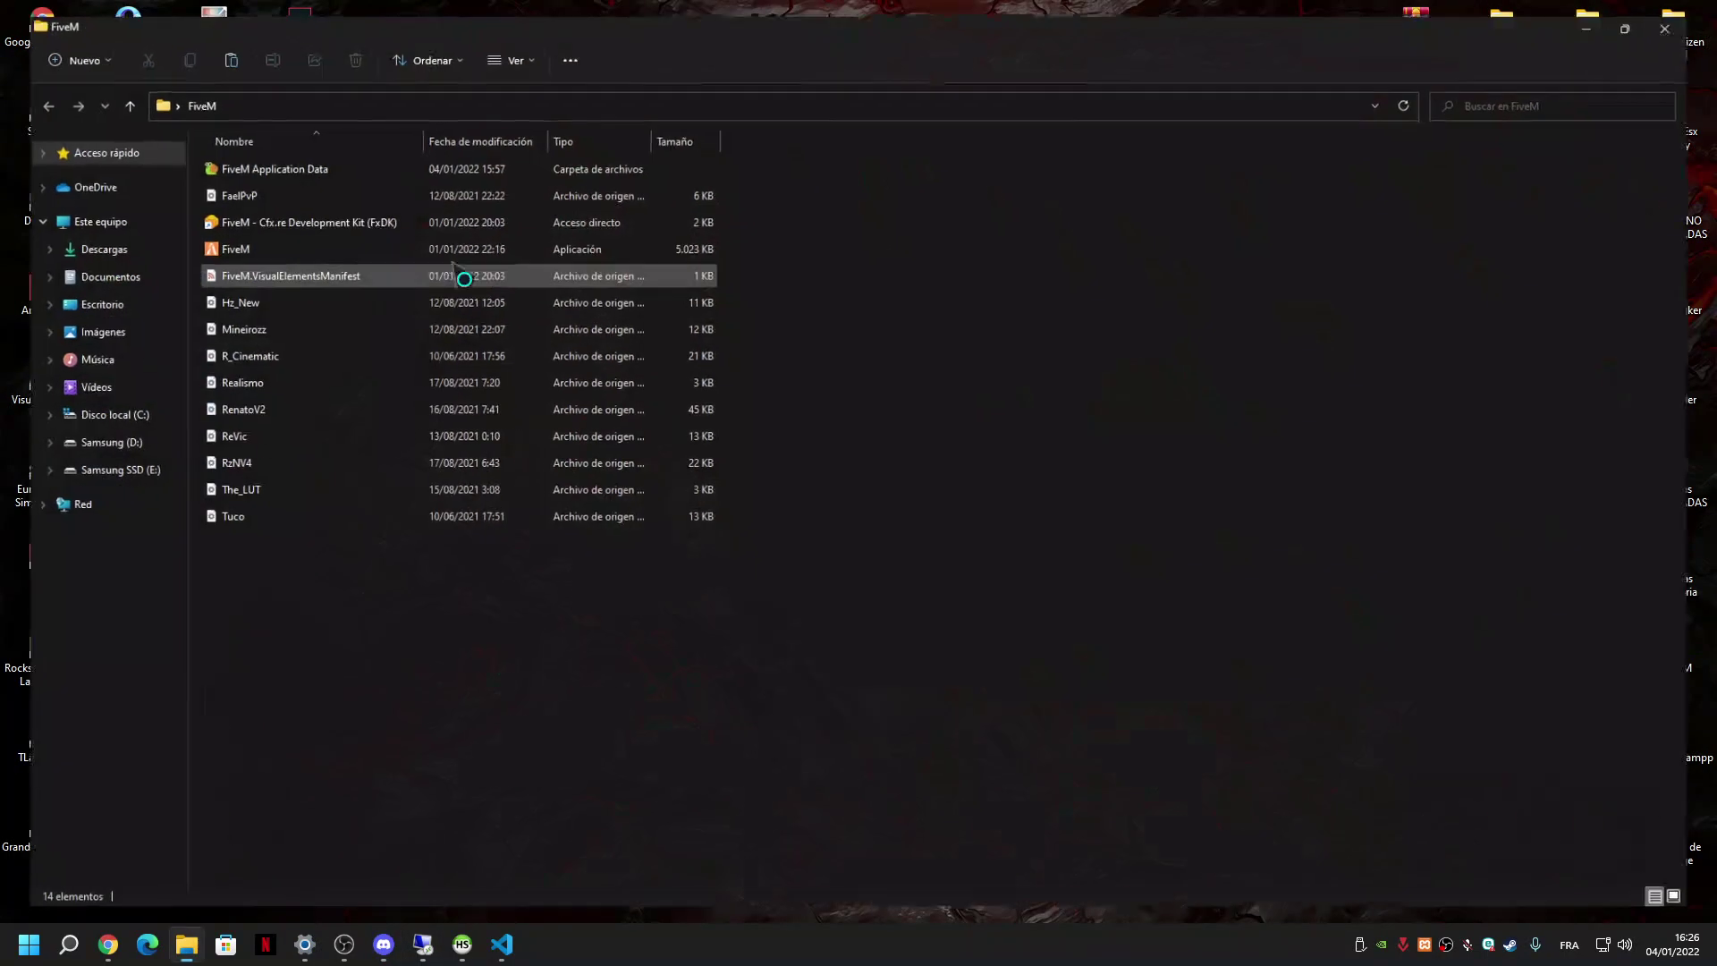
click(215, 241)
click(1692, 12)
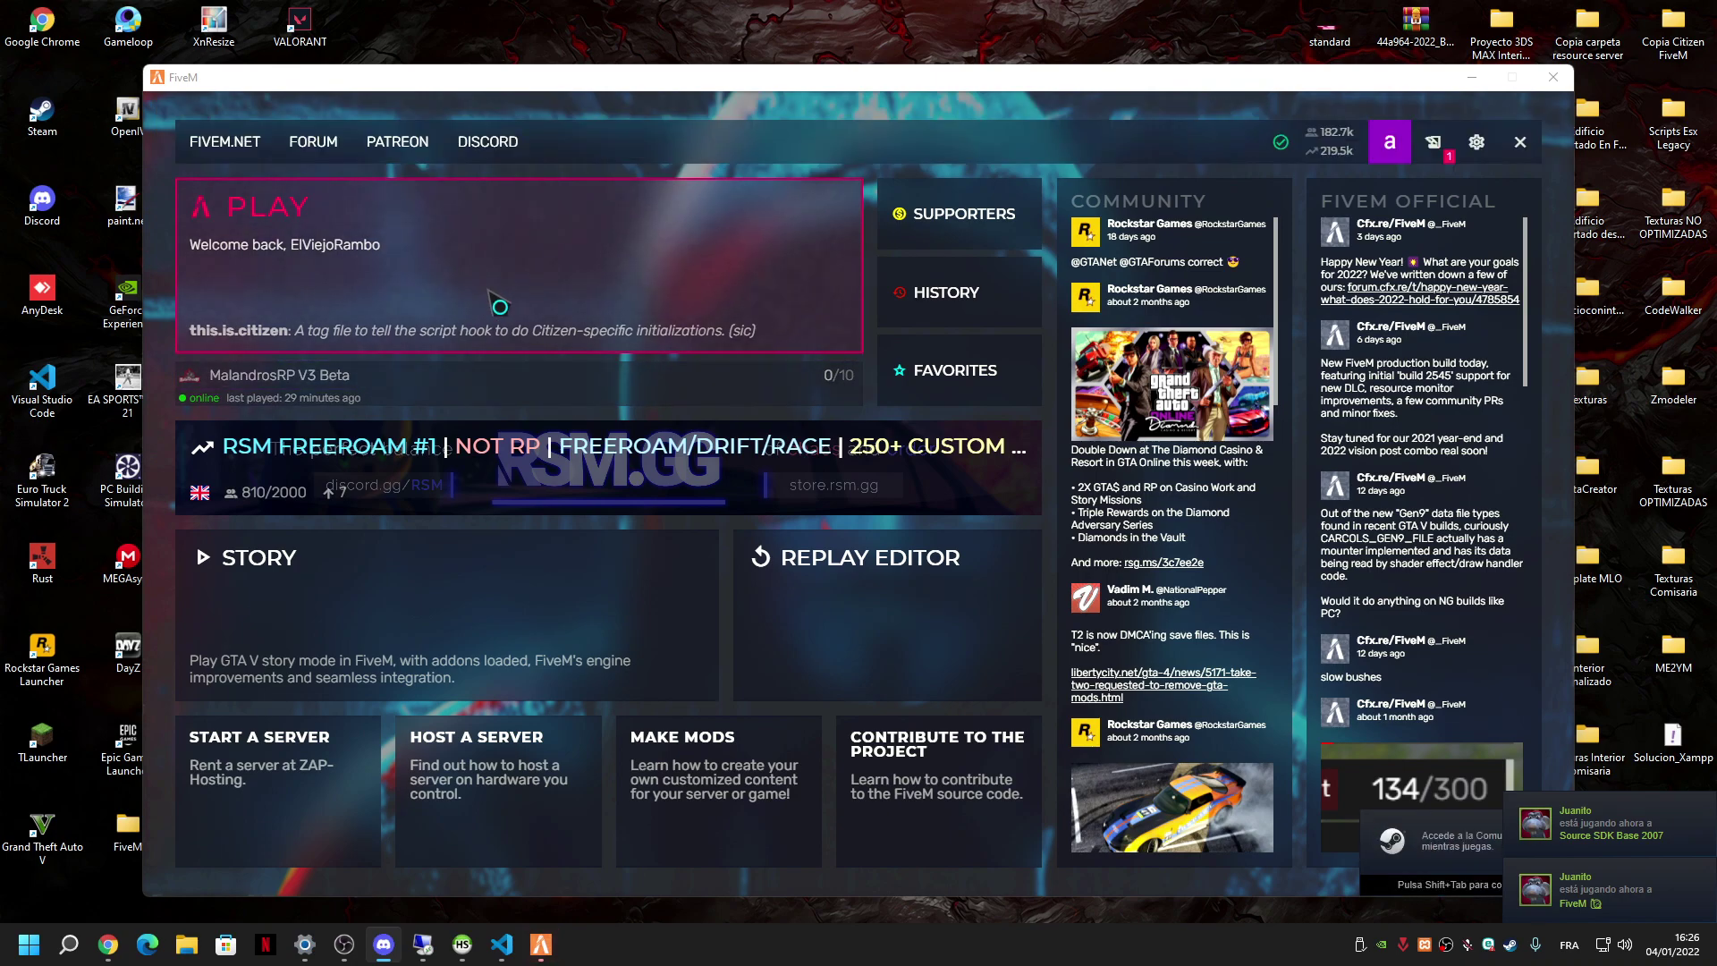
Open the FiveM server list, look at the details of MalandrosRP V3 Beta and connect to that server.
click(498, 306)
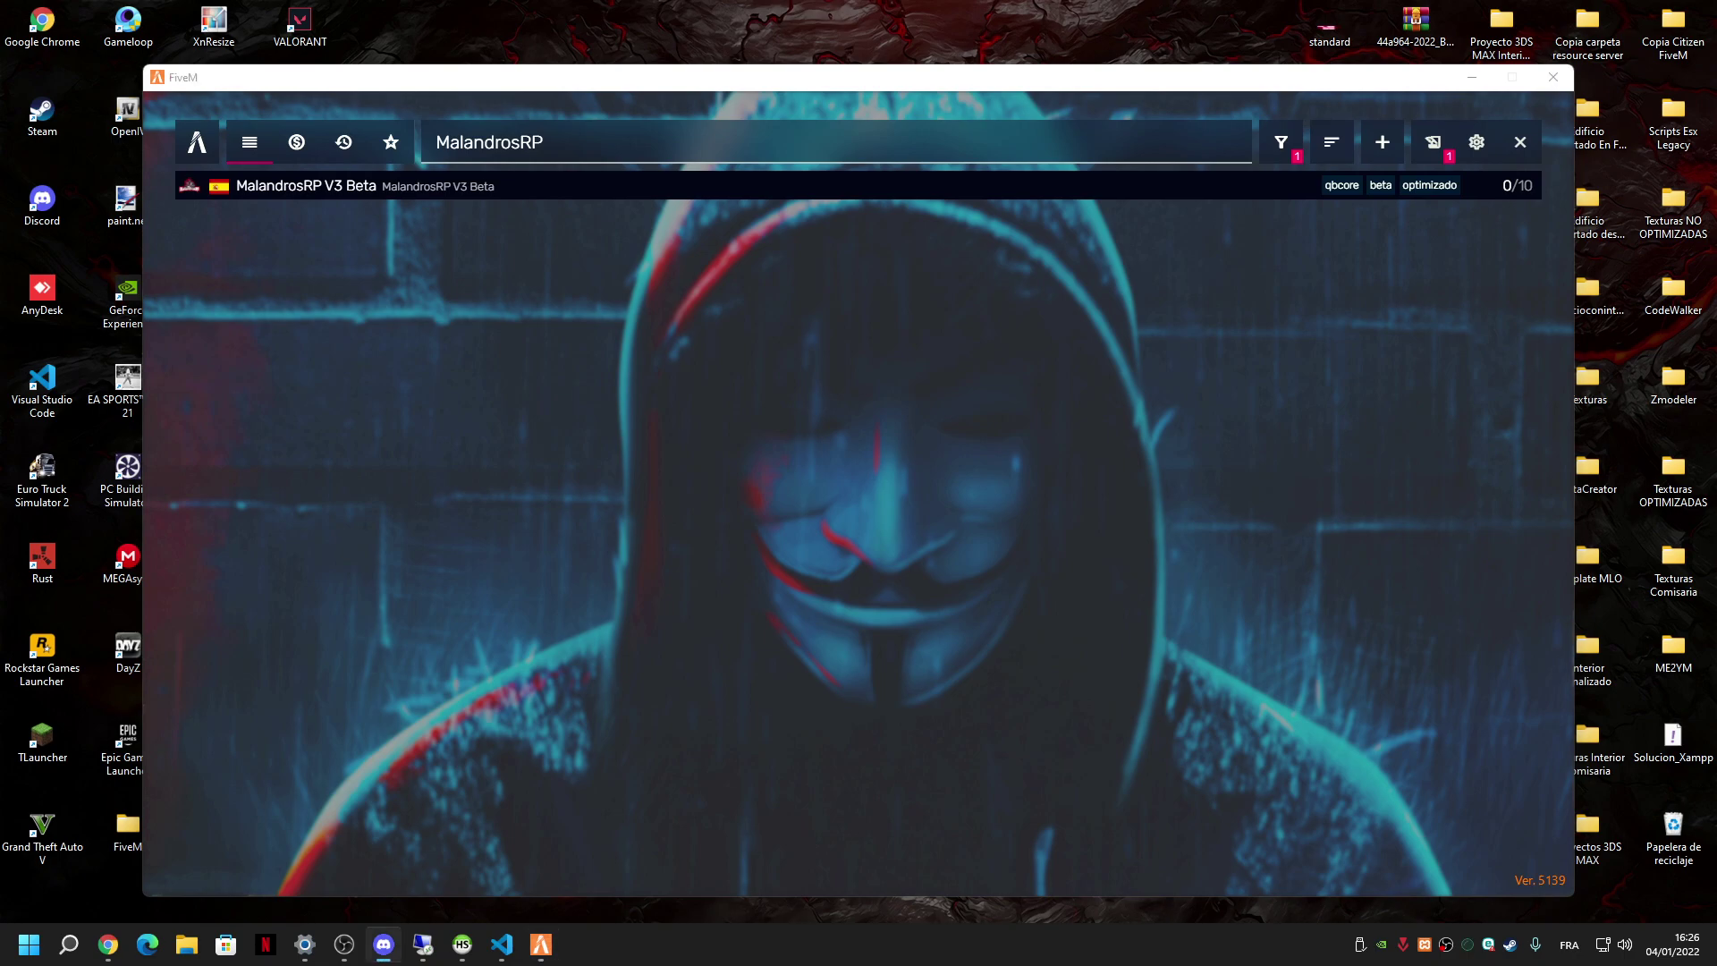
click(384, 189)
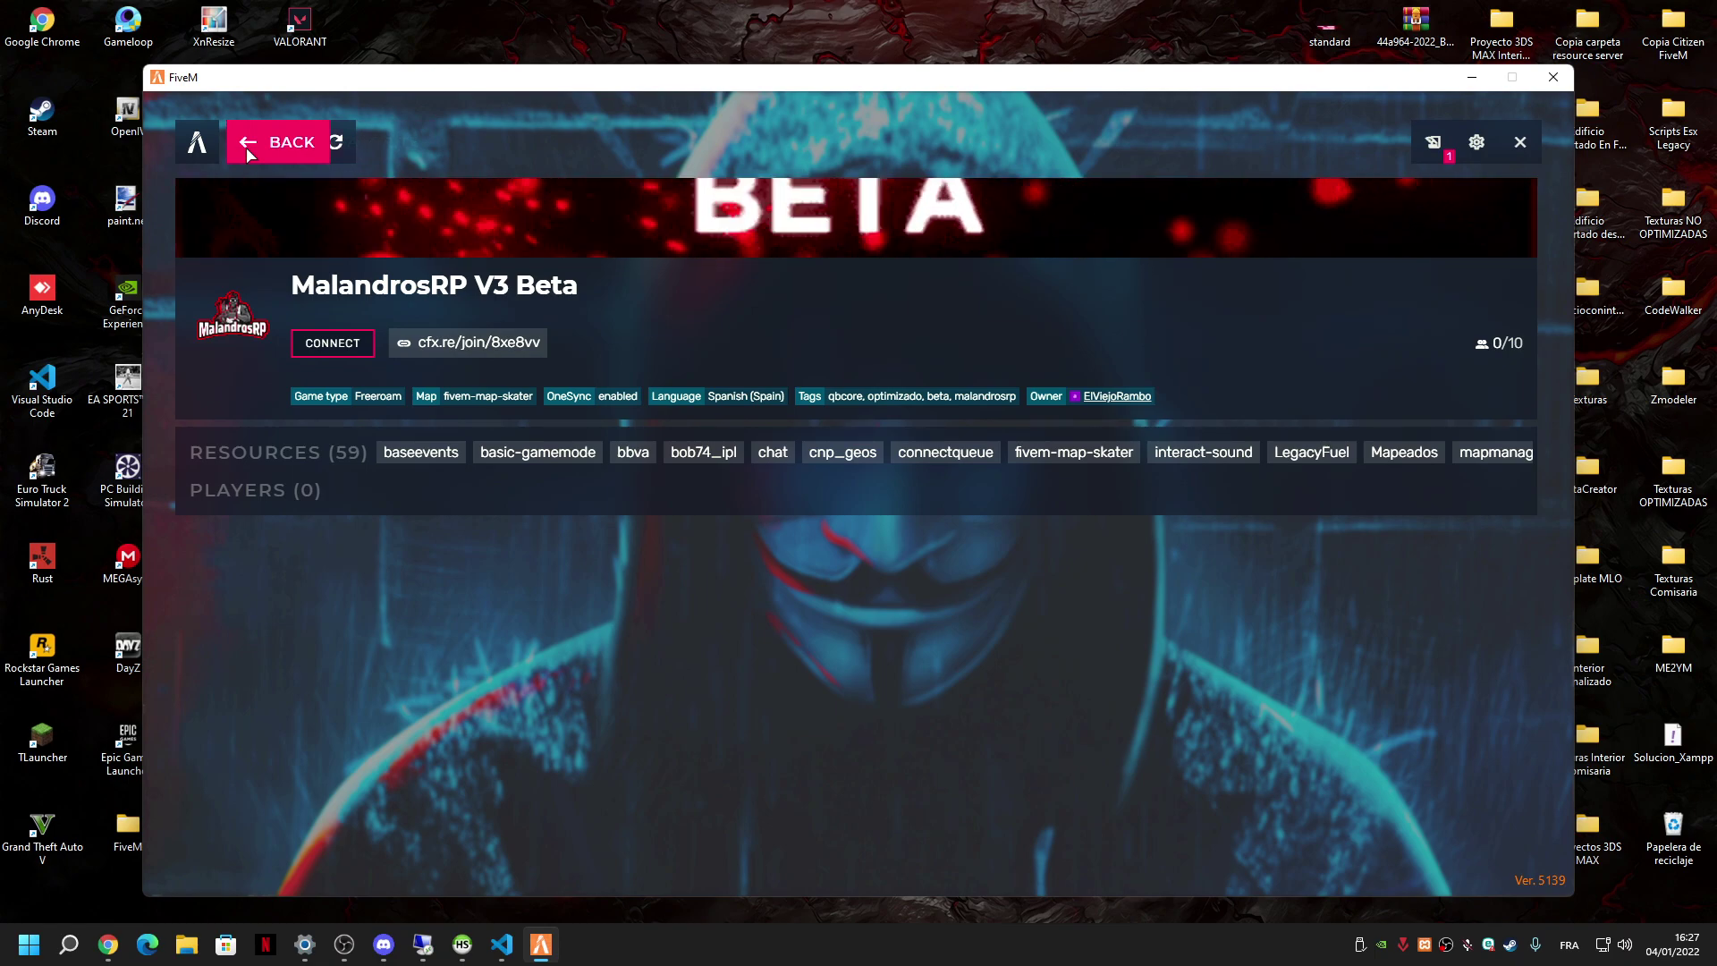
click(269, 143)
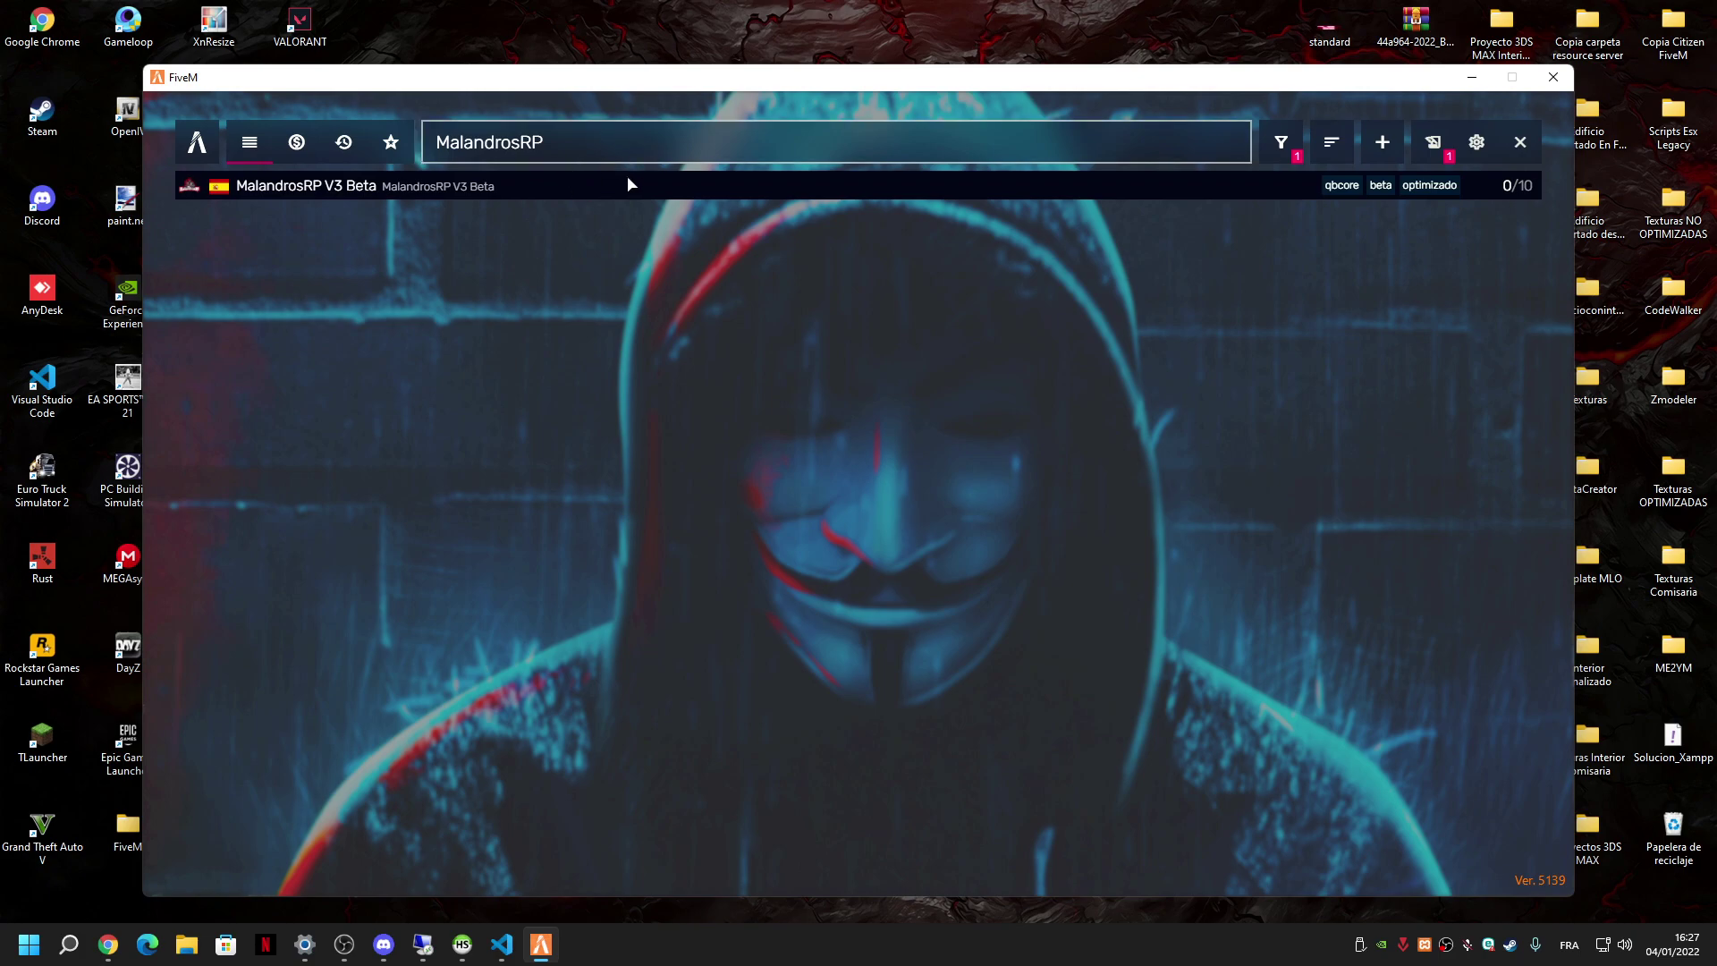
click(451, 189)
click(338, 352)
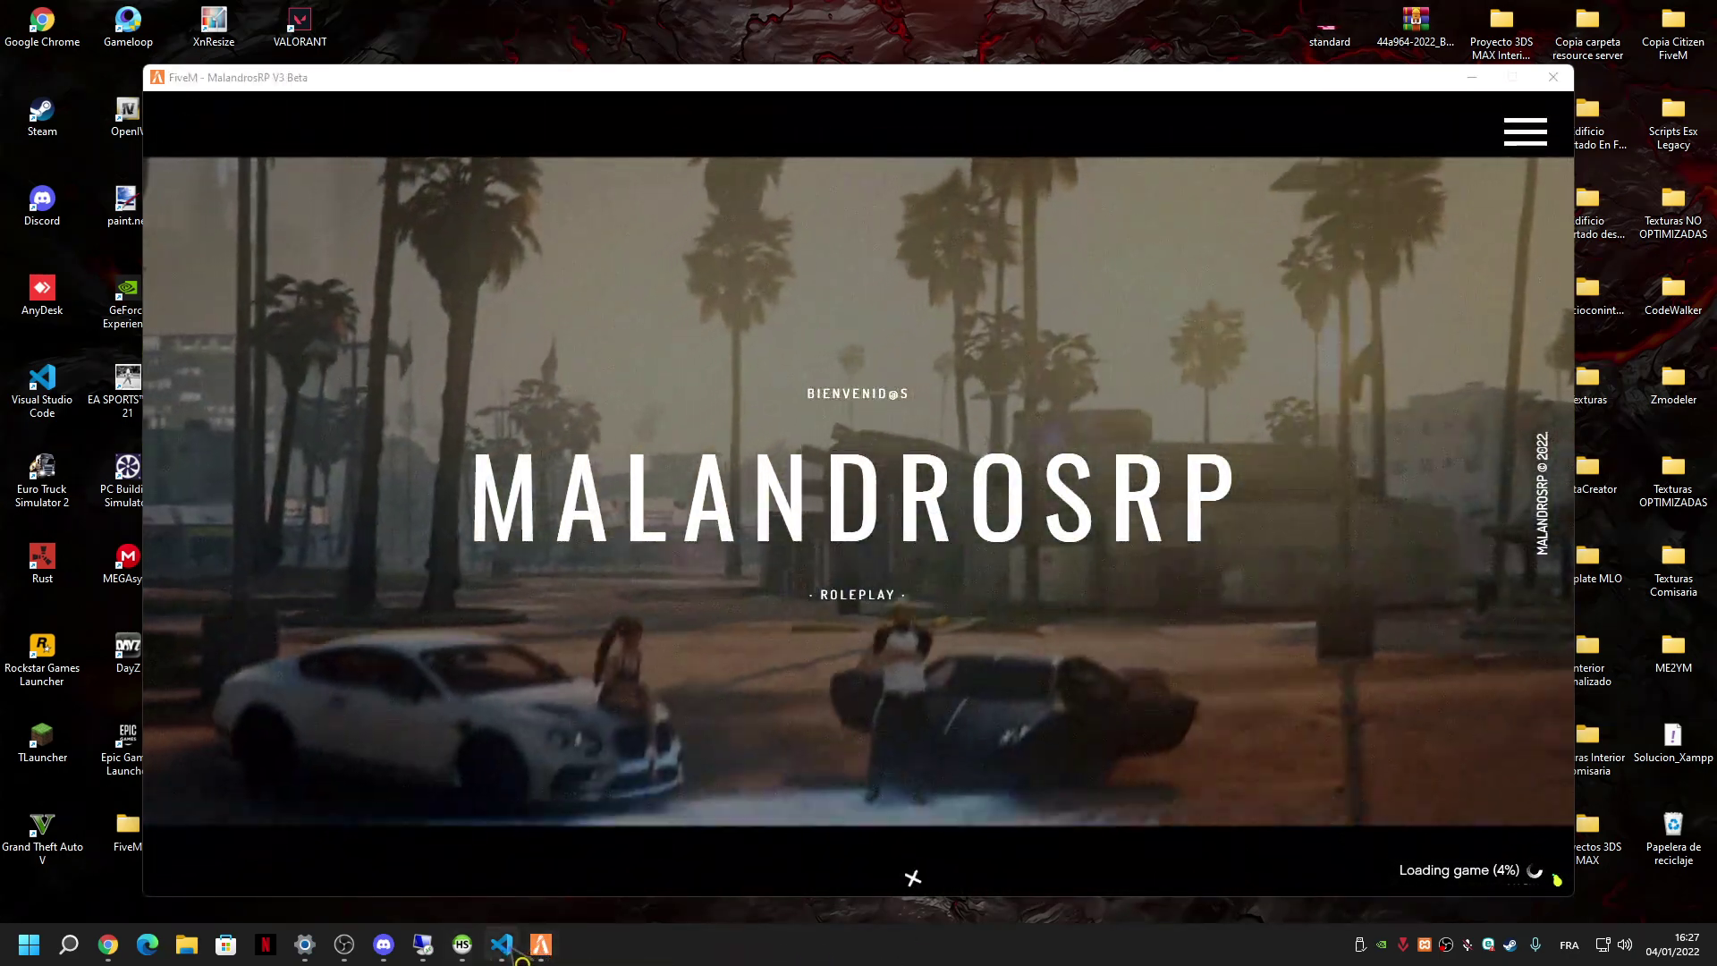
Switch to Visual Studio Code while the game loads, close fxmanifest.lua and exit the editor.
click(498, 946)
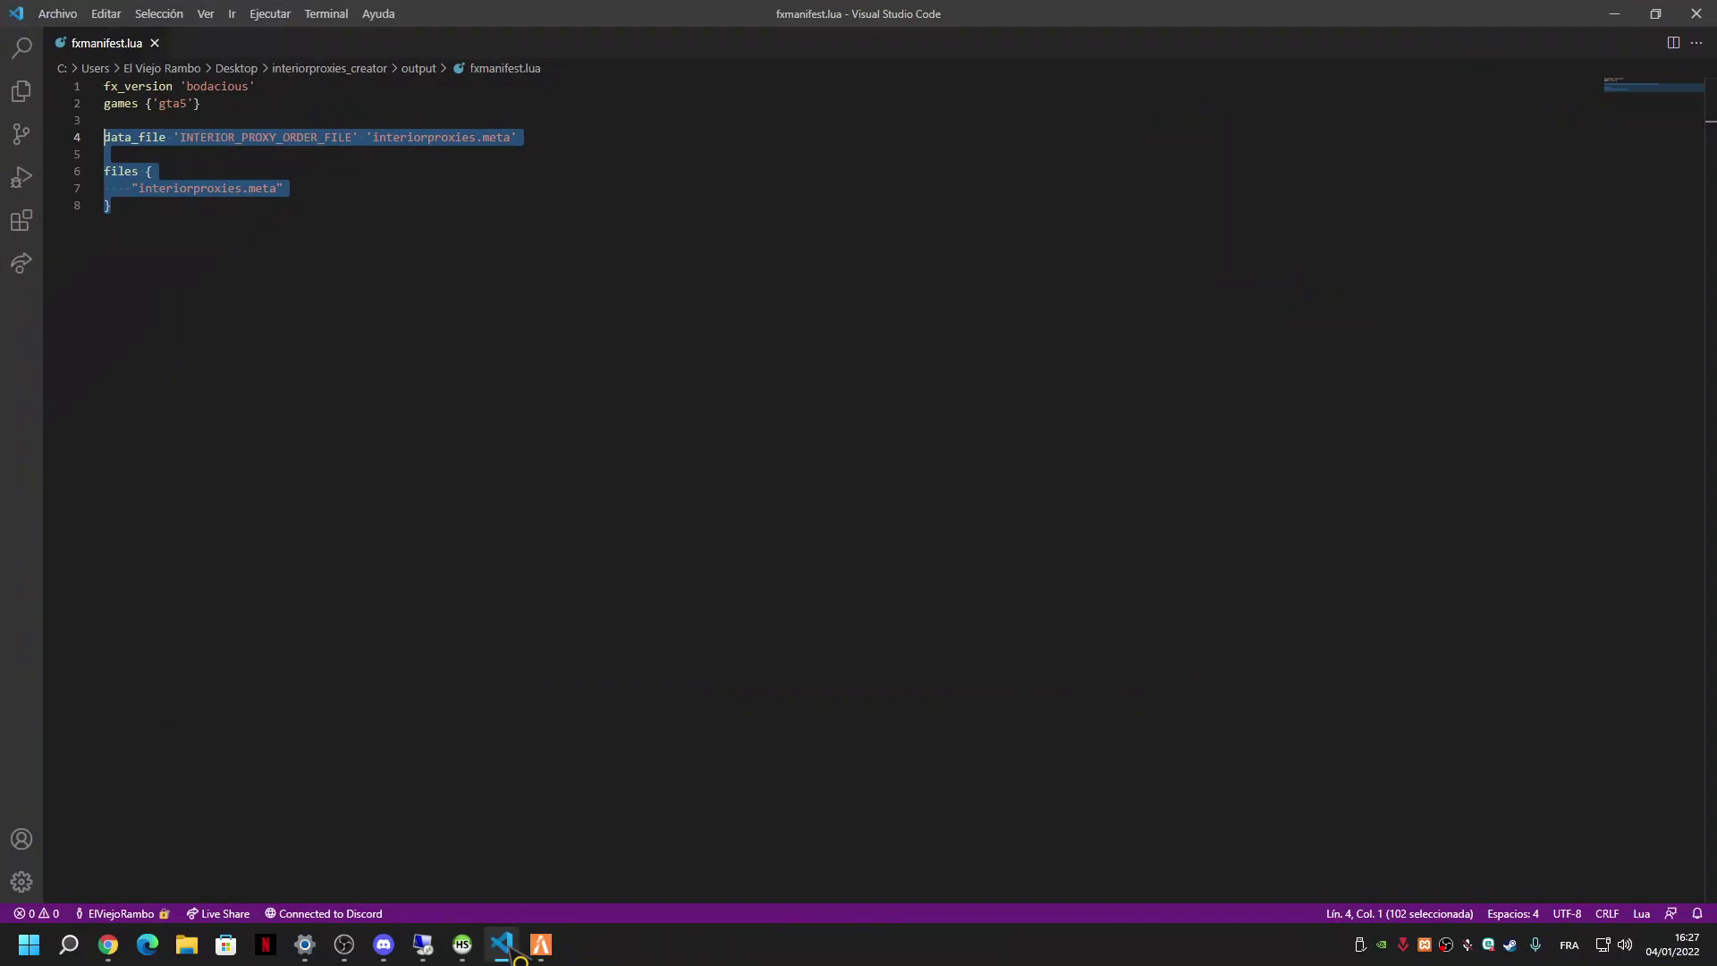
click(155, 43)
click(1696, 14)
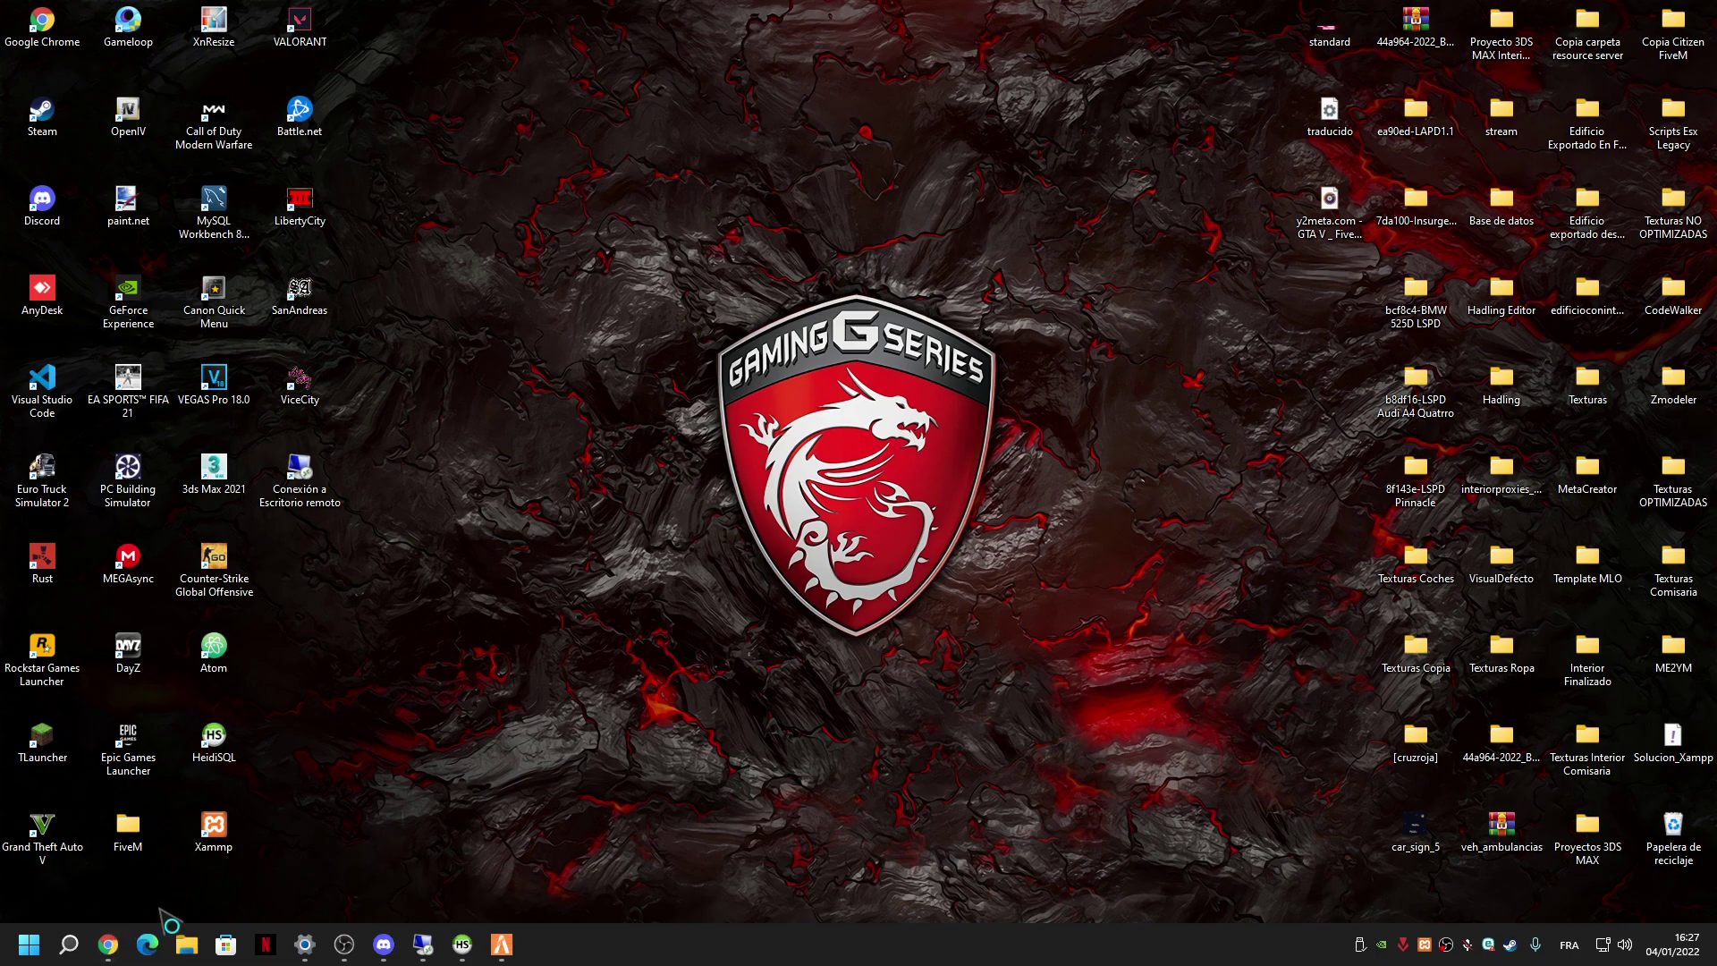
Bring up the interiorproxies_creator GitHub page, minimise the browser and return to the FiveM game window.
mouse_move(102, 936)
click(273, 869)
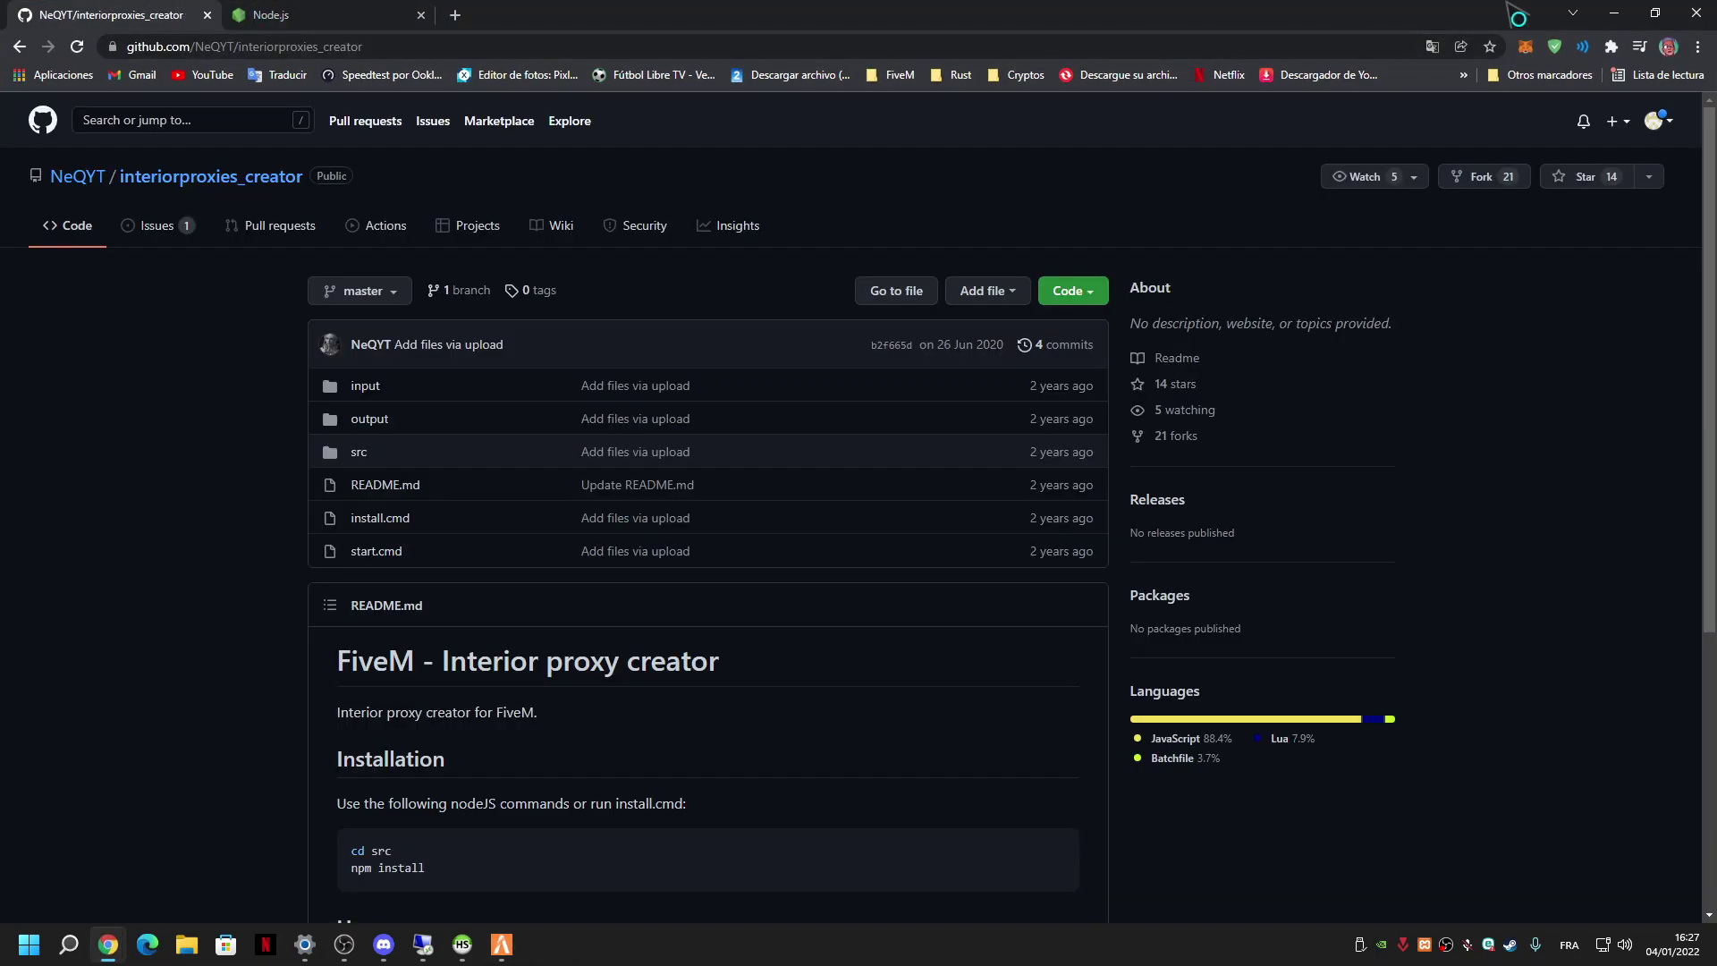
click(1614, 12)
click(506, 948)
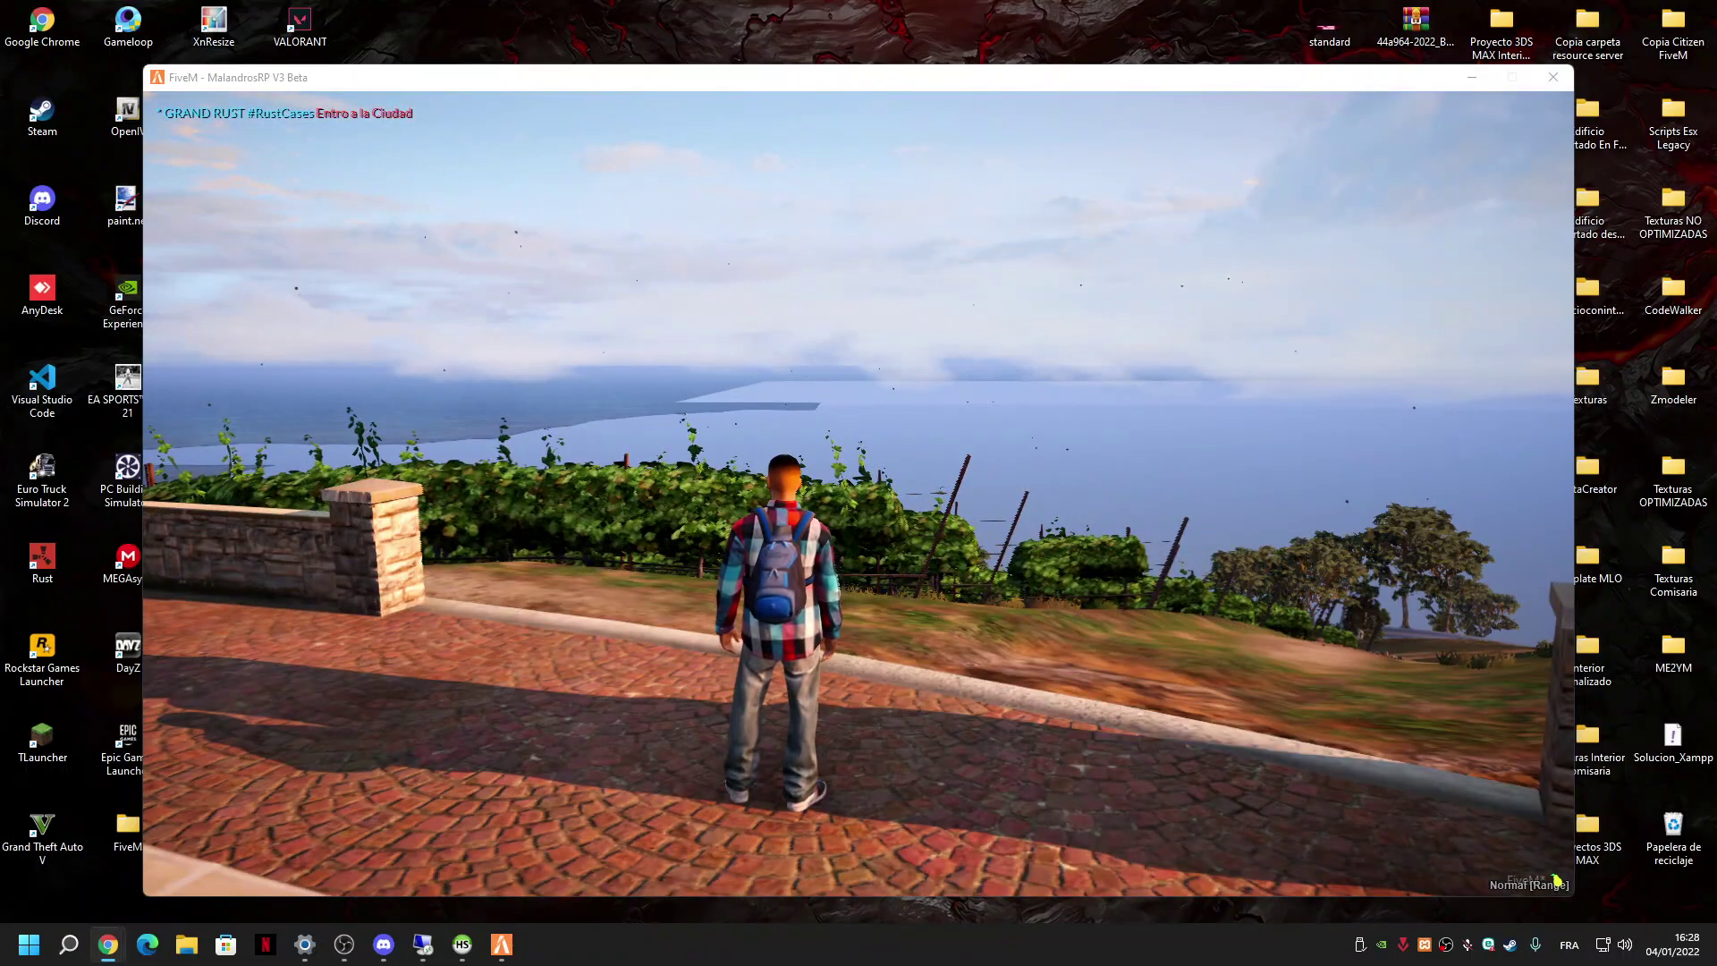
click(782, 443)
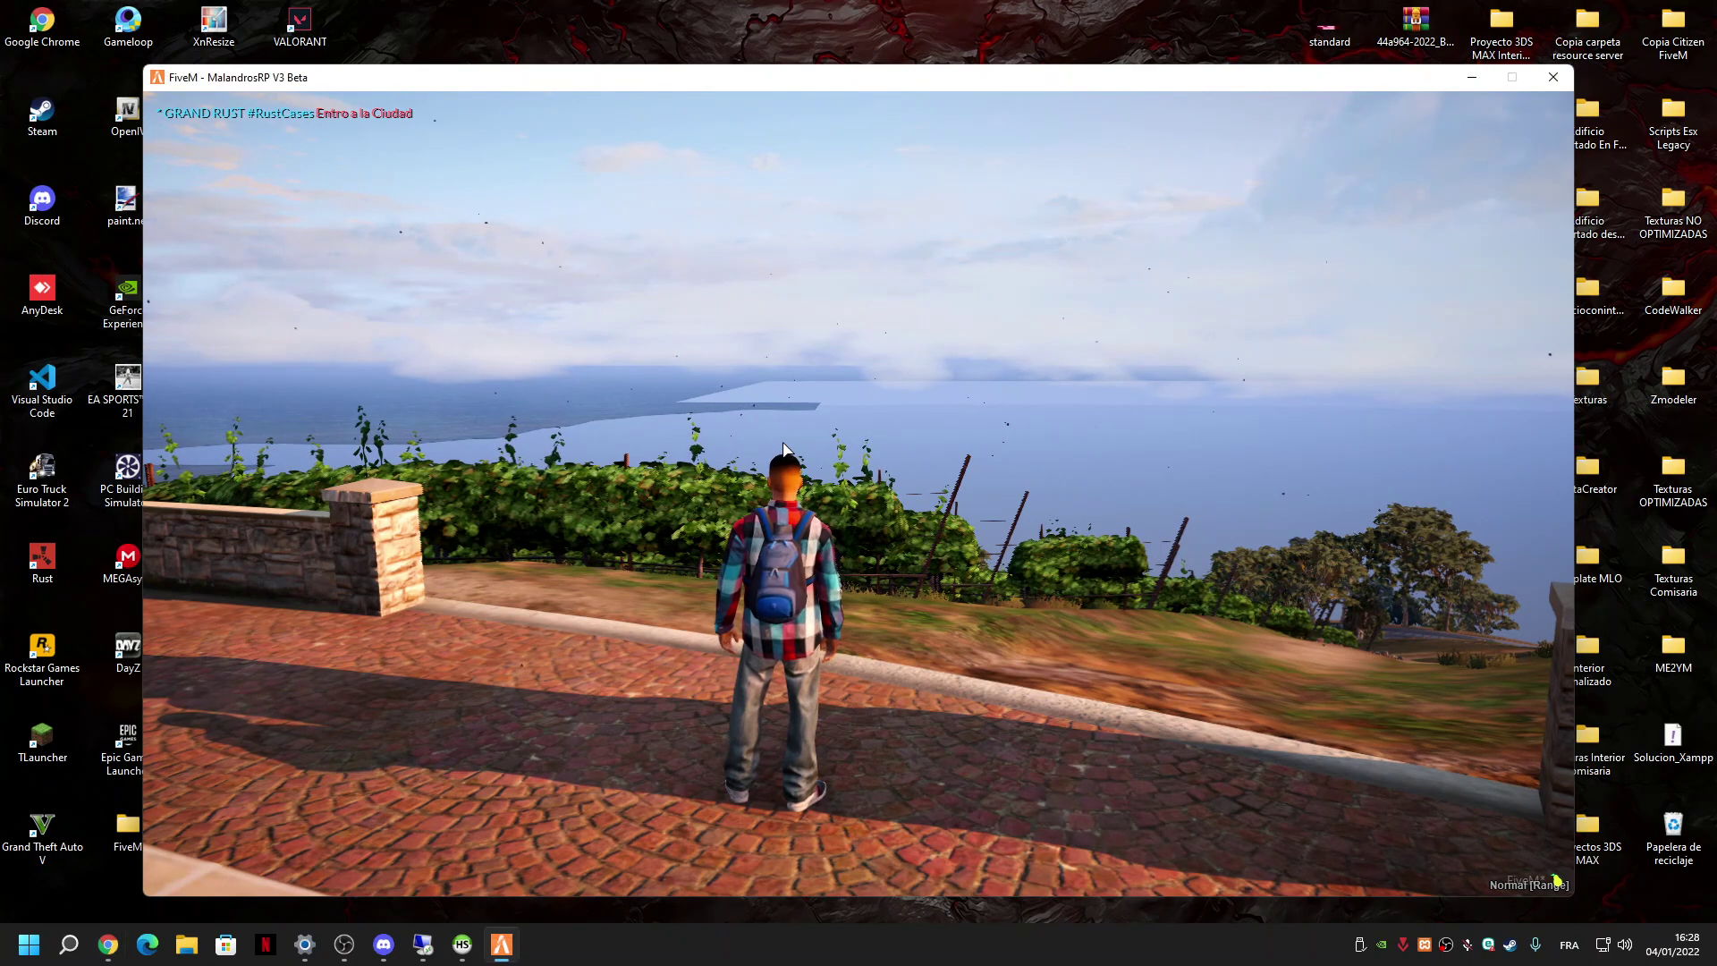
Load the existing character and spawn it in the city at its last location (Ultima Ubicacion).
key(a)
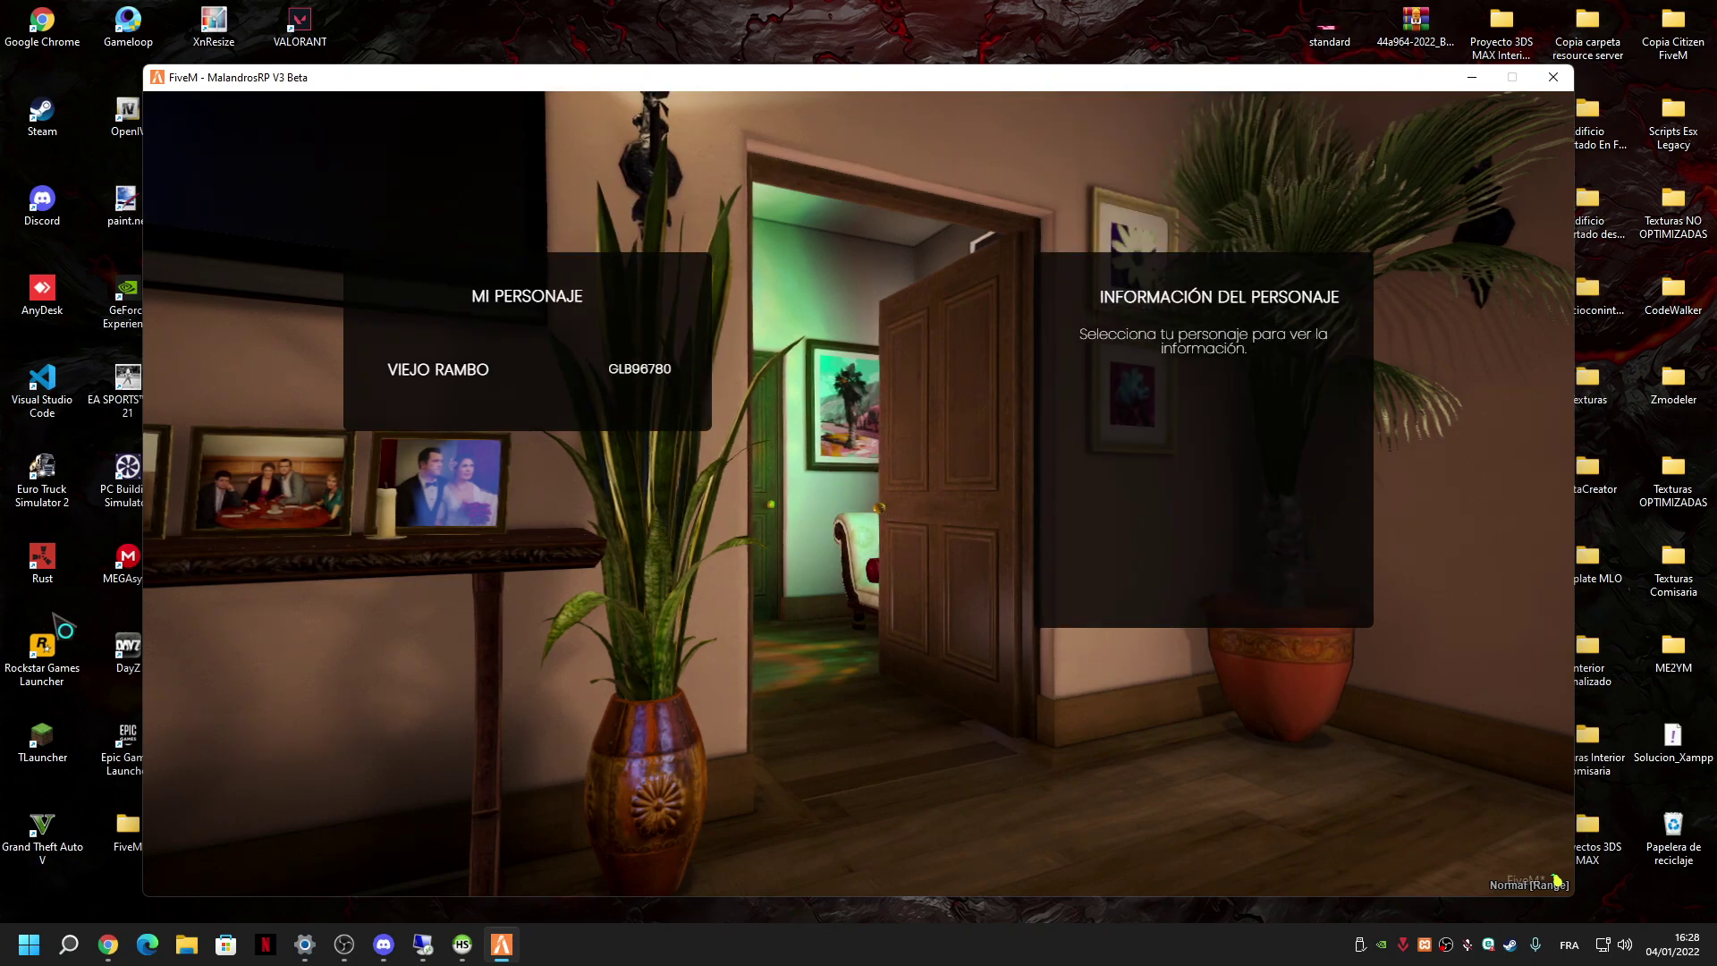
click(496, 372)
click(547, 445)
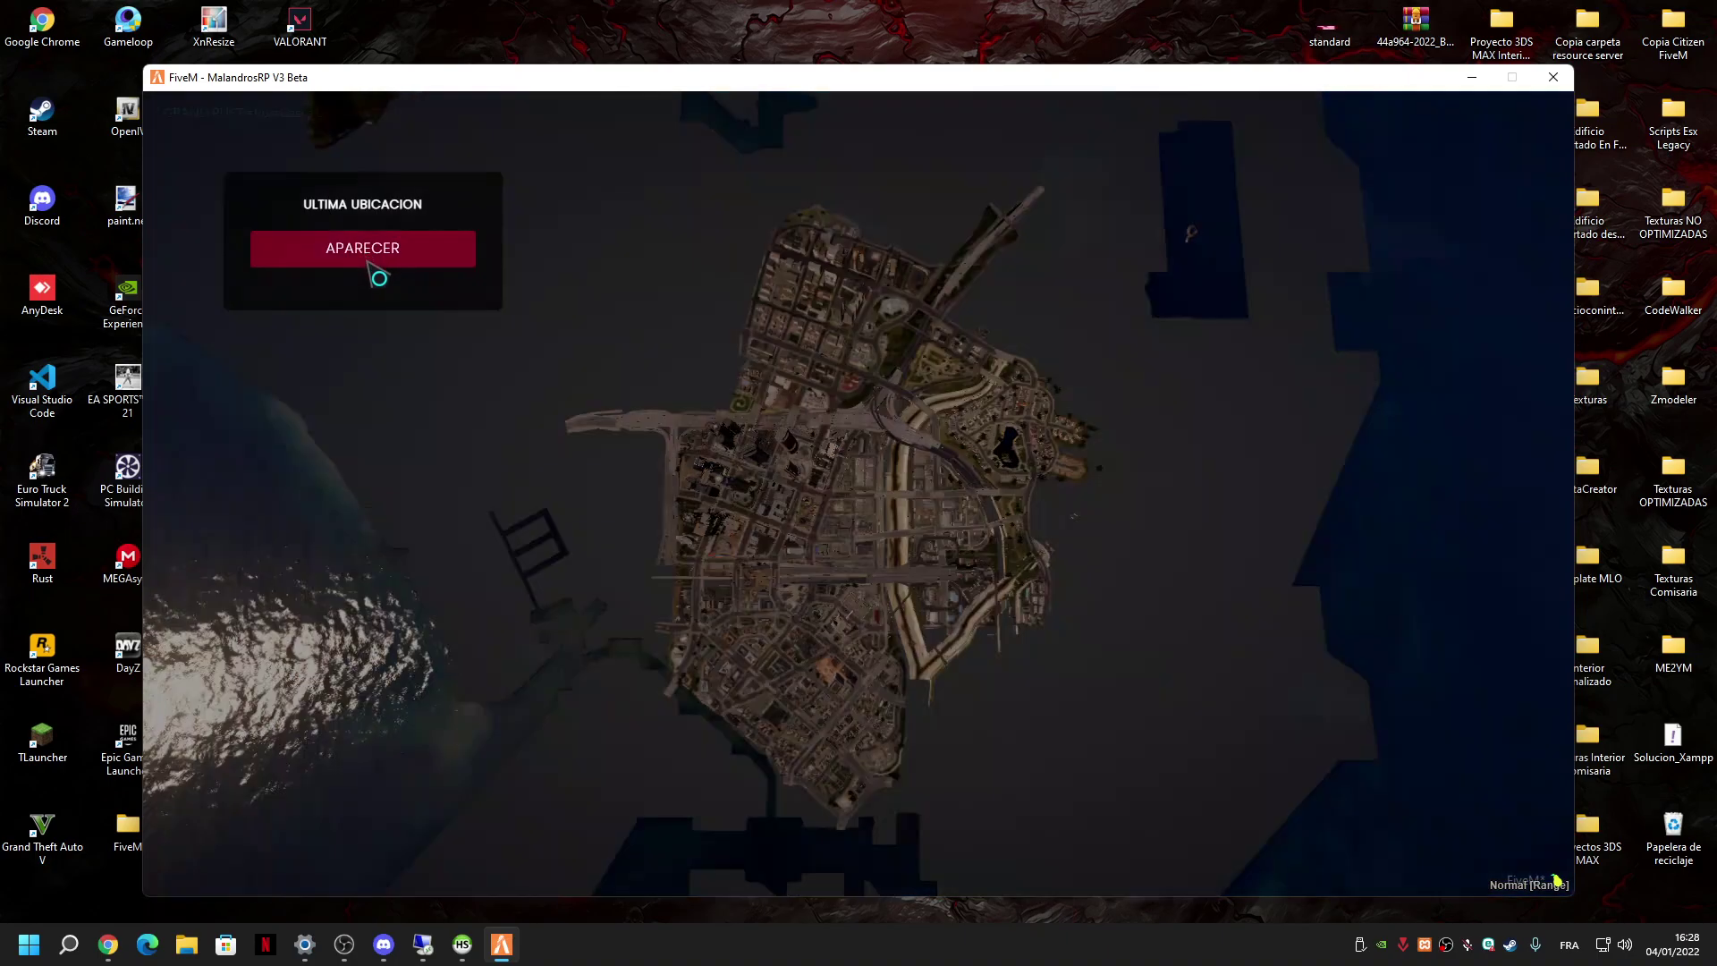
click(367, 262)
click(362, 300)
key(super)
key(super)
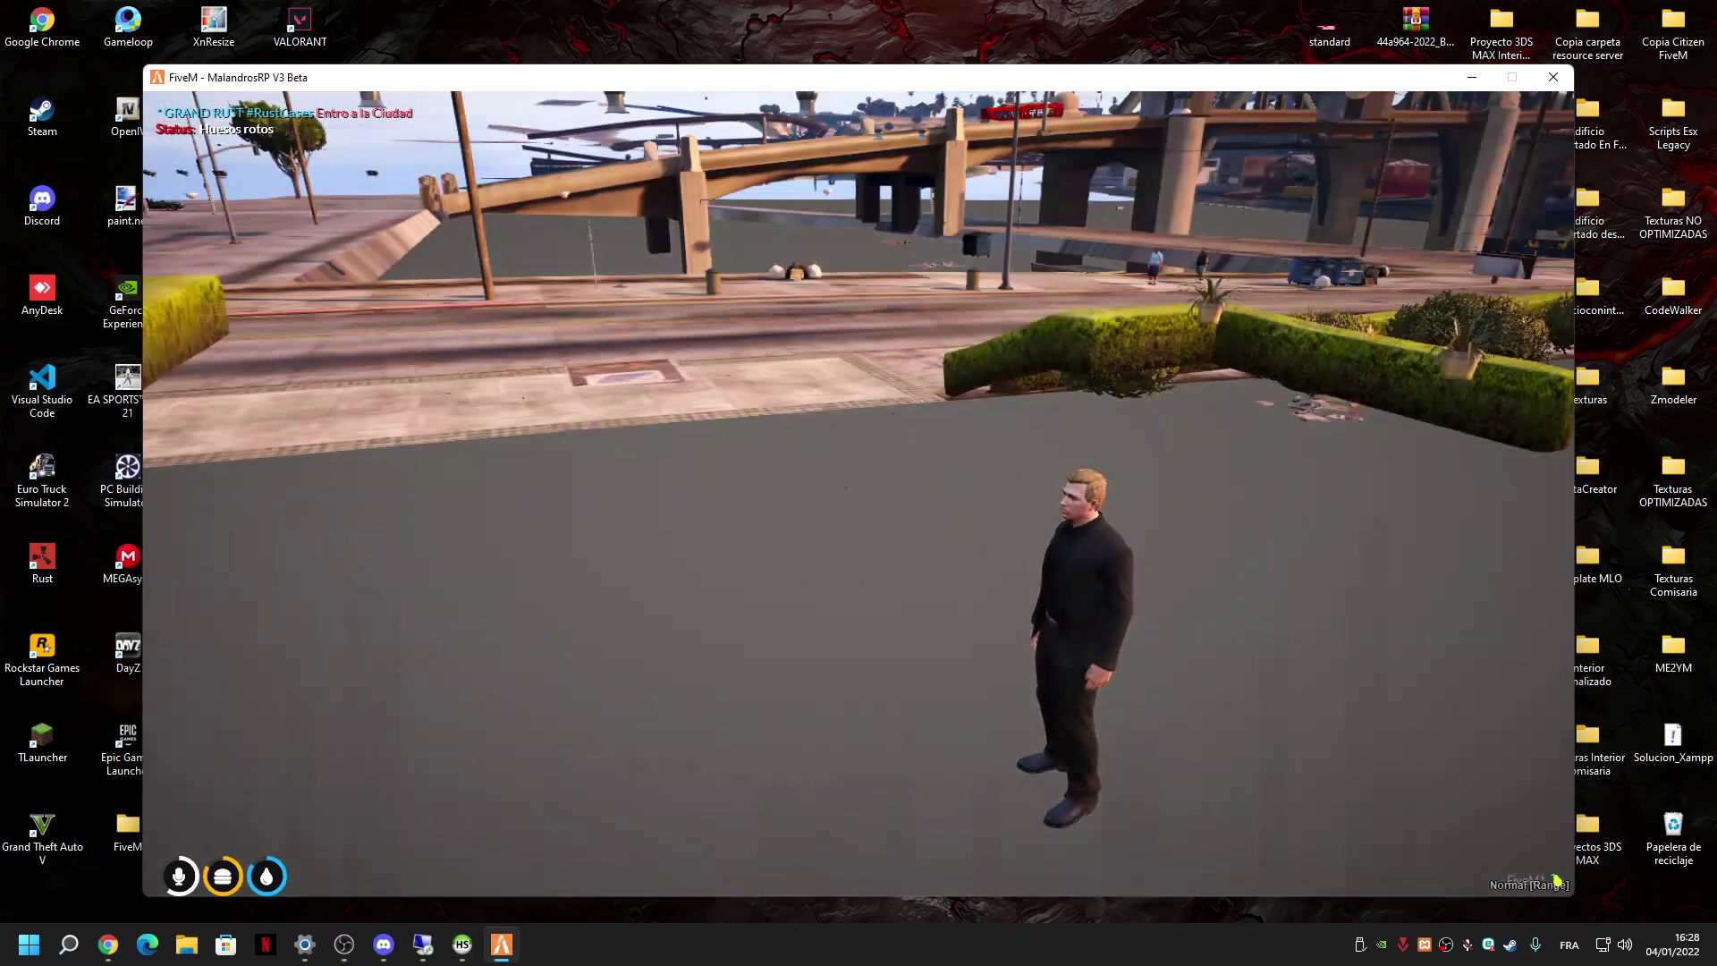
key(super)
key(super)
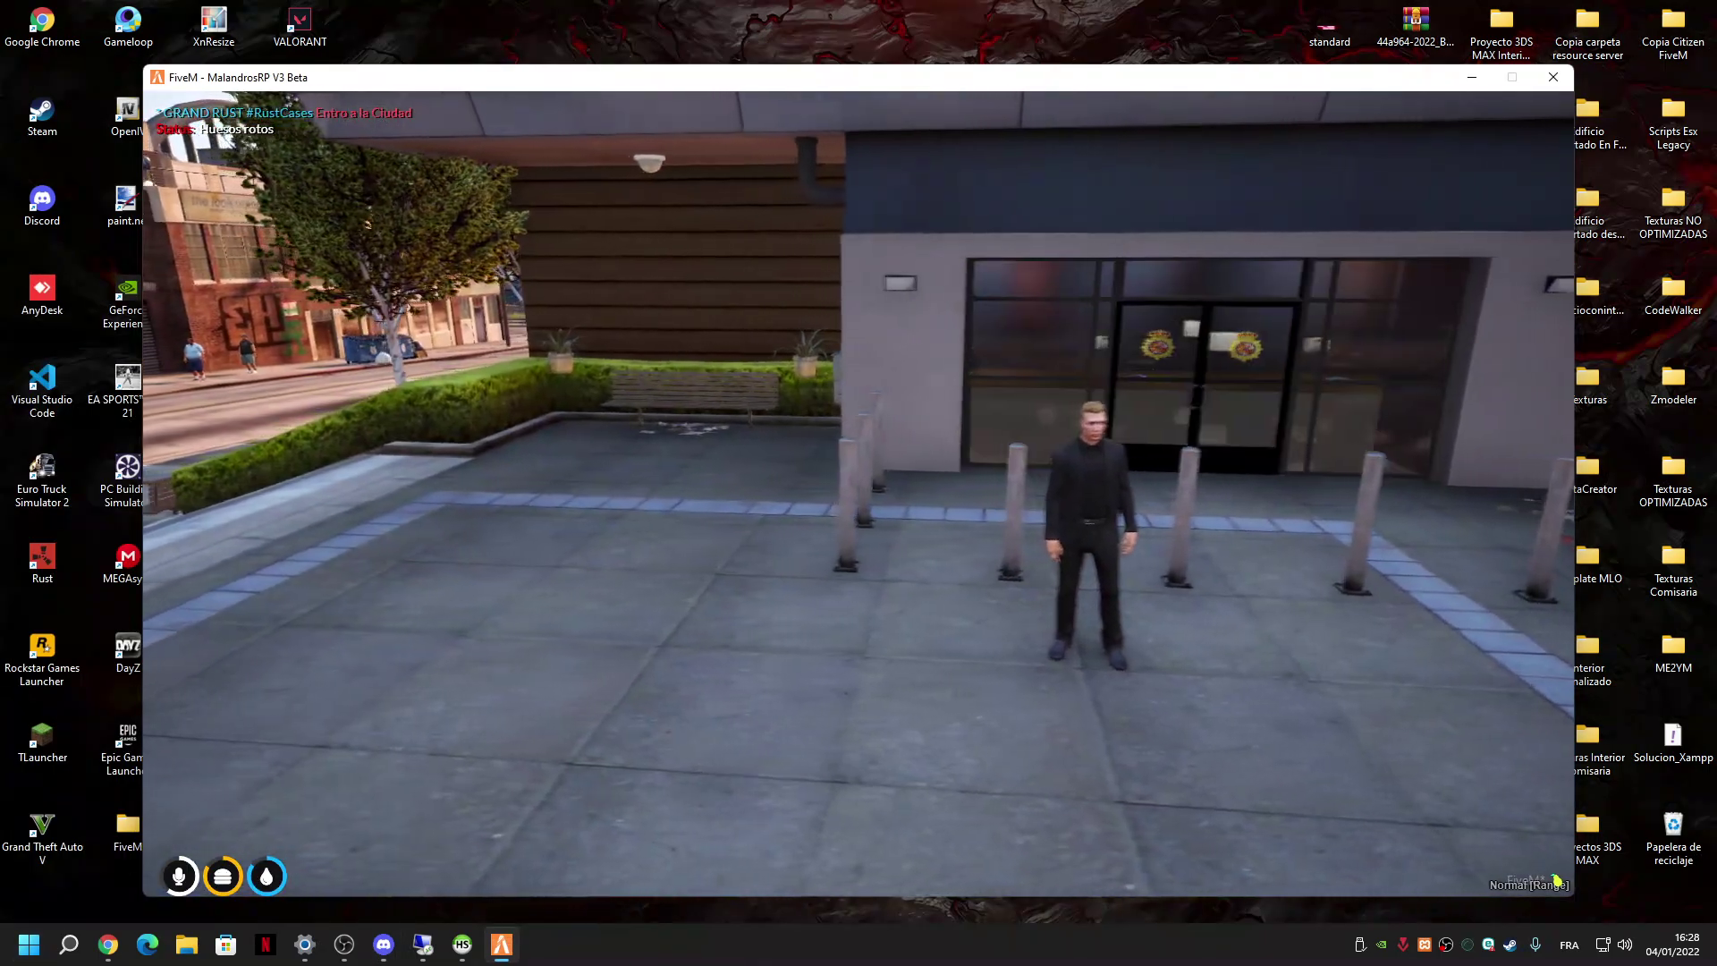
Walk the character into the comisaria and inspect the entrance hall, the adjoining office area and their furnishings.
key(w)
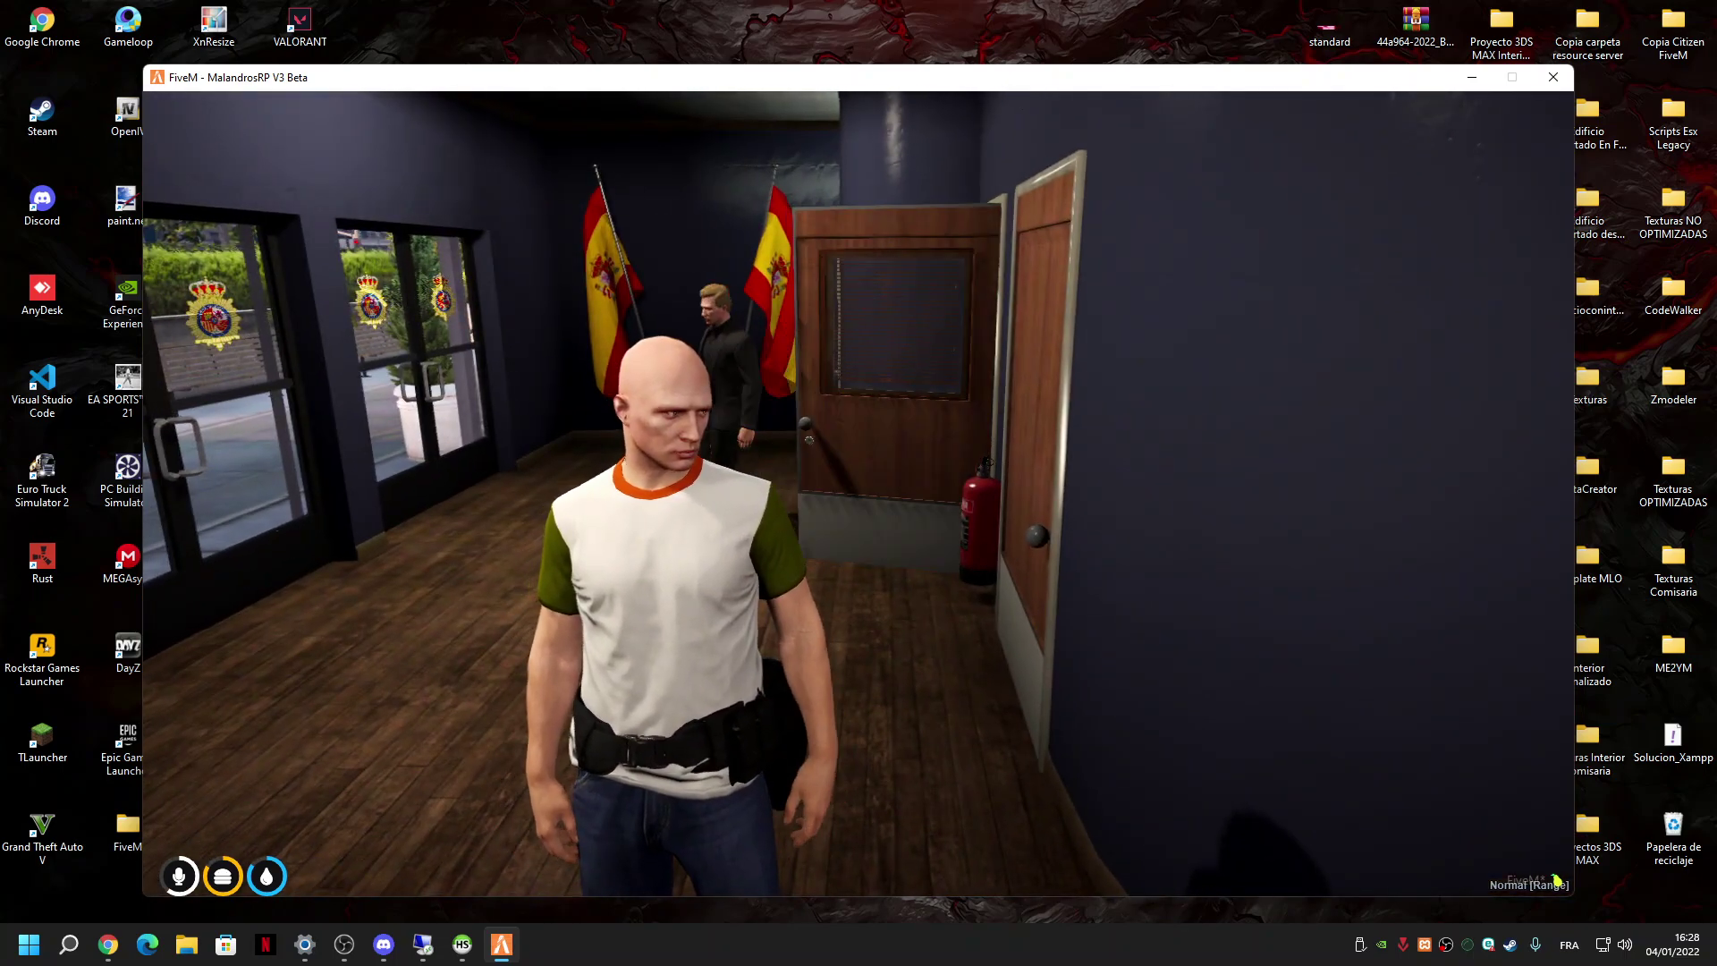
key(w)
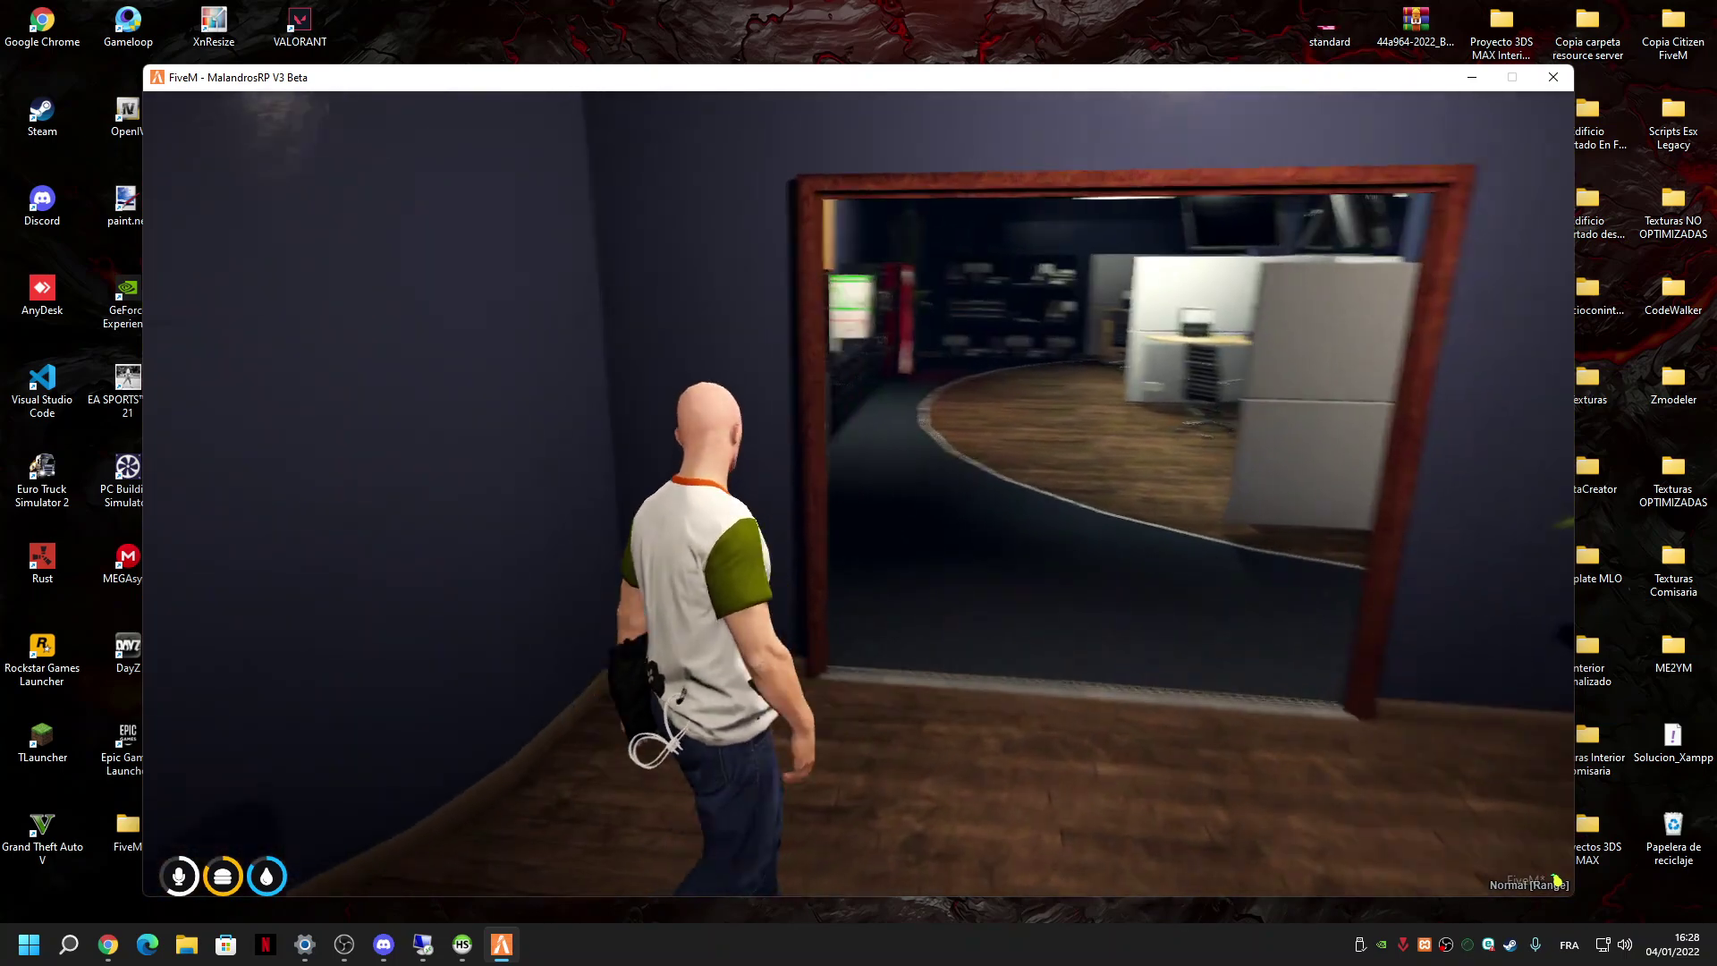
key(w)
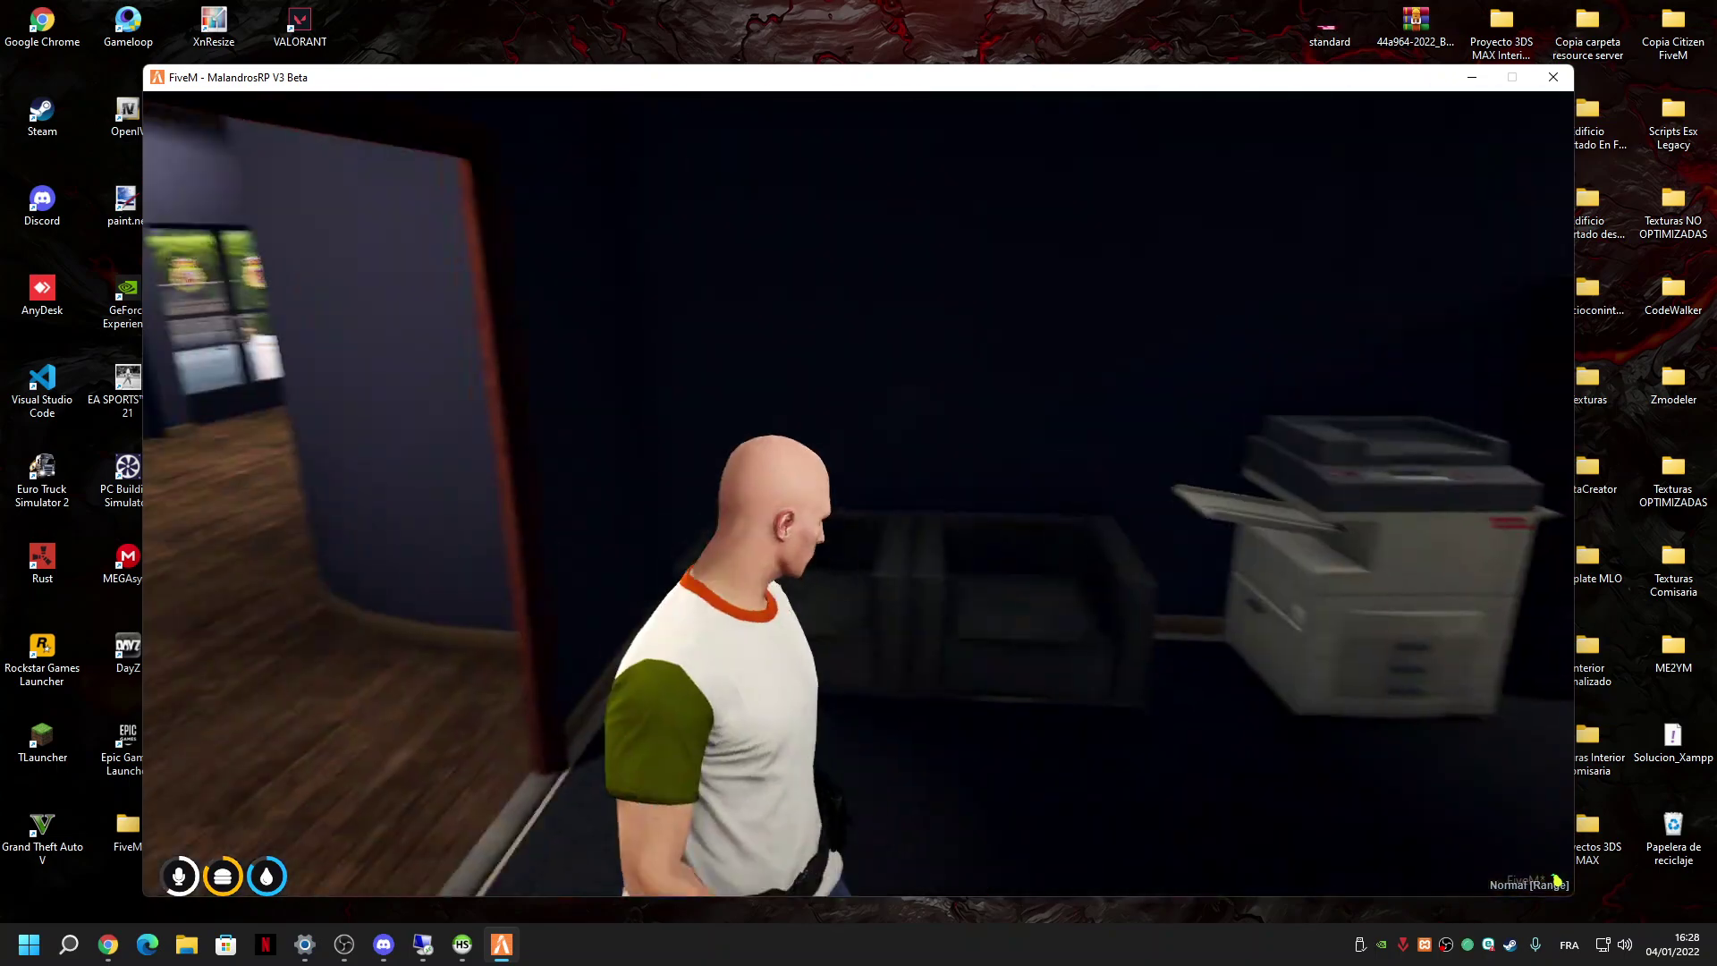
key(s)
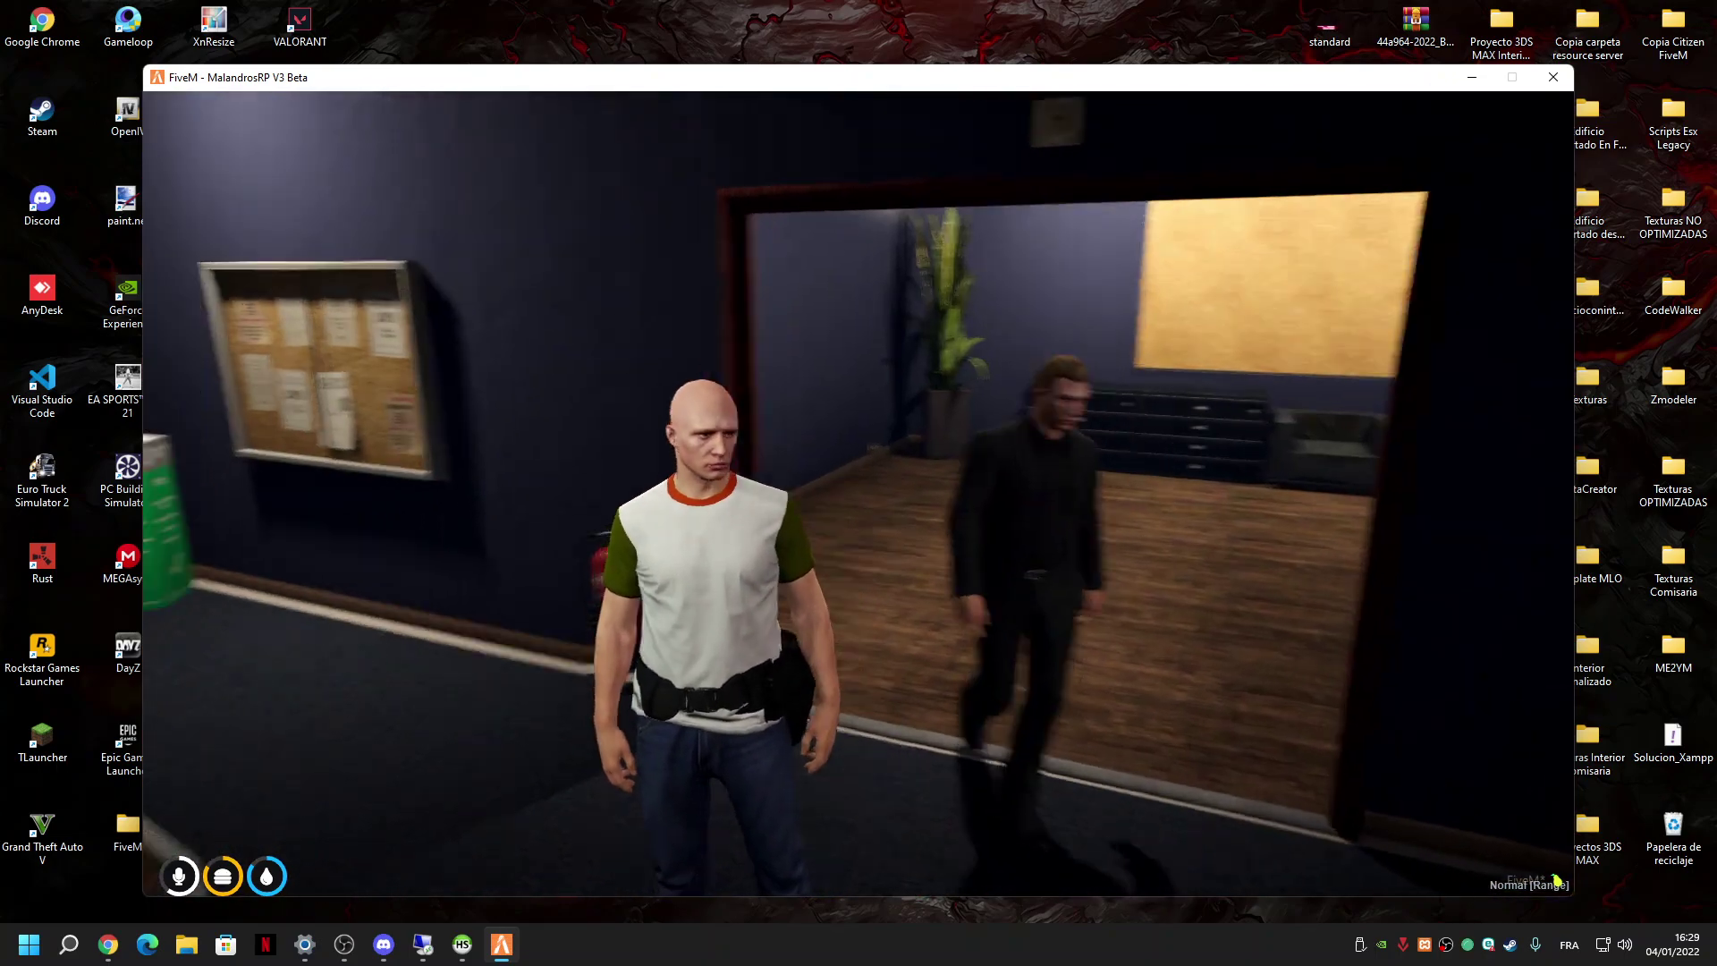
key(a)
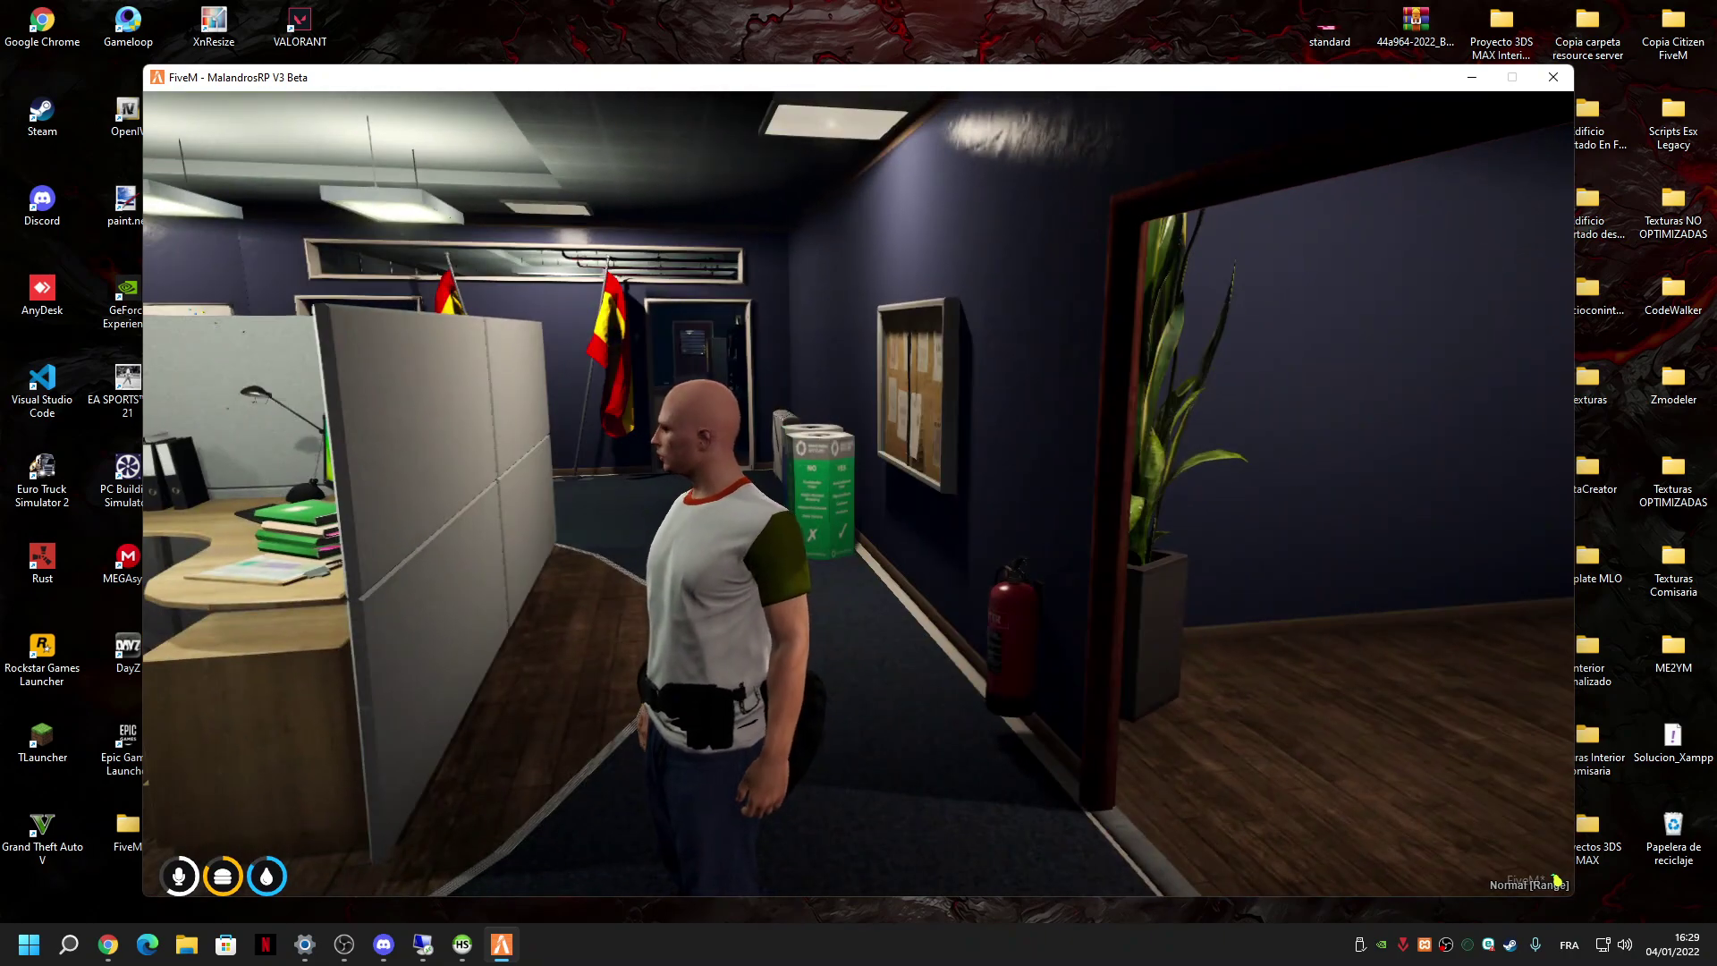